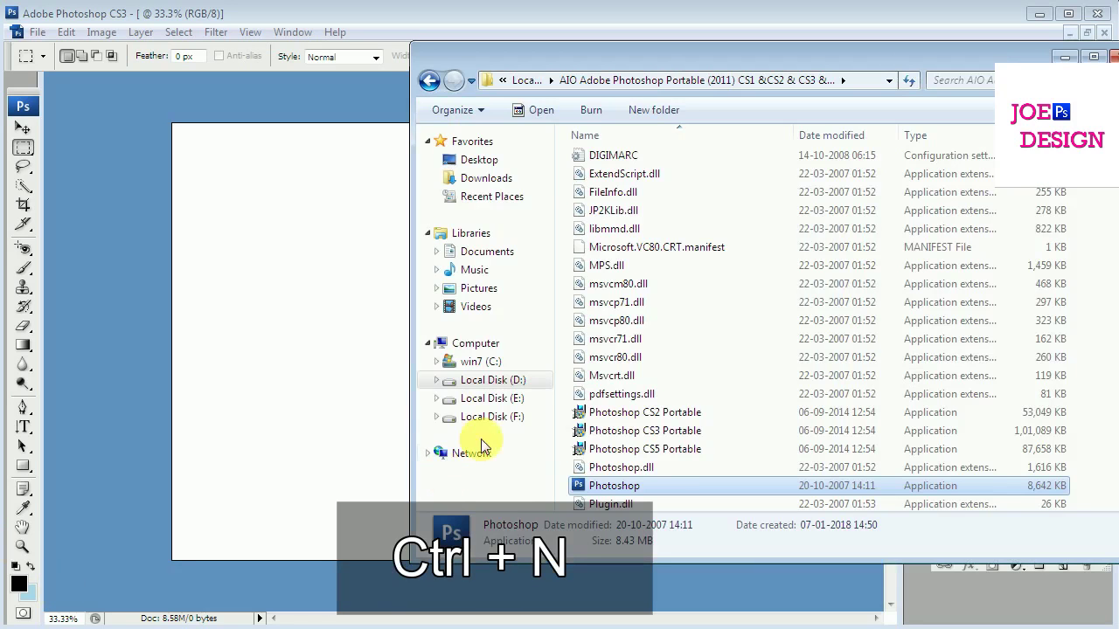
# Open front_large_extended and heart11 from drive F: folder 66 in Photoshop.
pyautogui.click(492, 417)
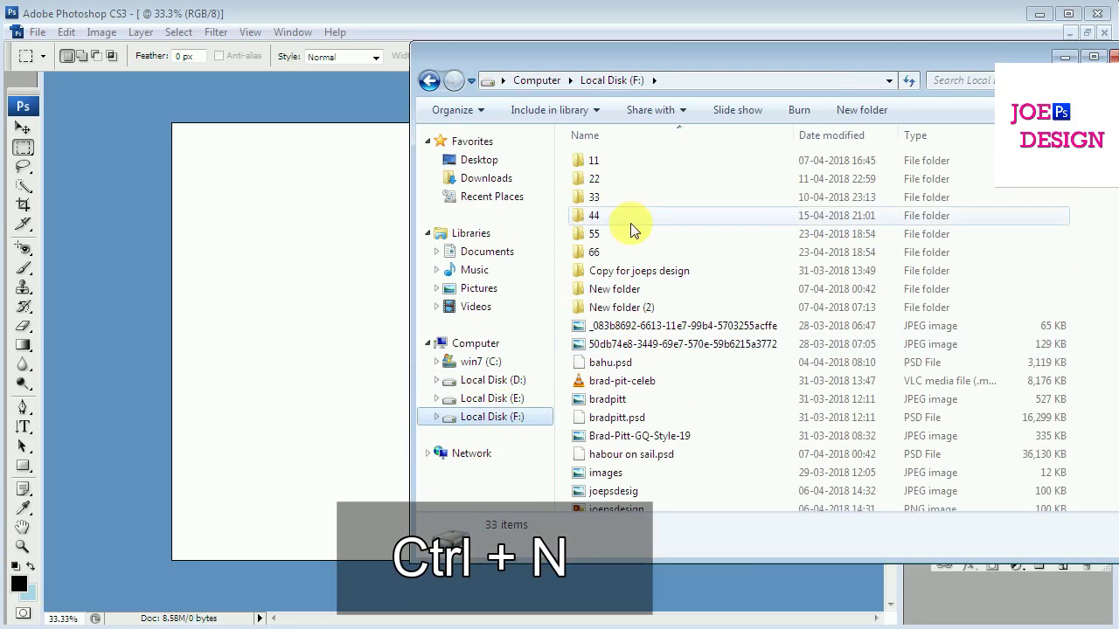
pyautogui.doubleClick(618, 252)
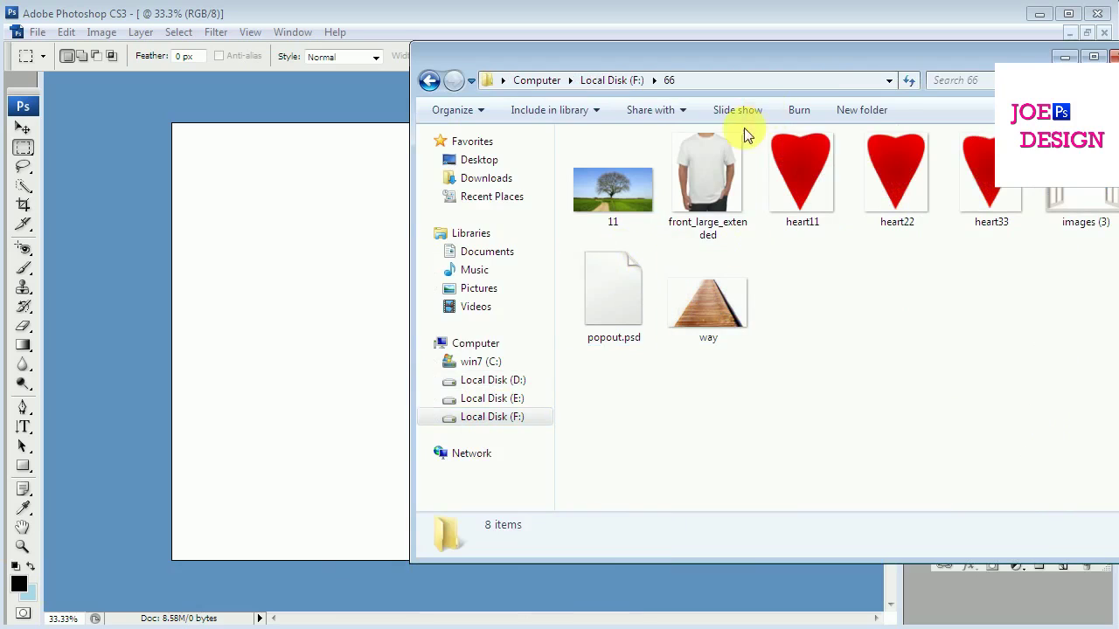
pyautogui.click(709, 182)
pyautogui.moveTo(708, 182); pyautogui.dragTo(347, 347)
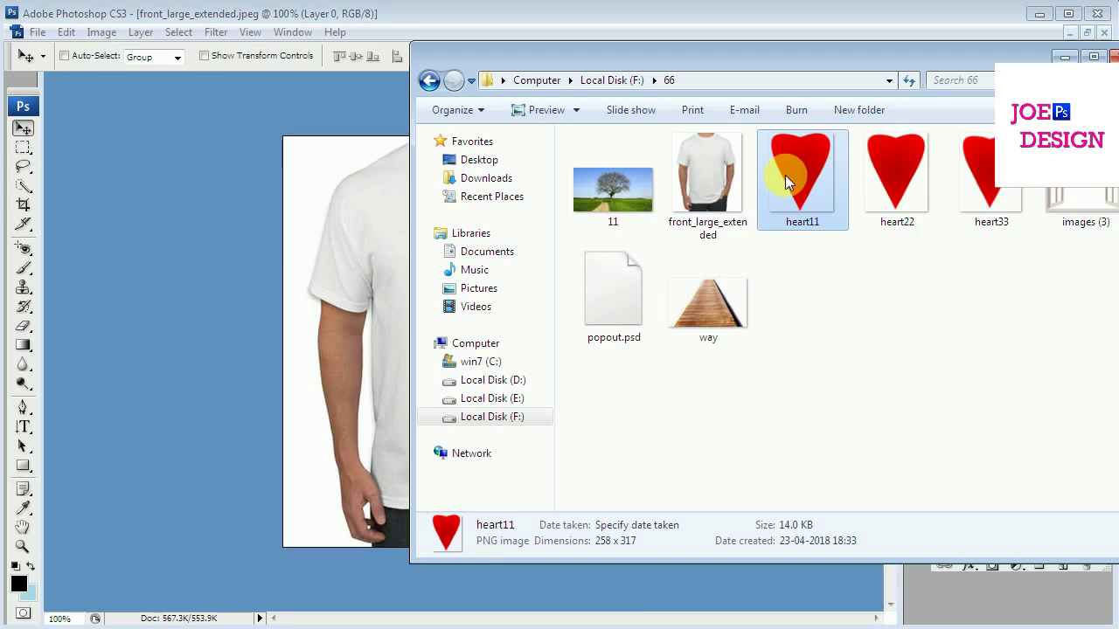
pyautogui.moveTo(781, 174); pyautogui.dragTo(292, 242)
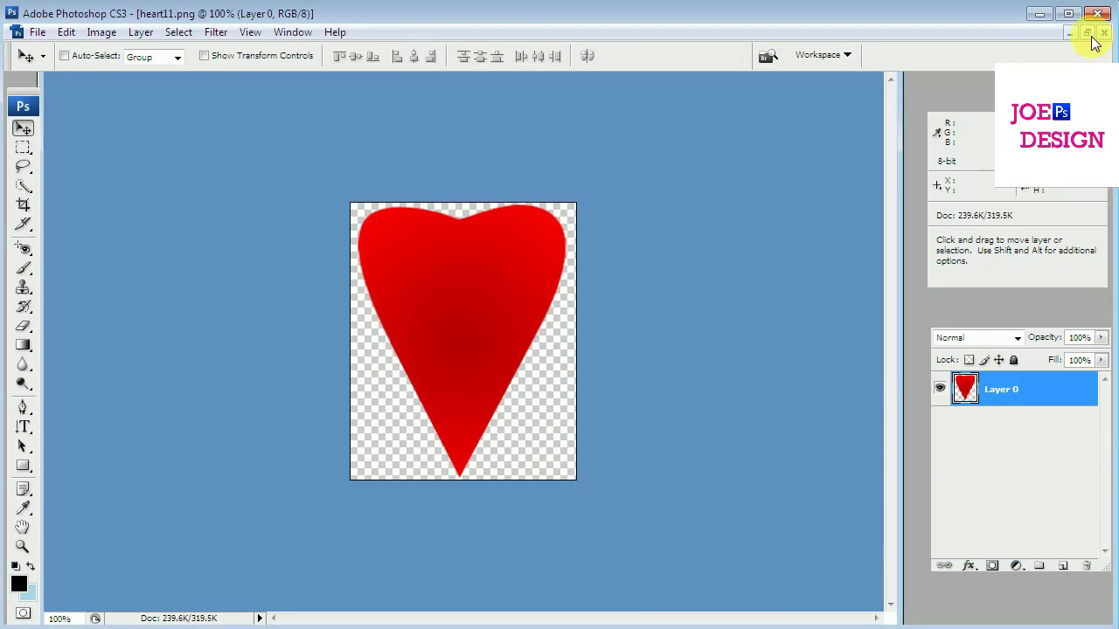
# Copy the red heart onto the T-shirt document and centre it on the shirt front.
pyautogui.click(1087, 34)
pyautogui.moveTo(185, 171); pyautogui.dragTo(332, 259)
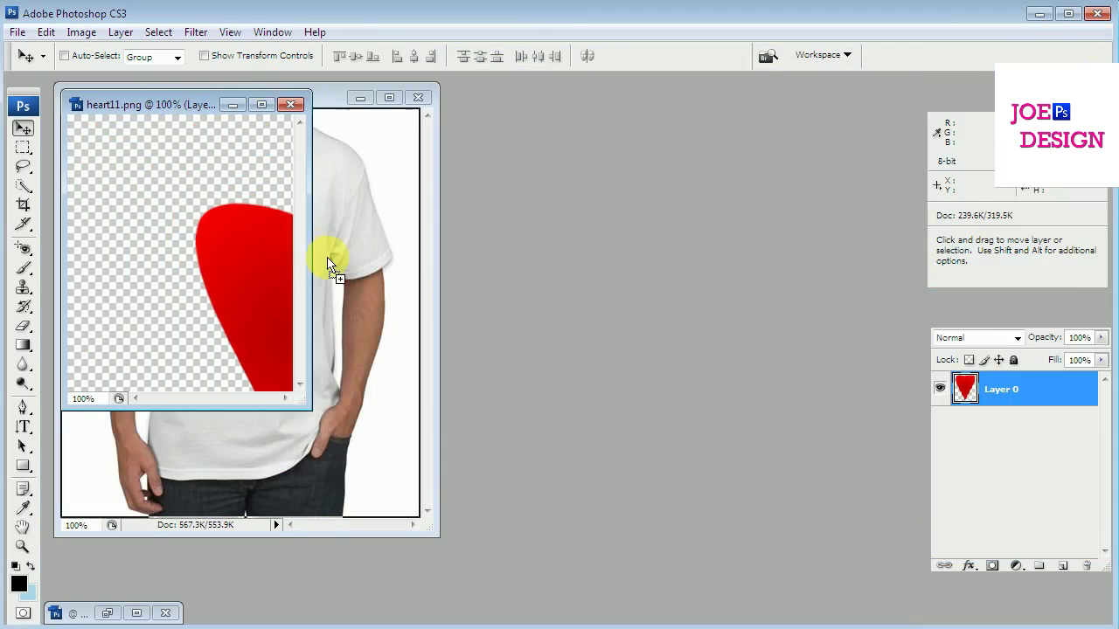
pyautogui.click(389, 97)
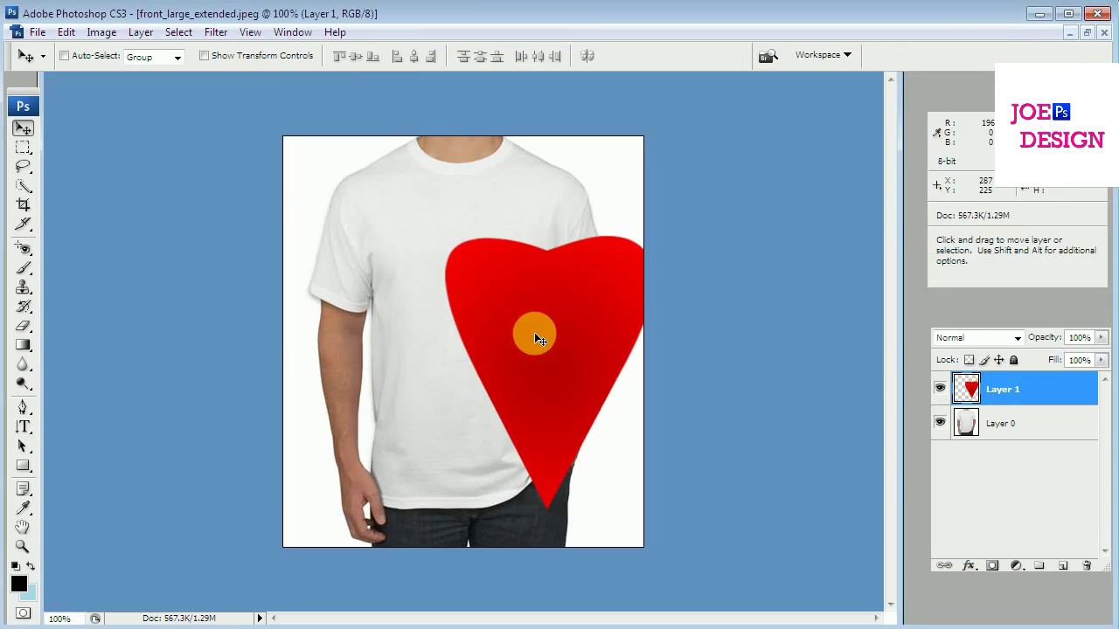
pyautogui.moveTo(534, 332); pyautogui.dragTo(459, 282)
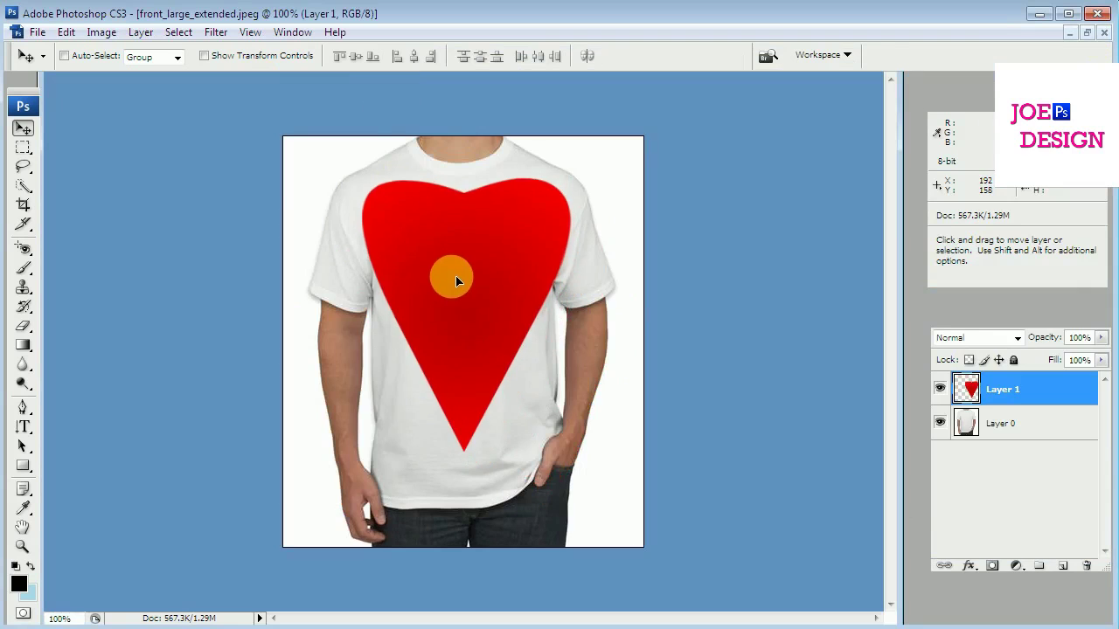
pyautogui.click(968, 565)
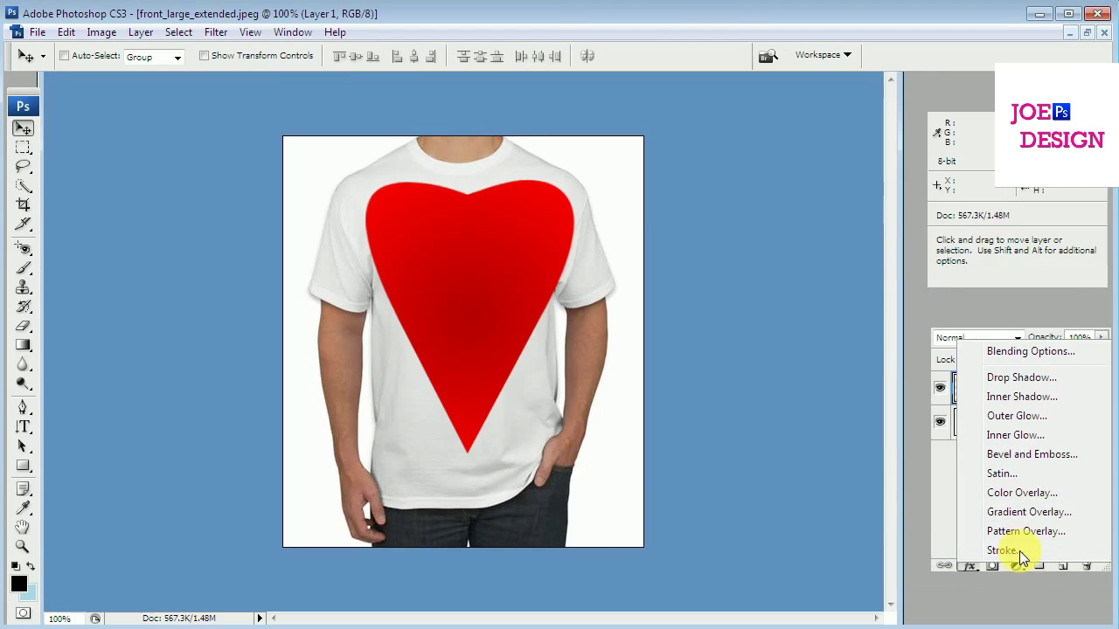
# Add a white (#ffffff) stroke effect around the heart layer.
pyautogui.click(1005, 550)
pyautogui.click(824, 390)
pyautogui.doubleClick(935, 385)
pyautogui.write('ffffff')
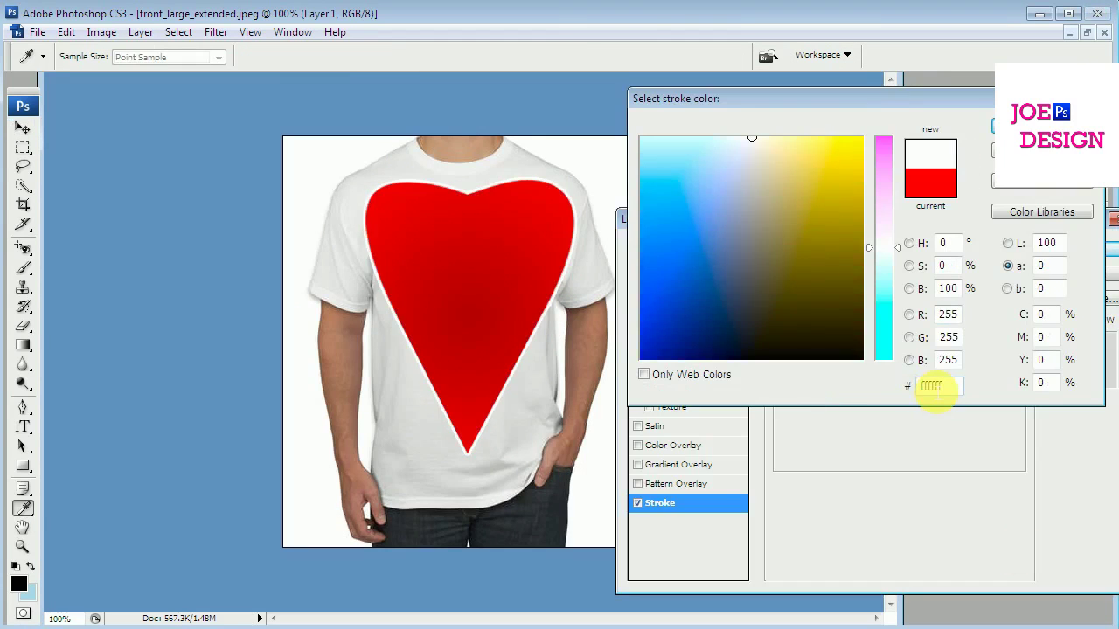
pyautogui.click(1040, 125)
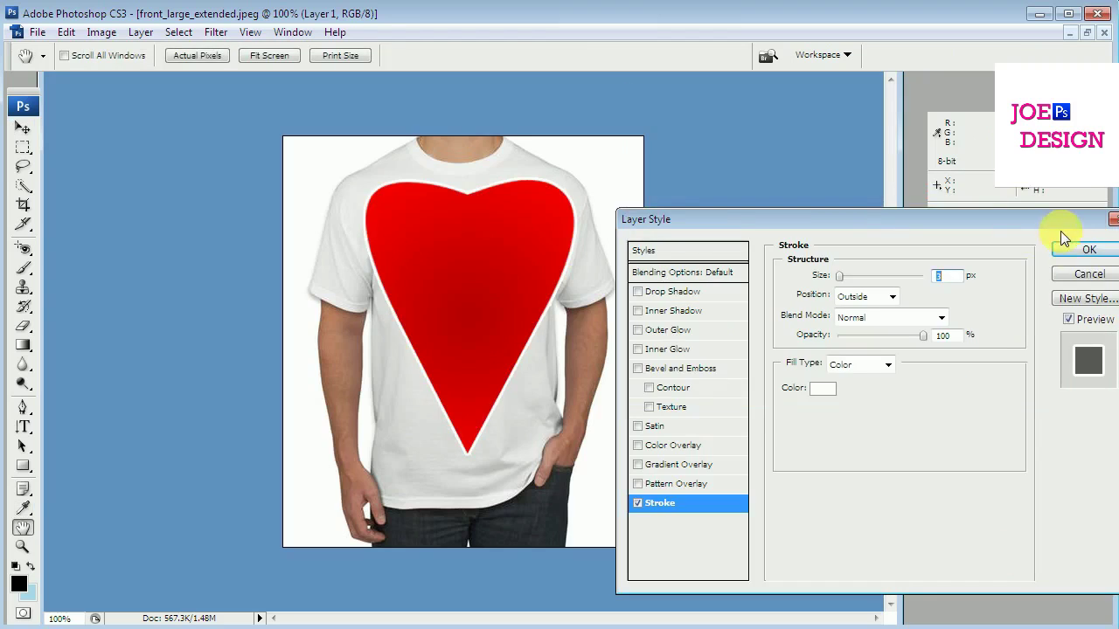
pyautogui.click(1084, 242)
# Open the window-frame image images (3).jpeg as a separate floating document.
pyautogui.press('v')
pyautogui.hotkey('alt', 'Tab')
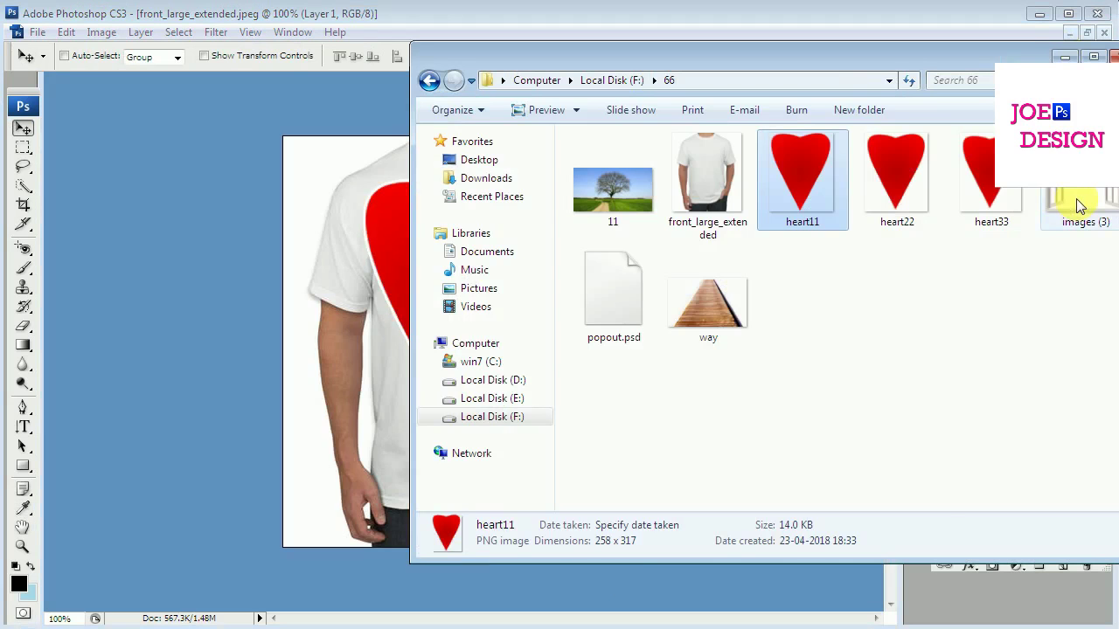
pyautogui.moveTo(1079, 201); pyautogui.dragTo(366, 310)
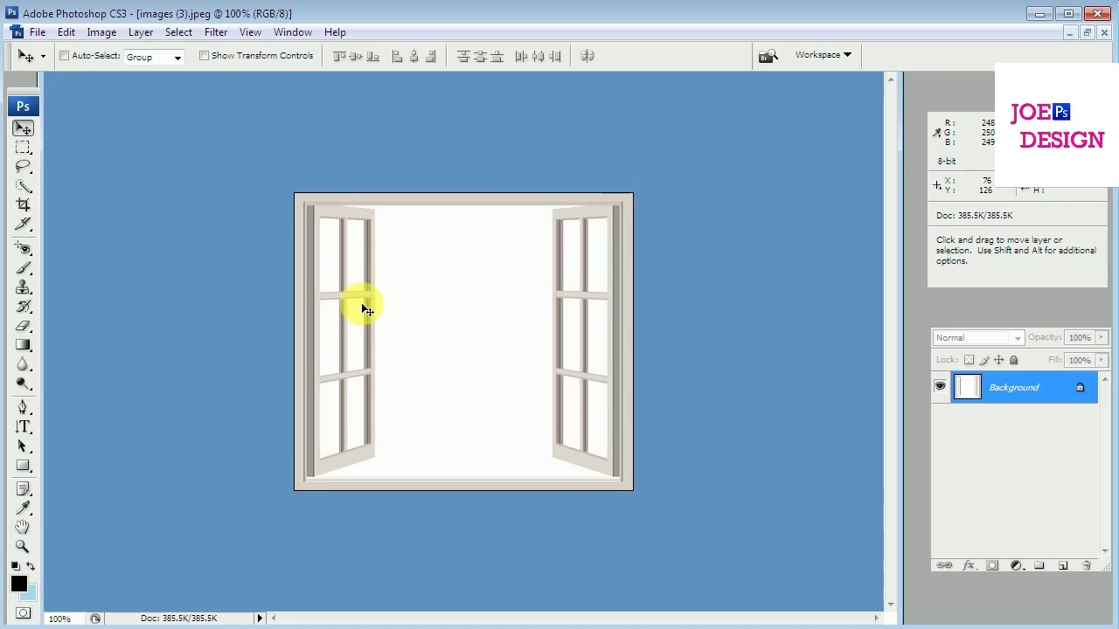
pyautogui.click(1087, 31)
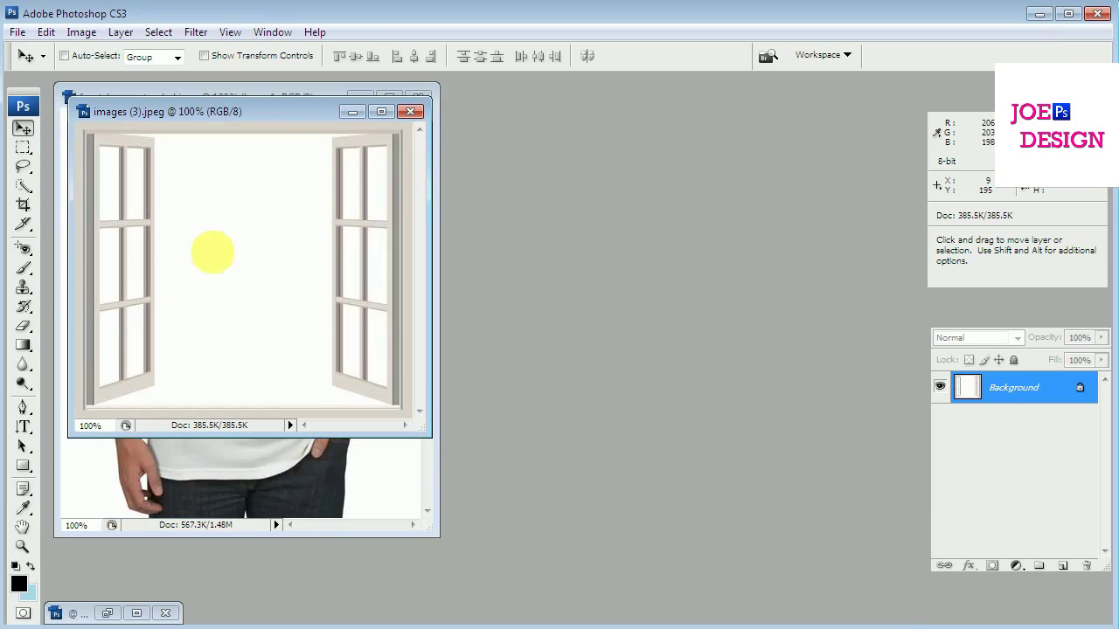
pyautogui.moveTo(305, 108); pyautogui.dragTo(706, 155)
# Trace a closed Pen path around the white opening of the window frame.
pyautogui.click(780, 159)
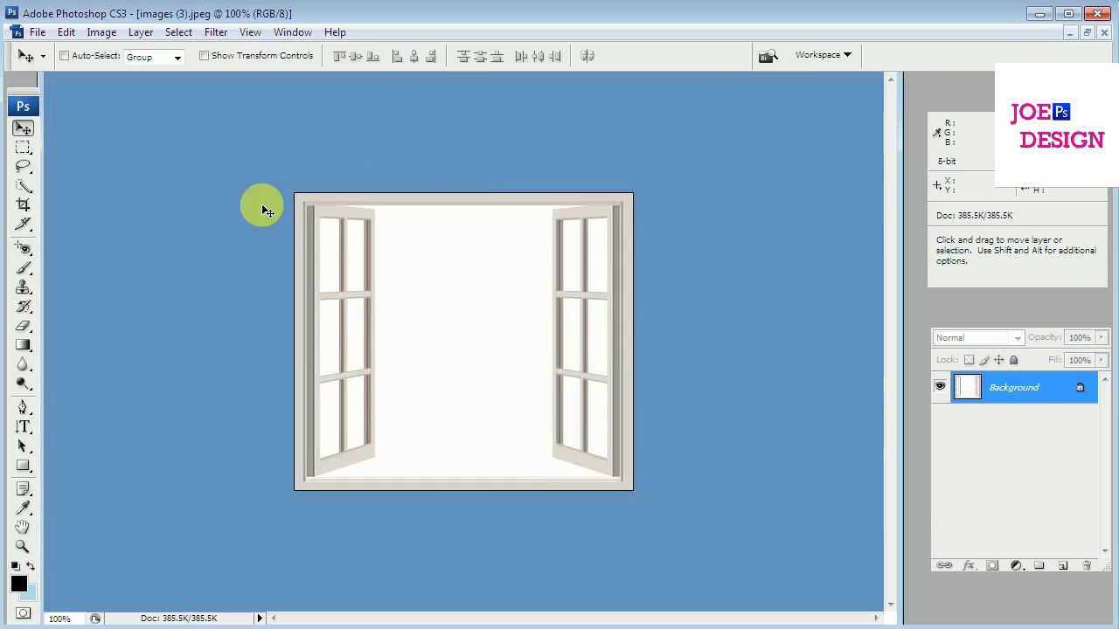
pyautogui.press('p')
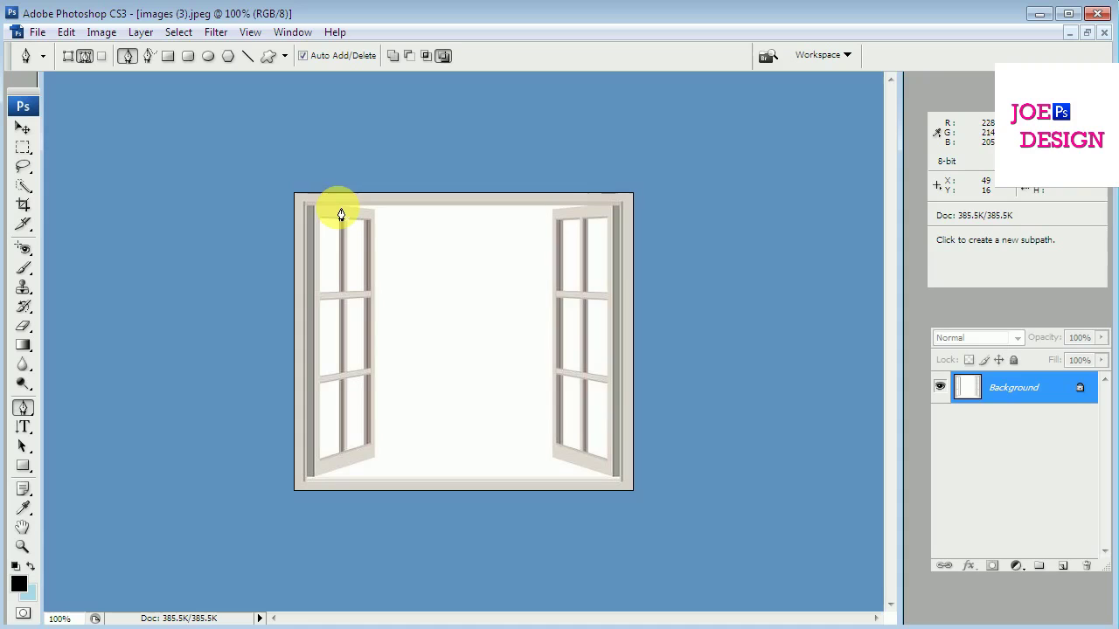
pyautogui.click(341, 205)
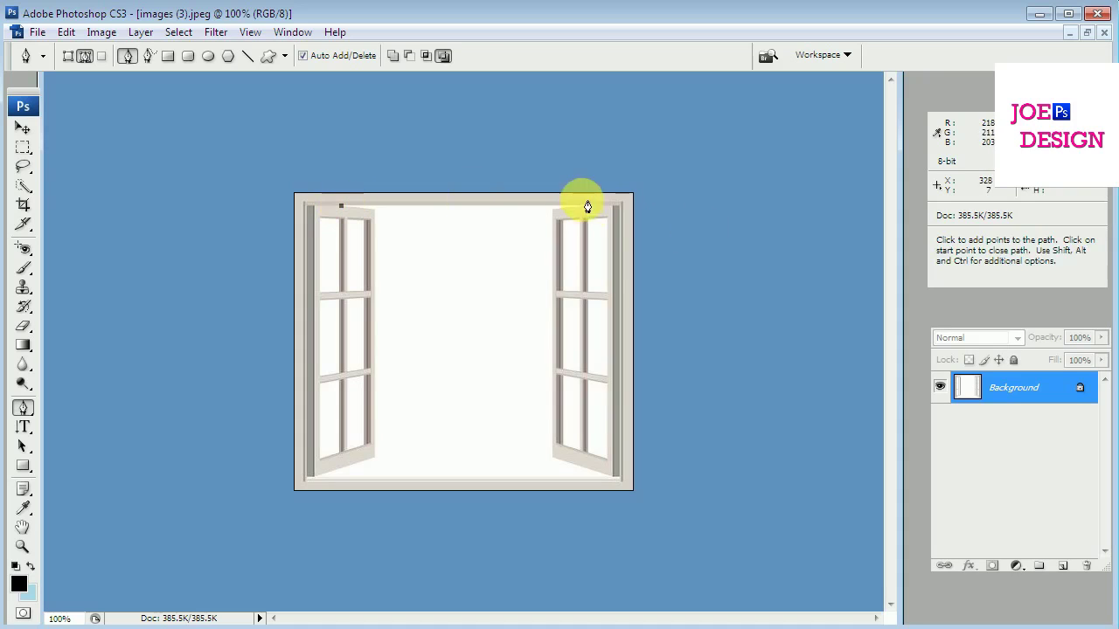
pyautogui.click(587, 205)
pyautogui.click(554, 211)
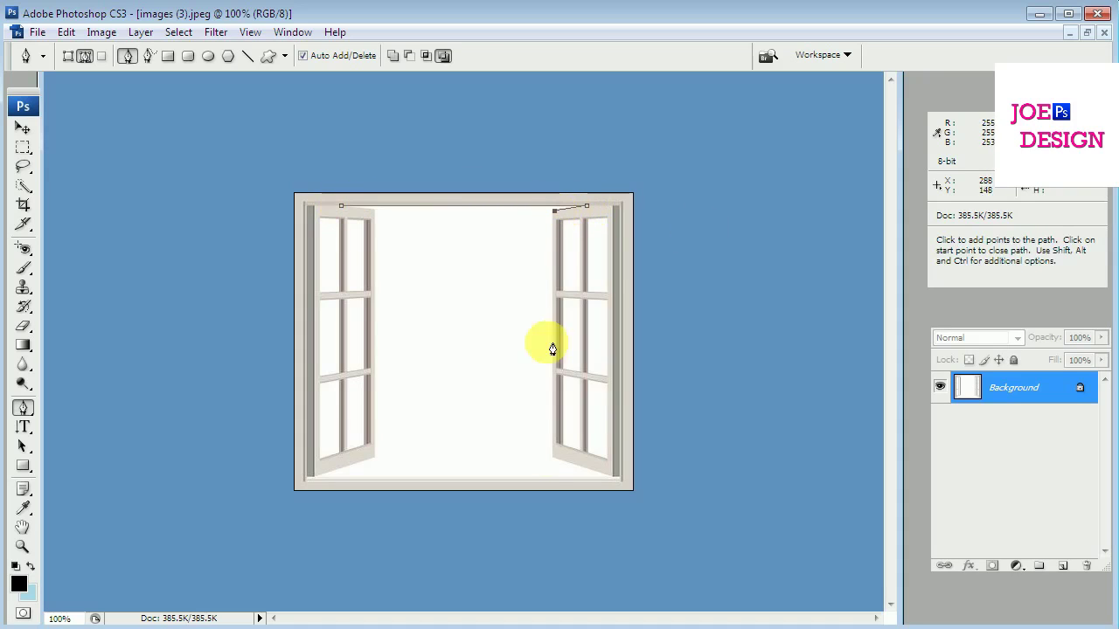
pyautogui.click(552, 454)
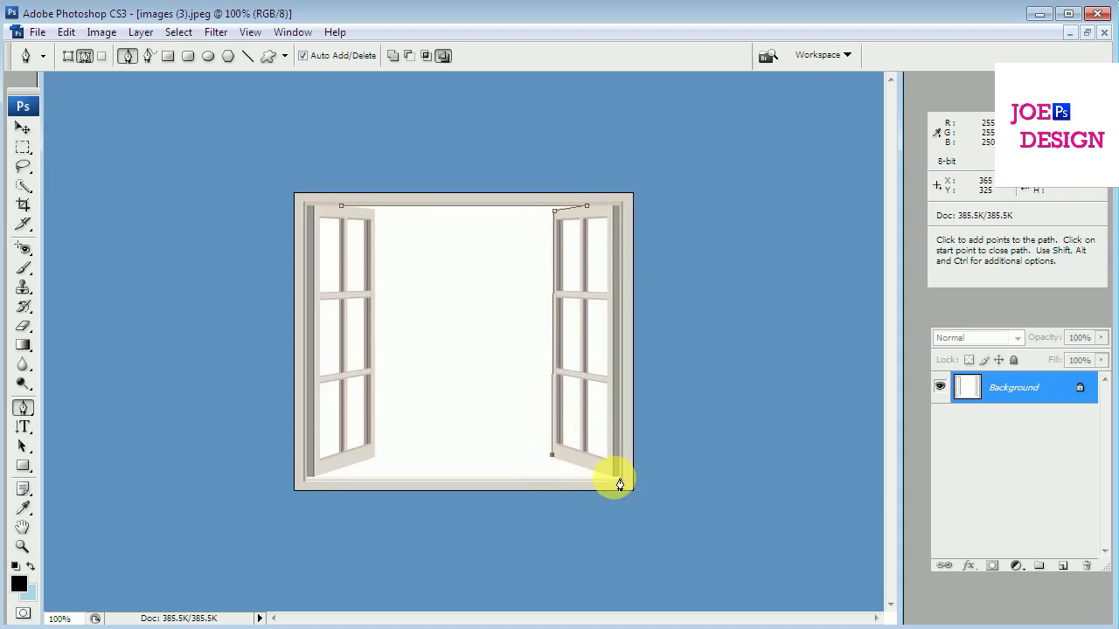
pyautogui.click(618, 479)
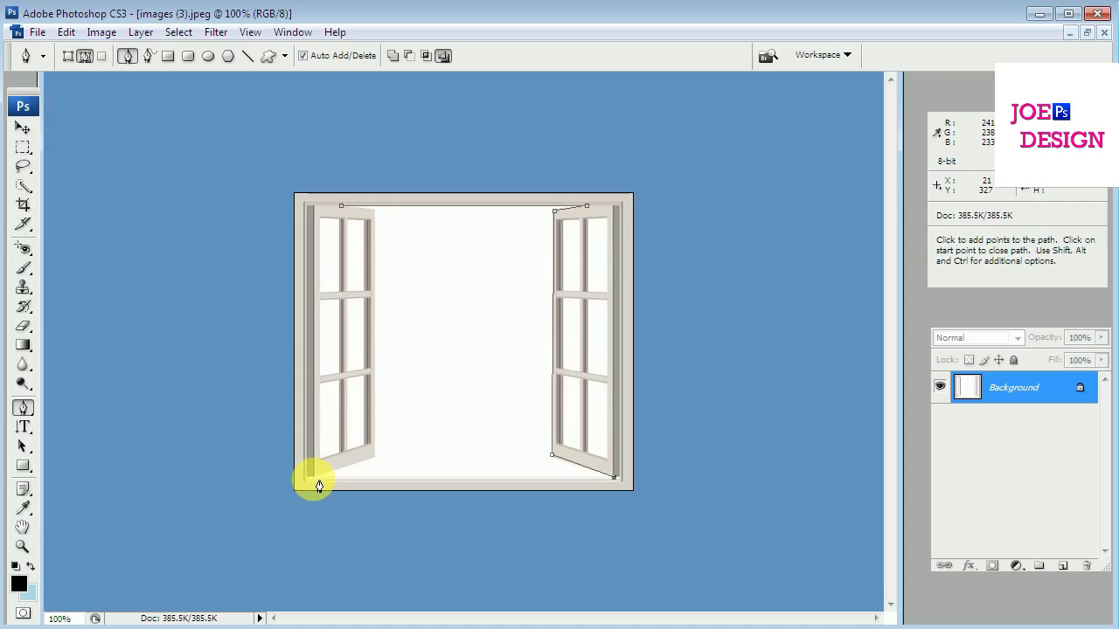
pyautogui.click(312, 479)
pyautogui.click(375, 458)
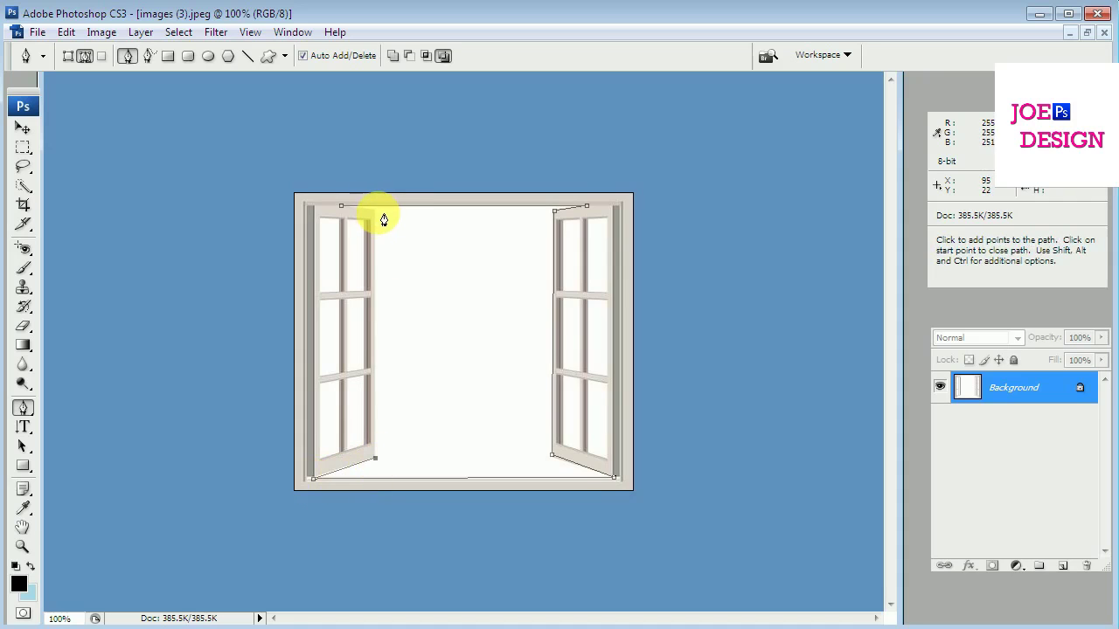
pyautogui.click(341, 205)
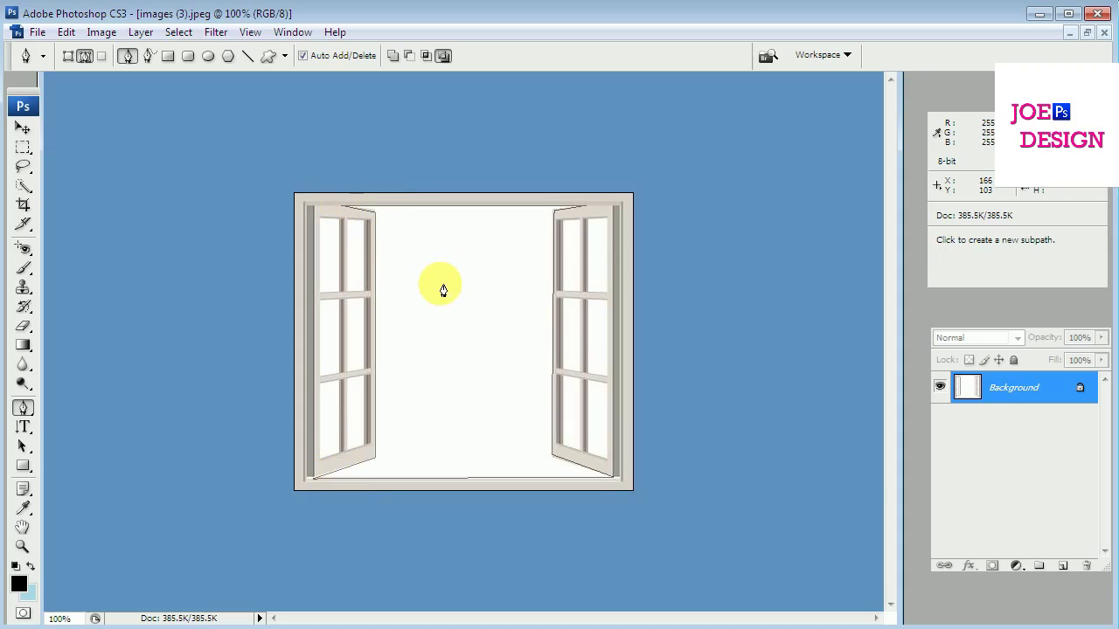
# Convert the Background to Layer 0 and delete the traced opening to transparency.
pyautogui.rightClick(440, 288)
pyautogui.click(1076, 387)
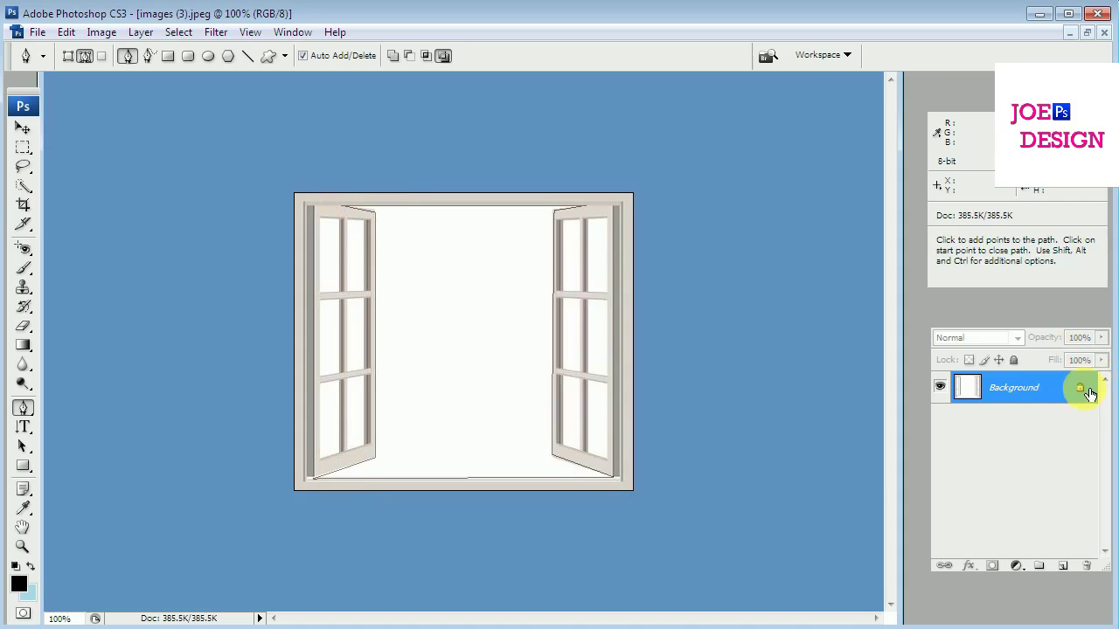
pyautogui.doubleClick(1084, 395)
pyautogui.click(707, 201)
pyautogui.rightClick(451, 353)
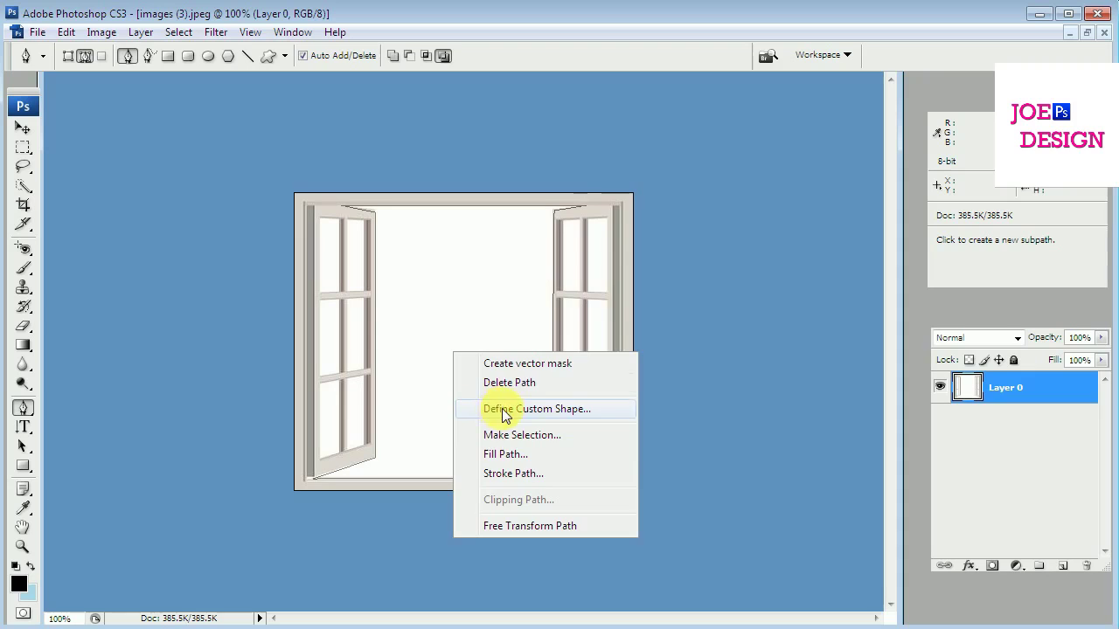
pyautogui.click(523, 434)
pyautogui.click(642, 182)
pyautogui.press('Delete')
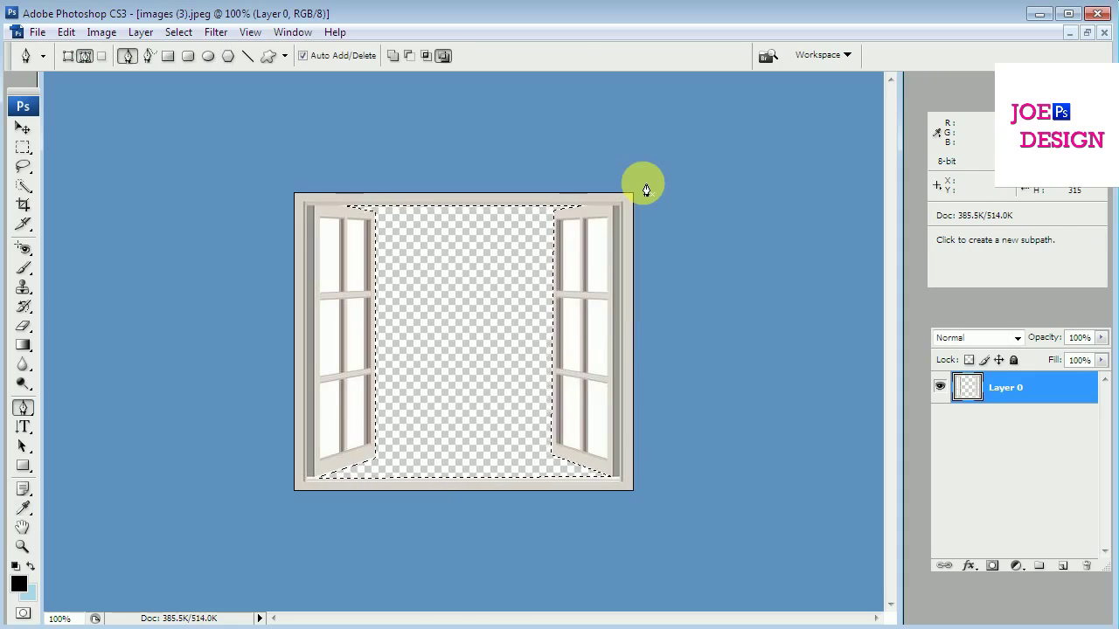
# Deselect and copy the cut-out window frame onto the T-shirt document.
pyautogui.hotkey('ctrl', 'd')
pyautogui.click(22, 128)
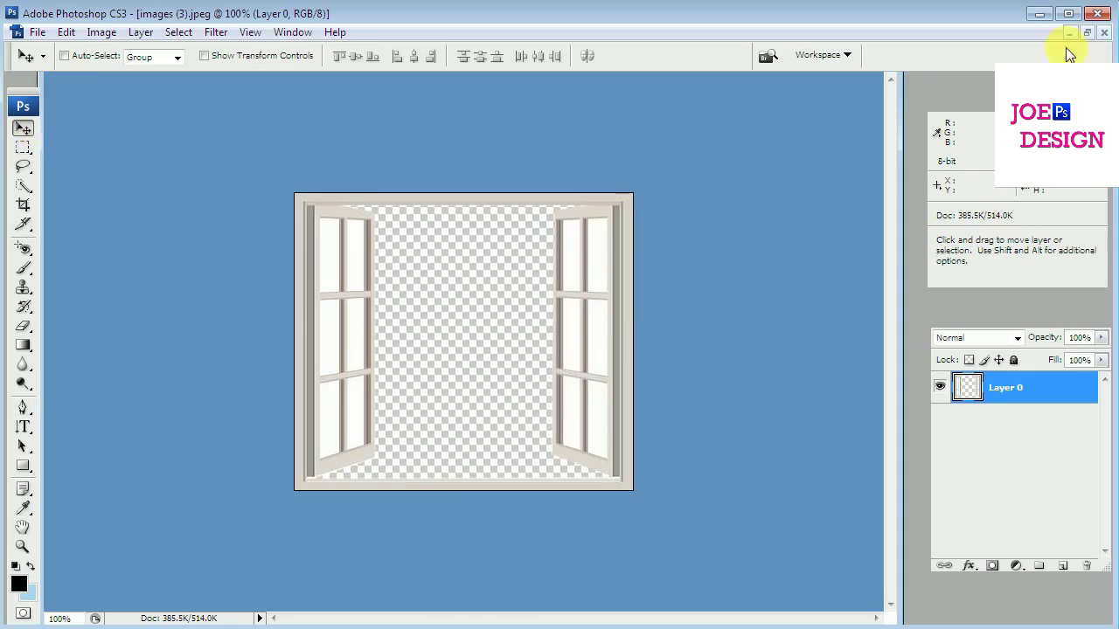
pyautogui.click(1086, 33)
pyautogui.moveTo(539, 236); pyautogui.dragTo(259, 257)
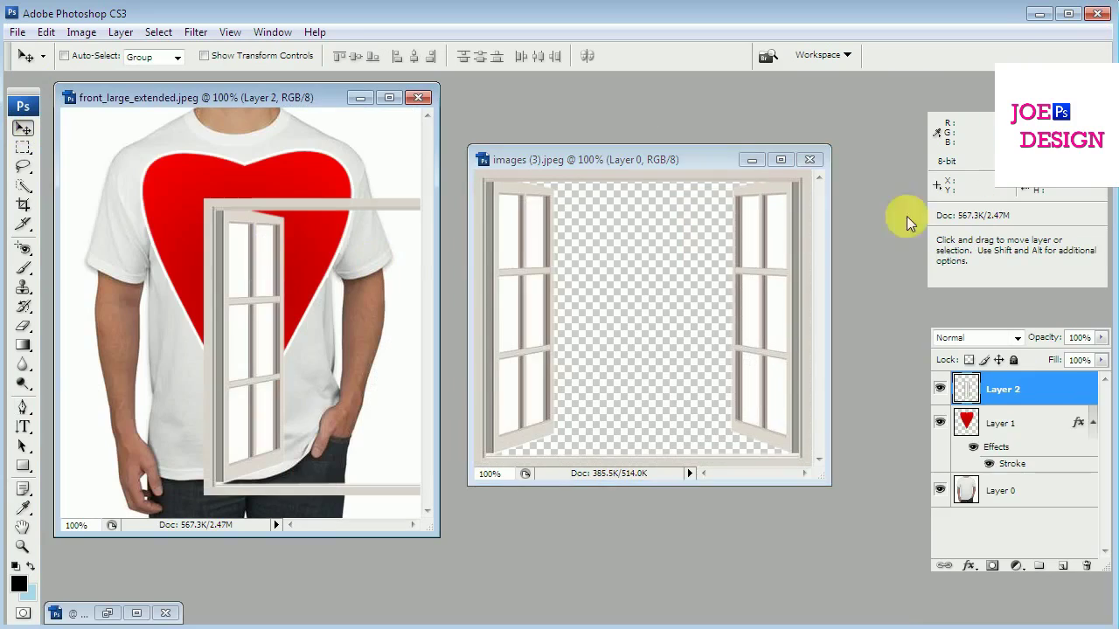
# Move the window frame over the heart's upper half and scale it to 48.4%.
pyautogui.click(752, 160)
pyautogui.click(391, 98)
pyautogui.moveTo(489, 427)
pyautogui.mouseDown()
pyautogui.moveTo(332, 387)
pyautogui.moveTo(369, 397)
pyautogui.mouseUp()
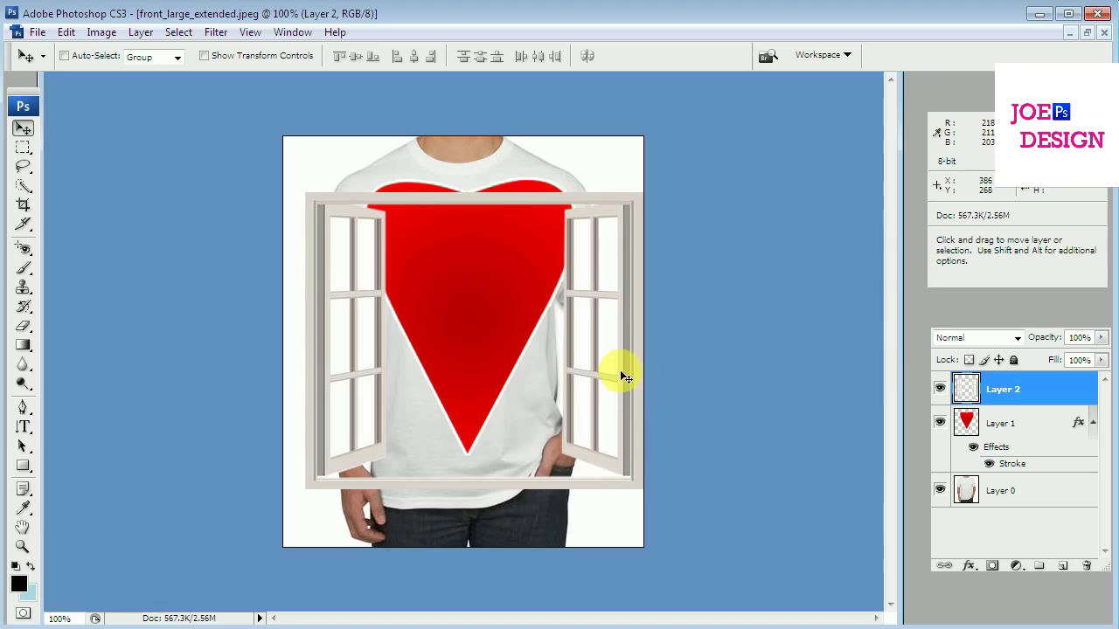
pyautogui.moveTo(617, 371)
pyautogui.mouseDown()
pyautogui.moveTo(596, 349)
pyautogui.moveTo(616, 347)
pyautogui.mouseUp()
pyautogui.hotkey('ctrl', 't')
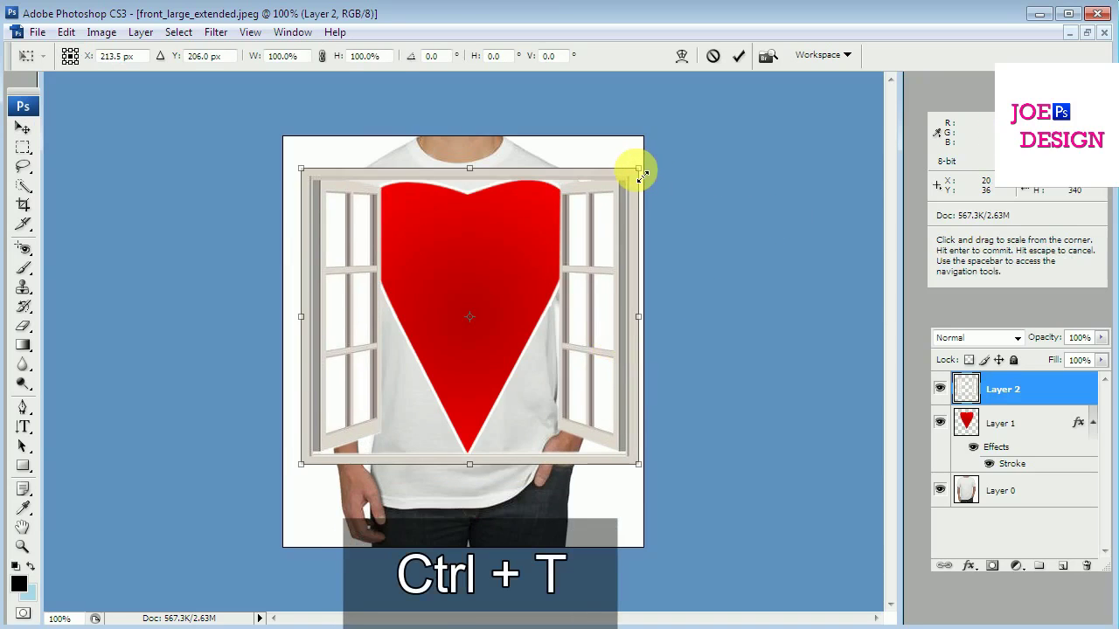
pyautogui.moveTo(643, 176)
pyautogui.mouseDown()
pyautogui.moveTo(545, 230)
pyautogui.moveTo(551, 245)
pyautogui.moveTo(544, 224)
pyautogui.moveTo(544, 245)
pyautogui.mouseUp()
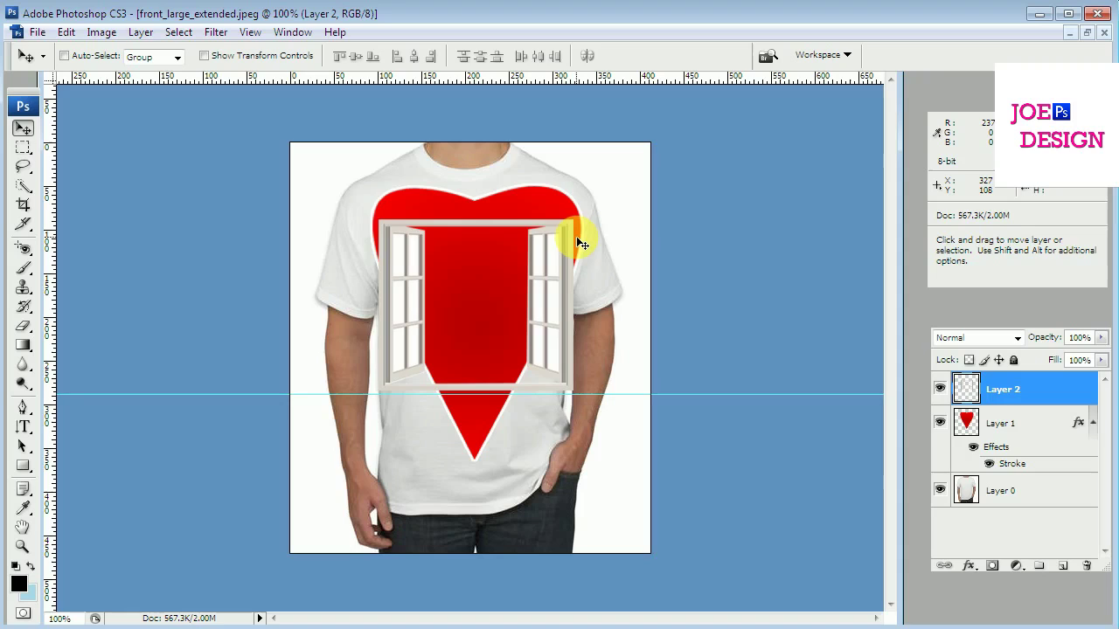
# Warp Layer 2 so the frame's sides taper toward the heart's point and its top bows upward.
pyautogui.hotkey('ctrl', 't')
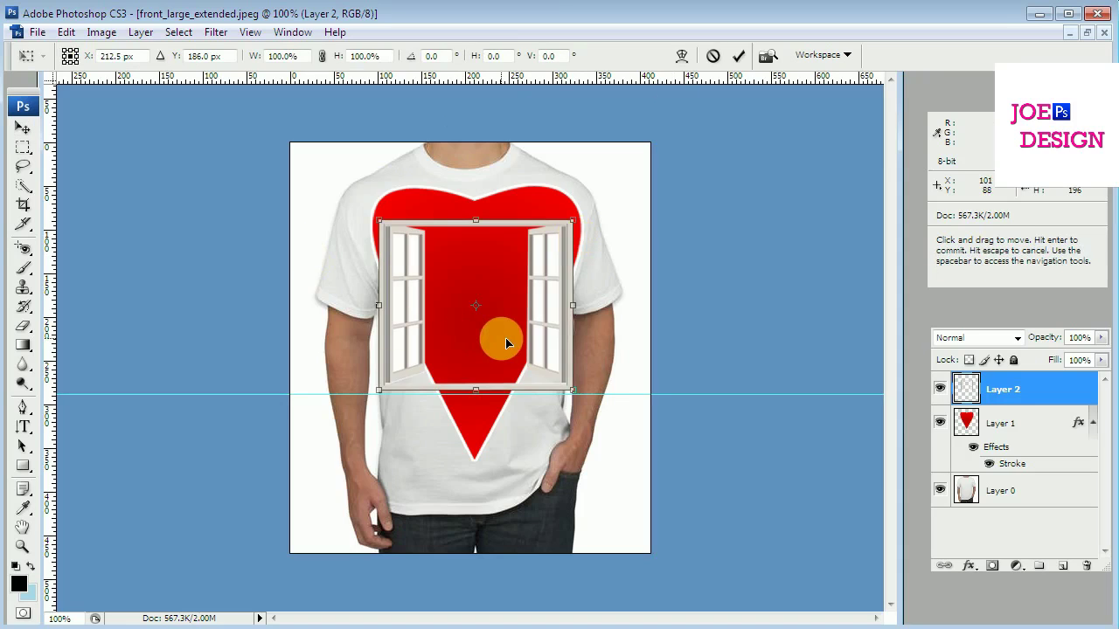
pyautogui.rightClick(505, 343)
pyautogui.click(576, 475)
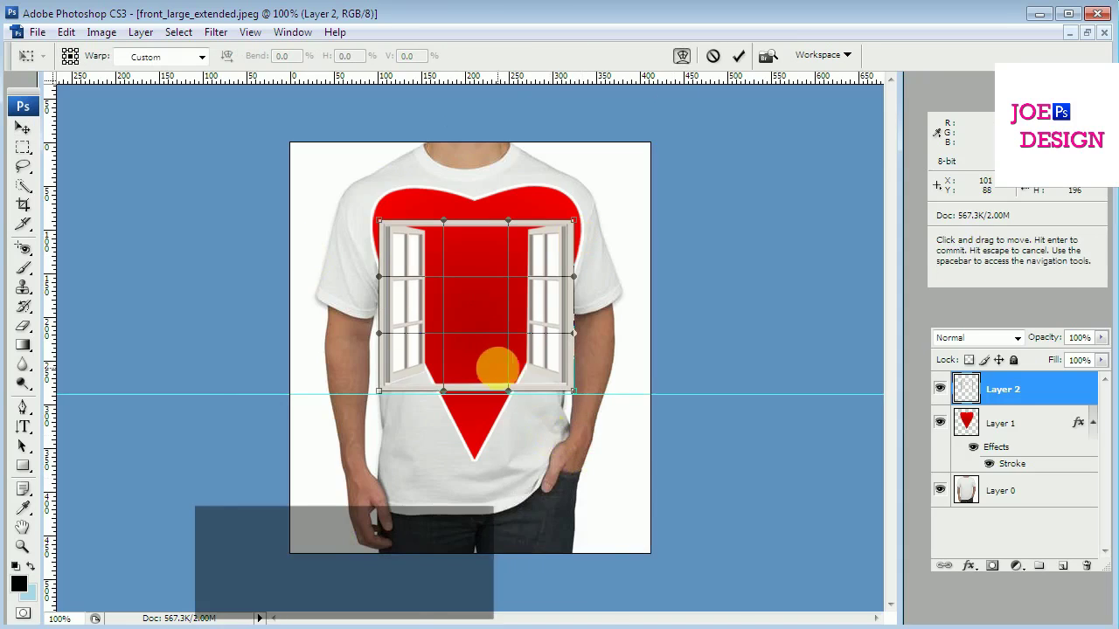
pyautogui.moveTo(379, 395)
pyautogui.mouseDown()
pyautogui.moveTo(429, 407)
pyautogui.moveTo(397, 337)
pyautogui.moveTo(408, 333)
pyautogui.mouseUp()
pyautogui.moveTo(444, 412); pyautogui.dragTo(449, 403)
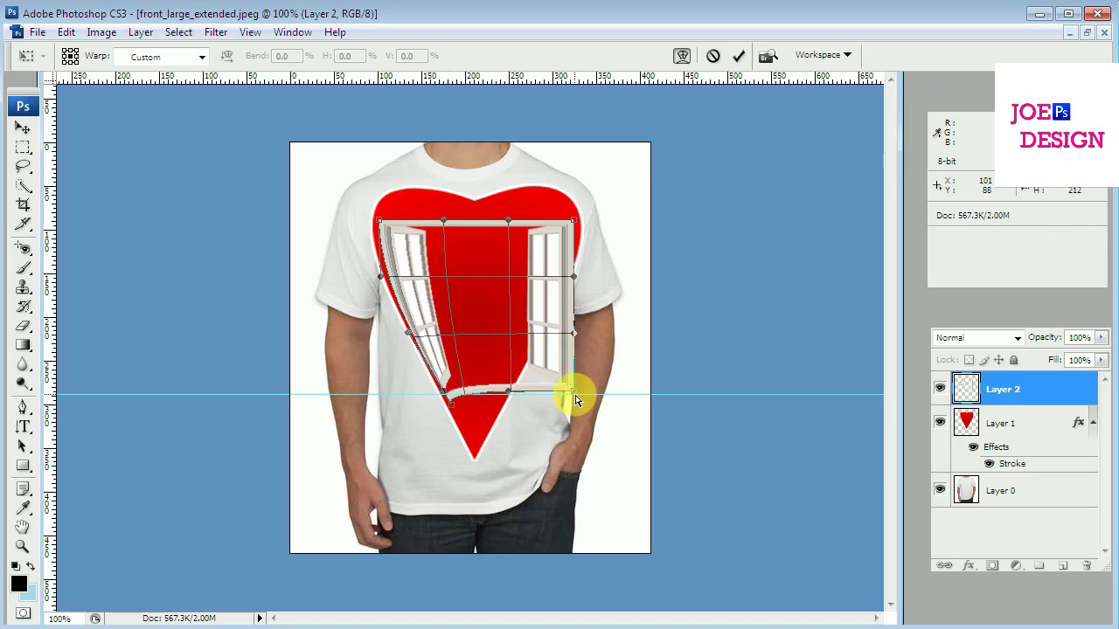
pyautogui.moveTo(571, 391)
pyautogui.mouseDown()
pyautogui.moveTo(507, 404)
pyautogui.moveTo(505, 393)
pyautogui.mouseUp()
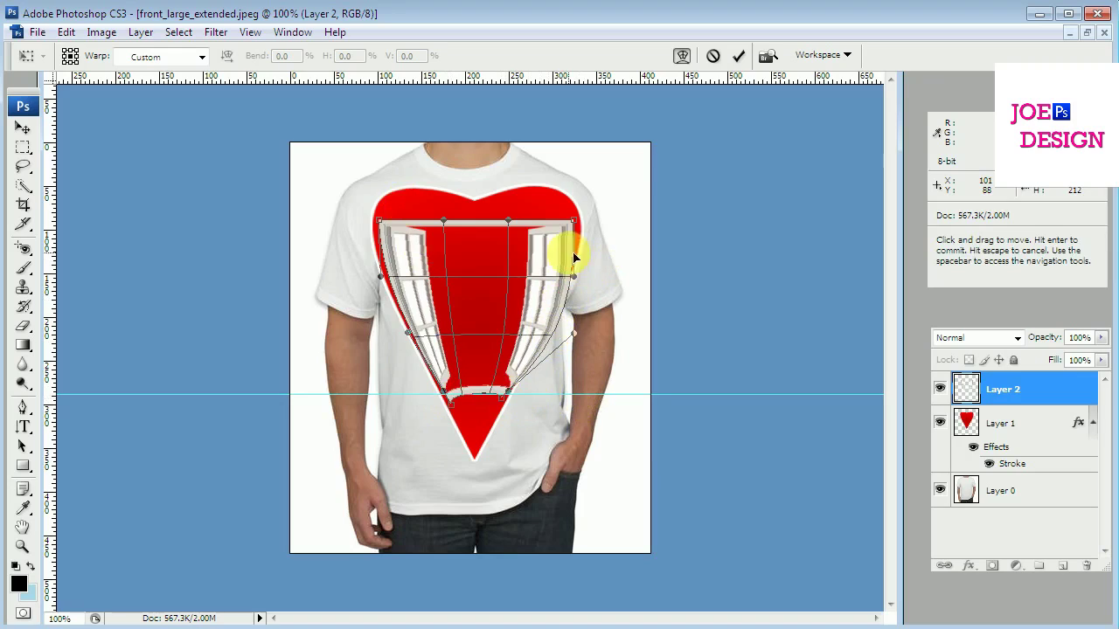
pyautogui.moveTo(569, 245); pyautogui.dragTo(568, 278)
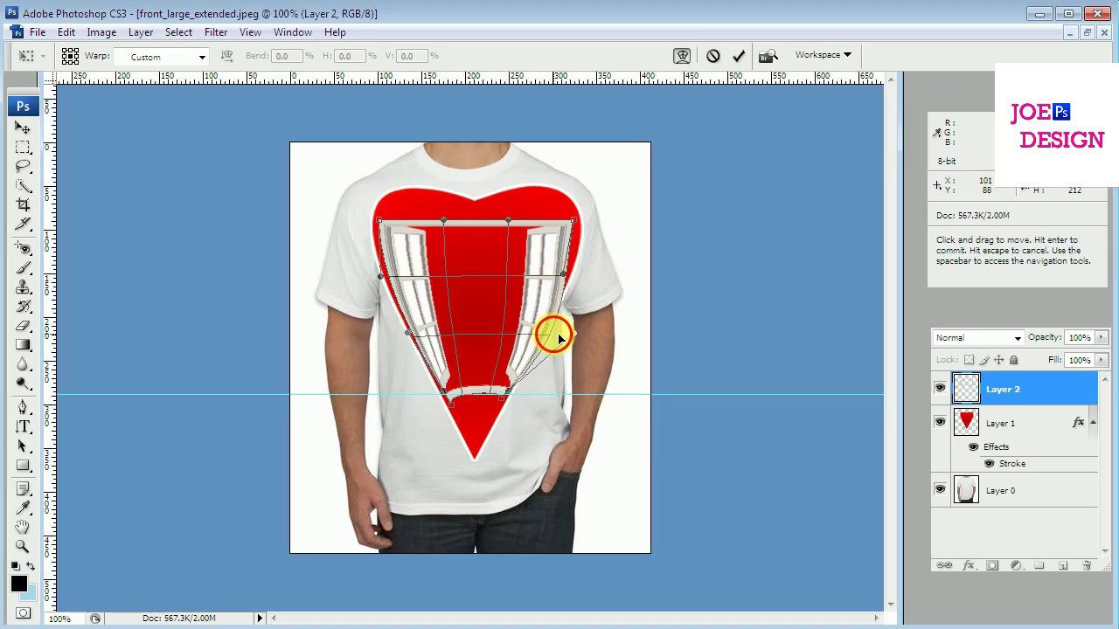
pyautogui.moveTo(554, 329)
pyautogui.mouseDown()
pyautogui.moveTo(544, 337)
pyautogui.moveTo(579, 245)
pyautogui.mouseUp()
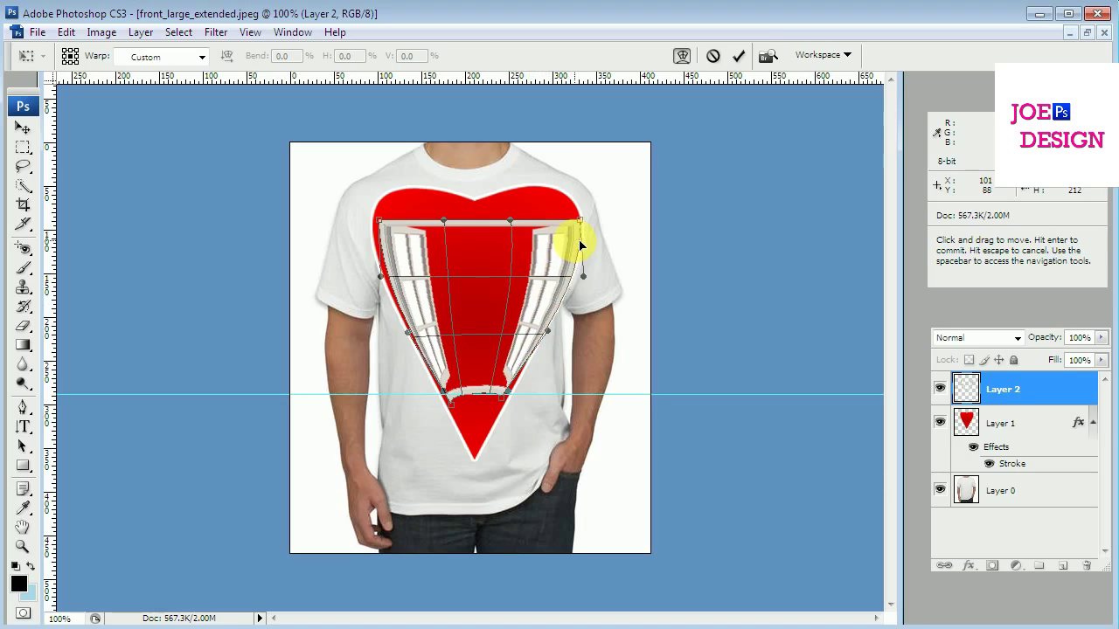
pyautogui.moveTo(499, 411); pyautogui.dragTo(503, 408)
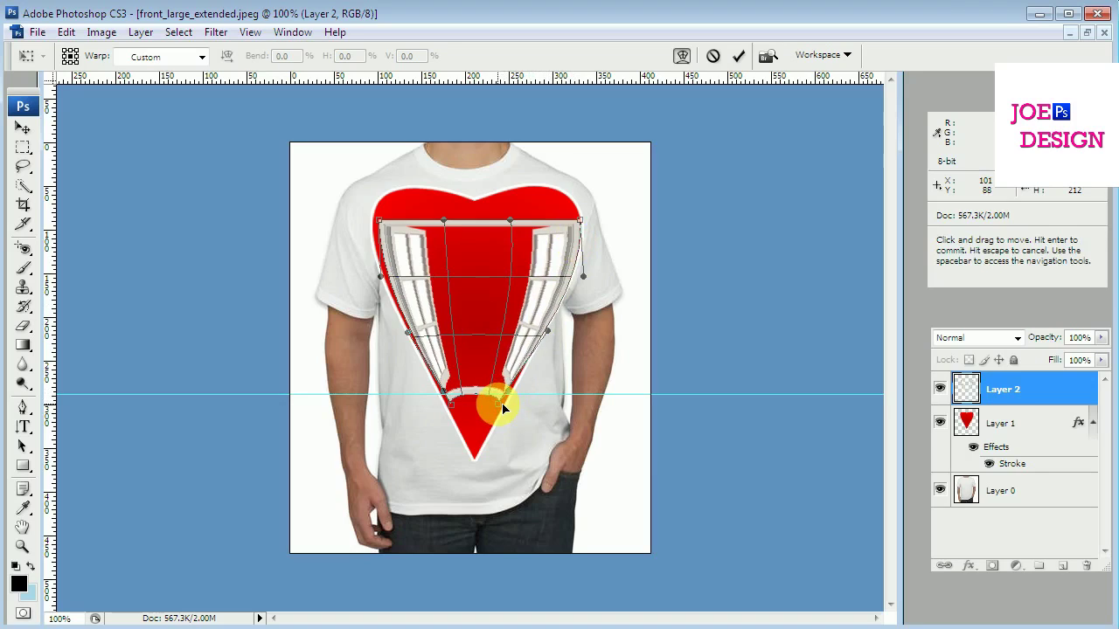
pyautogui.moveTo(463, 223); pyautogui.dragTo(473, 219)
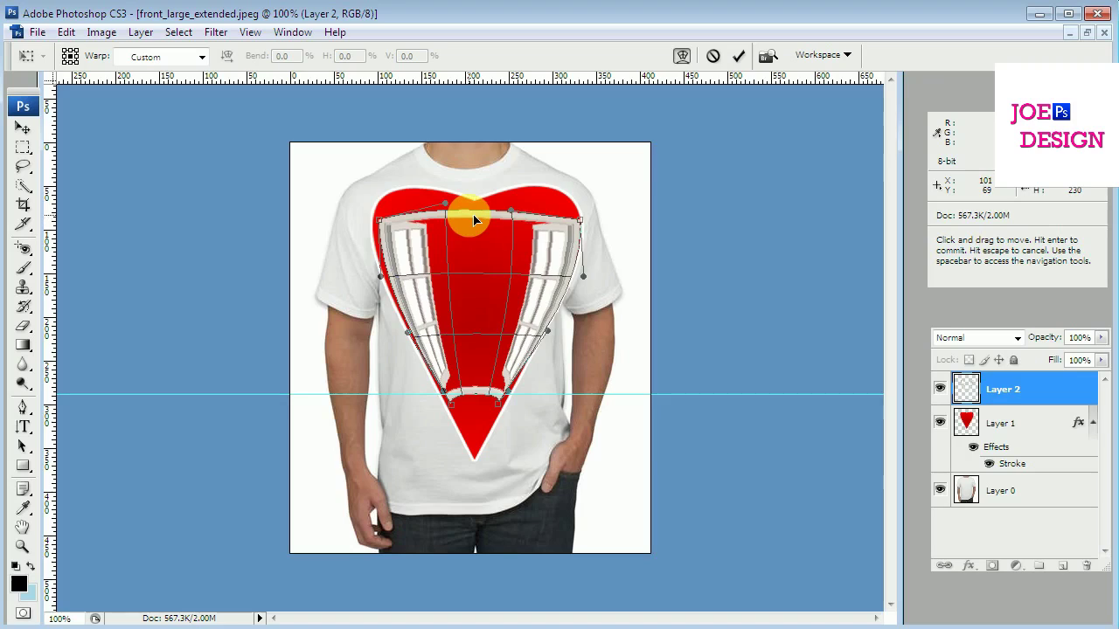
pyautogui.doubleClick(472, 220)
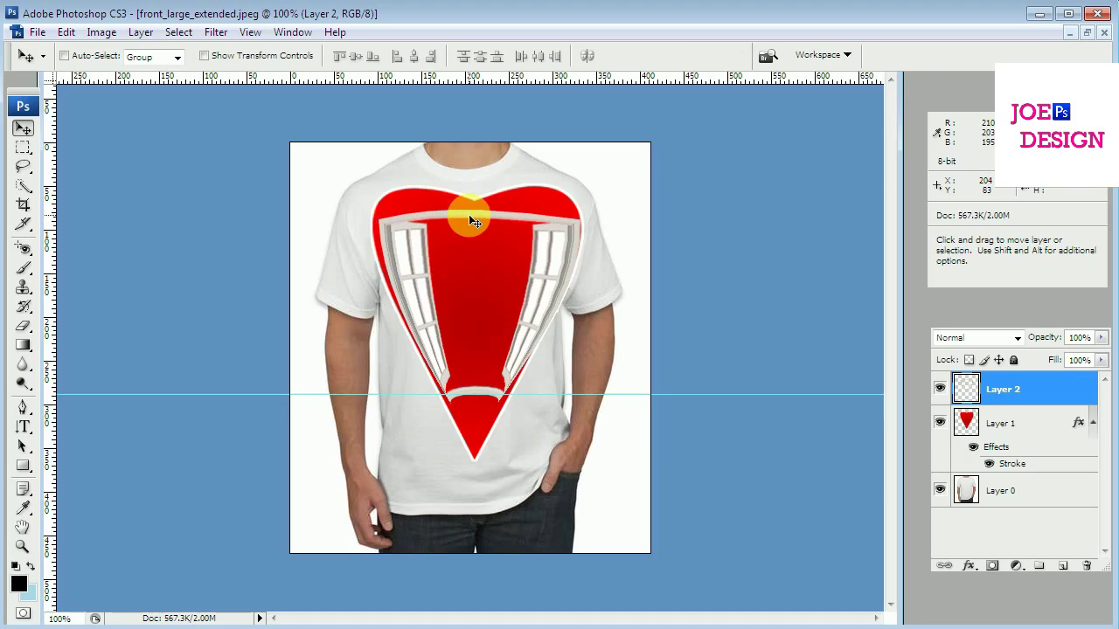
# Rescale the warped frame twice from its top-right corner, ending at 95.4%.
pyautogui.hotkey('ctrl', 't')
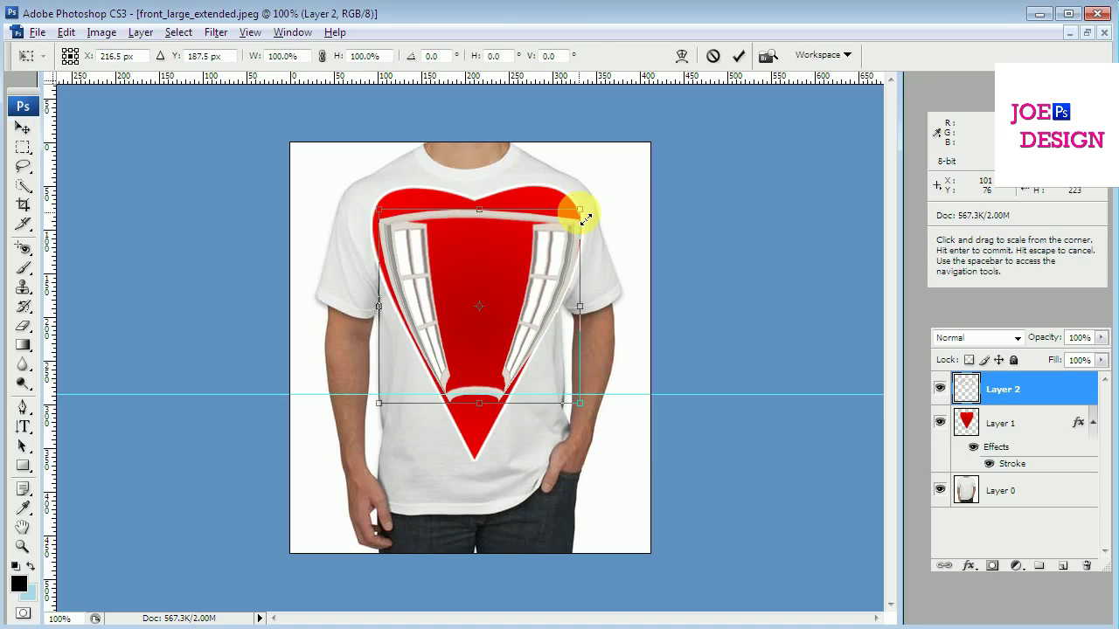
pyautogui.moveTo(583, 216); pyautogui.dragTo(576, 219)
pyautogui.press('Return')
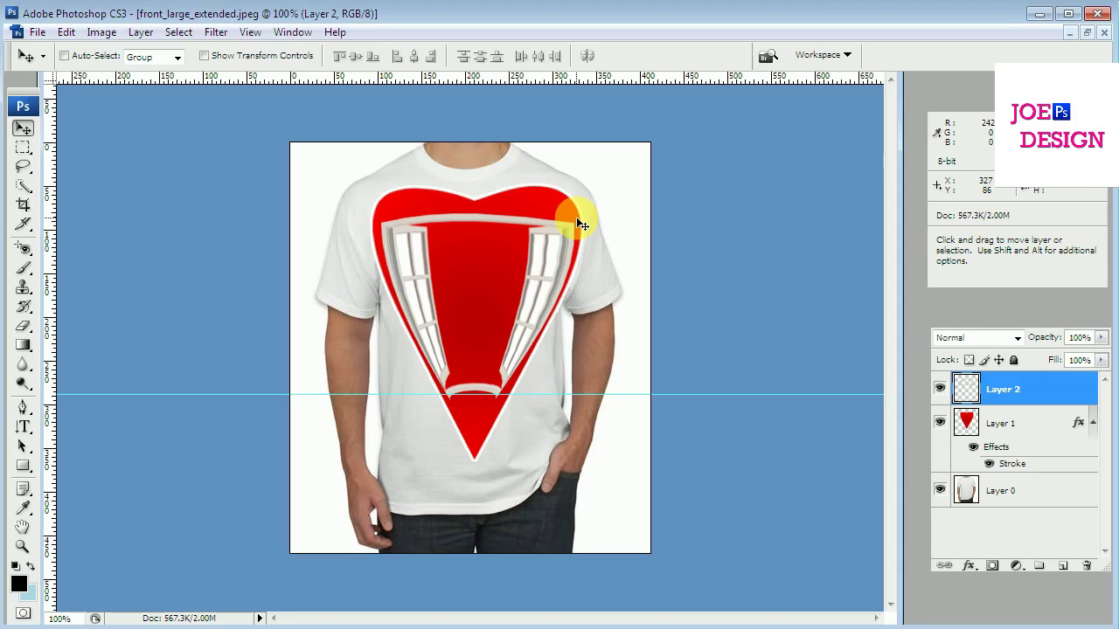
pyautogui.hotkey('ctrl', 't')
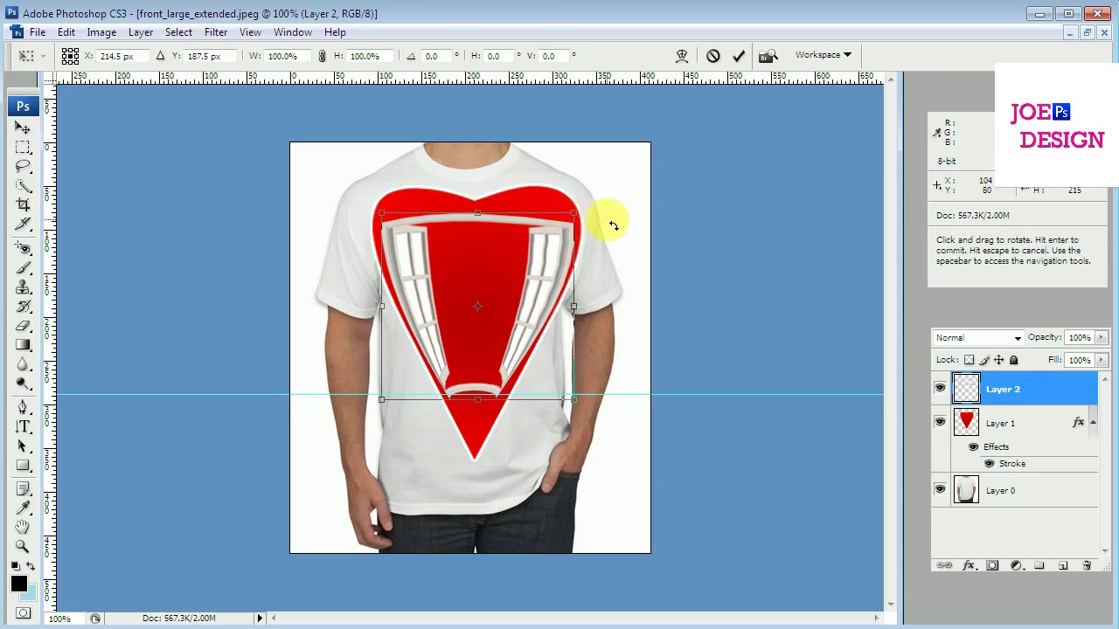
pyautogui.moveTo(578, 223); pyautogui.dragTo(574, 226)
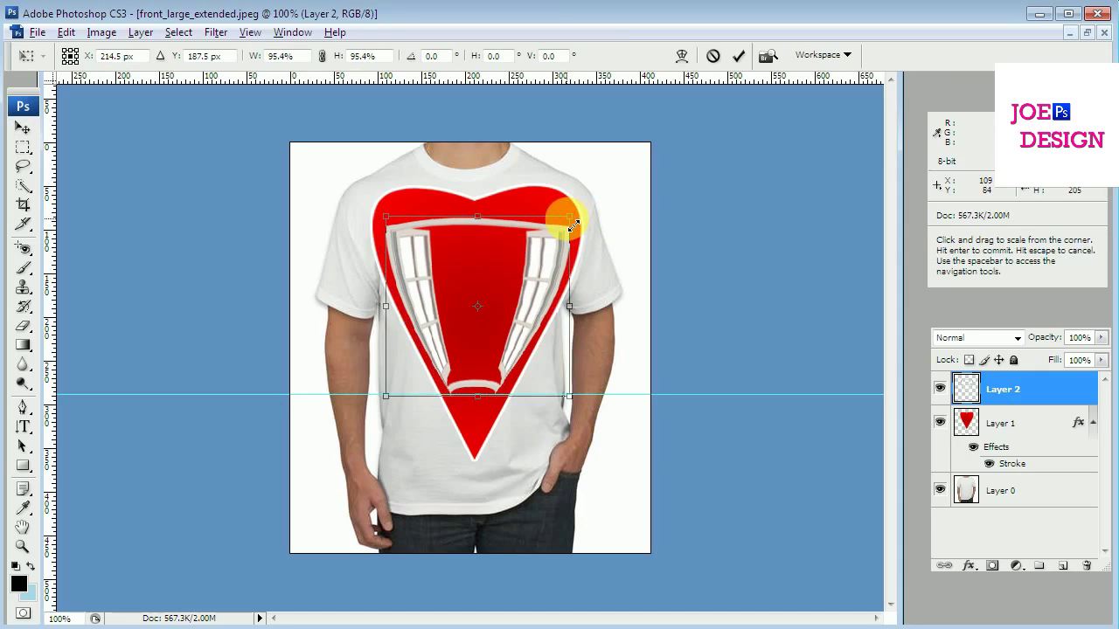
pyautogui.press('Return')
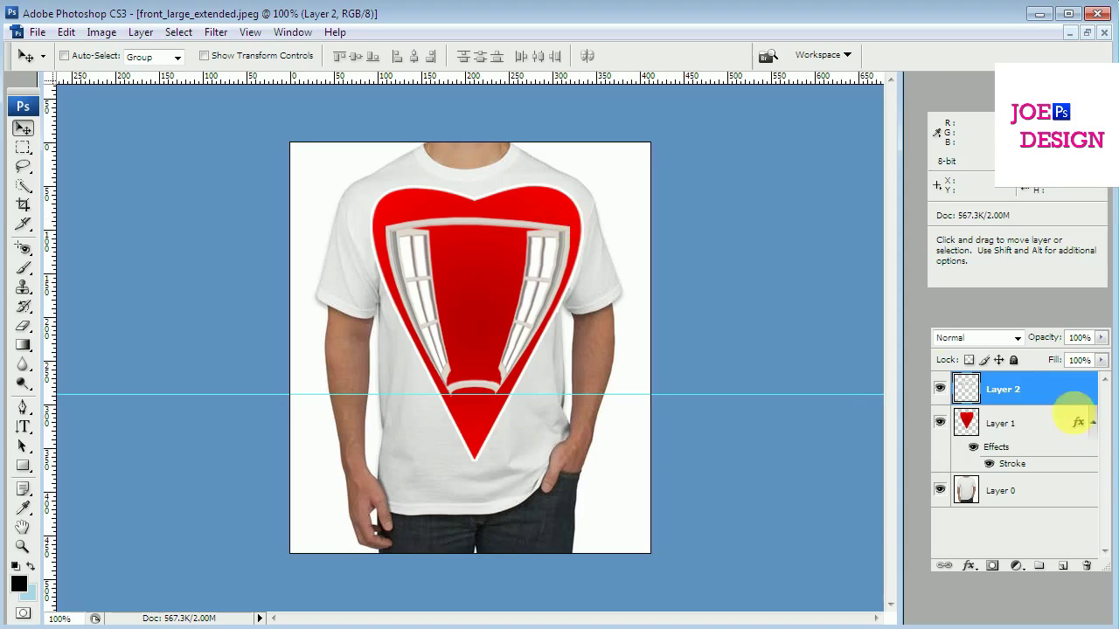
# Give Layer 2 a Multiply drop shadow at 75% opacity, 176°, 5 px distance and size.
pyautogui.doubleClick(1038, 388)
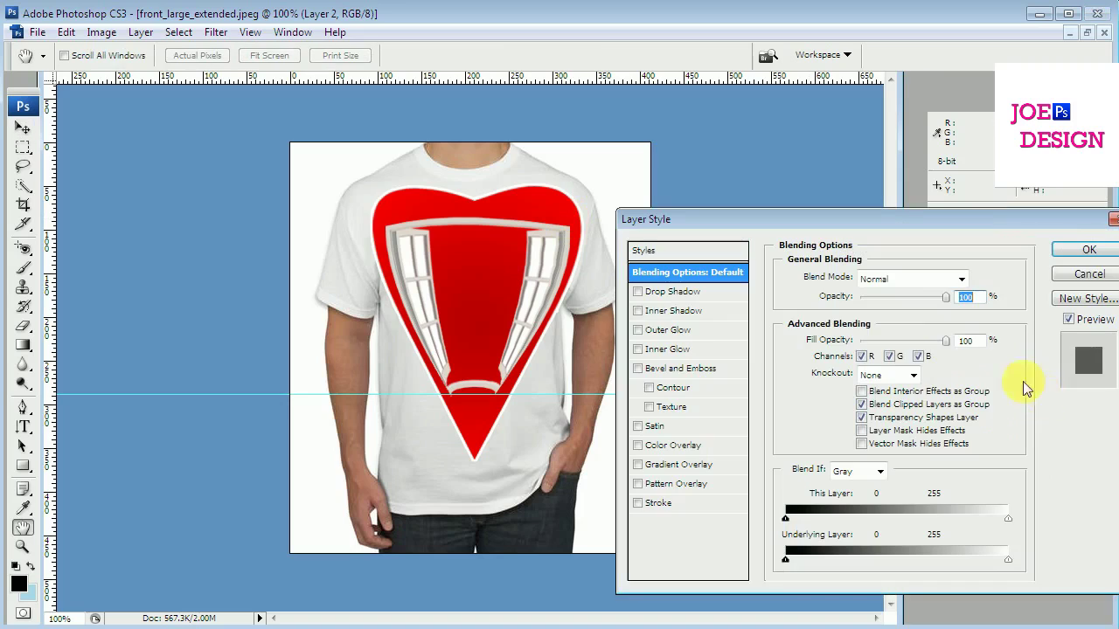
pyautogui.click(638, 292)
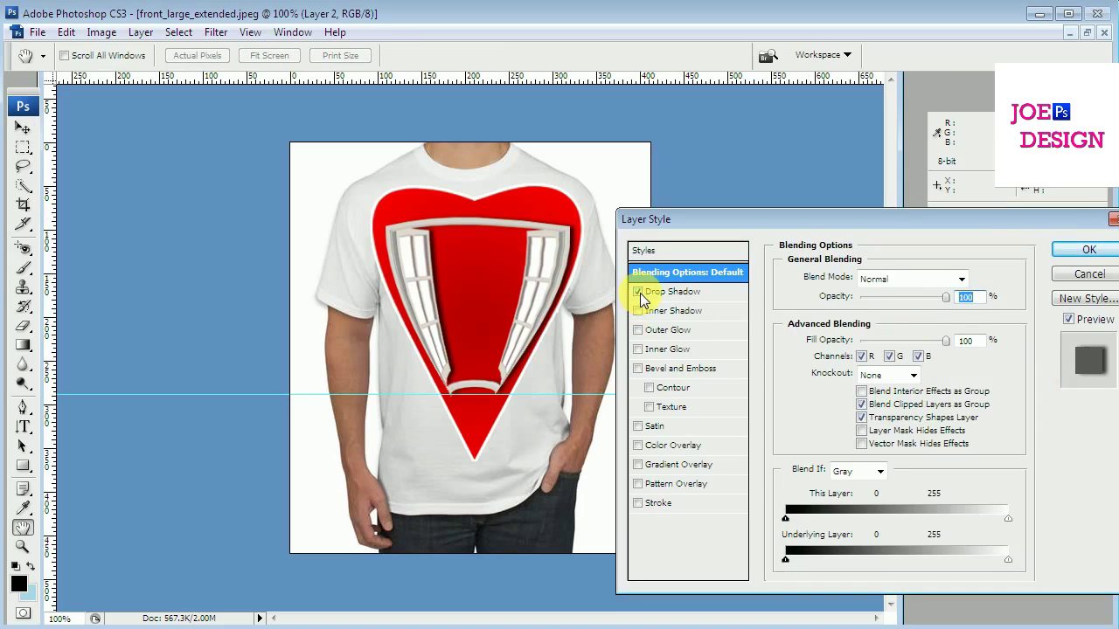
pyautogui.click(699, 292)
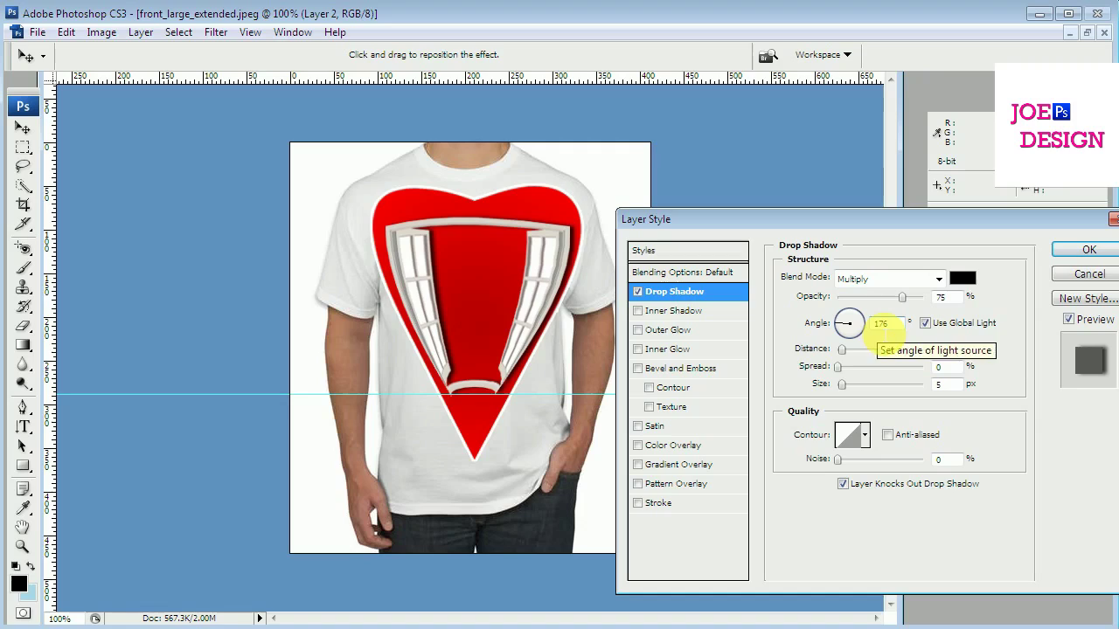
pyautogui.click(1092, 252)
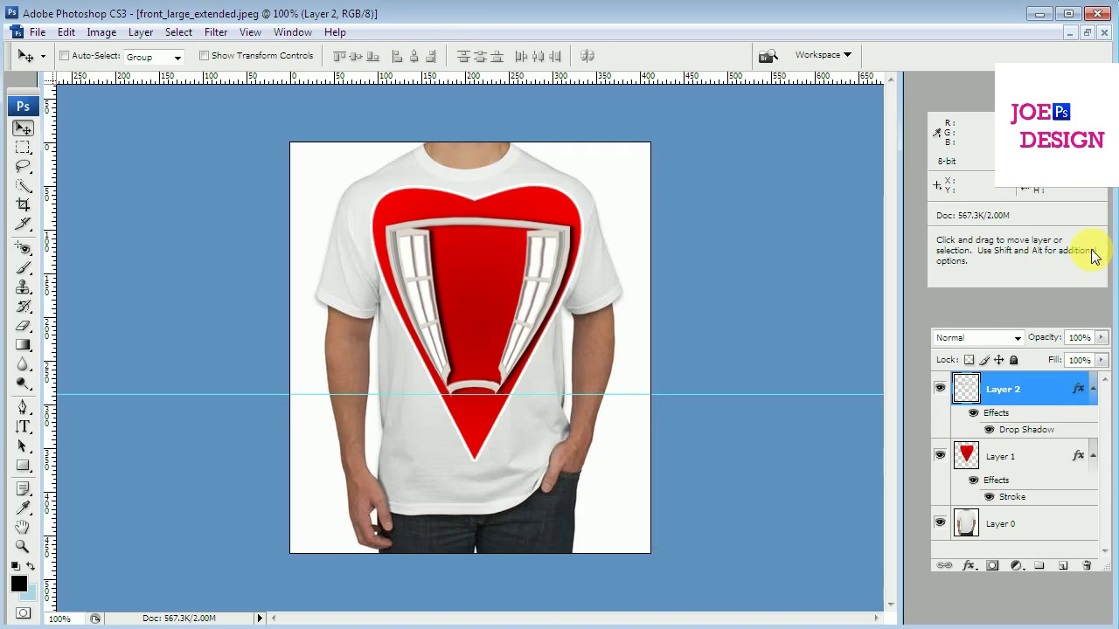
# Duplicate Layer 1 and Layer 2 together and scale the copies to 80%.
pyautogui.click(1020, 458)
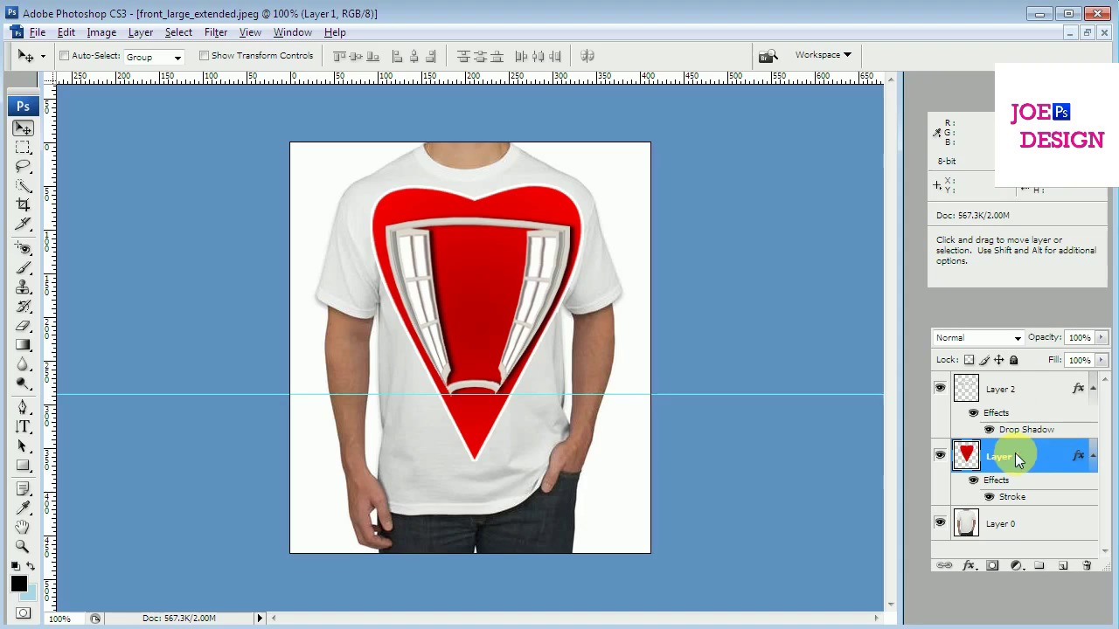
pyautogui.keyDown('shift'); pyautogui.click(1021, 395); pyautogui.keyUp('shift')
pyautogui.press('Left')
pyautogui.press('Left')
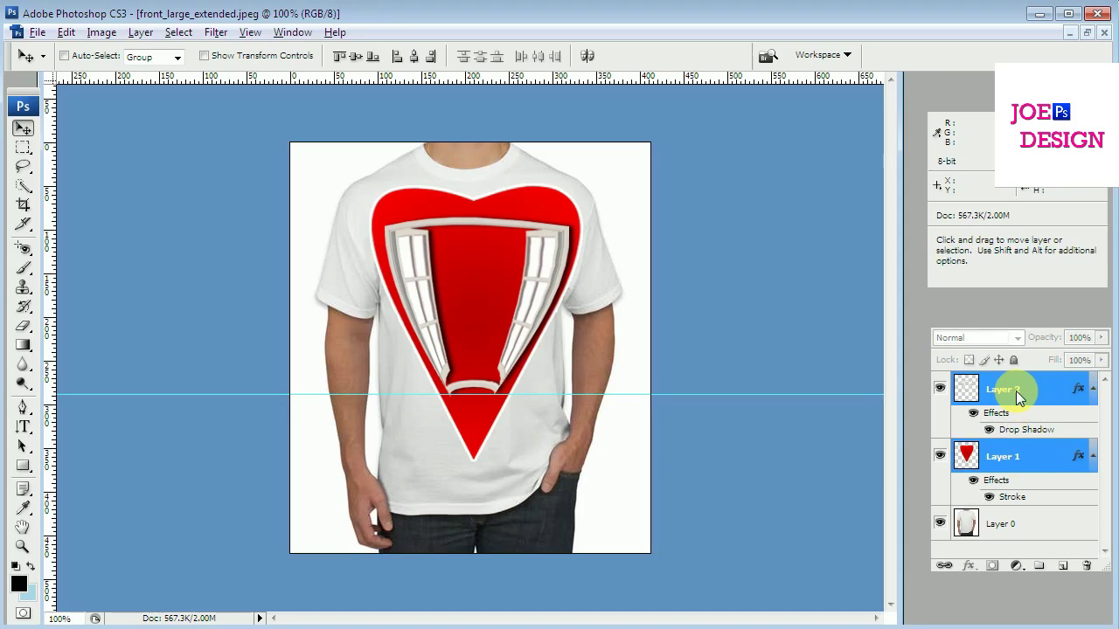
pyautogui.hotkey('ctrl', 'j')
pyautogui.hotkey('ctrl', 't')
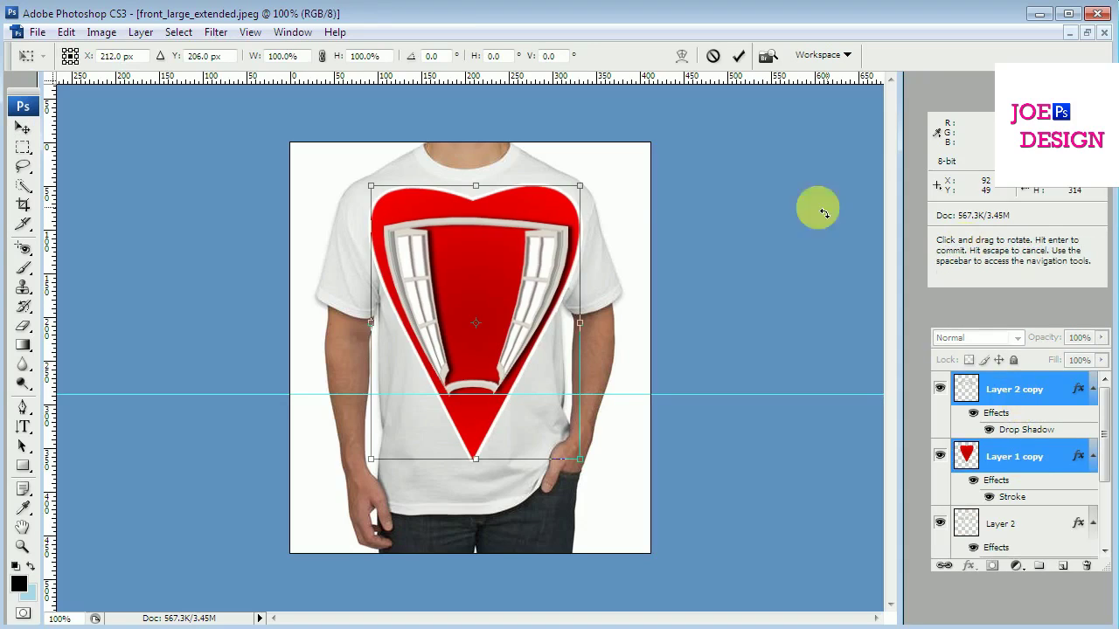
pyautogui.moveTo(590, 187); pyautogui.dragTo(562, 211)
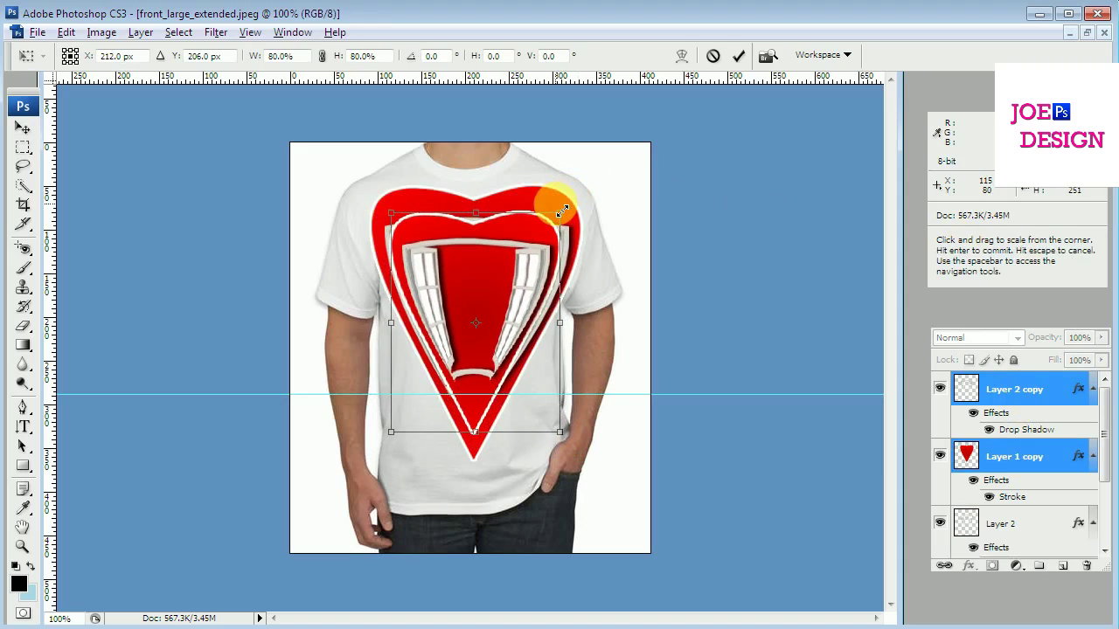
pyautogui.press('Return')
# Keep the full-size window layer above the copies and rescale the copies to 81.2%.
pyautogui.hotkey('ctrl', '[')
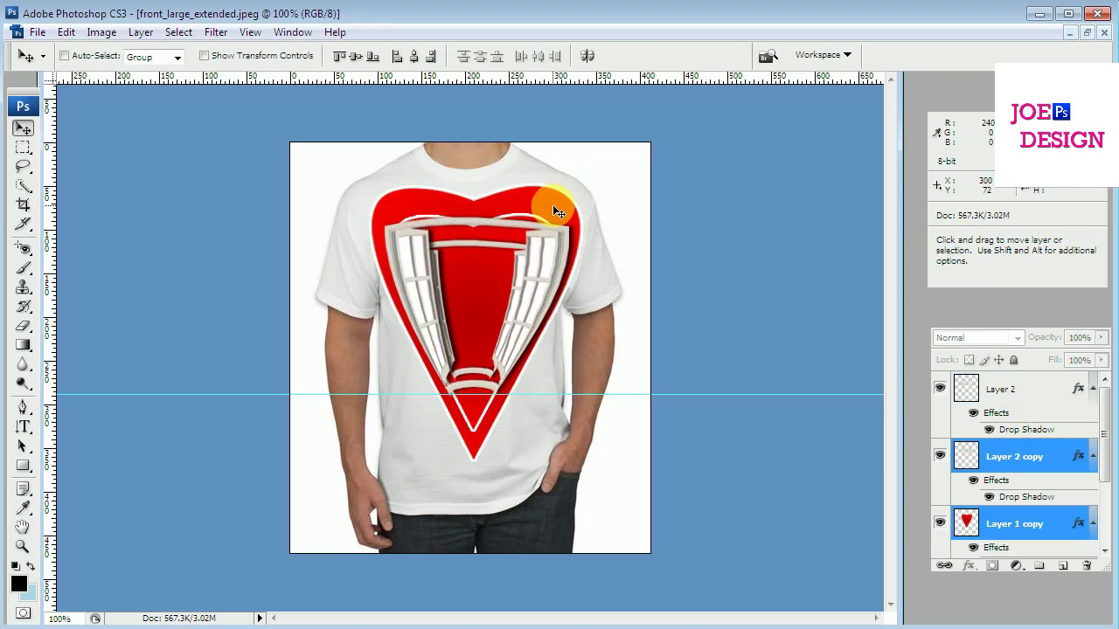
pyautogui.hotkey('ctrl', 't')
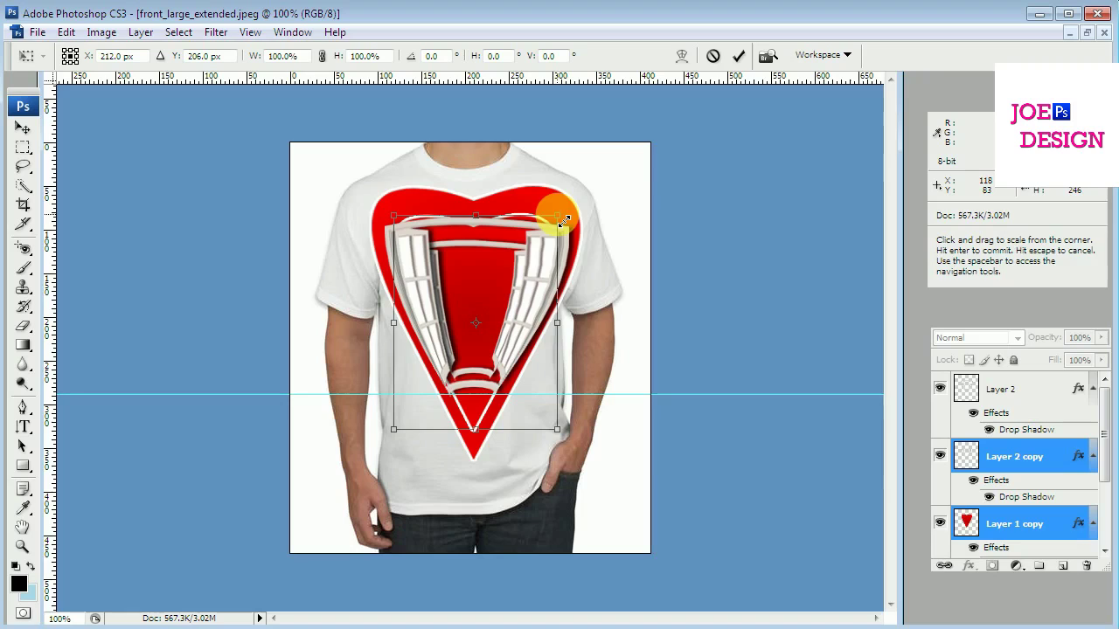
pyautogui.moveTo(566, 219); pyautogui.dragTo(542, 235)
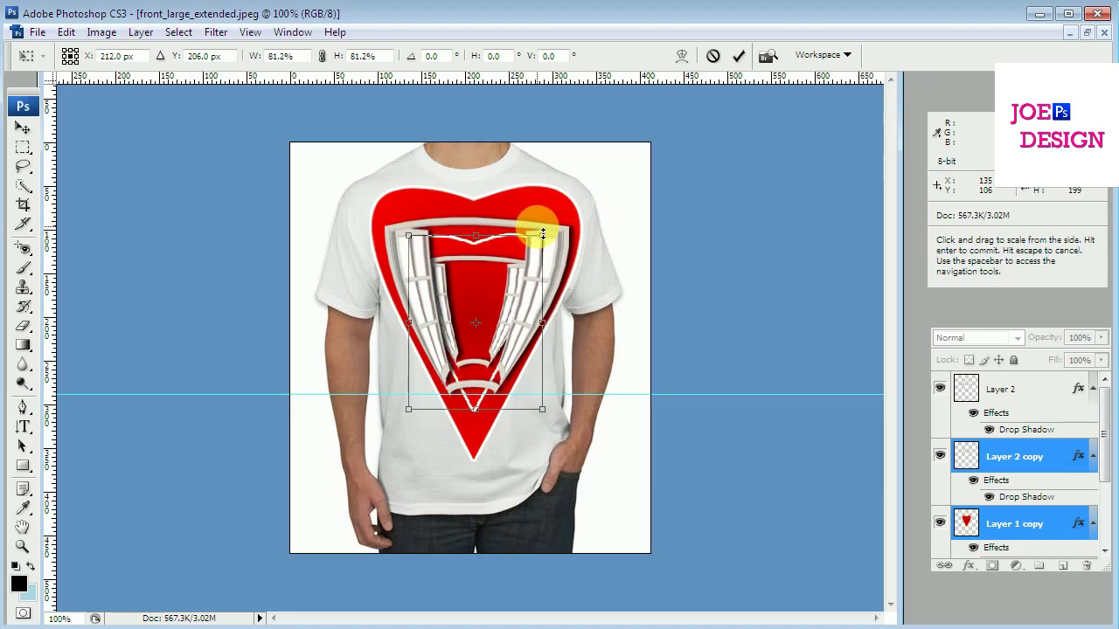
pyautogui.press('Return')
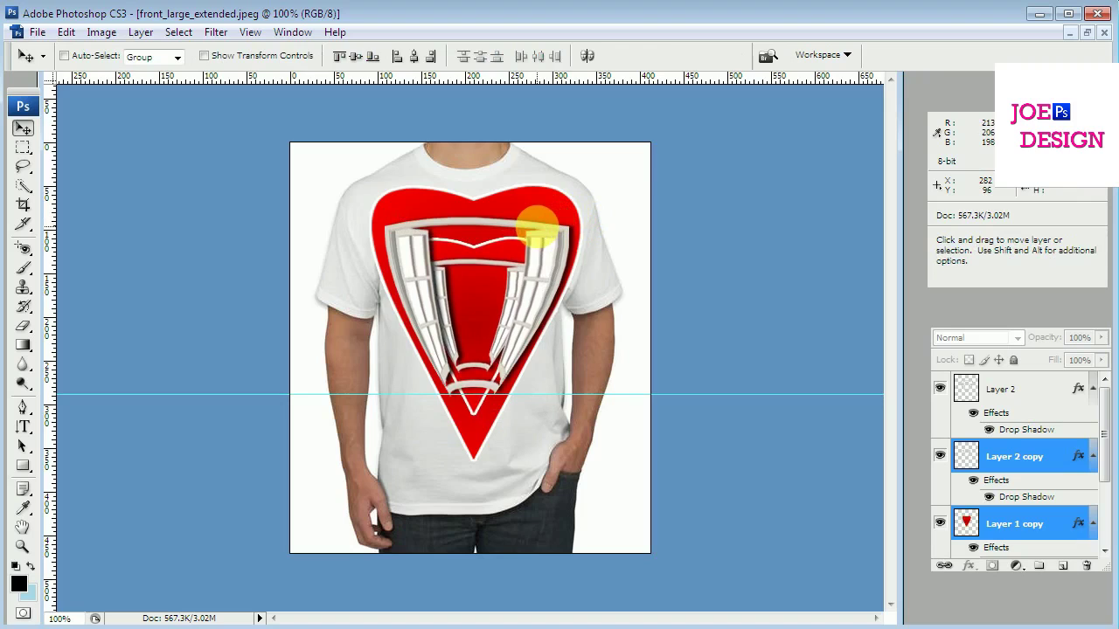
# Add drop shadow, outer glow, inner glow and stroke to Layer 1 copy, then duplicate it.
pyautogui.click(1043, 521)
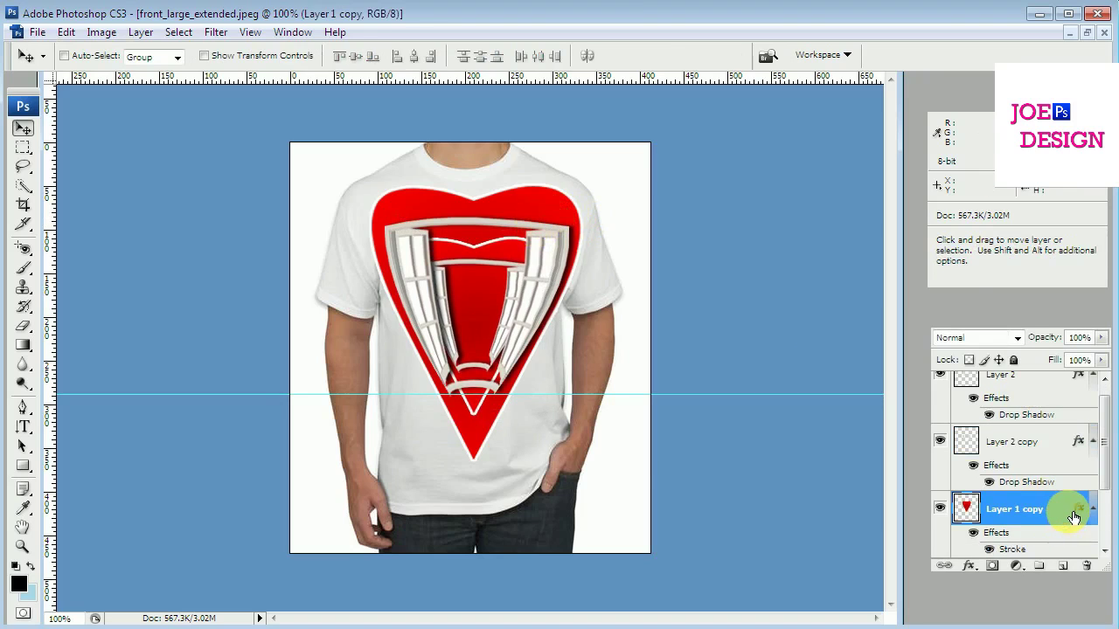
pyautogui.doubleClick(1073, 518)
pyautogui.click(637, 291)
pyautogui.click(637, 330)
pyautogui.click(637, 349)
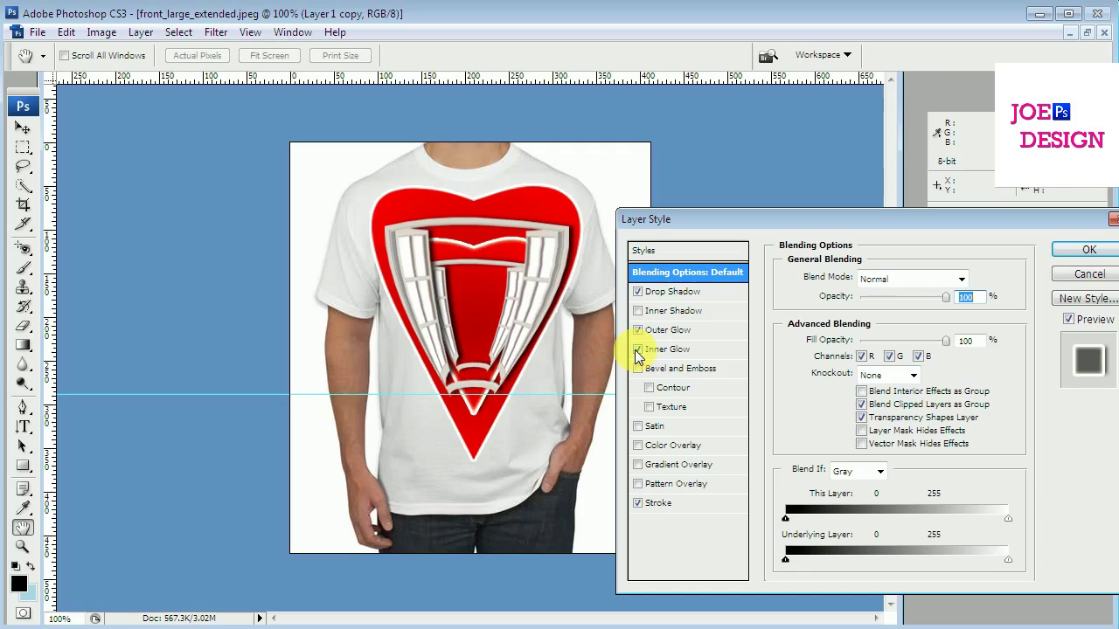
pyautogui.click(637, 503)
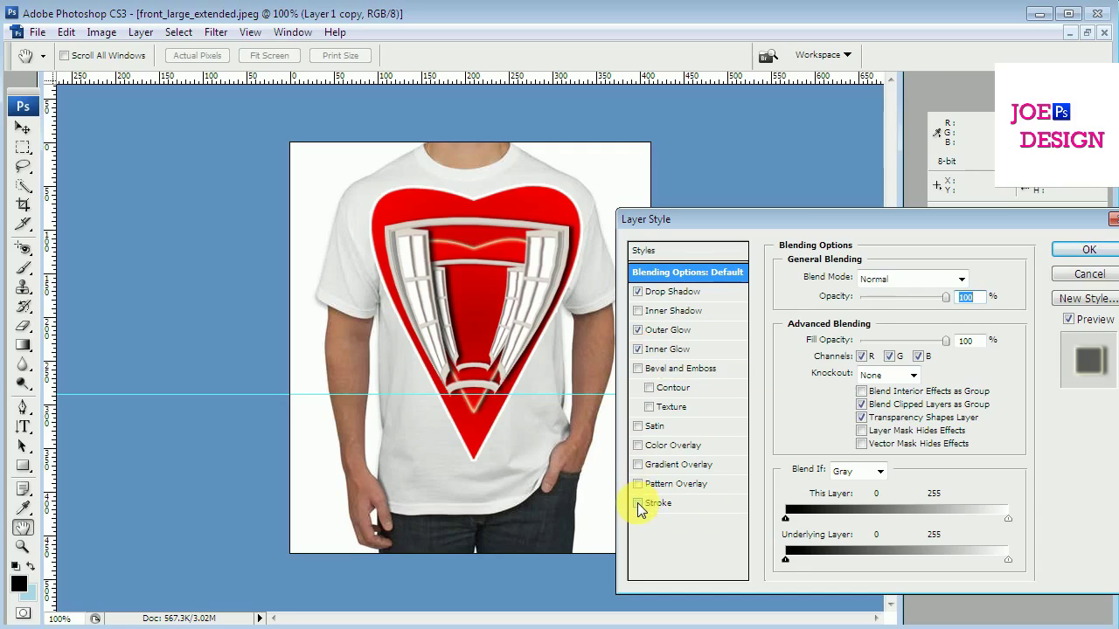
pyautogui.click(637, 504)
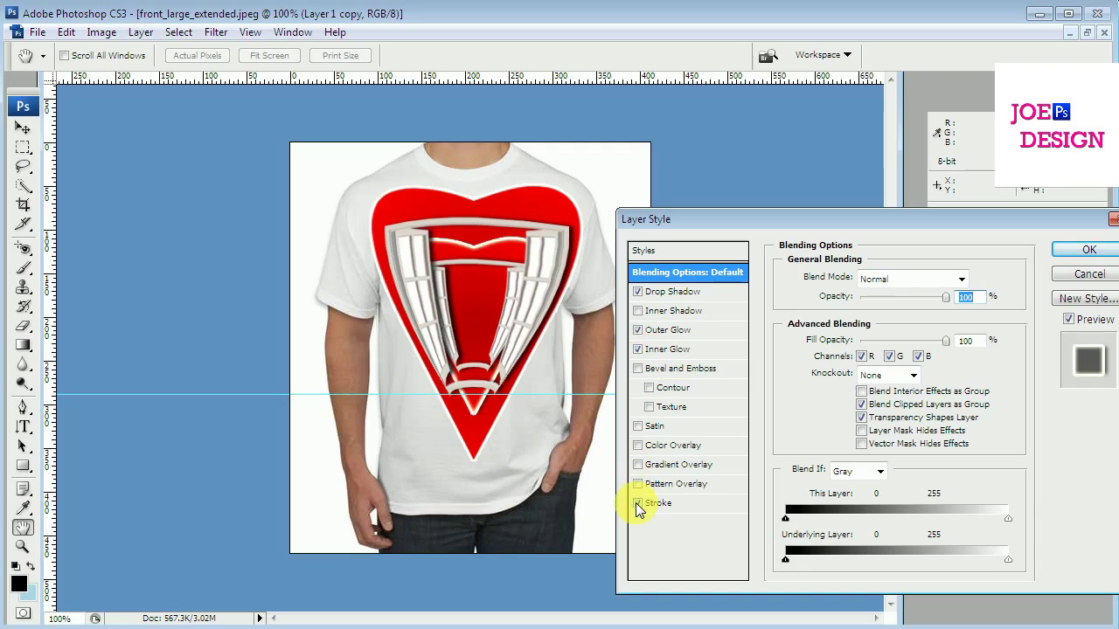
pyautogui.click(637, 503)
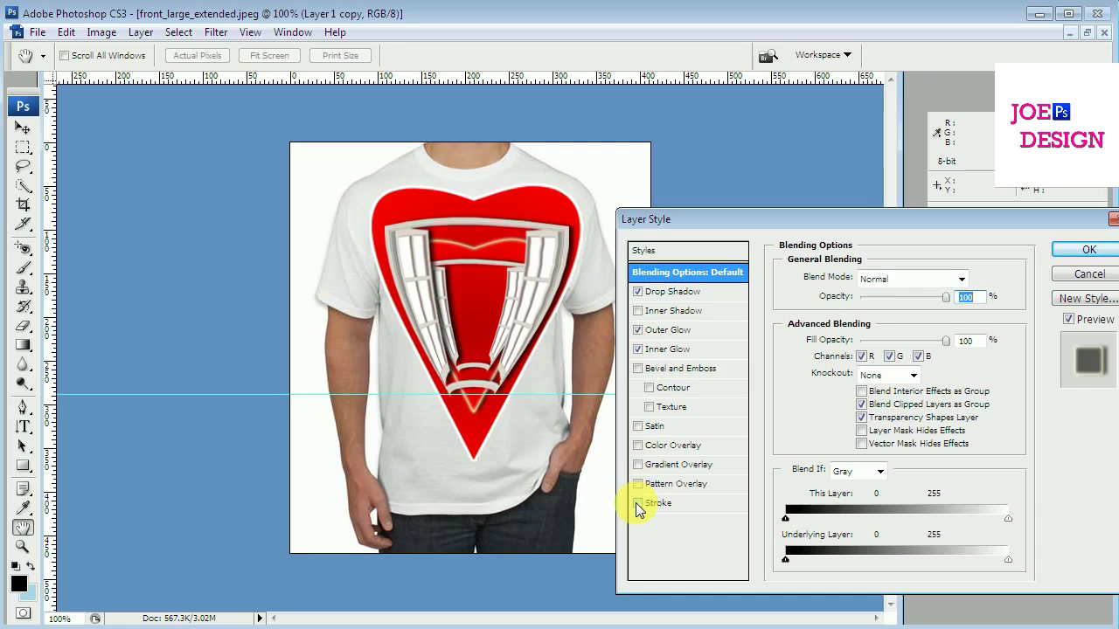
pyautogui.click(672, 295)
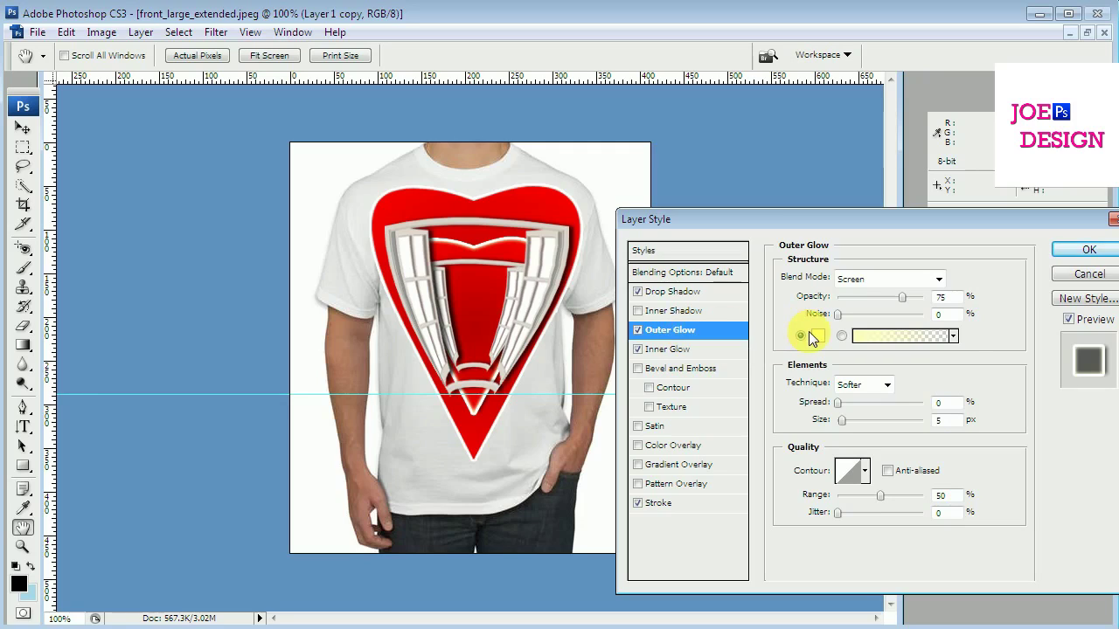
pyautogui.click(1088, 250)
pyautogui.hotkey('ctrl', 'j')
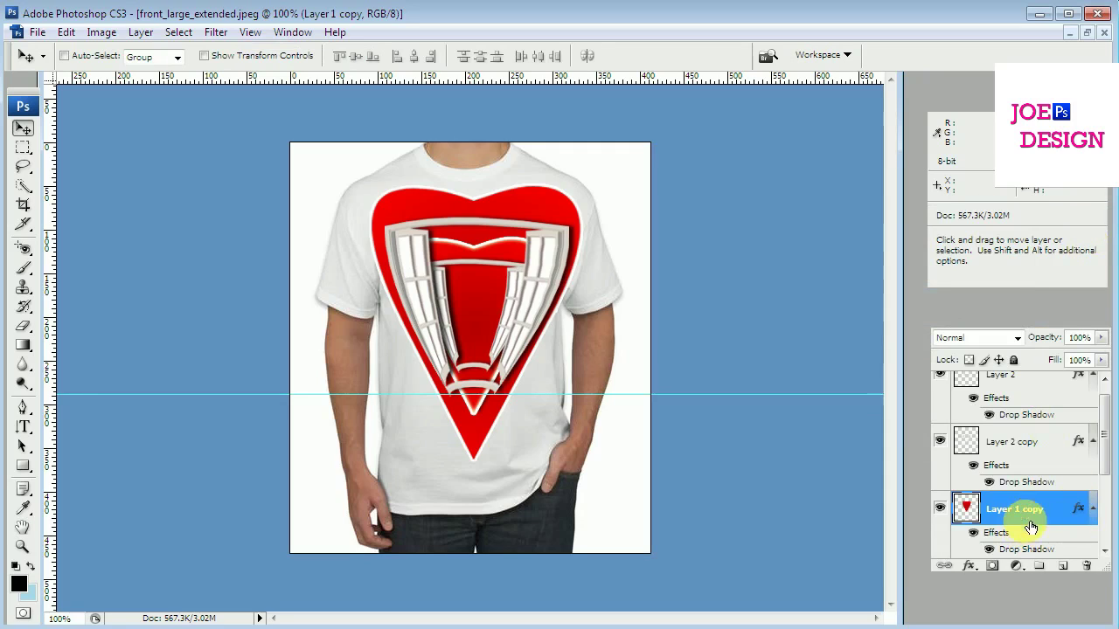
# Scale the new heart and Layer 2 copy frames to about 79%, then to about 83%.
pyautogui.keyDown('ctrl'); pyautogui.click(1049, 444); pyautogui.keyUp('ctrl')
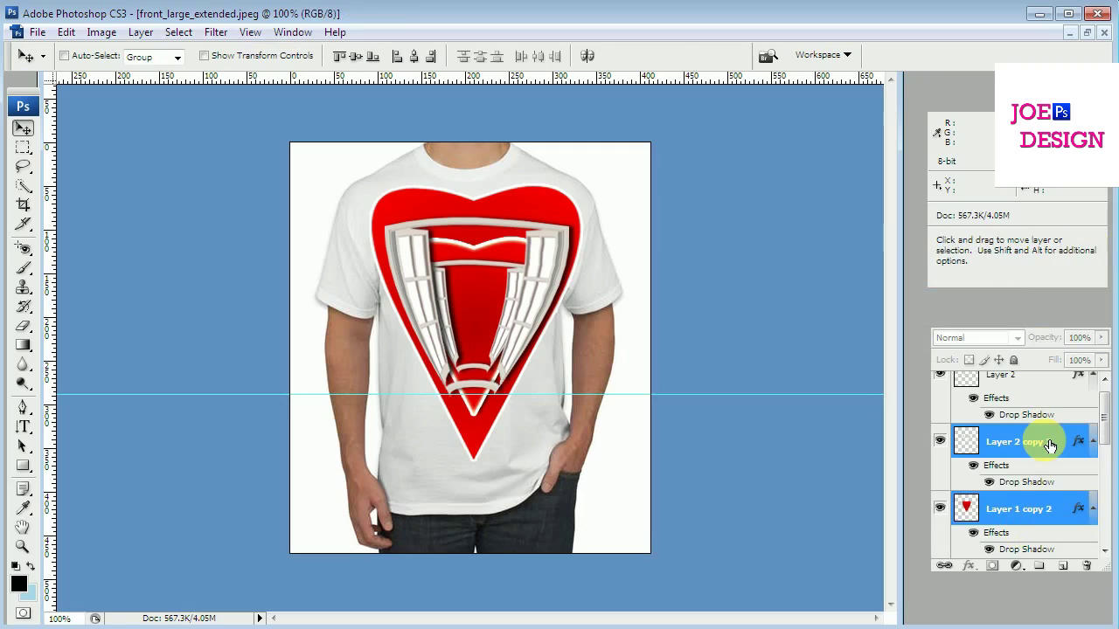
pyautogui.hotkey('ctrl', 't')
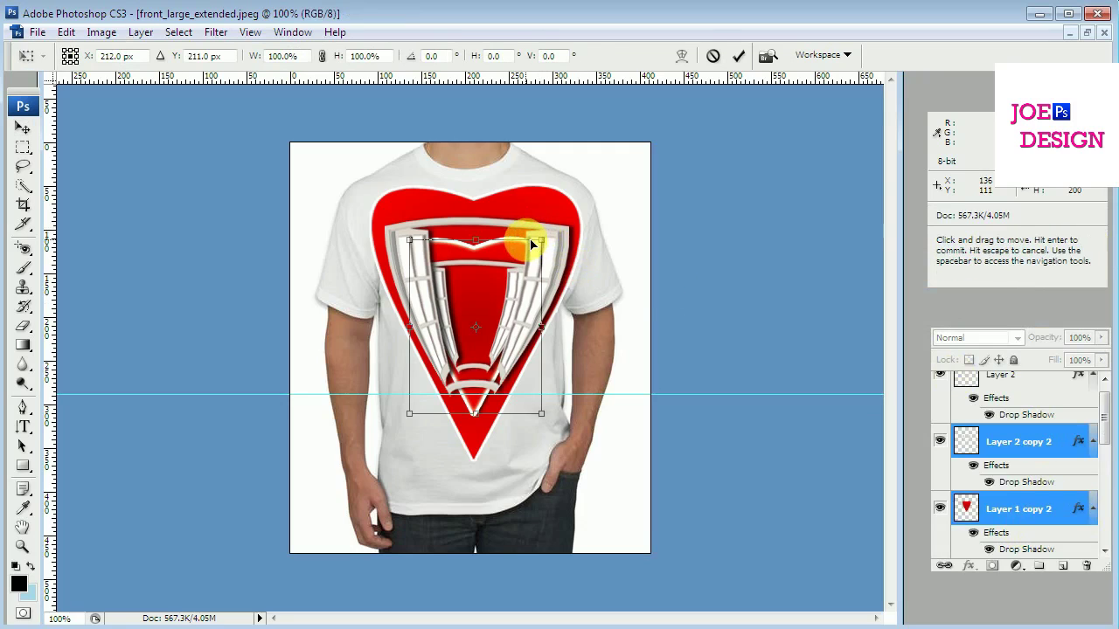
pyautogui.moveTo(542, 242); pyautogui.dragTo(529, 259)
pyautogui.press('Return')
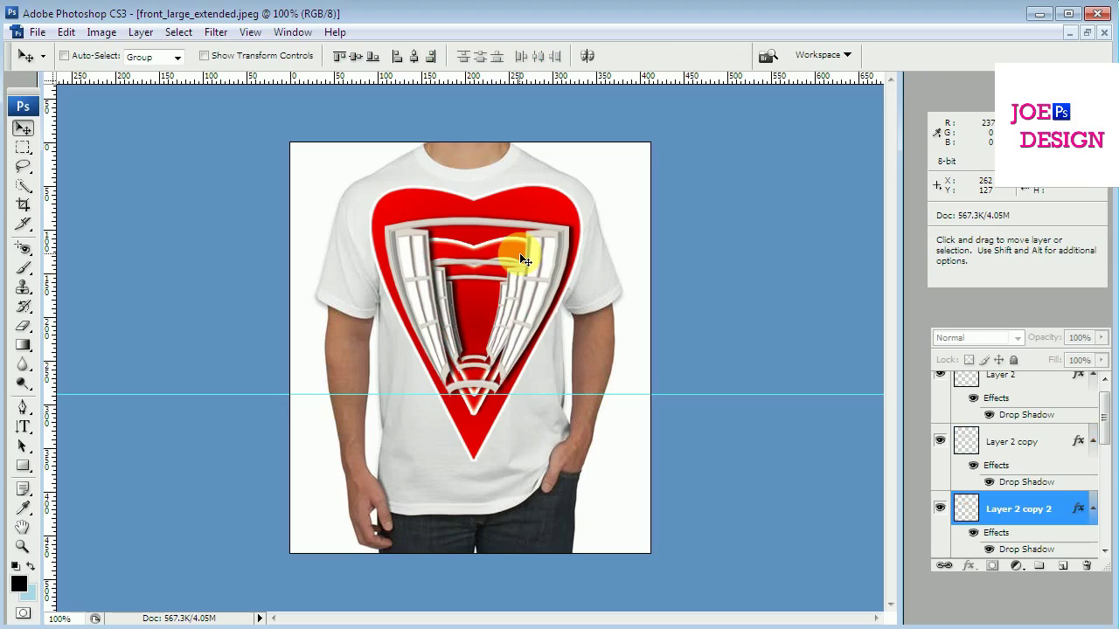
pyautogui.hotkey('ctrl', 't')
pyautogui.moveTo(526, 262); pyautogui.dragTo(519, 280)
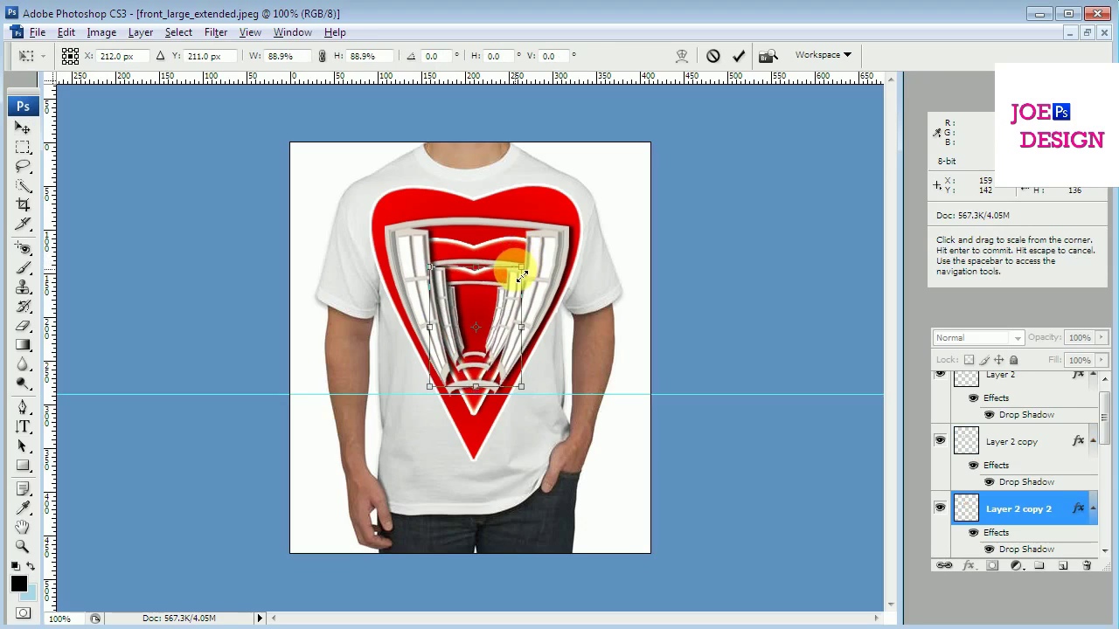
pyautogui.press('Return')
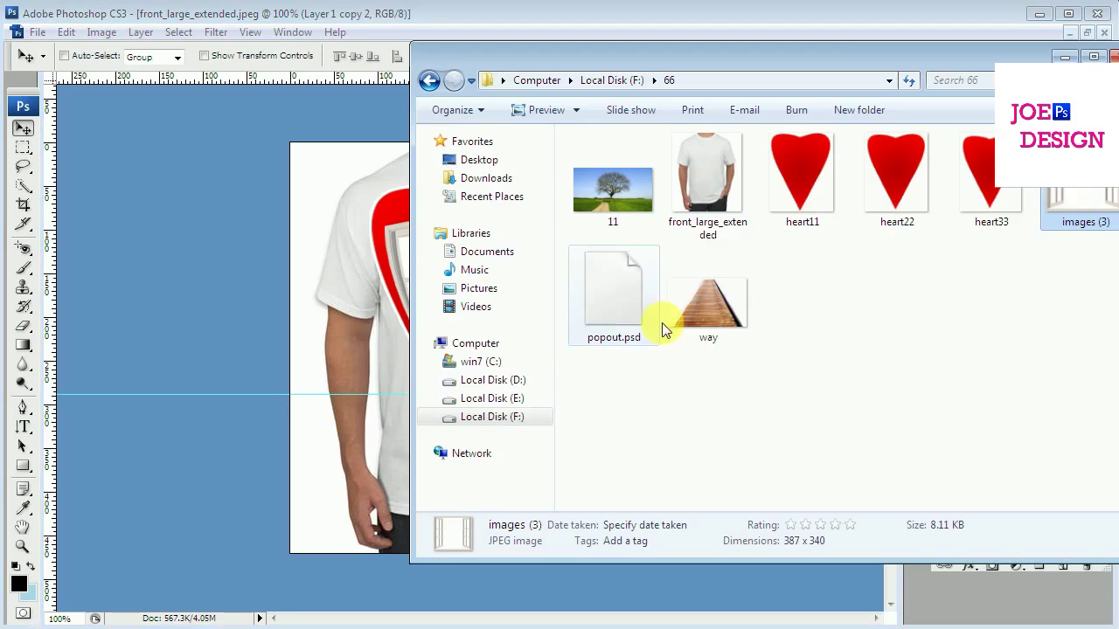
# Preview the boardwalk image 'way' from folder 66 and drag it into Photoshop as a new document.
pyautogui.doubleClick(714, 297)
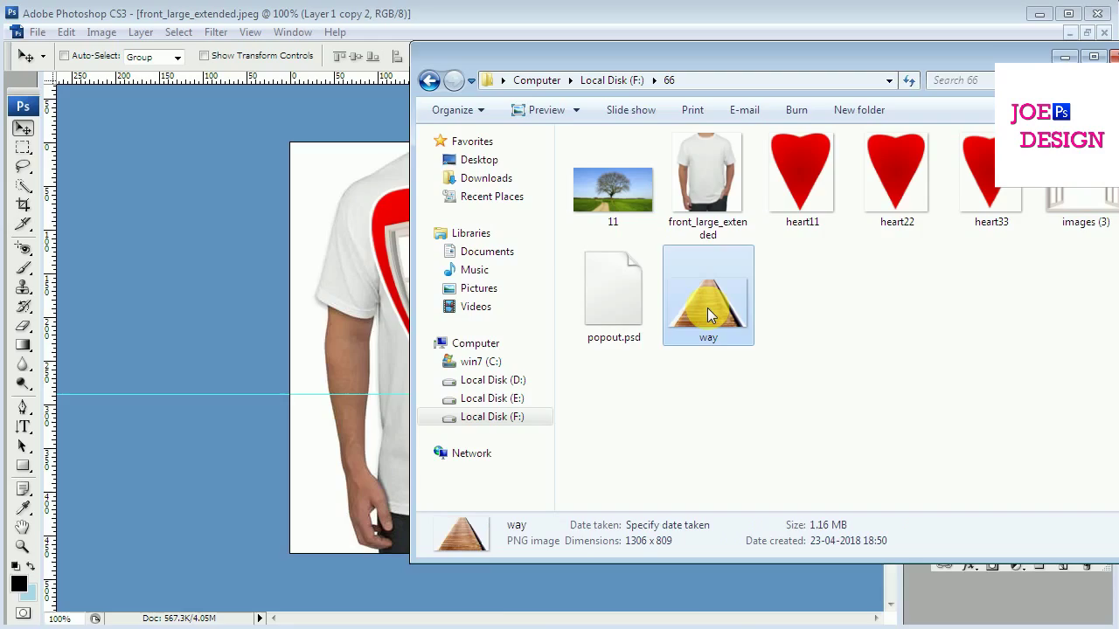
pyautogui.hotkey('alt', 'F4')
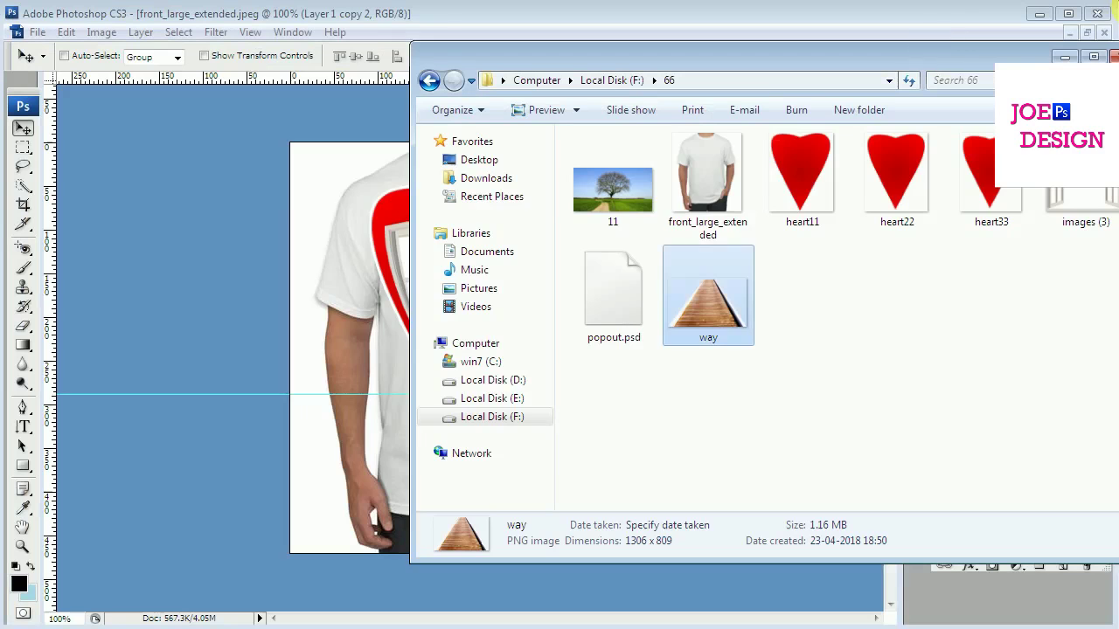
pyautogui.moveTo(708, 297); pyautogui.dragTo(394, 354)
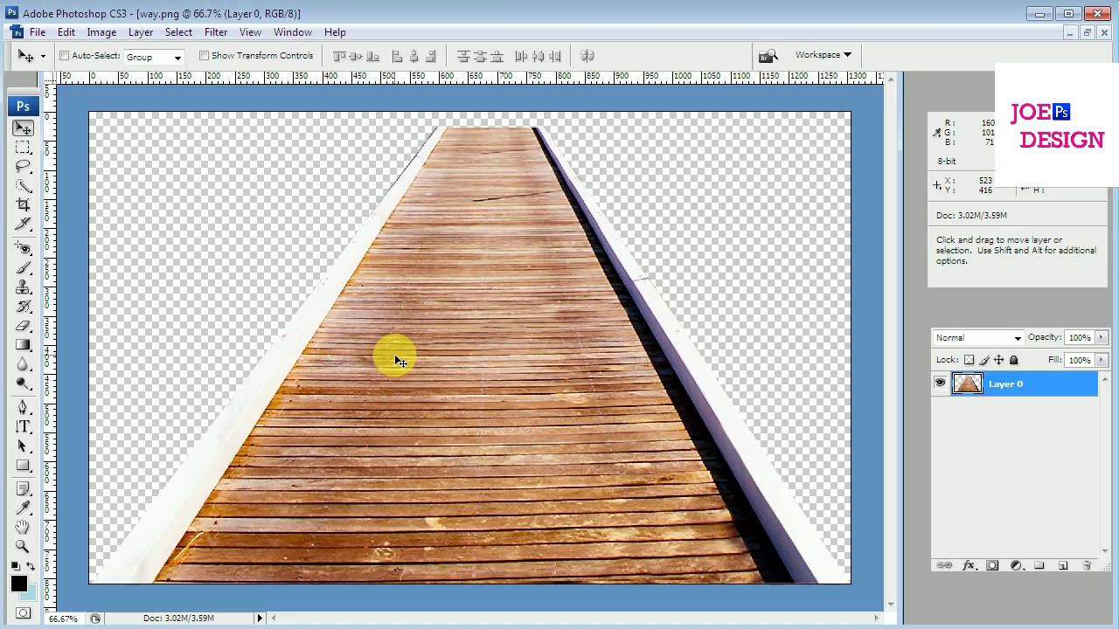
# Copy the boardwalk image from way.png into front_large_extended.jpeg as a new layer.
pyautogui.click(1087, 32)
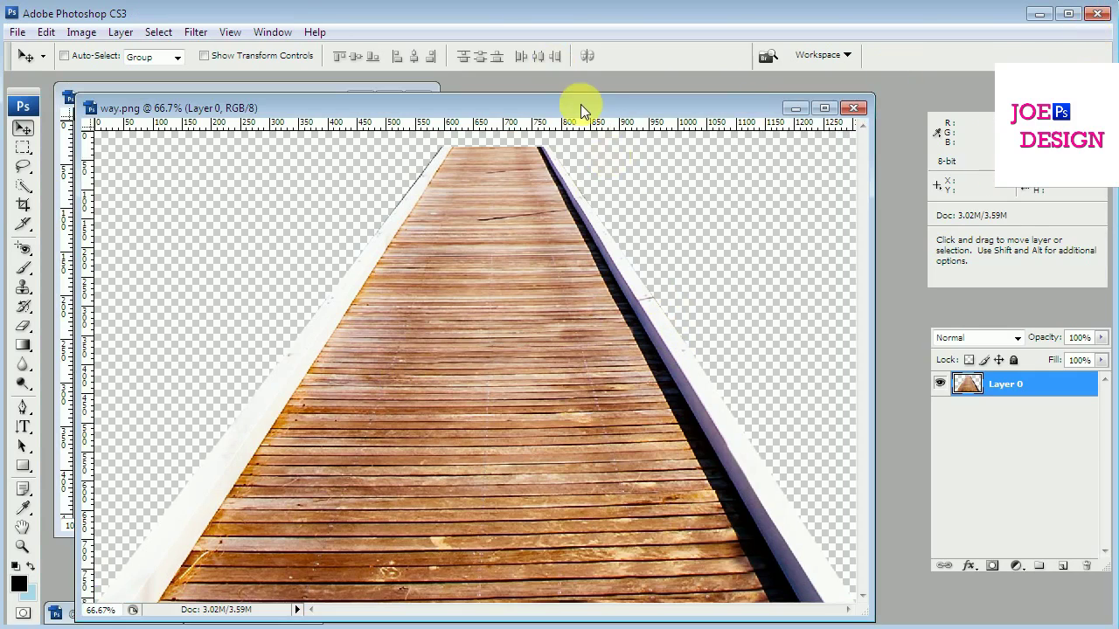
pyautogui.moveTo(580, 104); pyautogui.dragTo(671, 127)
pyautogui.moveTo(570, 333); pyautogui.dragTo(130, 429)
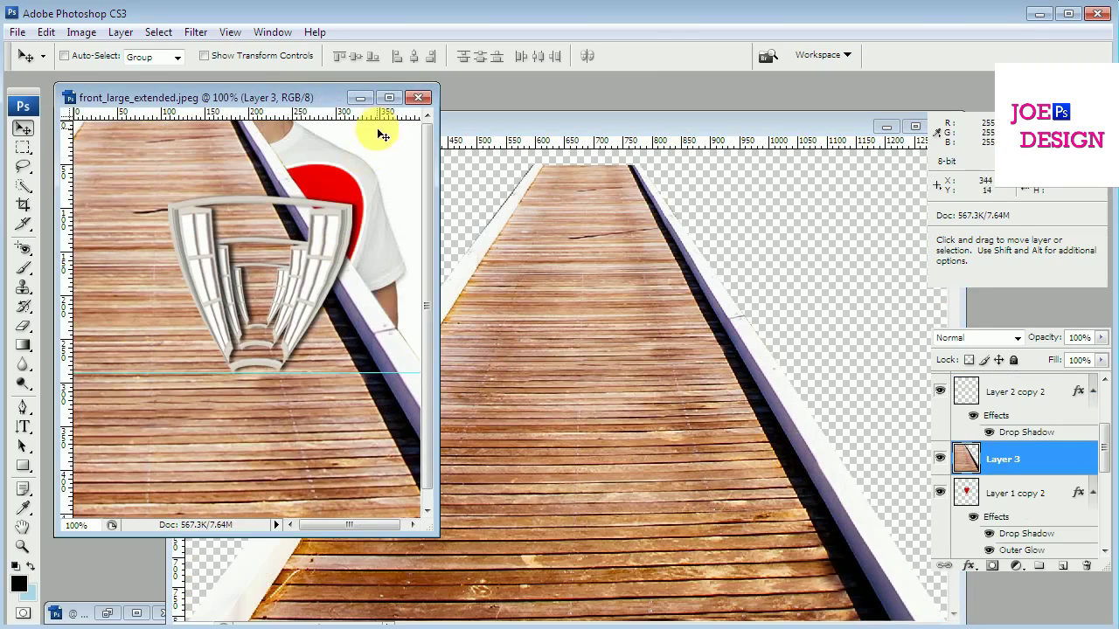
pyautogui.click(390, 97)
# Position the boardwalk on the lower shirt and bring Layer 3 to the top of the stack.
pyautogui.hotkey('ctrl', 'z')
pyautogui.hotkey('ctrl', 'z')
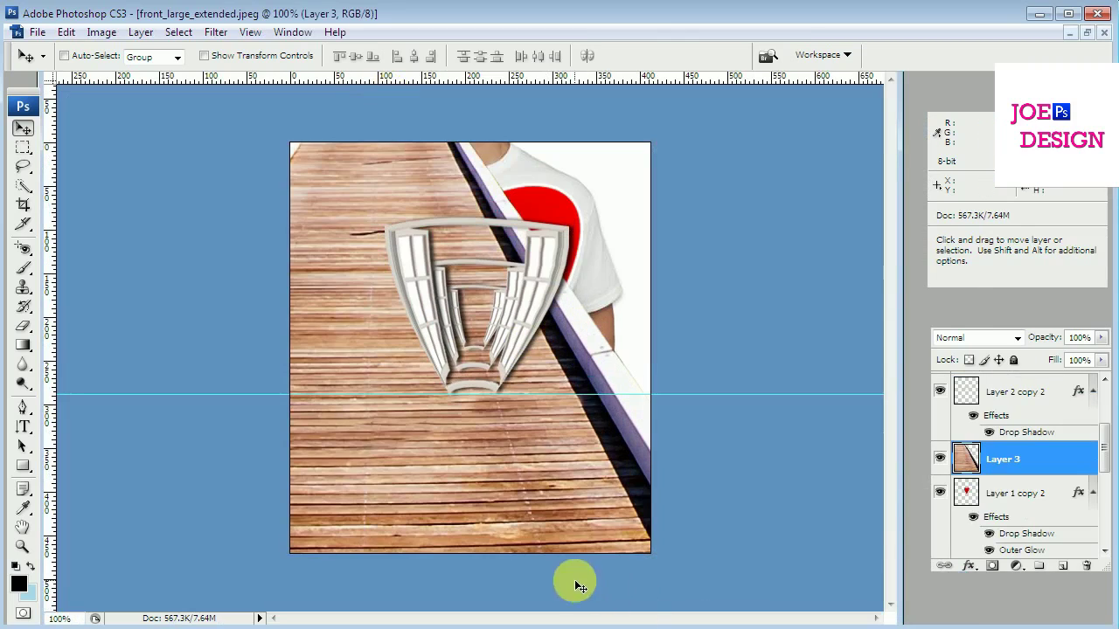
pyautogui.hotkey('ctrl', 'z')
pyautogui.hotkey('ctrl', 'z')
pyautogui.hotkey('ctrl', 'z')
pyautogui.hotkey('ctrl', 'z')
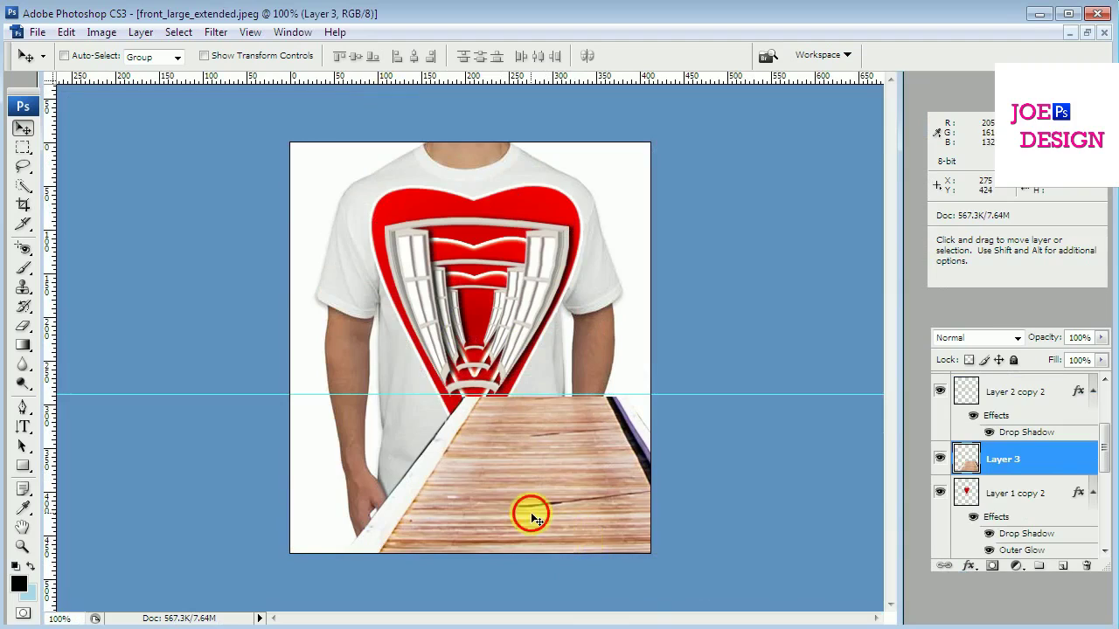
pyautogui.moveTo(529, 512)
pyautogui.mouseDown()
pyautogui.moveTo(490, 454)
pyautogui.moveTo(481, 460)
pyautogui.mouseUp()
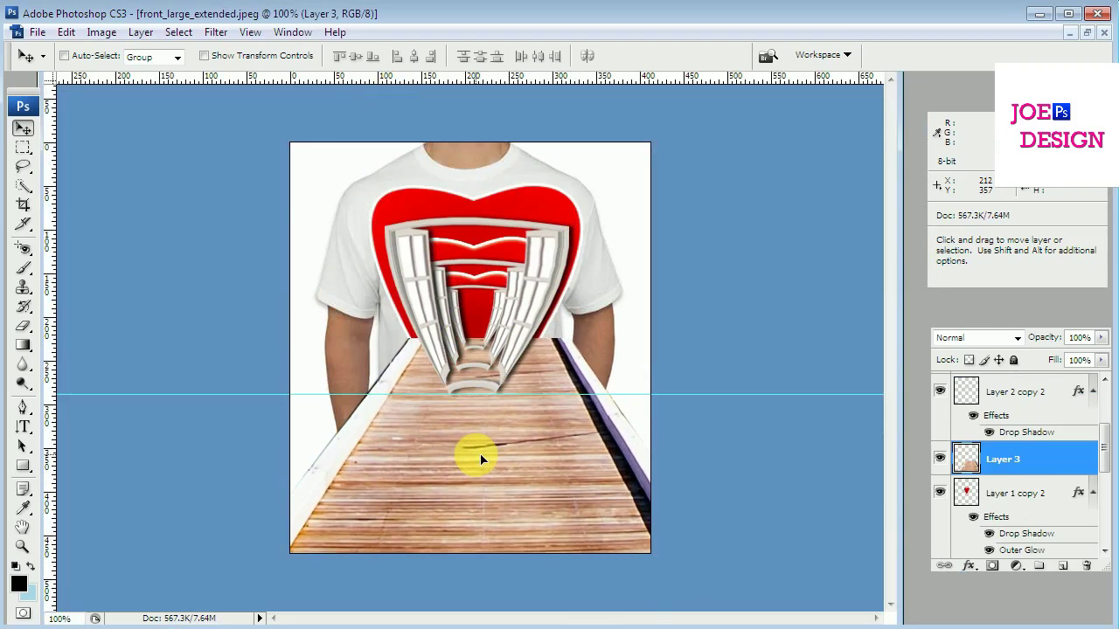
pyautogui.hotkey('ctrl', ']')
pyautogui.hotkey('ctrl', ']')
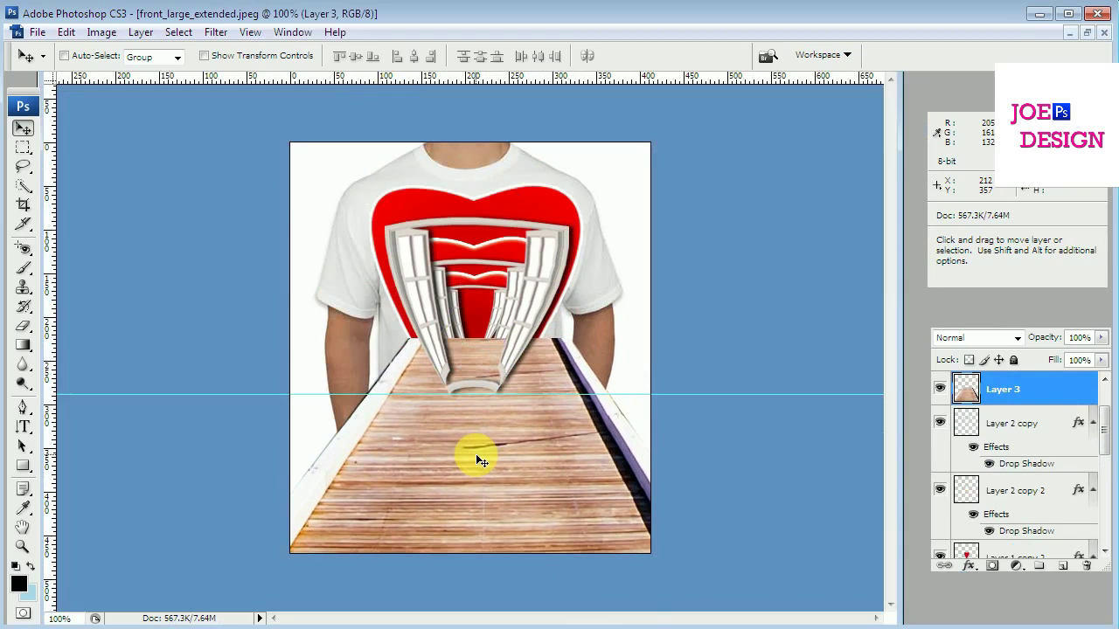
pyautogui.hotkey('ctrl', ']')
pyautogui.press('Up')
pyautogui.press('Up')
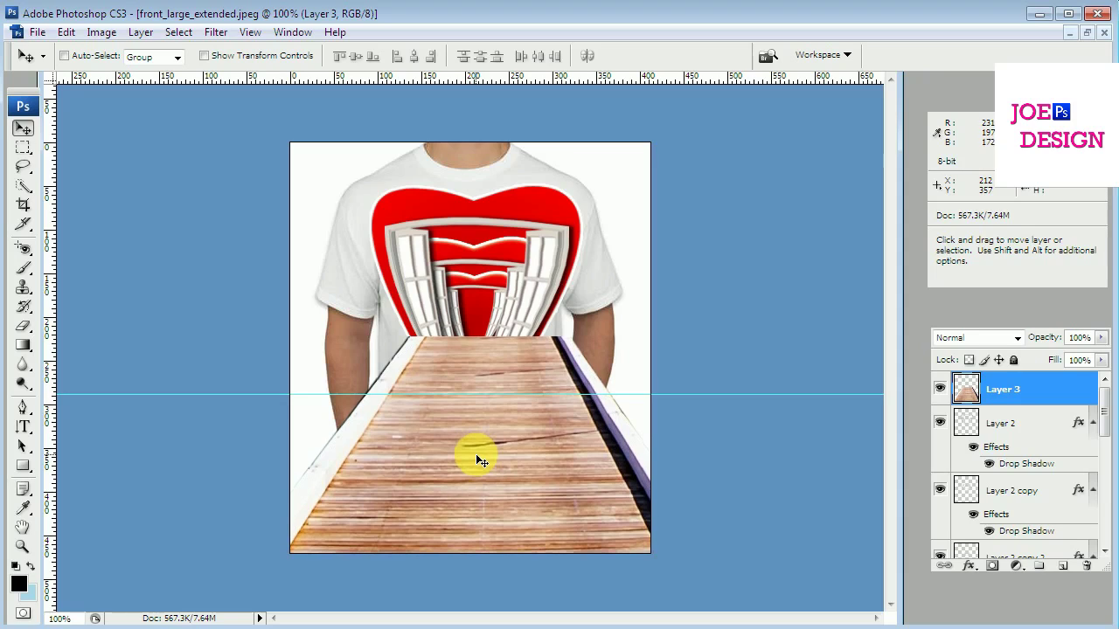
pyautogui.press('Down')
pyautogui.press('Down')
pyautogui.hotkey('ctrl', 't')
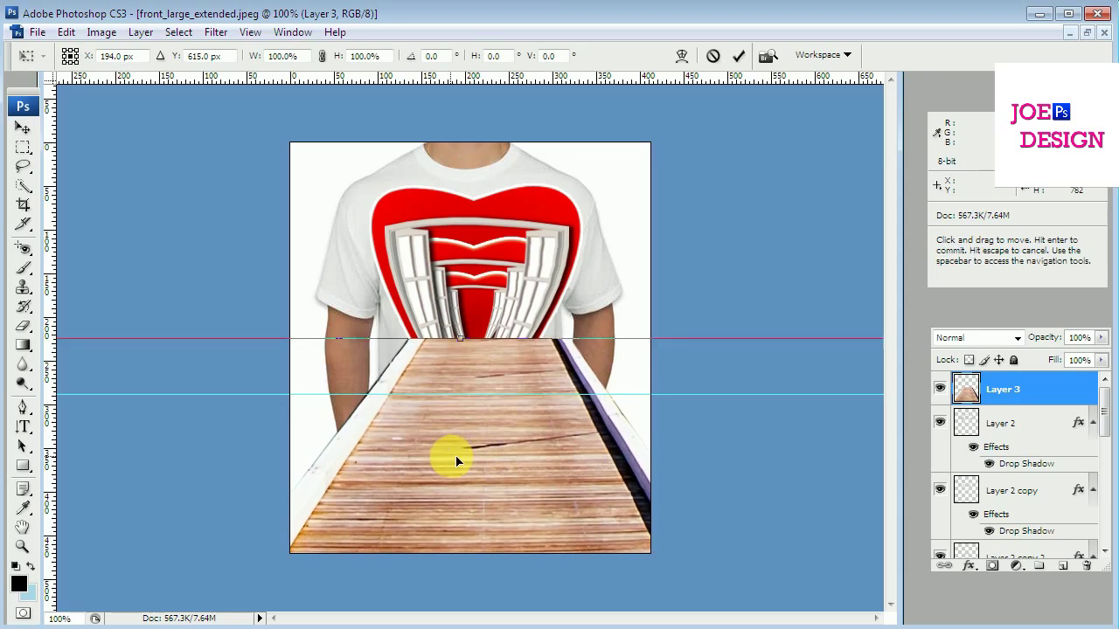
pyautogui.hotkey('ctrl', '-')
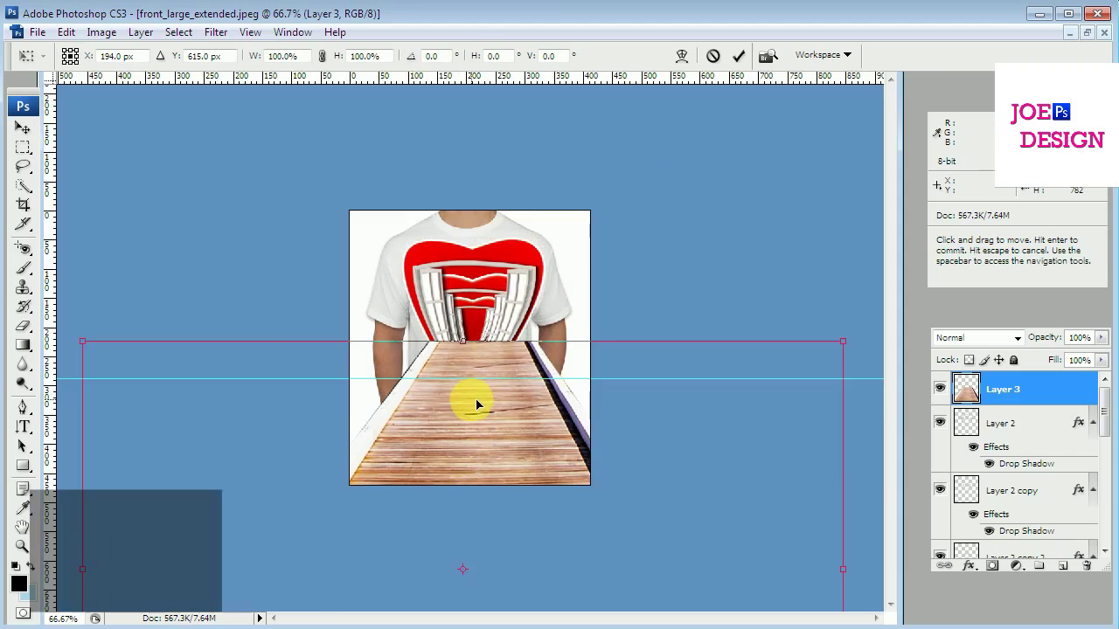
# Distort Layer 3, pulling both top corners inward so the boardwalk narrows toward the window tunnel.
pyautogui.rightClick(477, 405)
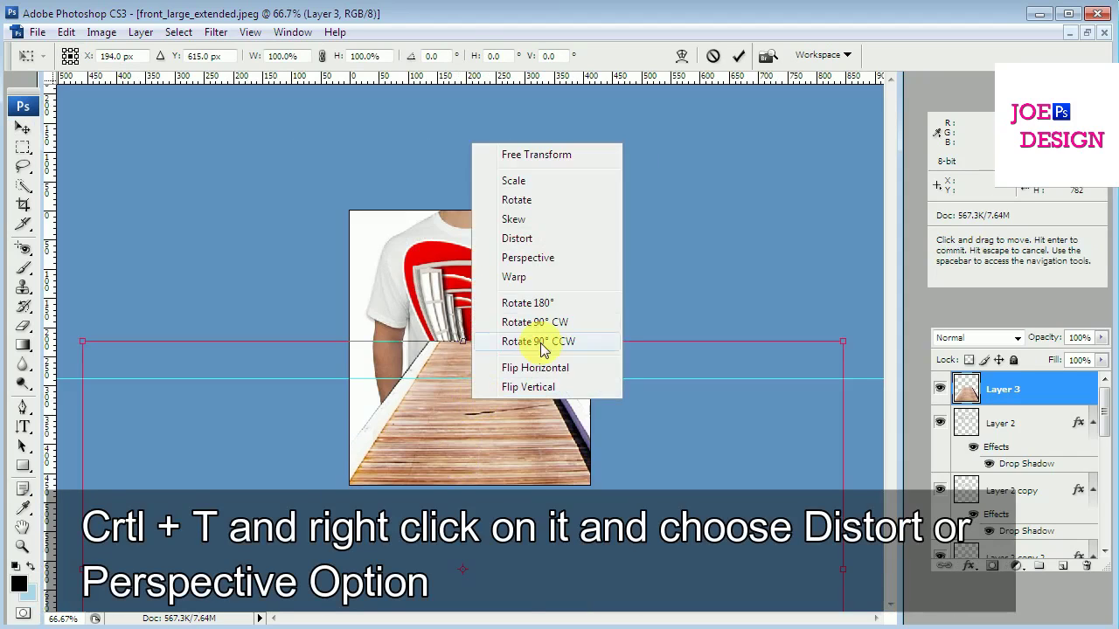
pyautogui.click(538, 240)
pyautogui.moveTo(82, 347); pyautogui.dragTo(145, 346)
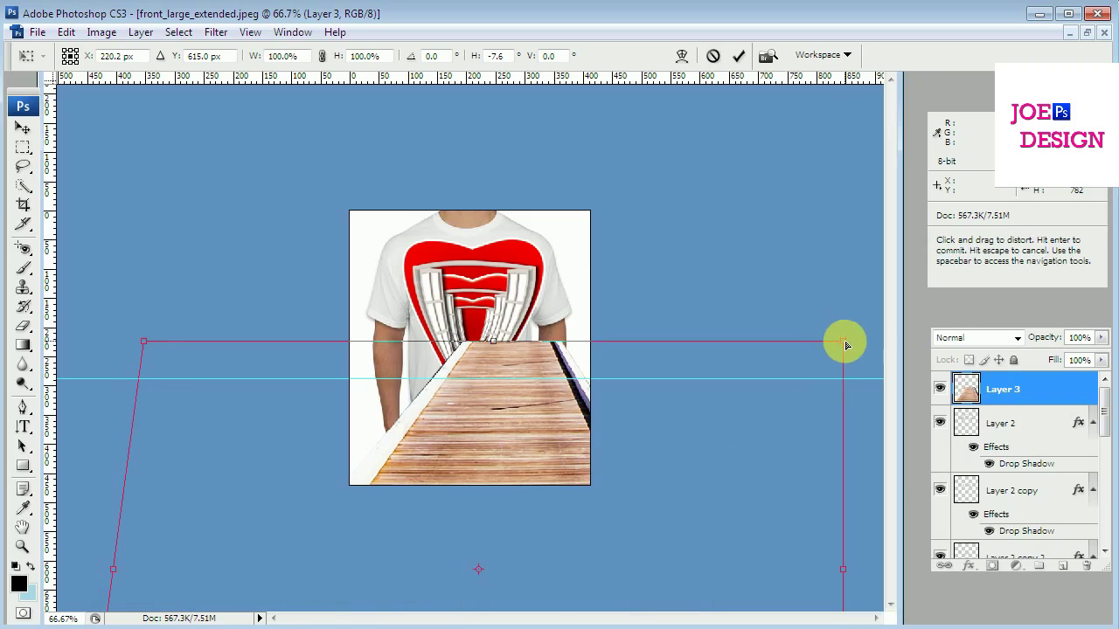
pyautogui.moveTo(844, 341); pyautogui.dragTo(710, 349)
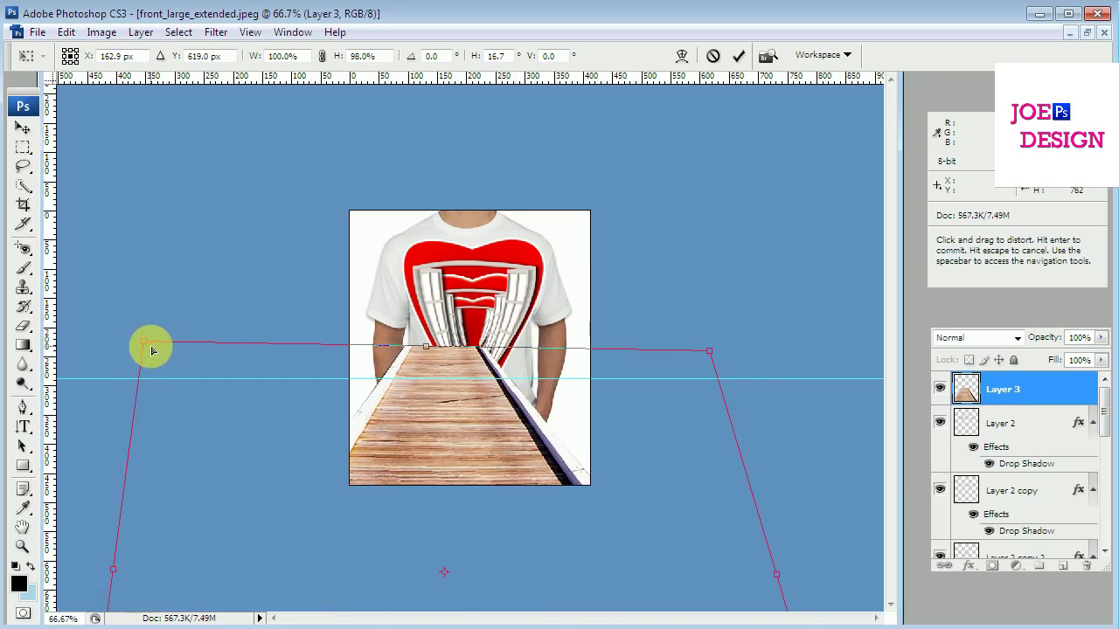
pyautogui.moveTo(146, 346)
pyautogui.mouseDown()
pyautogui.moveTo(249, 351)
pyautogui.moveTo(244, 341)
pyautogui.mouseUp()
pyautogui.moveTo(710, 351); pyautogui.dragTo(661, 350)
pyautogui.moveTo(247, 342); pyautogui.dragTo(282, 350)
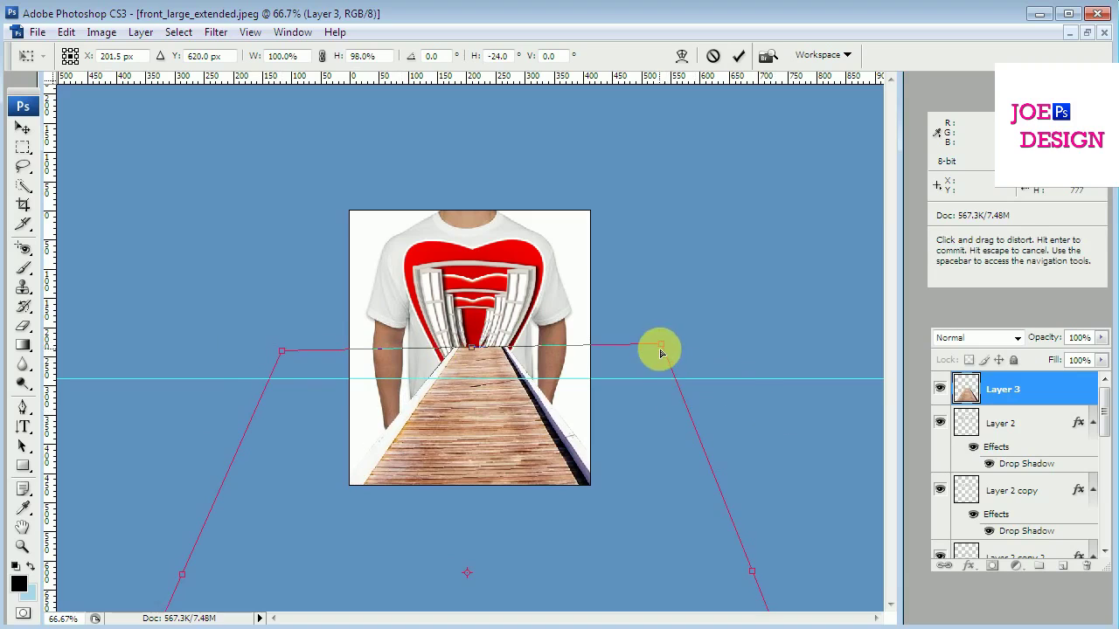
pyautogui.moveTo(660, 345); pyautogui.dragTo(623, 350)
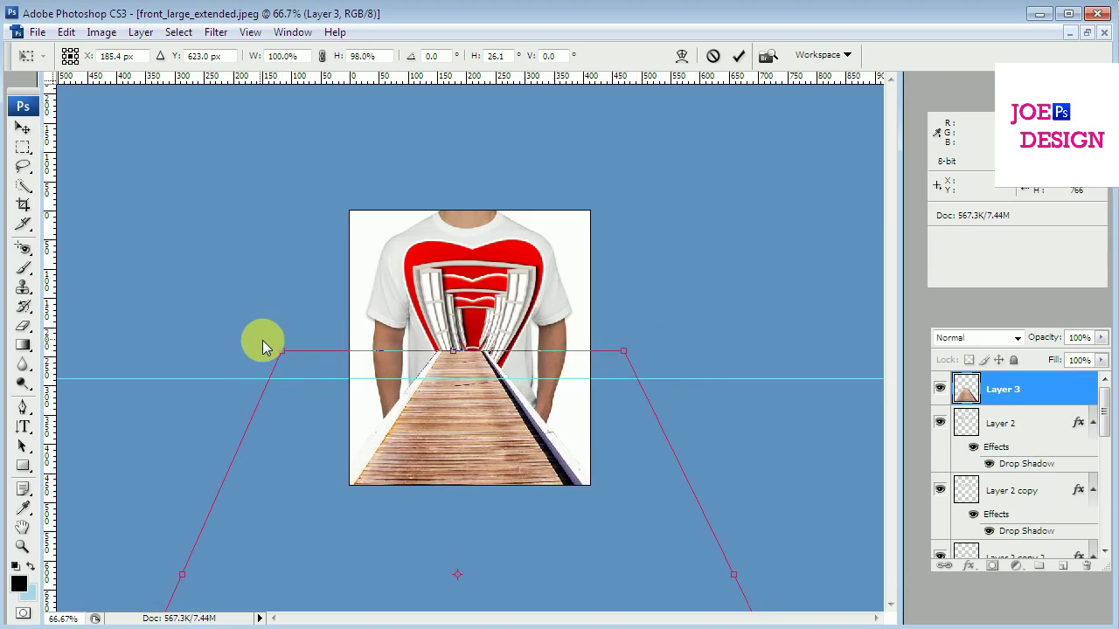
pyautogui.moveTo(289, 355); pyautogui.dragTo(306, 355)
pyautogui.press('Return')
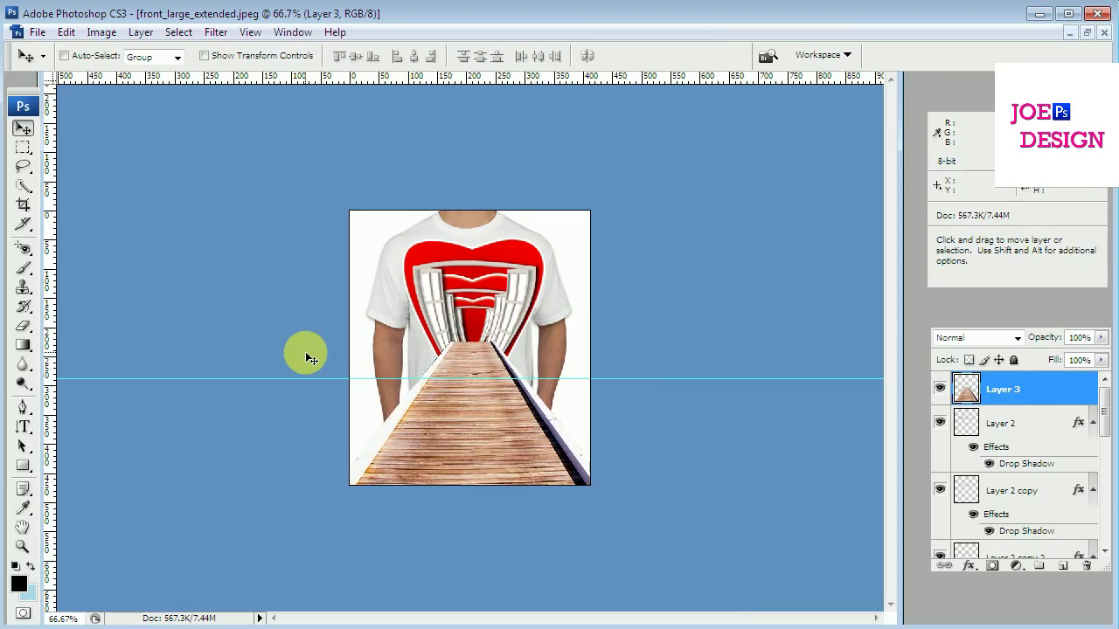
# Apply a second Distort pass, drawing the boardwalk's top corners further inward to meet the tunnel's base.
pyautogui.hotkey('ctrl', 't')
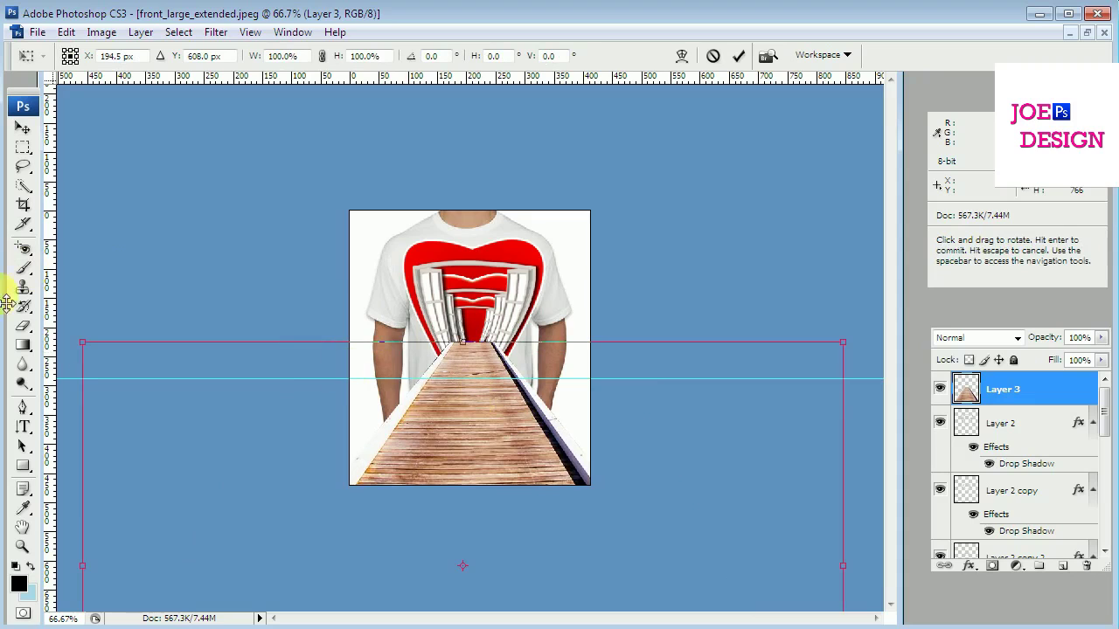
pyautogui.rightClick(466, 413)
pyautogui.click(547, 252)
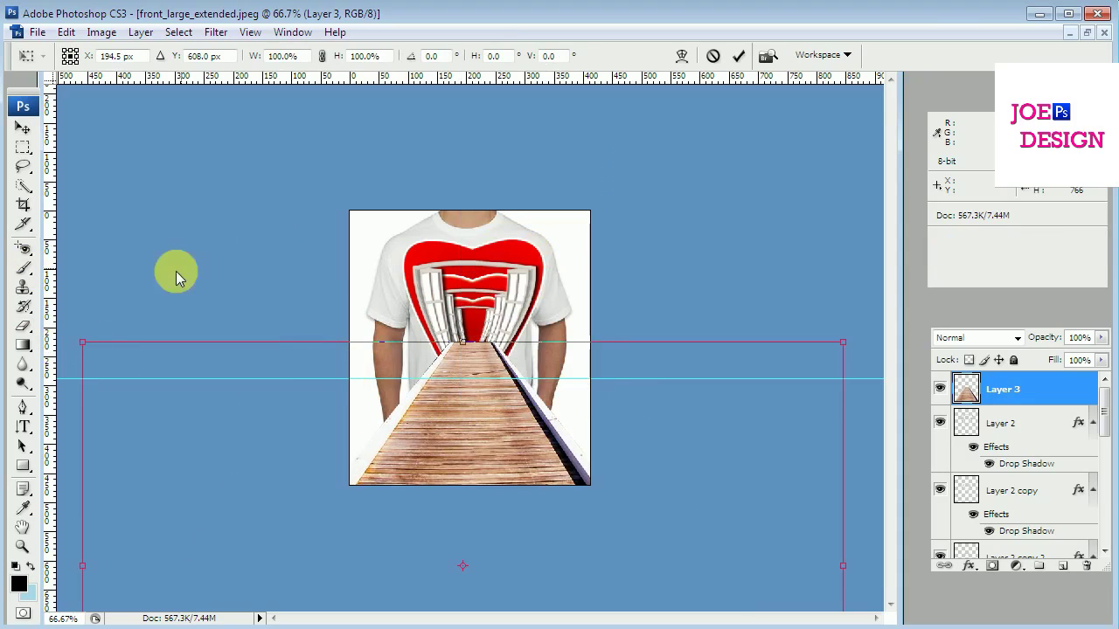
pyautogui.moveTo(83, 342); pyautogui.dragTo(100, 342)
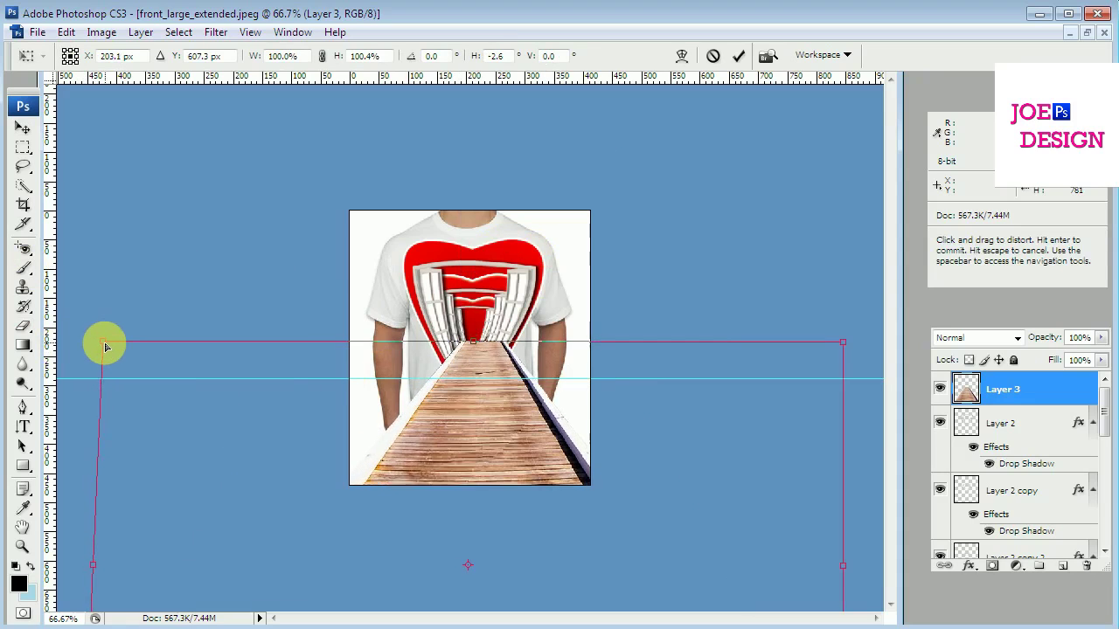
pyautogui.moveTo(842, 343); pyautogui.dragTo(807, 345)
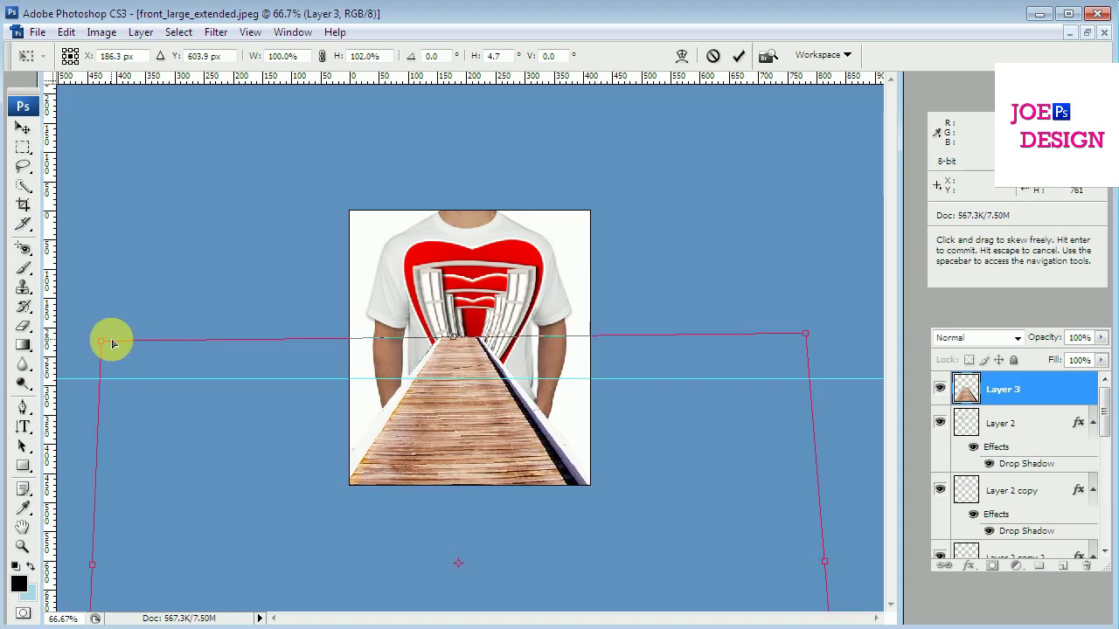
pyautogui.moveTo(100, 341); pyautogui.dragTo(146, 347)
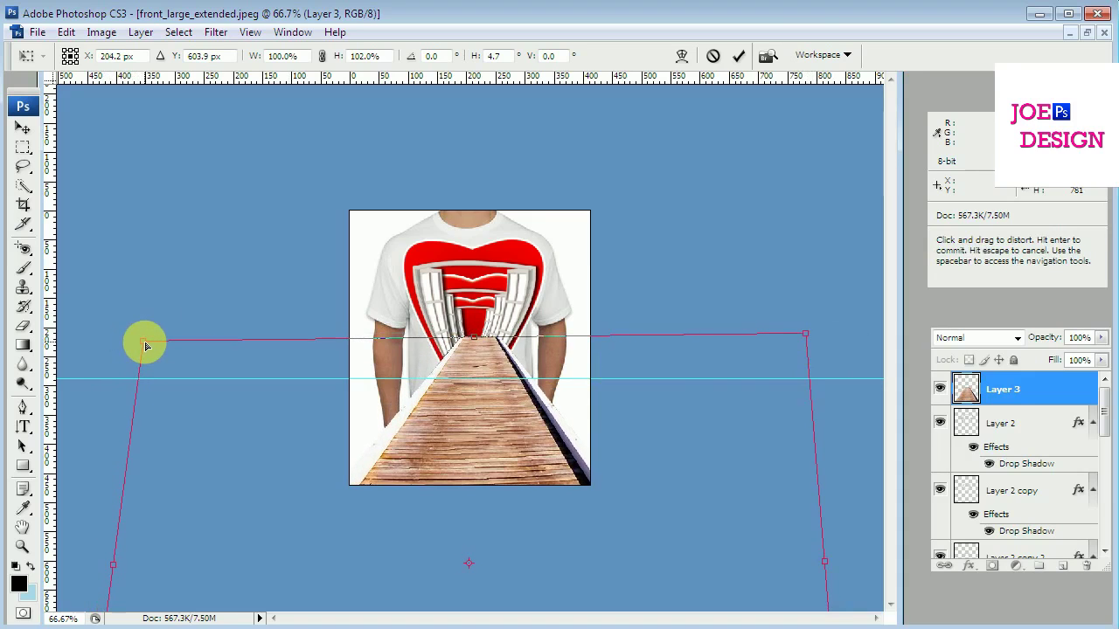
pyautogui.moveTo(808, 333); pyautogui.dragTo(780, 339)
pyautogui.hotkey('ctrl', '+')
pyautogui.hotkey('ctrl', '+')
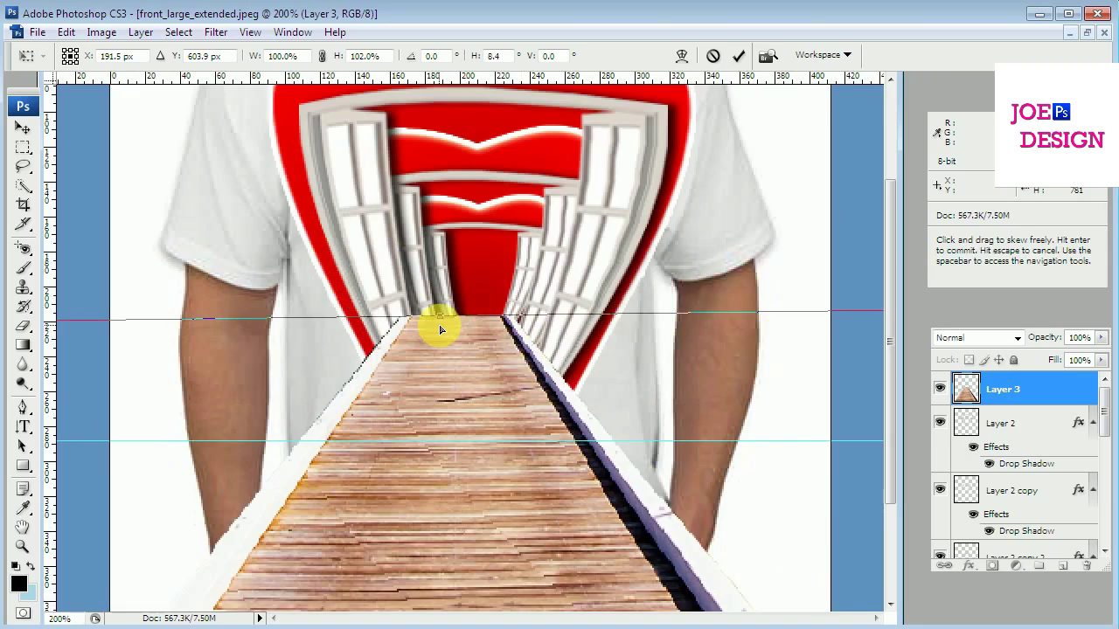
pyautogui.hotkey('ctrl', '-')
pyautogui.hotkey('ctrl', '-')
pyautogui.moveTo(150, 341); pyautogui.dragTo(165, 339)
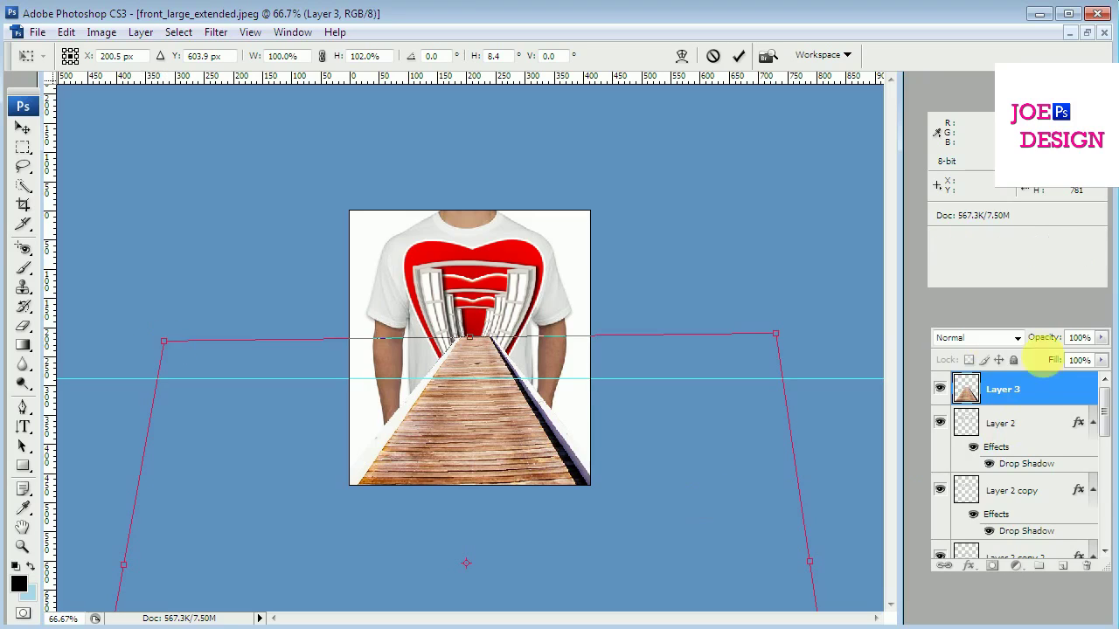
pyautogui.moveTo(776, 334); pyautogui.dragTo(770, 333)
pyautogui.press('Return')
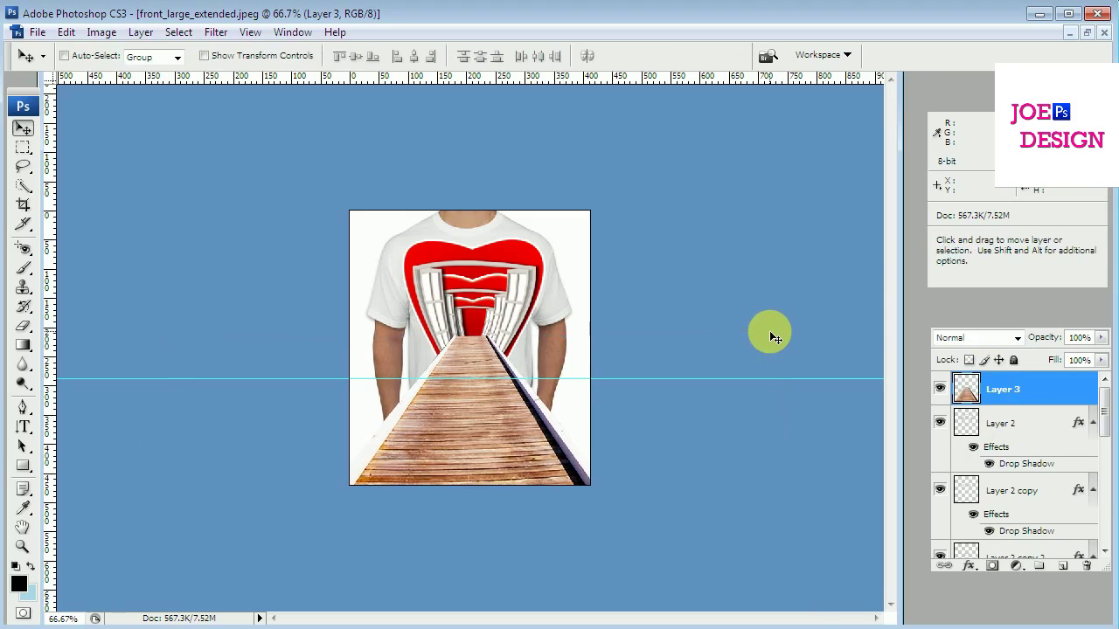
# Taper the boardwalk's far end further with Distort by pulling the top-right corner inward.
pyautogui.hotkey('ctrl', 't')
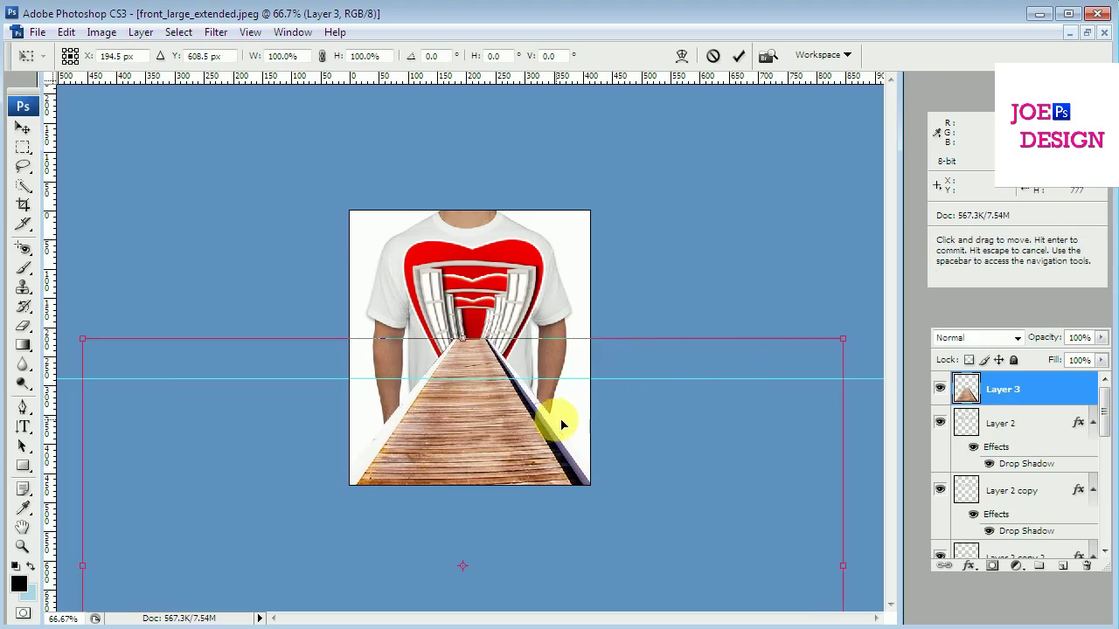
pyautogui.rightClick(553, 419)
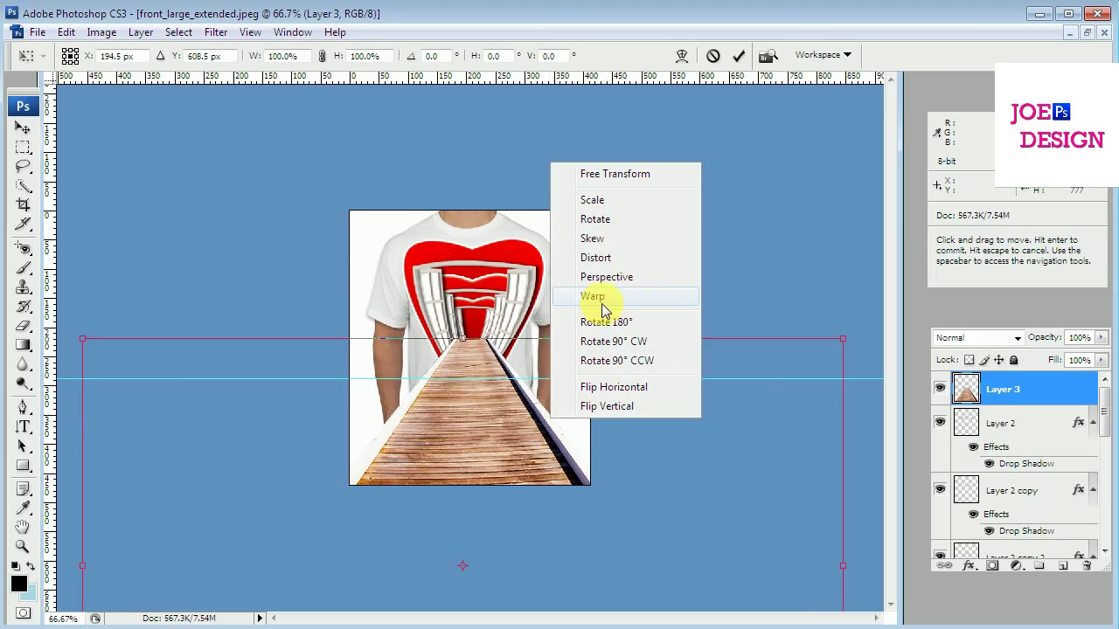
pyautogui.click(609, 257)
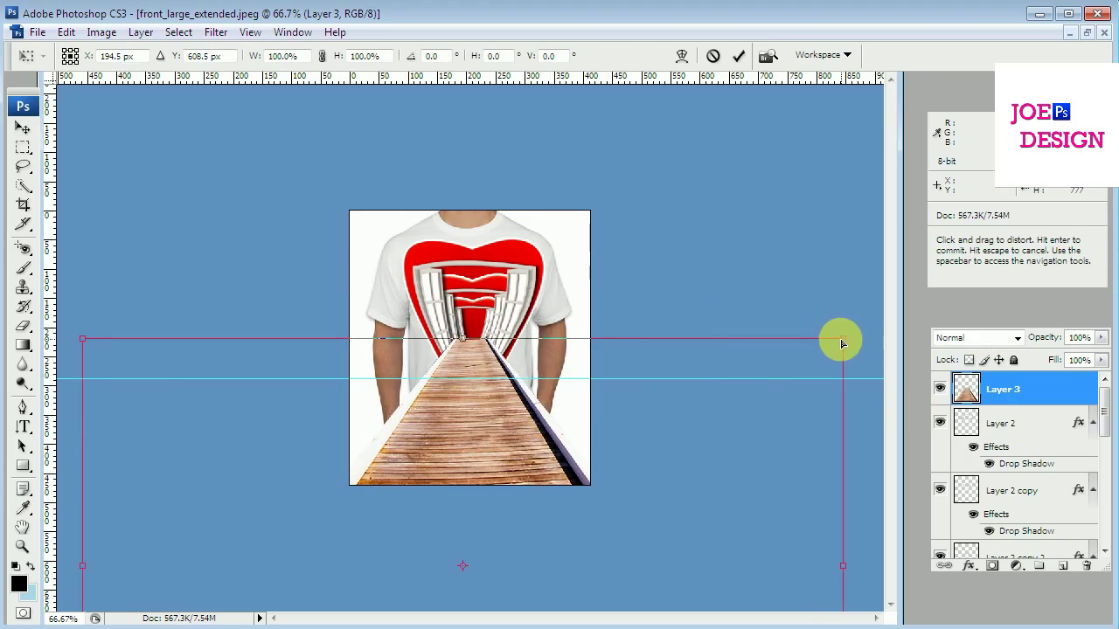
pyautogui.moveTo(842, 342); pyautogui.dragTo(755, 343)
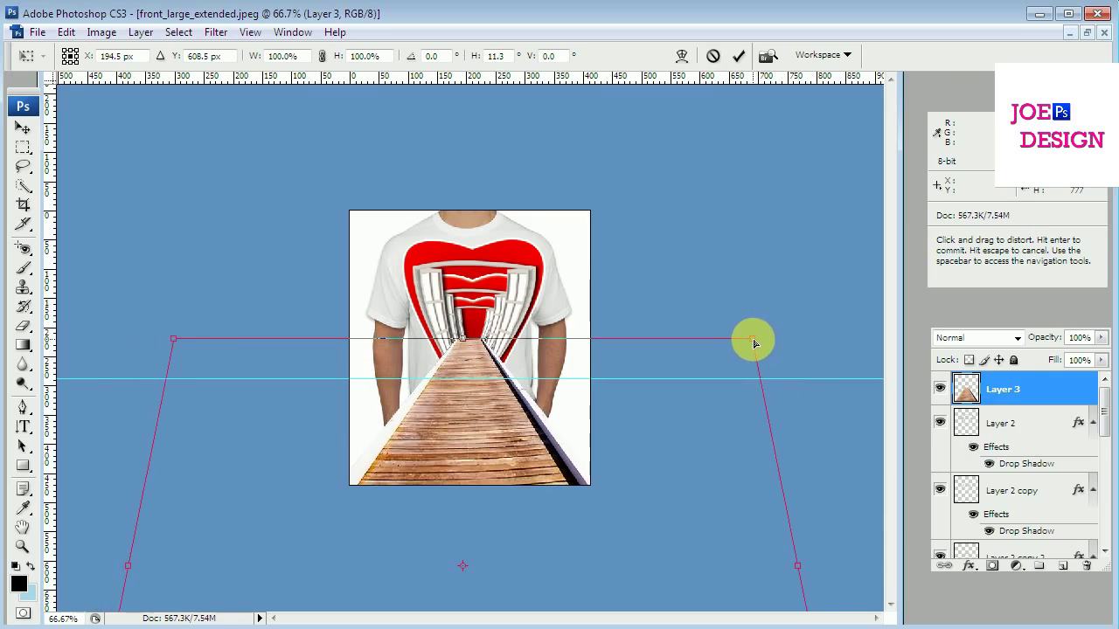
pyautogui.moveTo(755, 342); pyautogui.dragTo(708, 340)
pyautogui.press('Return')
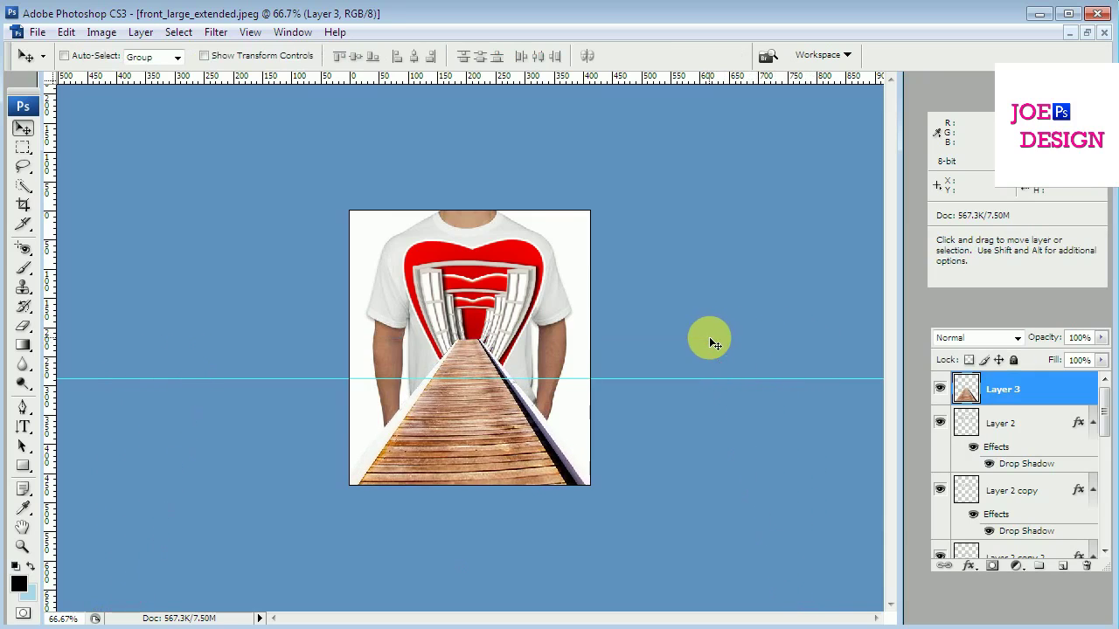
# Nudge the boardwalk right and up at 100% zoom so its tip meets the red doorway.
pyautogui.hotkey('ctrl', '+')
pyautogui.press('Right')
pyautogui.press('Right')
pyautogui.press('Right')
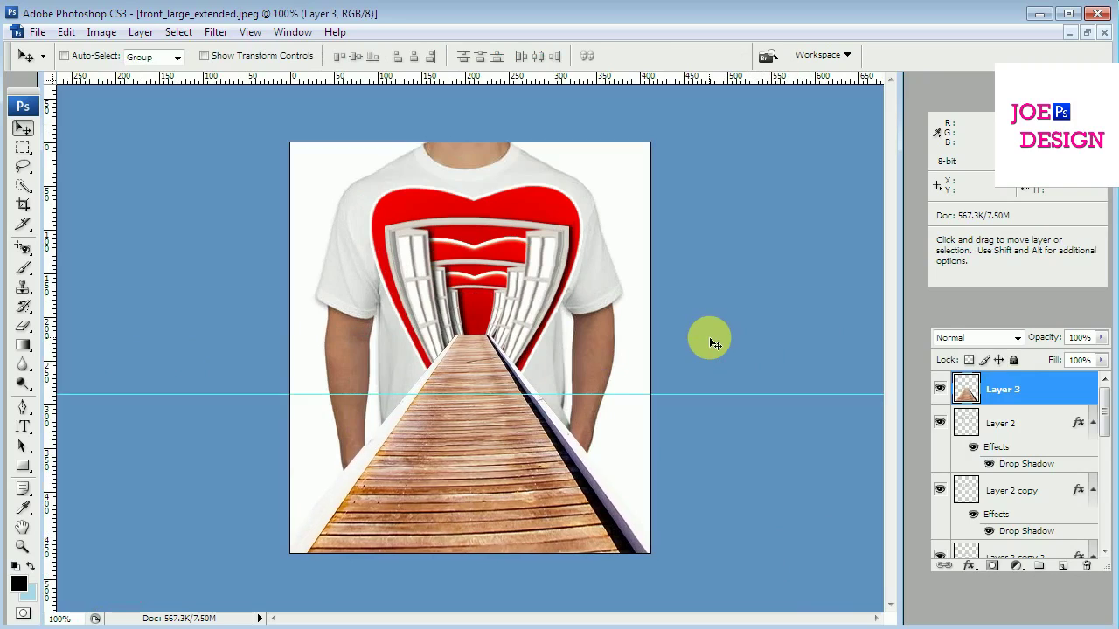
pyautogui.press('Right')
pyautogui.press('Right')
pyautogui.press('Right')
pyautogui.press('Right')
pyautogui.press('Right')
pyautogui.press('Up')
pyautogui.press('Up')
pyautogui.press('Up')
pyautogui.press('Up')
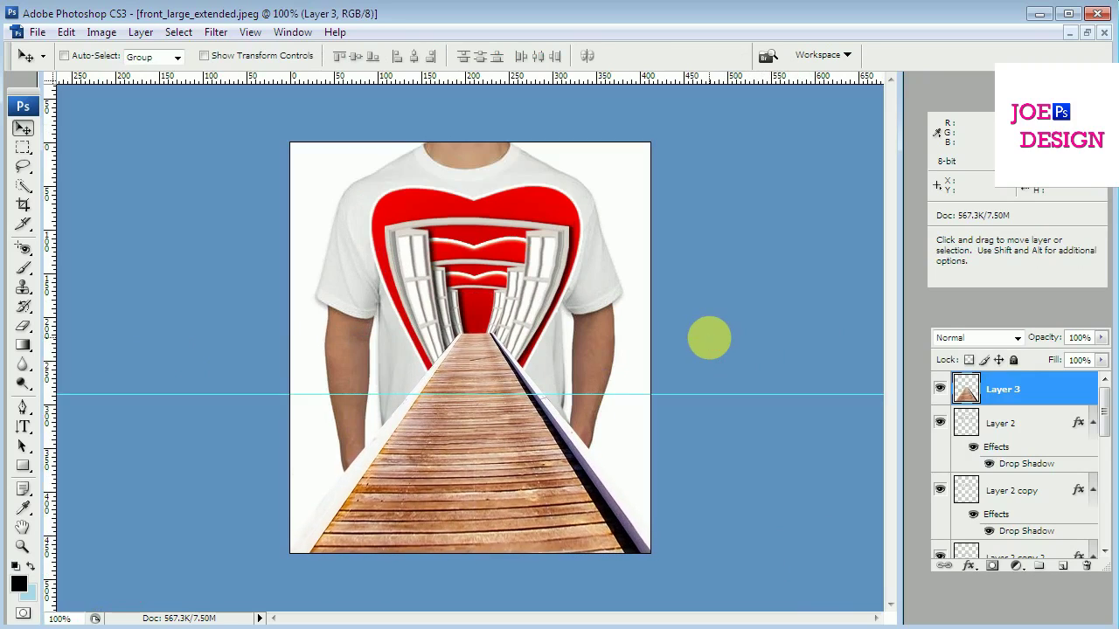
pyautogui.press('Up')
pyautogui.press('Up')
pyautogui.press('Up')
pyautogui.press('Up')
pyautogui.press('Up')
pyautogui.press('Up')
pyautogui.press('Up')
pyautogui.press('Up')
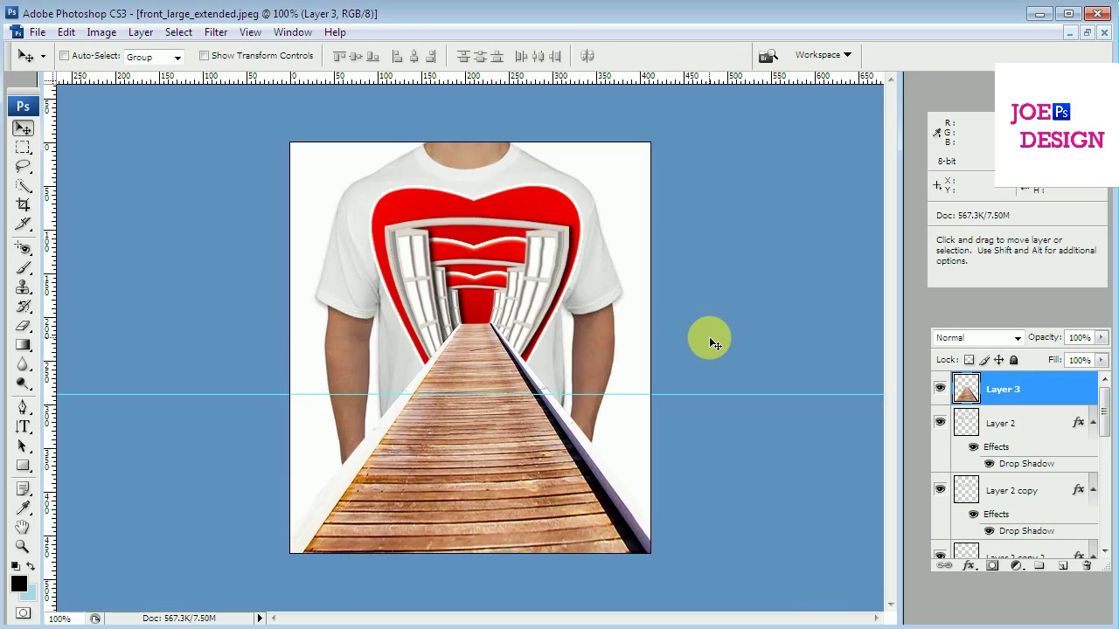
pyautogui.press('Up')
pyautogui.press('Up')
pyautogui.press('Up')
pyautogui.press('Up')
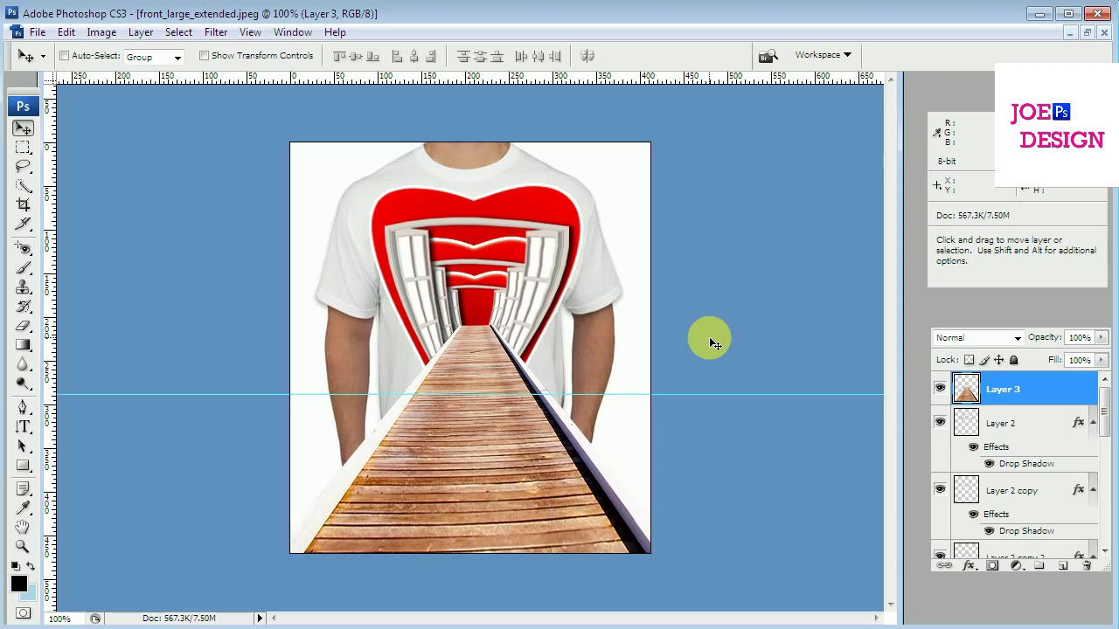
pyautogui.press('Down')
pyautogui.press('Down')
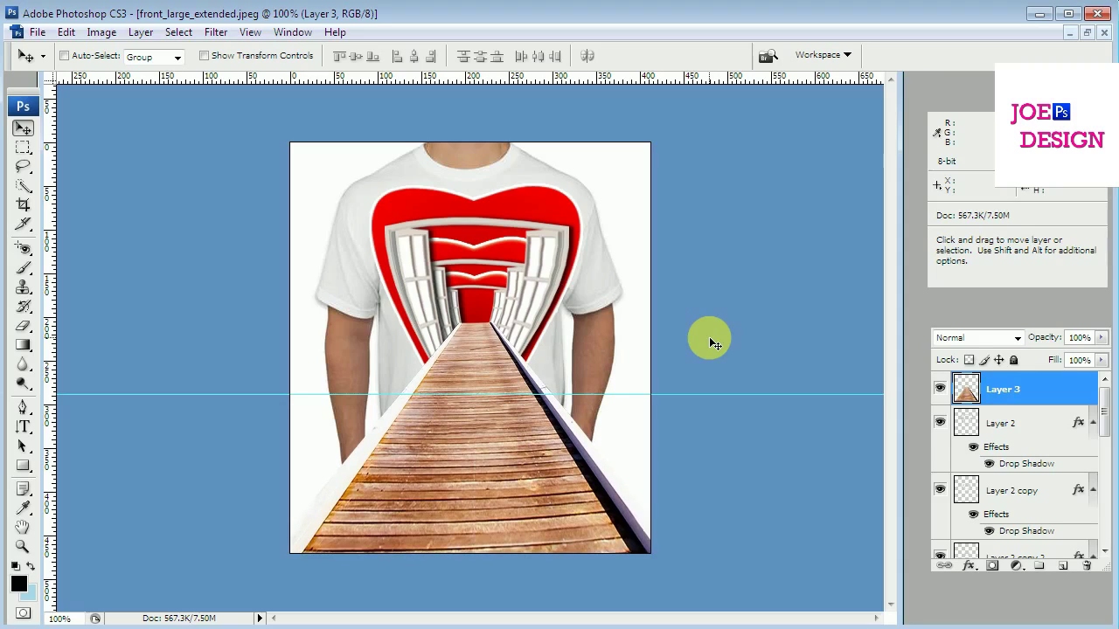
pyautogui.press('Down')
pyautogui.press('Down')
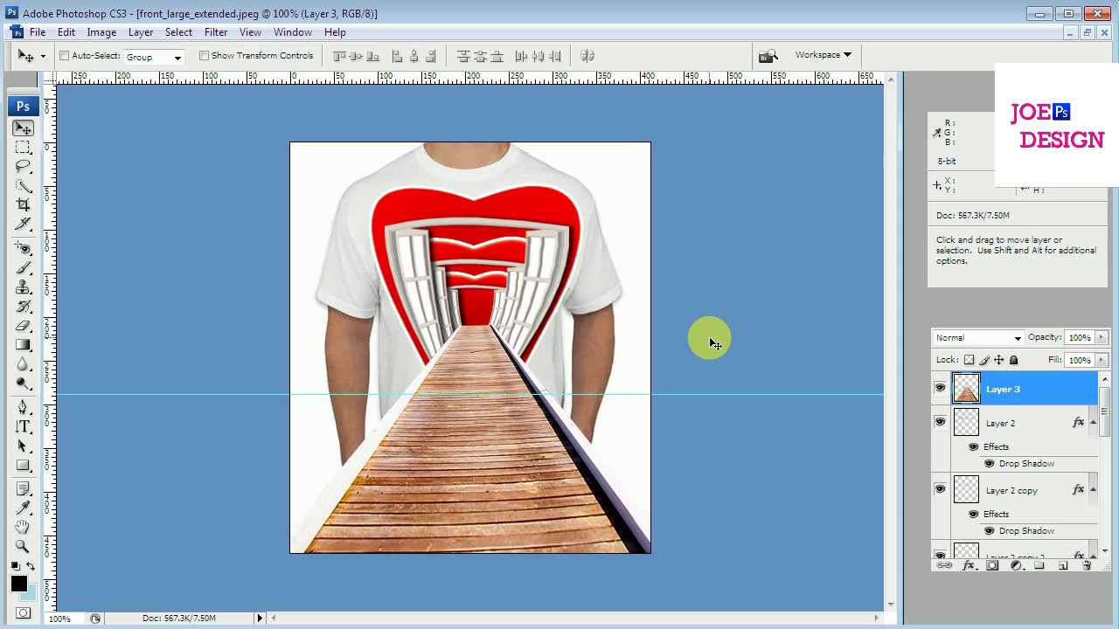
pyautogui.press('Down')
pyautogui.press('Down')
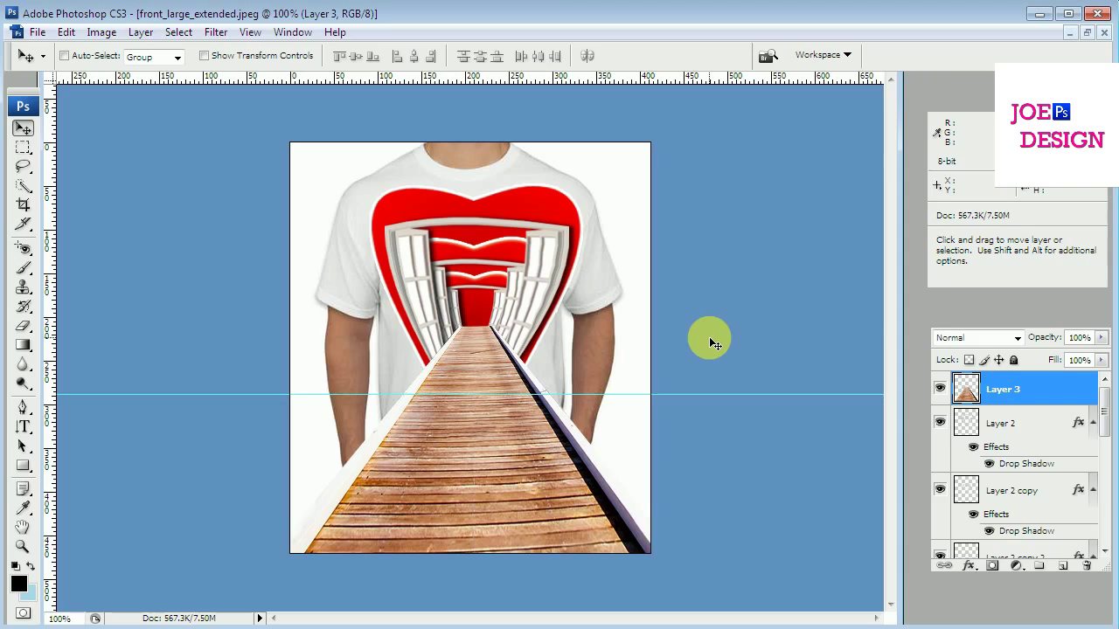
pyautogui.hotkey('ctrl', 't')
pyautogui.hotkey('ctrl', '-')
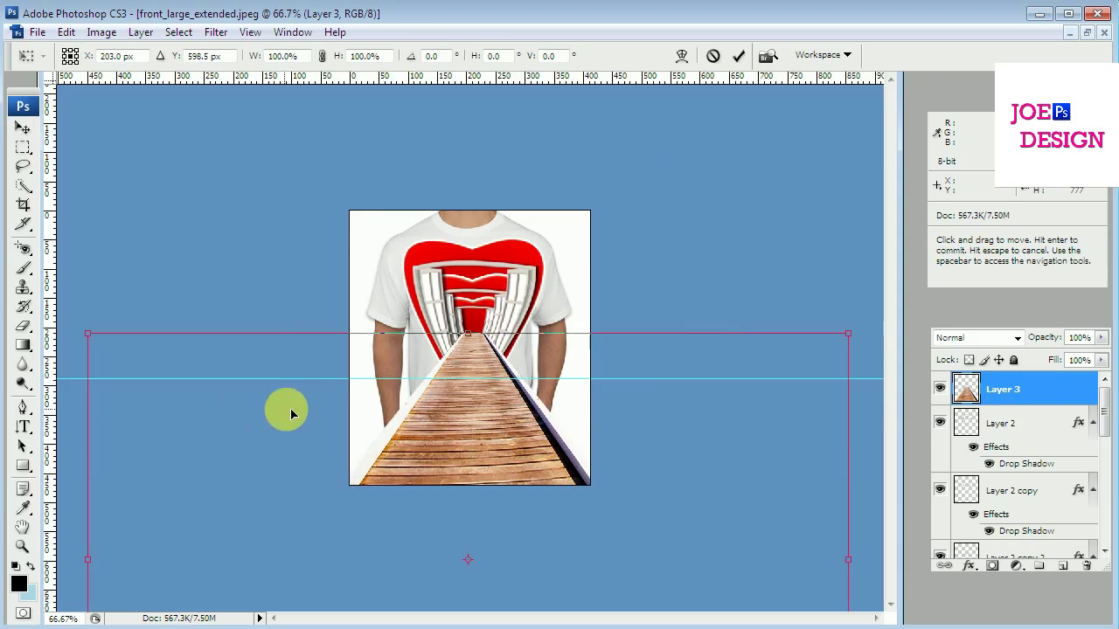
# Narrow the boardwalk's far end with a Perspective transform, then nudge it two pixels down.
pyautogui.rightClick(446, 389)
pyautogui.click(74, 328)
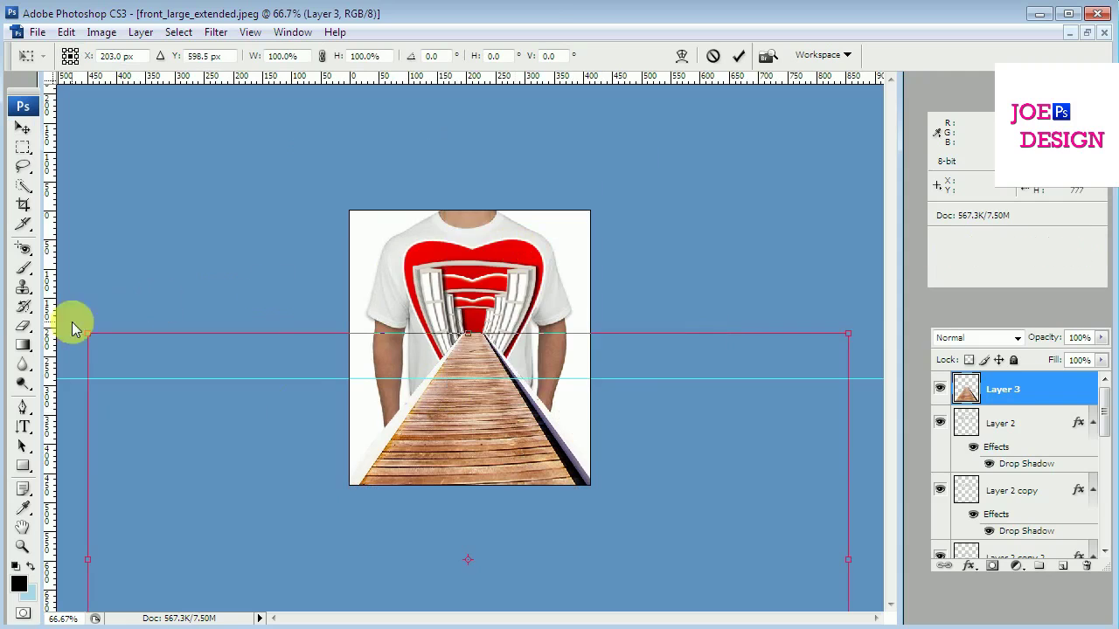
pyautogui.moveTo(87, 333); pyautogui.dragTo(142, 353)
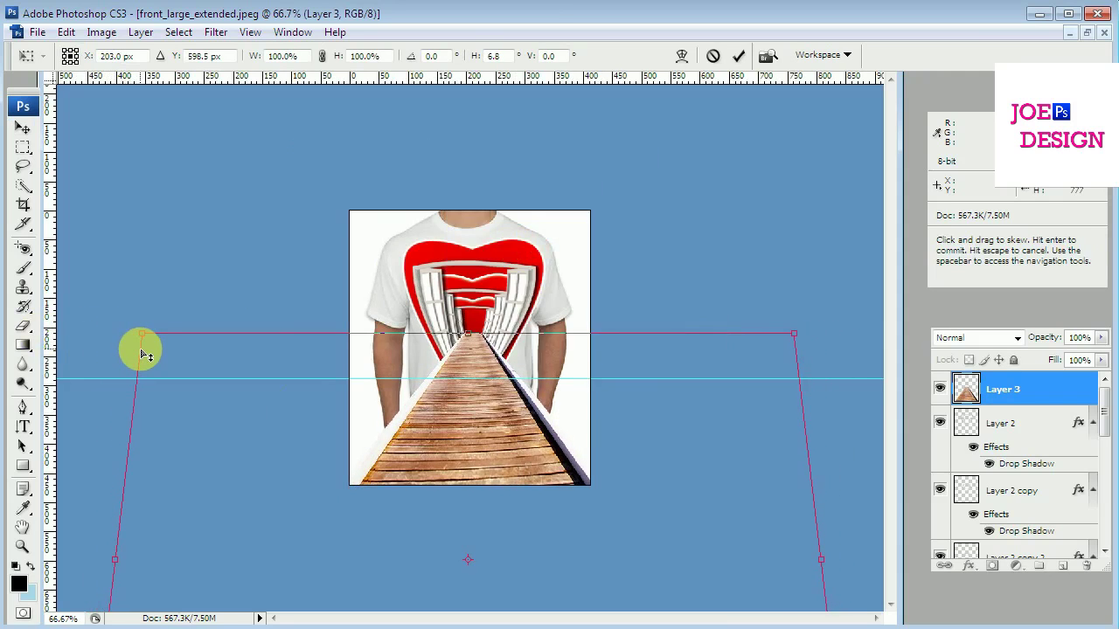
pyautogui.hotkey('ctrl', '+')
pyautogui.hotkey('ctrl', '+')
pyautogui.hotkey('ctrl', '-')
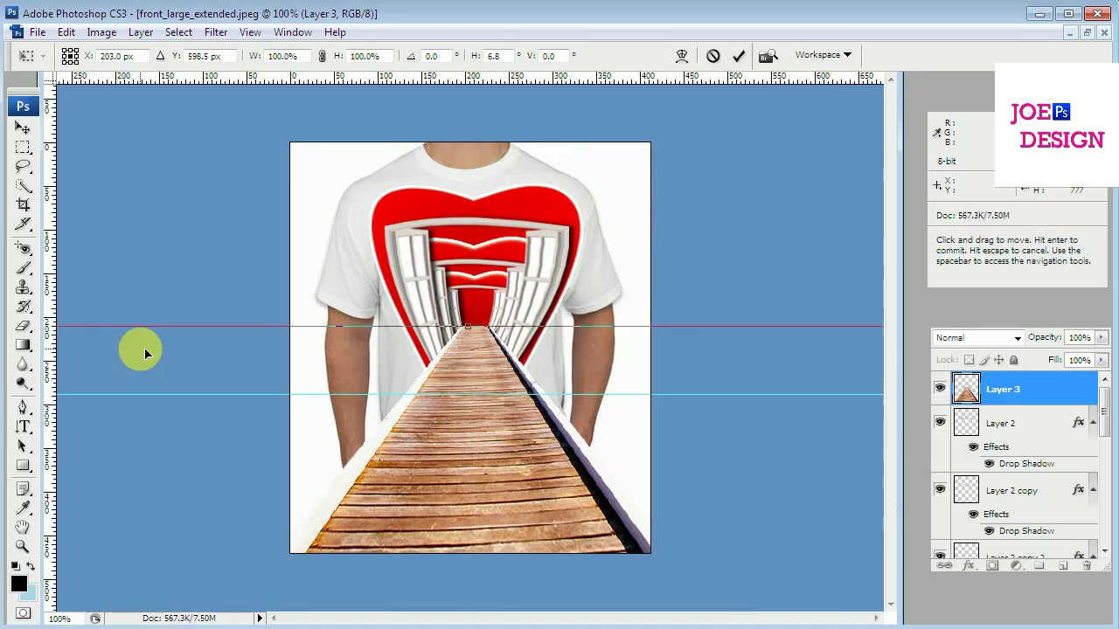
pyautogui.hotkey('ctrl', '+')
pyautogui.hotkey('ctrl', '-')
pyautogui.hotkey('ctrl', '-')
pyautogui.moveTo(146, 340); pyautogui.dragTo(191, 341)
pyautogui.press('Return')
pyautogui.hotkey('ctrl', '+')
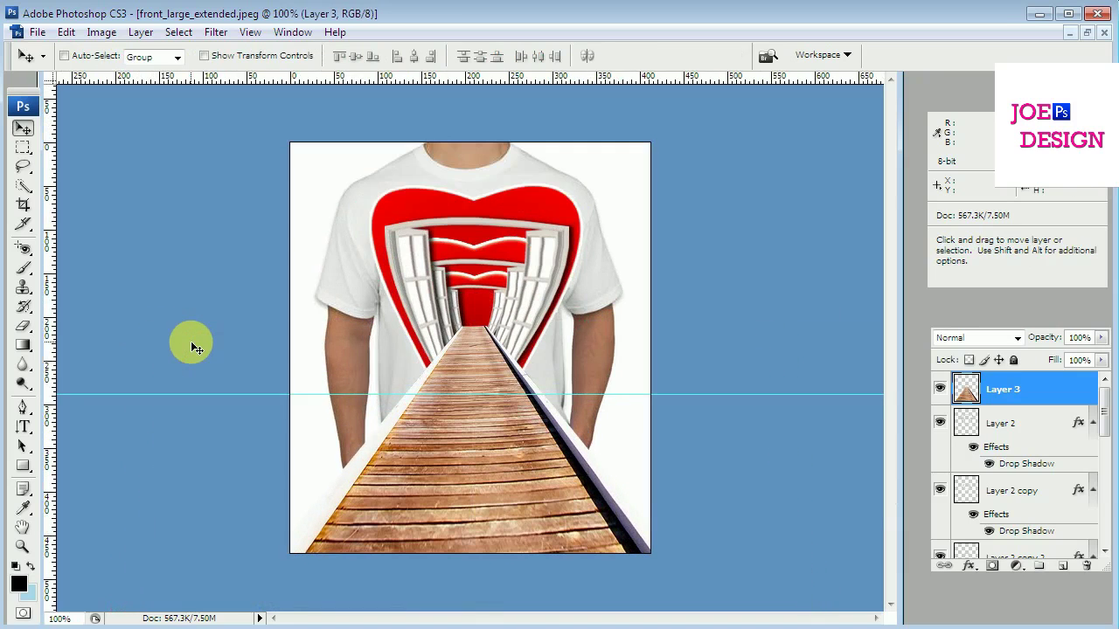
pyautogui.press('Down')
pyautogui.press('Down')
pyautogui.press('Down')
pyautogui.press('Down')
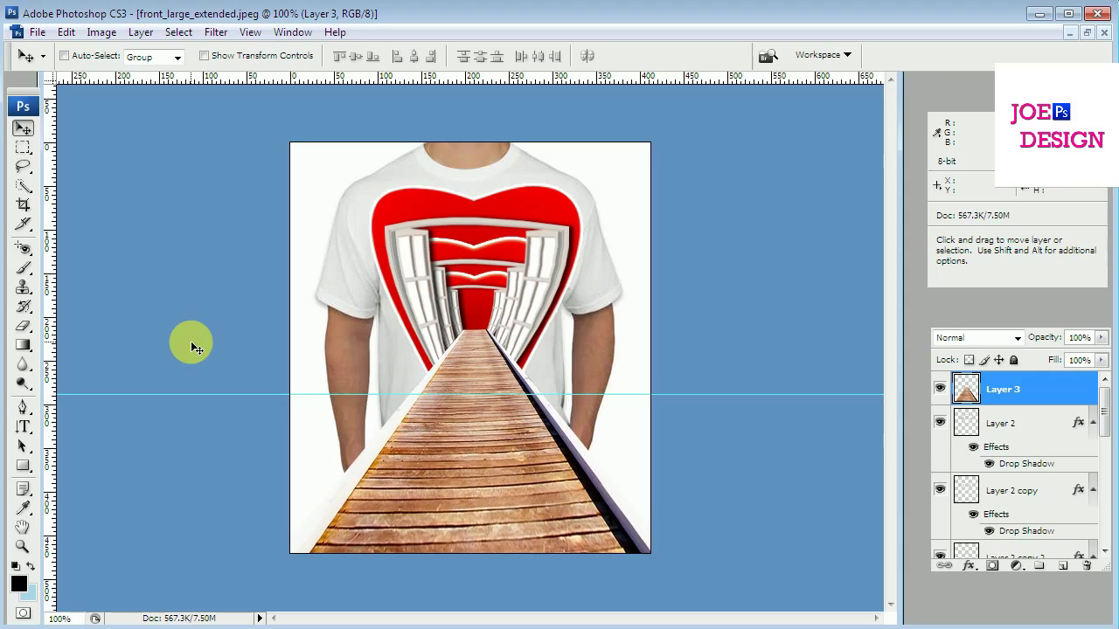
pyautogui.press('Down')
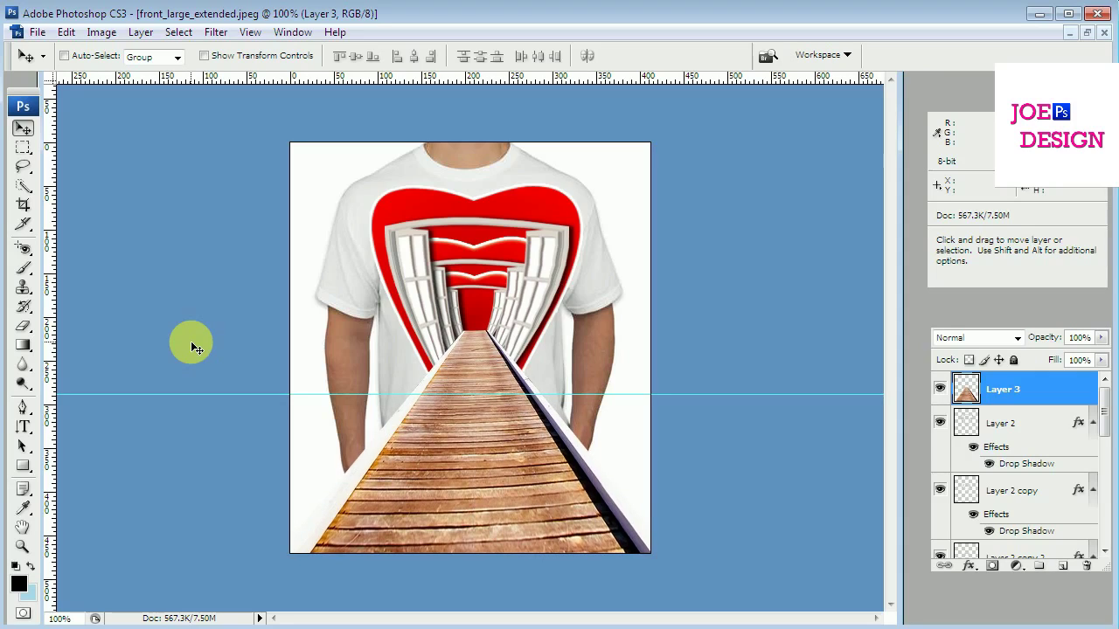
# Start a black filled pen shape curving up from the boardwalk's right edge.
pyautogui.press('p')
pyautogui.hotkey('ctrl', '+')
pyautogui.click(579, 120)
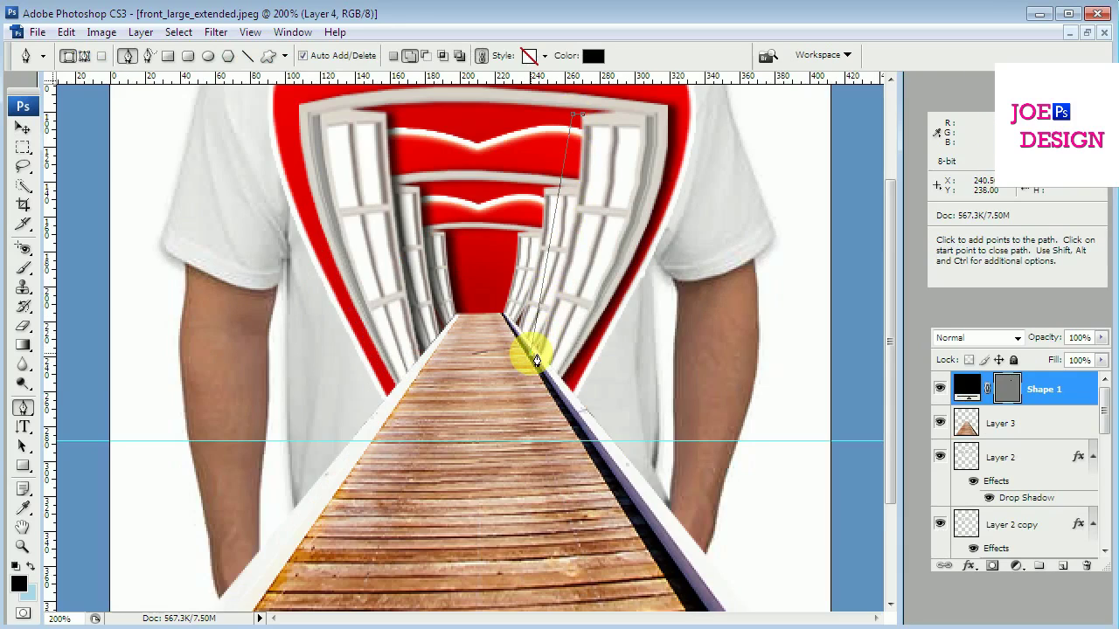
pyautogui.moveTo(532, 354)
pyautogui.mouseDown()
pyautogui.moveTo(483, 421)
pyautogui.moveTo(475, 442)
pyautogui.moveTo(489, 446)
pyautogui.mouseUp()
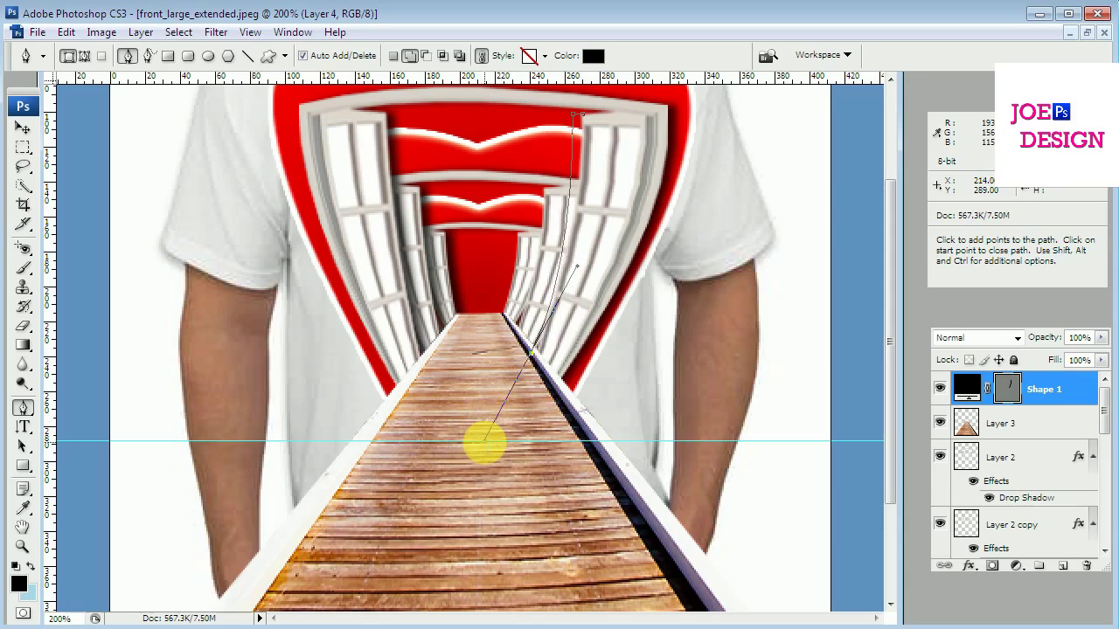
pyautogui.moveTo(485, 439); pyautogui.dragTo(485, 439)
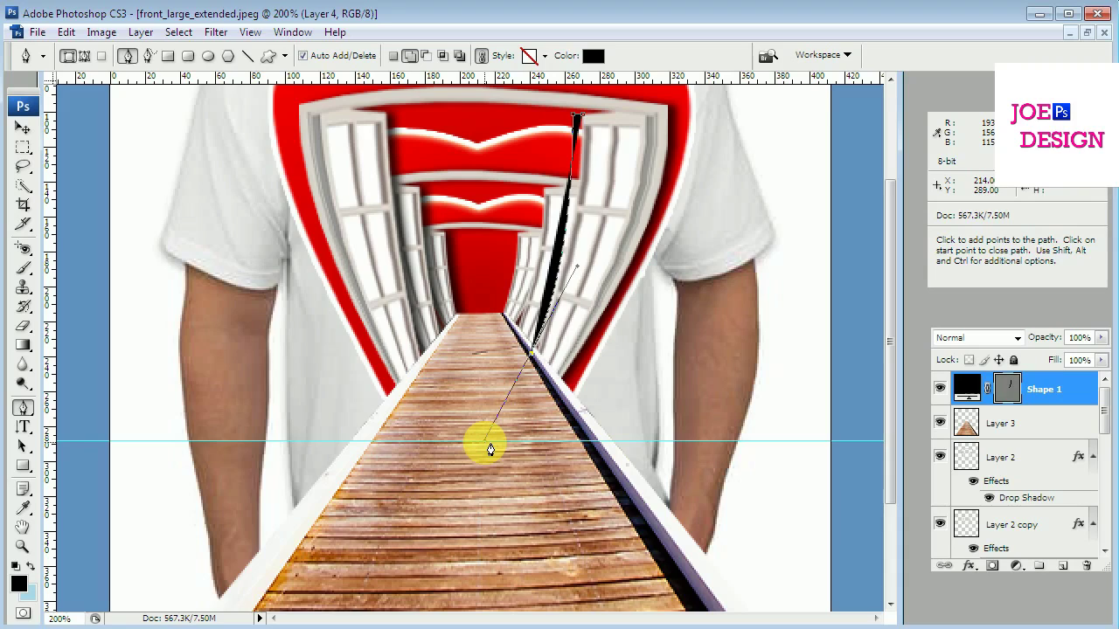
pyautogui.keyDown('alt'); pyautogui.click(534, 359); pyautogui.keyUp('alt')
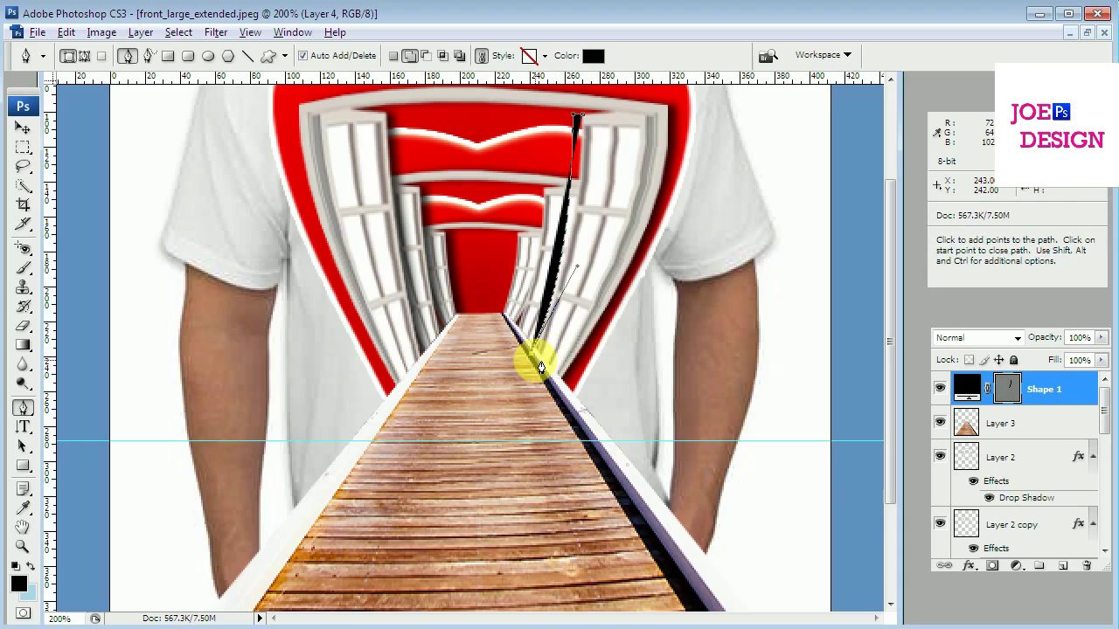
pyautogui.click(539, 365)
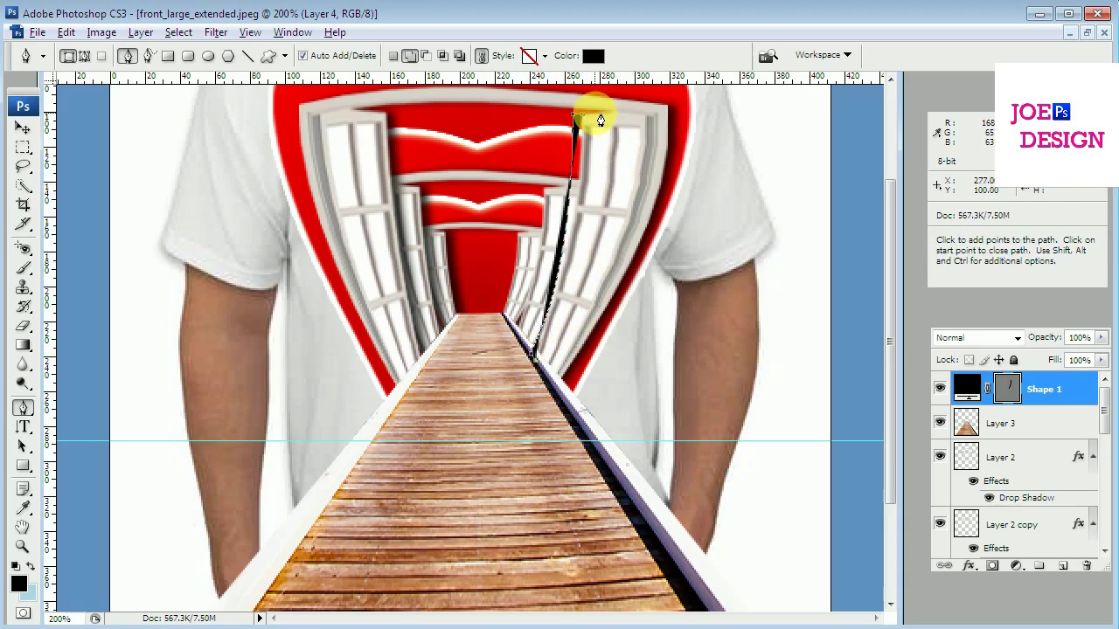
# Close the shadow path up the corridor and move Shape 1 beneath Layer 2.
pyautogui.moveTo(597, 115)
pyautogui.mouseDown()
pyautogui.moveTo(552, 114)
pyautogui.moveTo(556, 123)
pyautogui.mouseUp()
pyautogui.scroll(2, 577, 112)
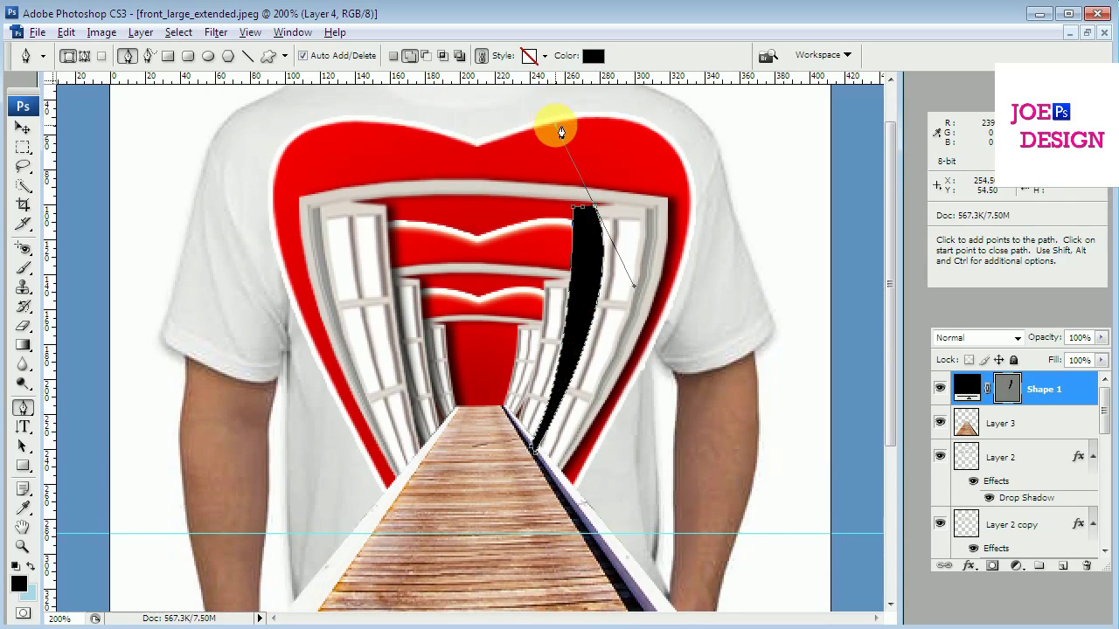
pyautogui.click(598, 212)
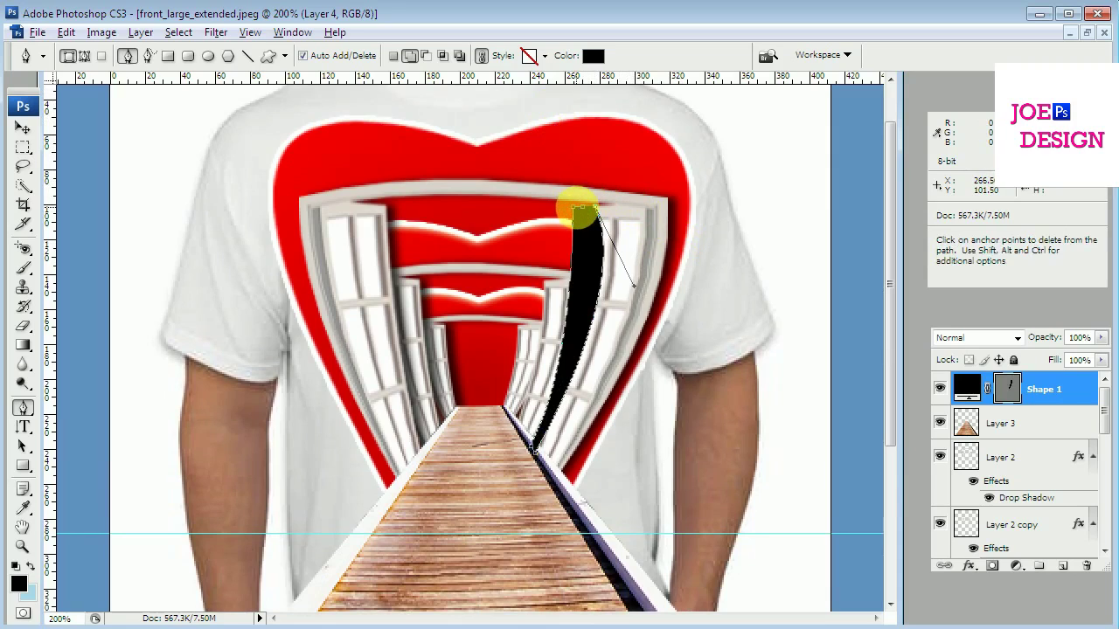
pyautogui.click(585, 215)
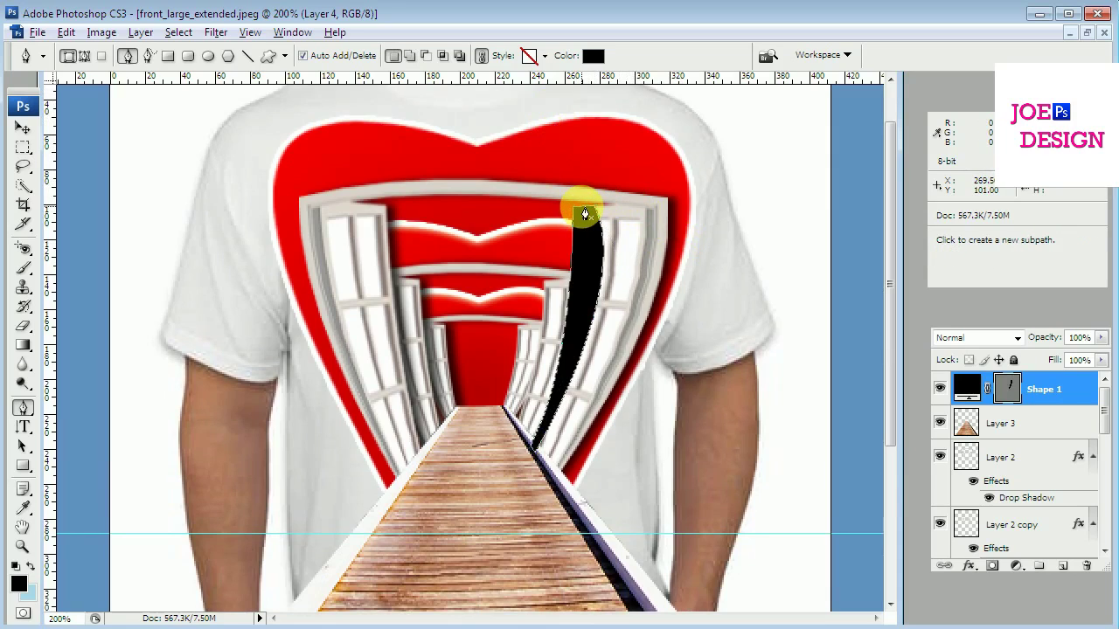
pyautogui.press('ctrl')
pyautogui.hotkey('ctrl', '[')
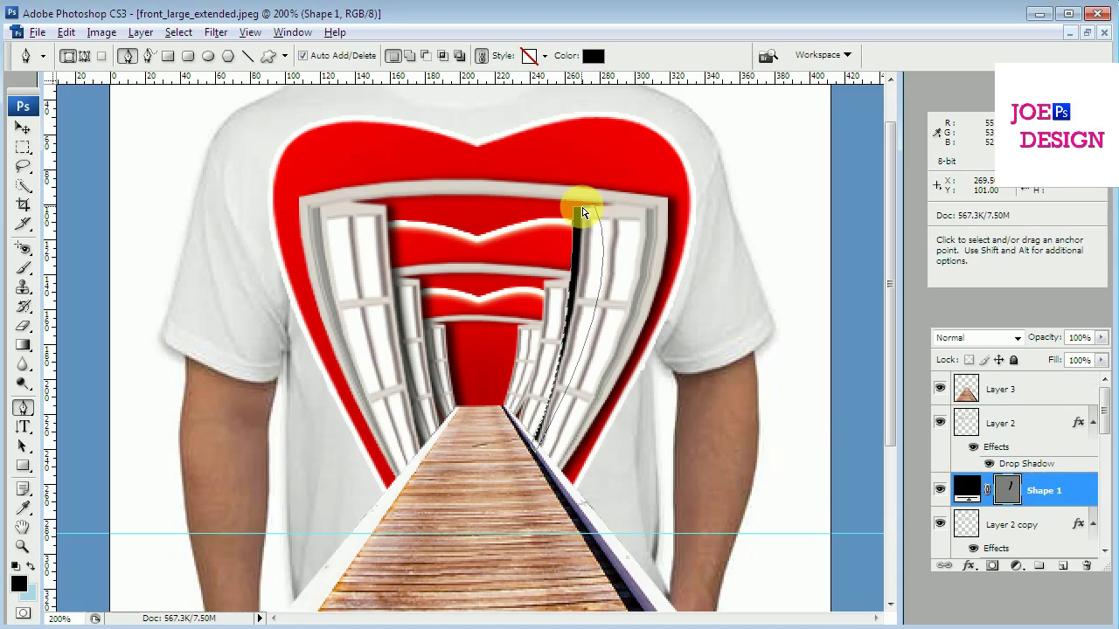
# Narrow Shape 1 to about 87% width and tilt it about 2.6 degrees.
pyautogui.click(22, 129)
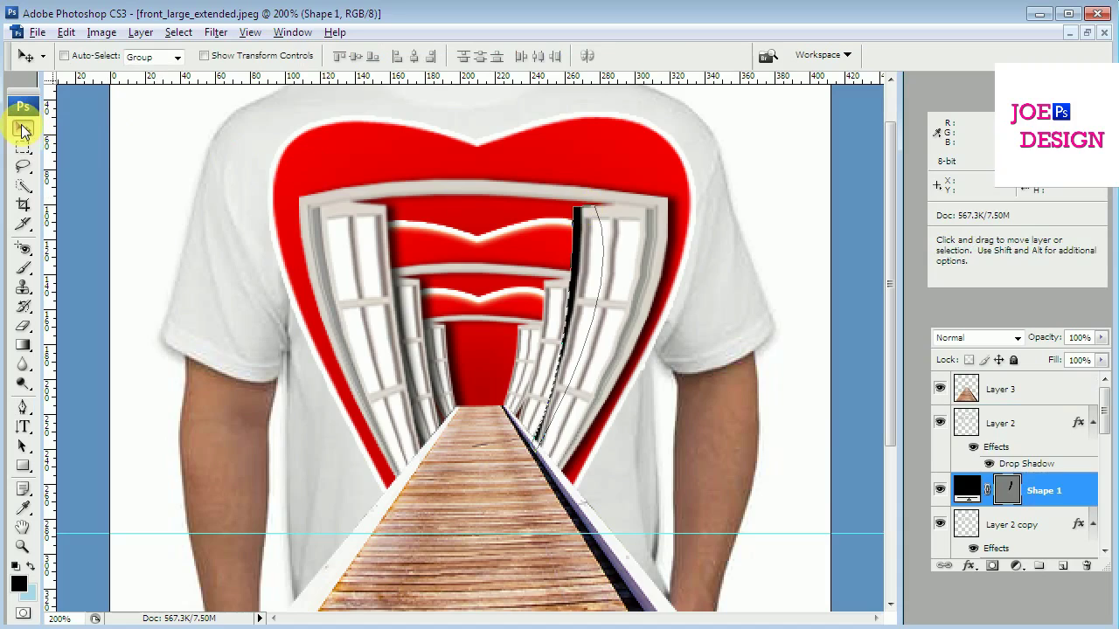
pyautogui.hotkey('ctrl', 't')
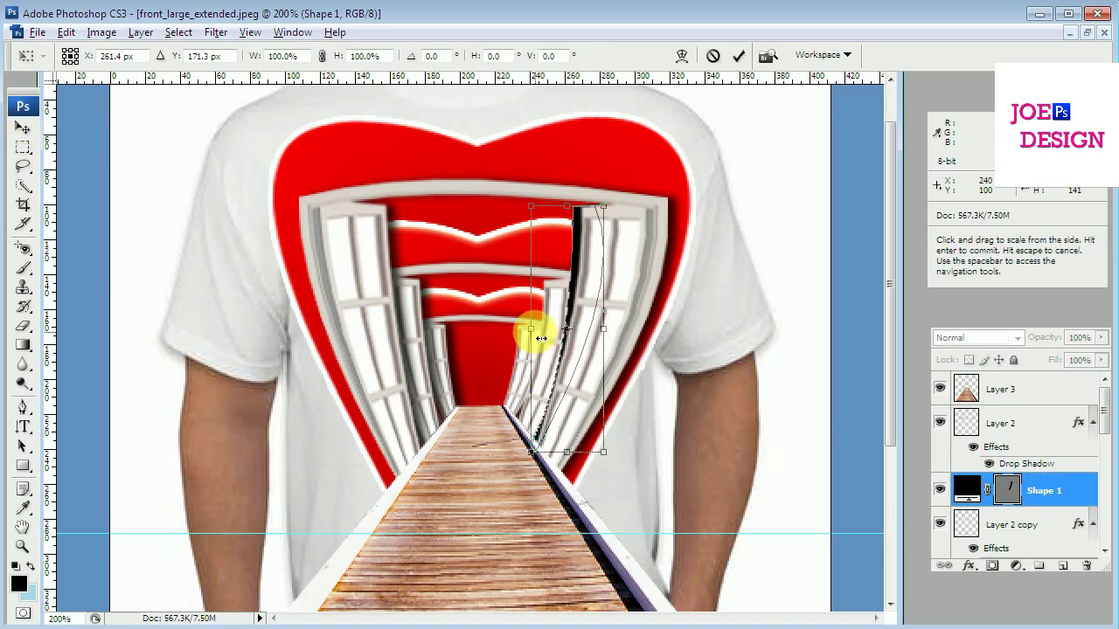
pyautogui.moveTo(541, 337); pyautogui.dragTo(547, 338)
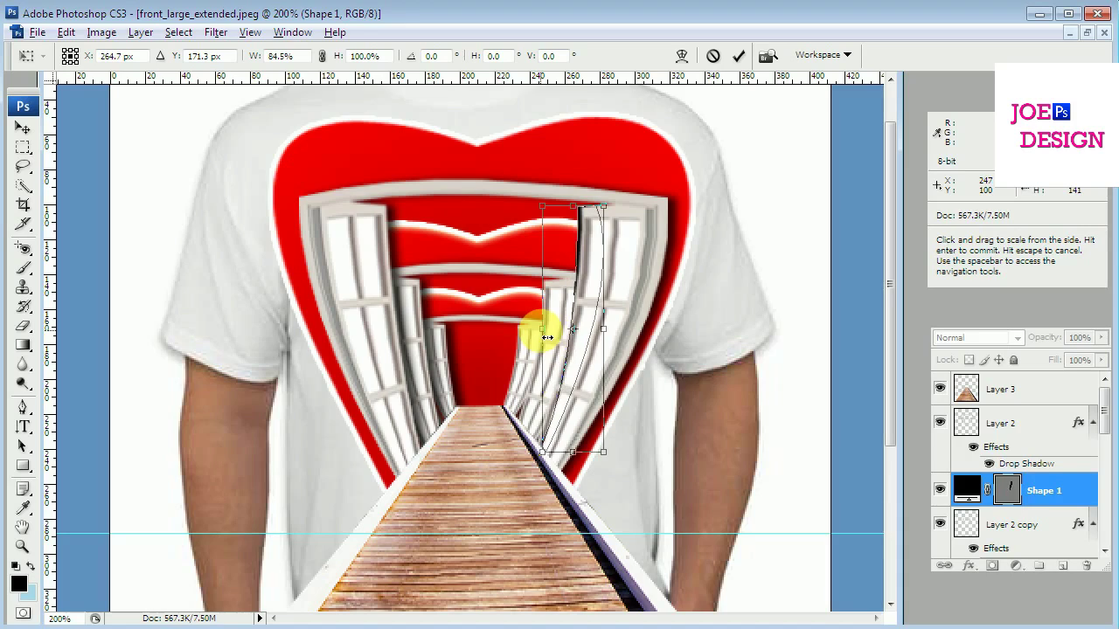
pyautogui.press('Return')
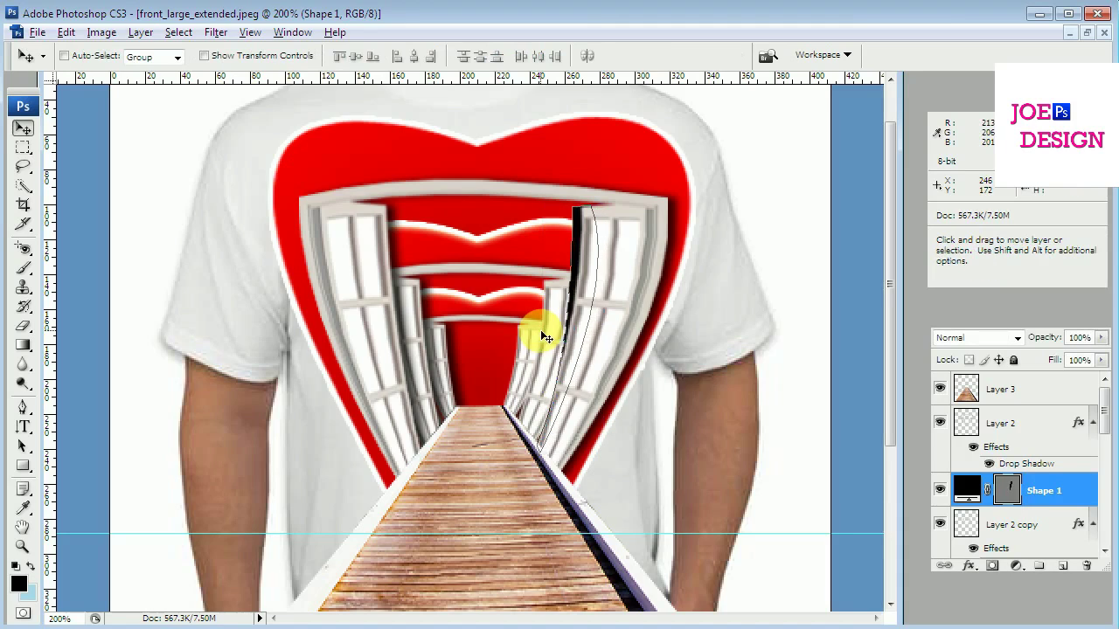
pyautogui.hotkey('ctrl', 't')
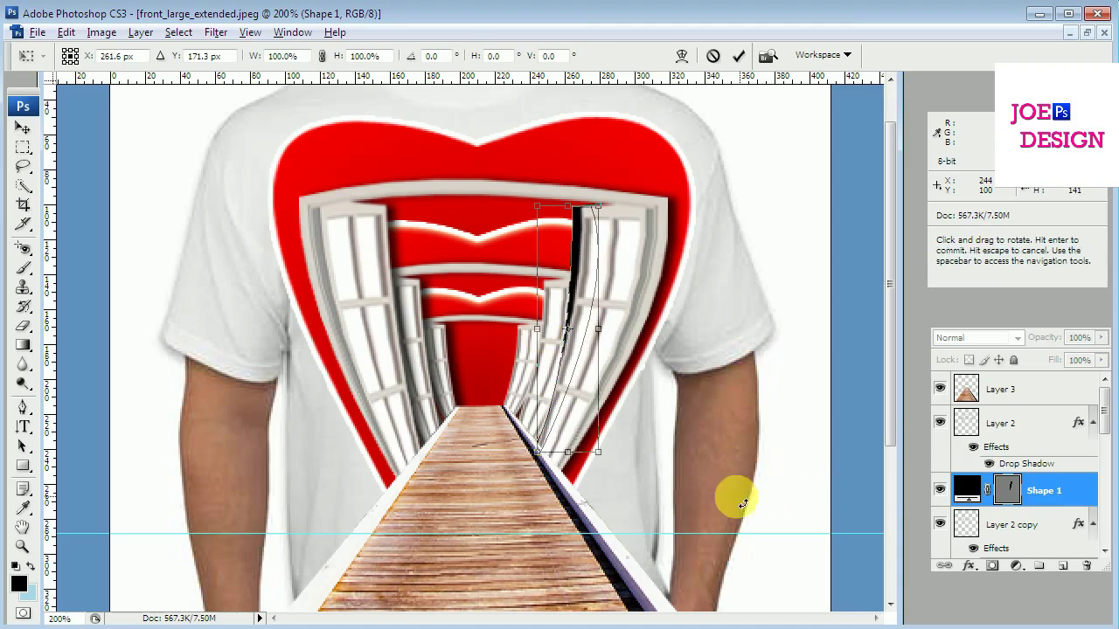
pyautogui.moveTo(700, 500)
pyautogui.mouseDown()
pyautogui.moveTo(680, 516)
pyautogui.moveTo(695, 508)
pyautogui.mouseUp()
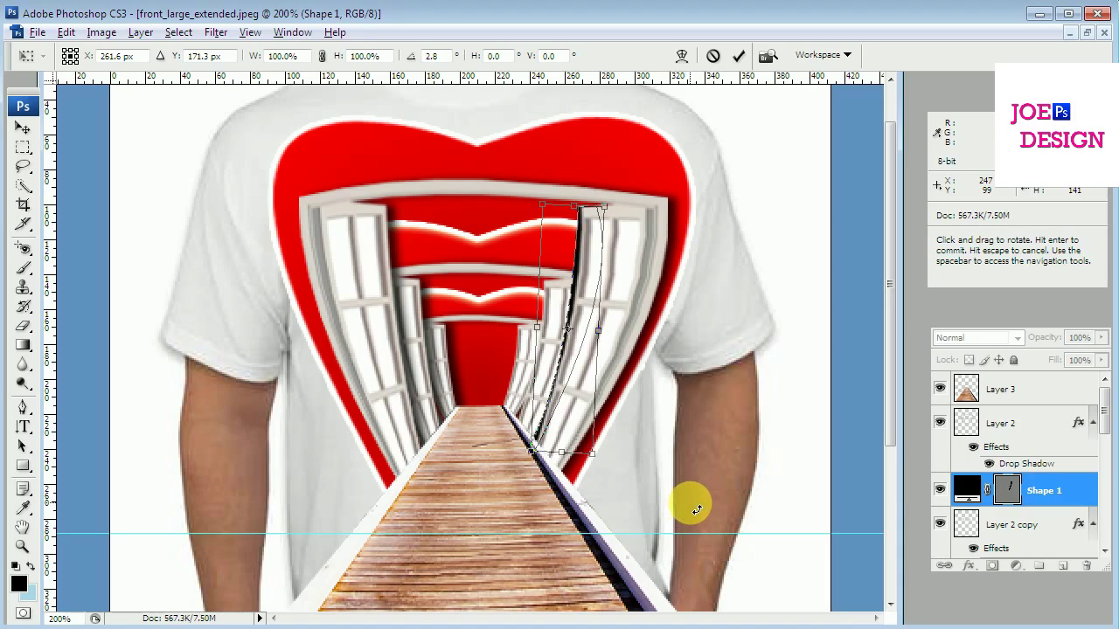
pyautogui.press('Return')
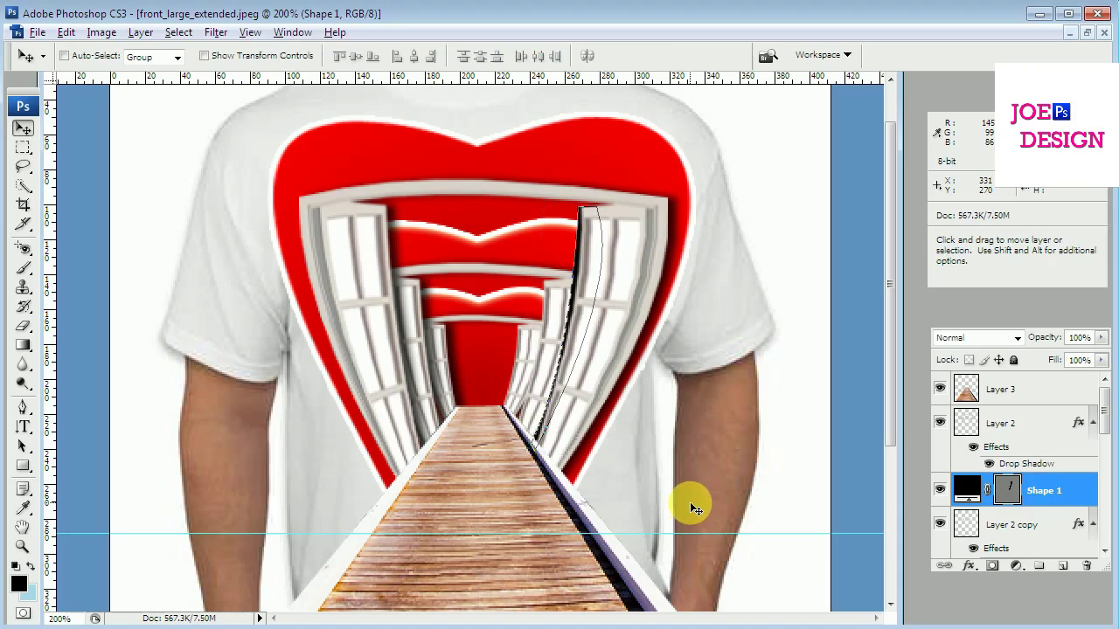
# Rasterize the Shape 1 layer and browse the Blur filters.
pyautogui.rightClick(1057, 492)
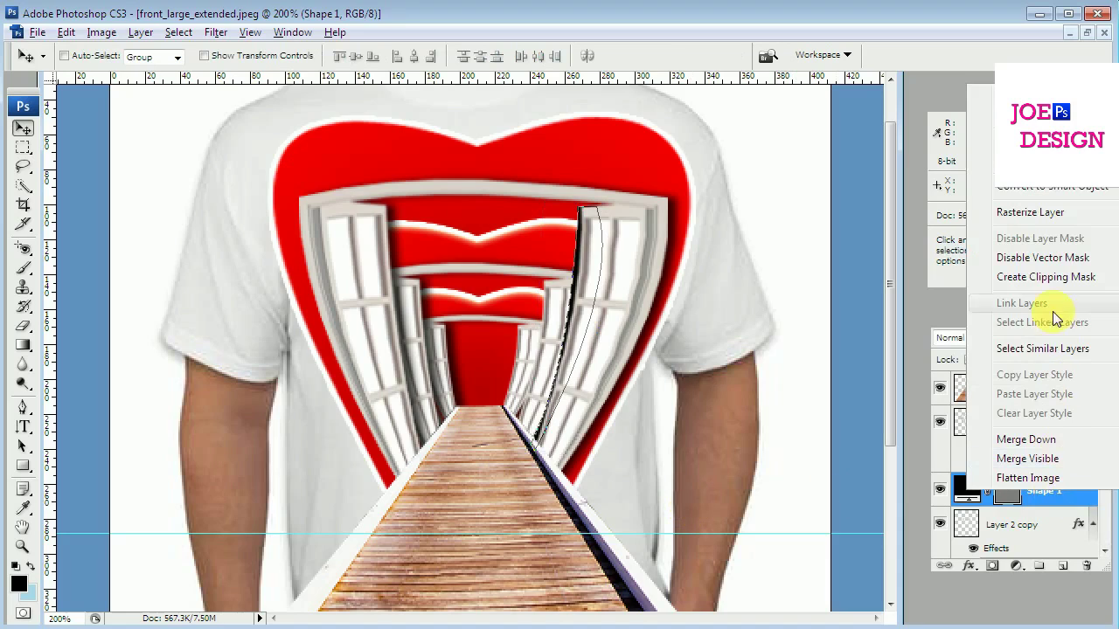
pyautogui.click(1035, 212)
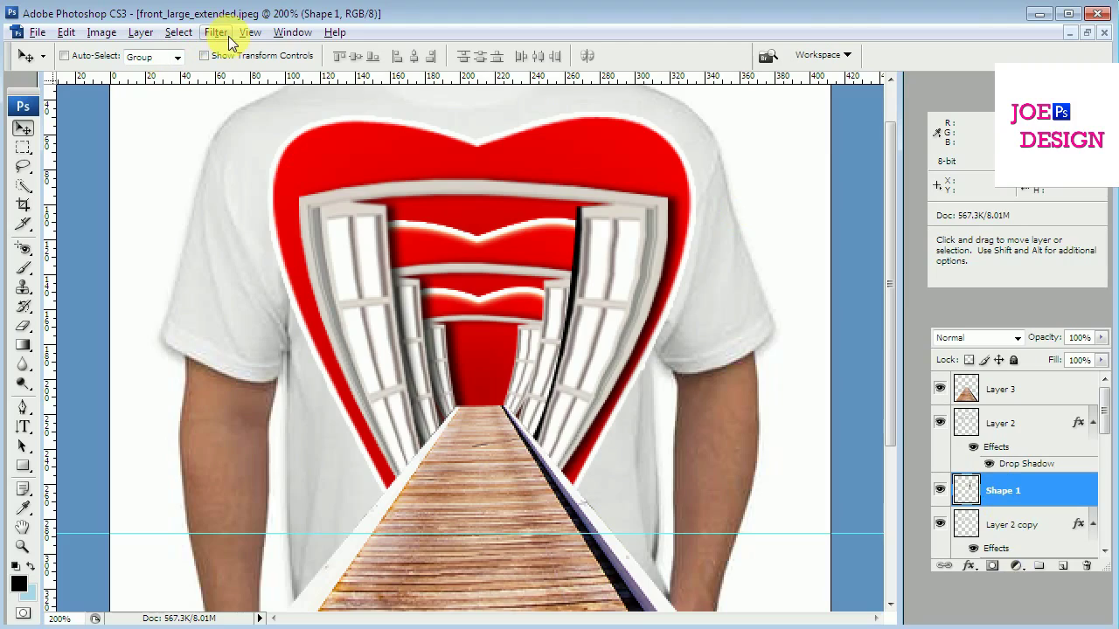
pyautogui.hotkey('ctrl', 'z')
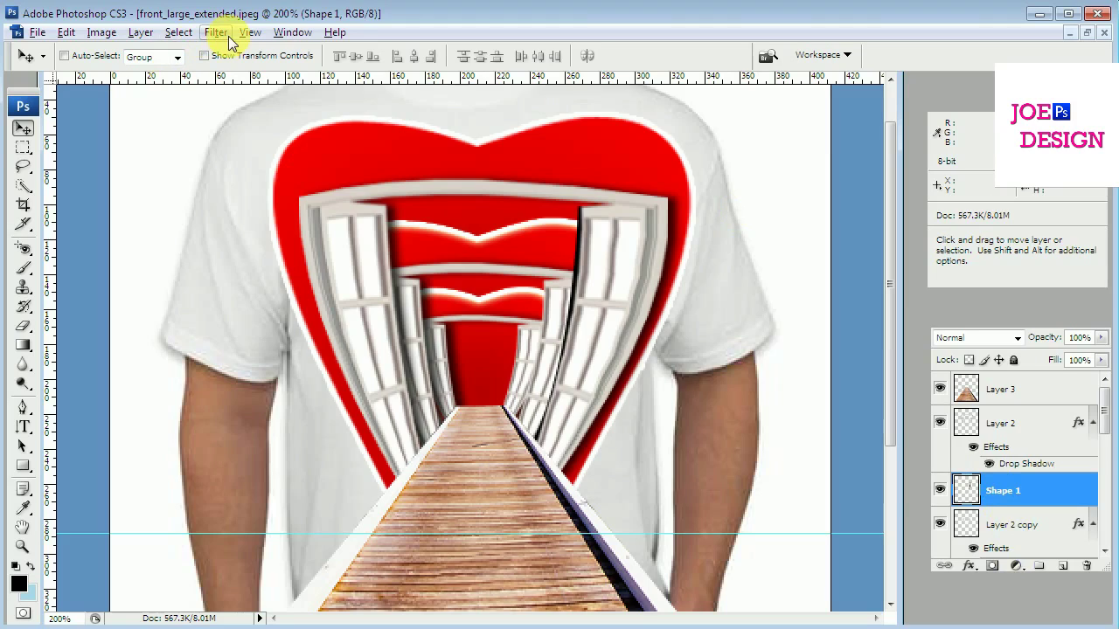
pyautogui.hotkey('ctrl', 'z')
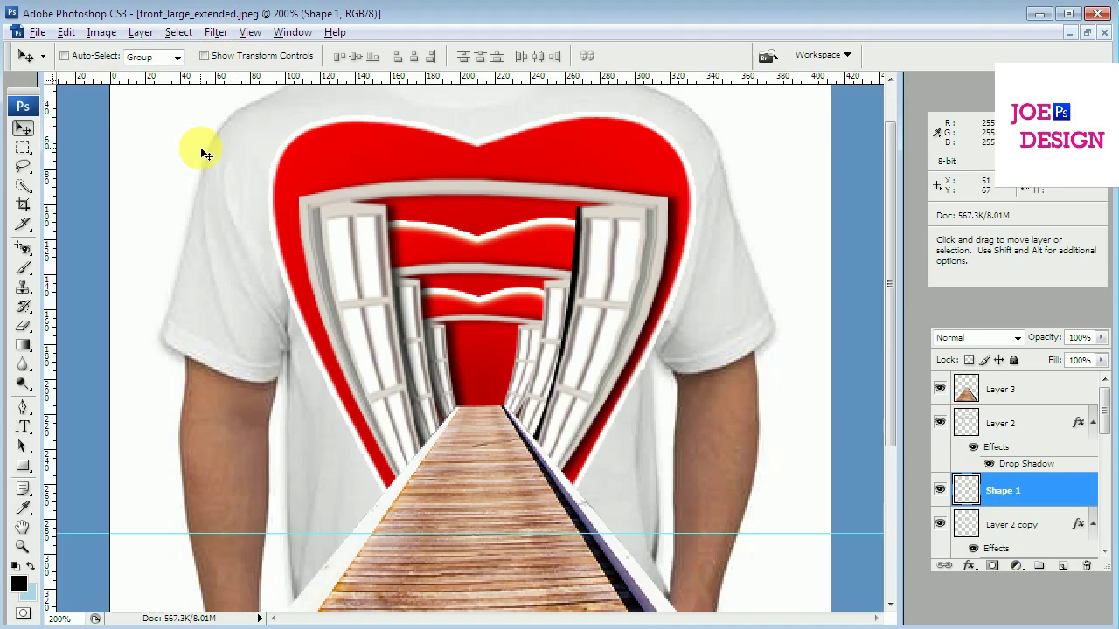
pyautogui.hotkey('ctrl', 'z')
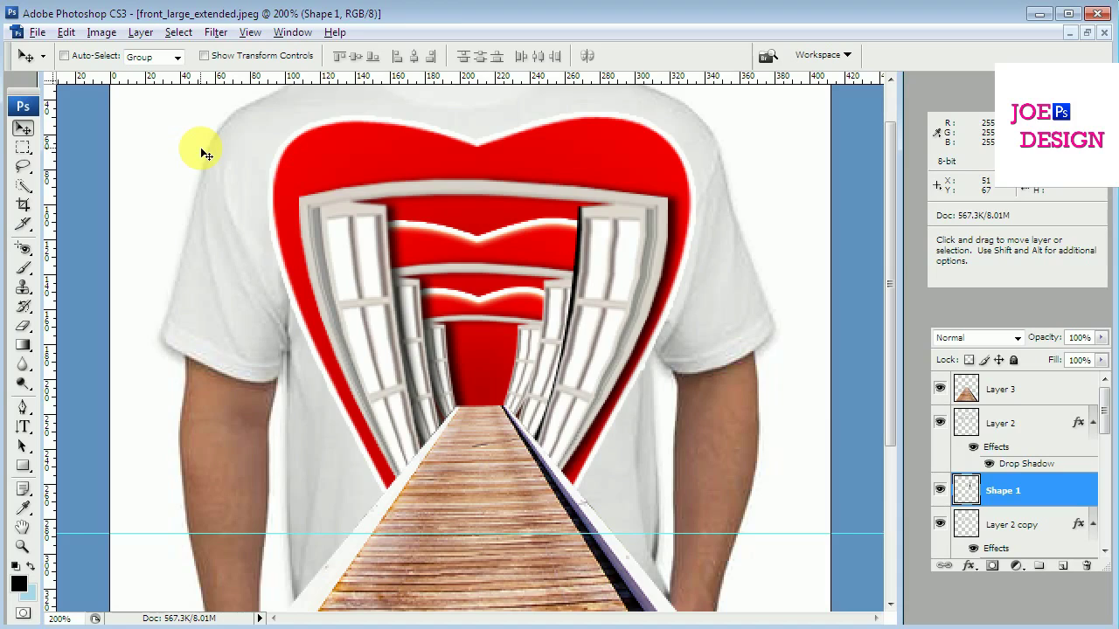
pyautogui.click(216, 32)
pyautogui.moveTo(225, 208)
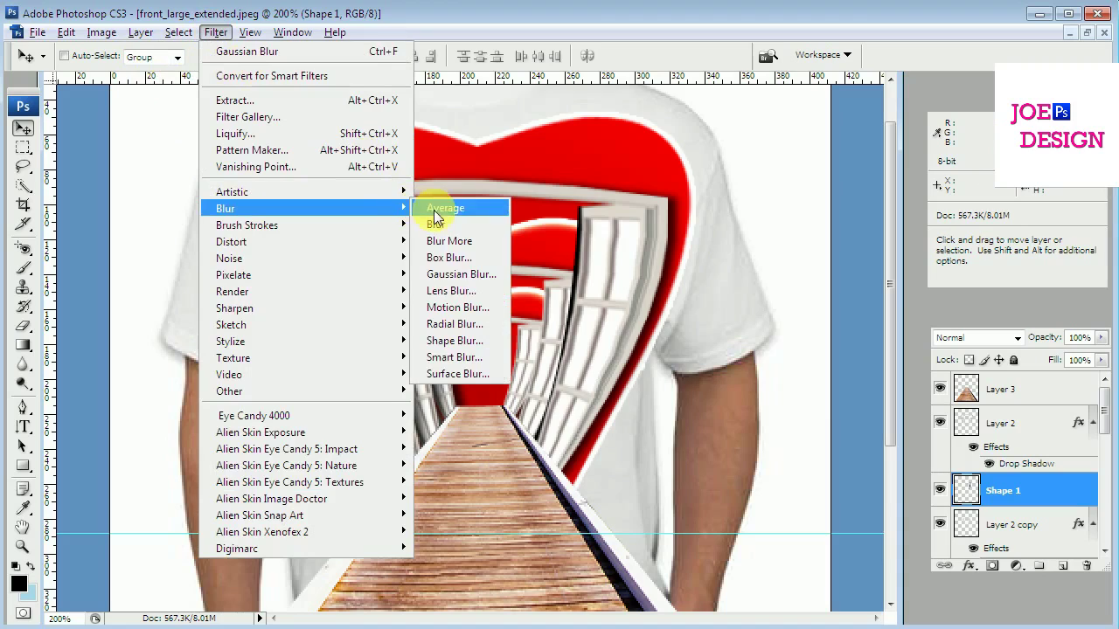
# Soften the shadow strip with a 3-pixel Gaussian Blur.
pyautogui.click(458, 273)
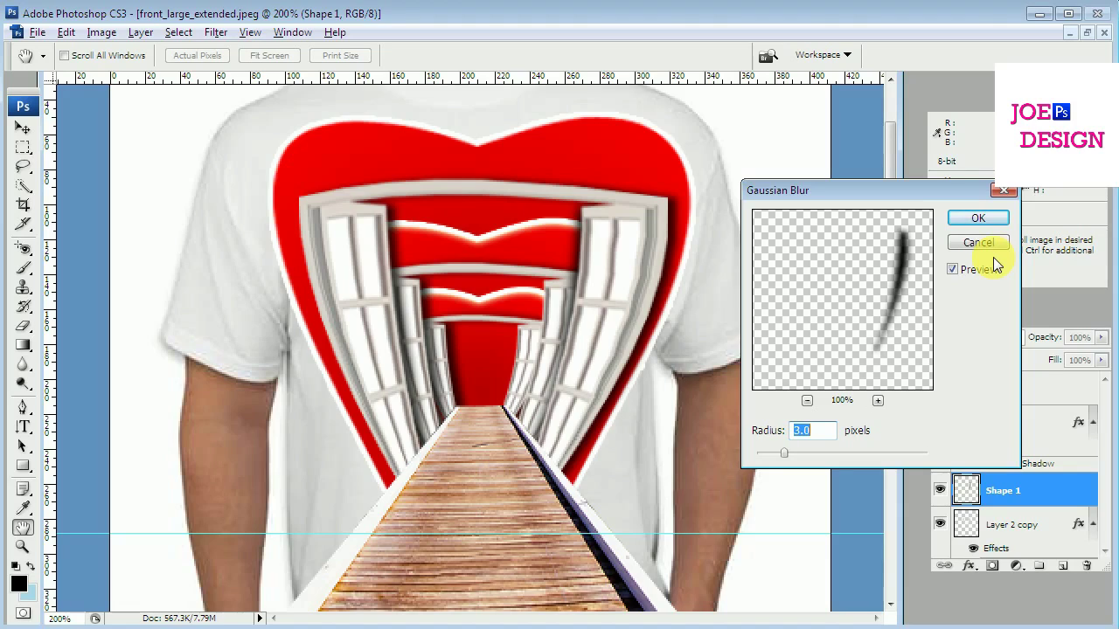
pyautogui.click(978, 217)
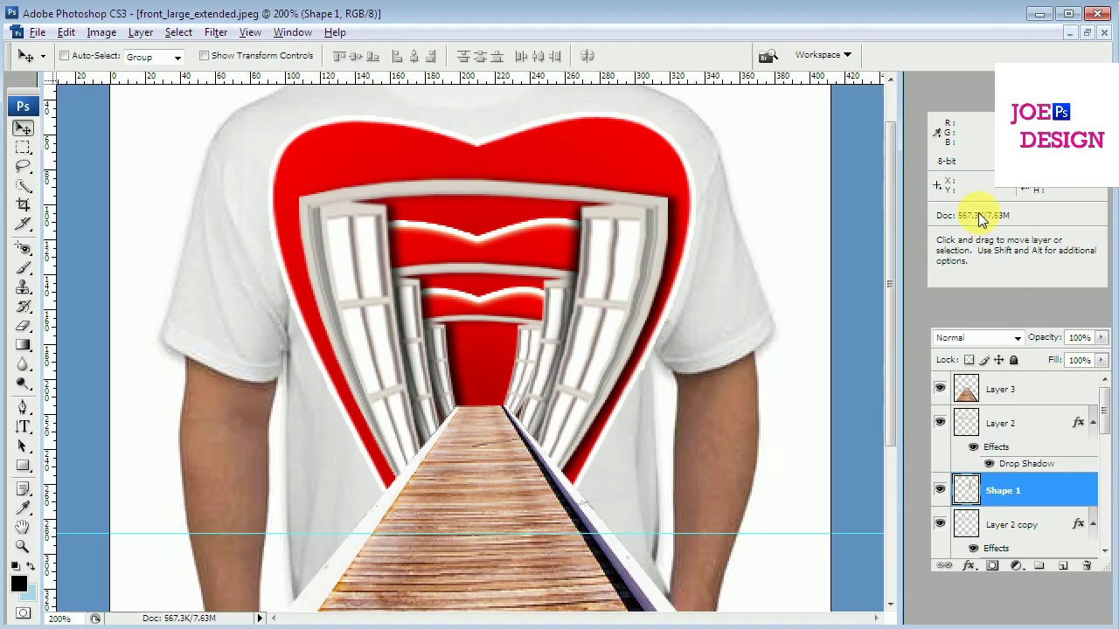
pyautogui.hotkey('ctrl', '-')
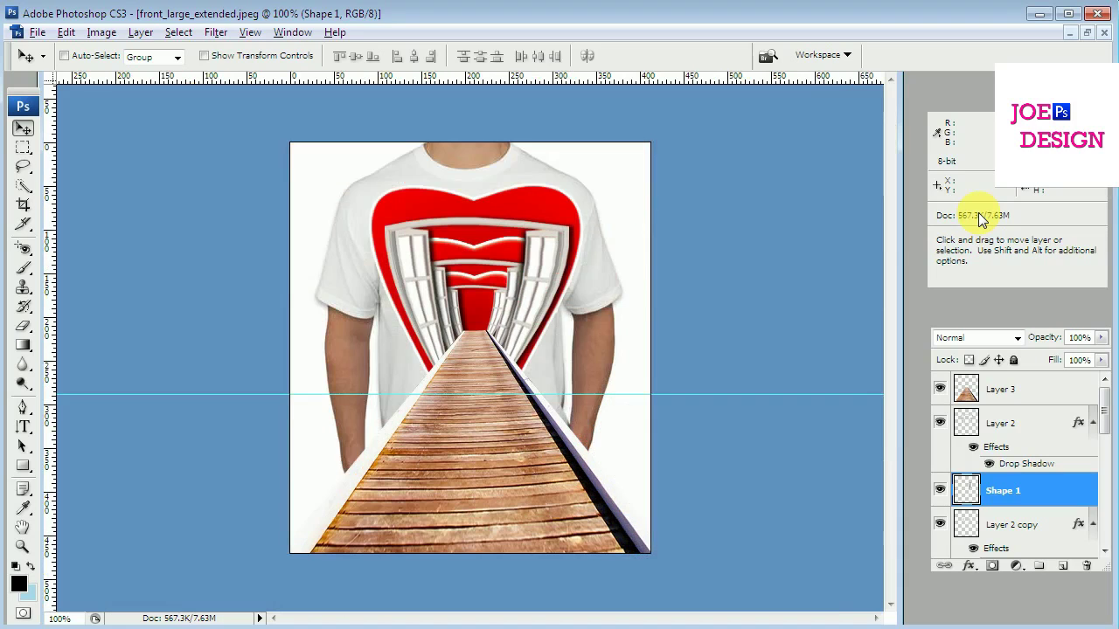
# Duplicate the blurred shadow and move the copy below Layer 2 copy.
pyautogui.hotkey('alt', 'Left')
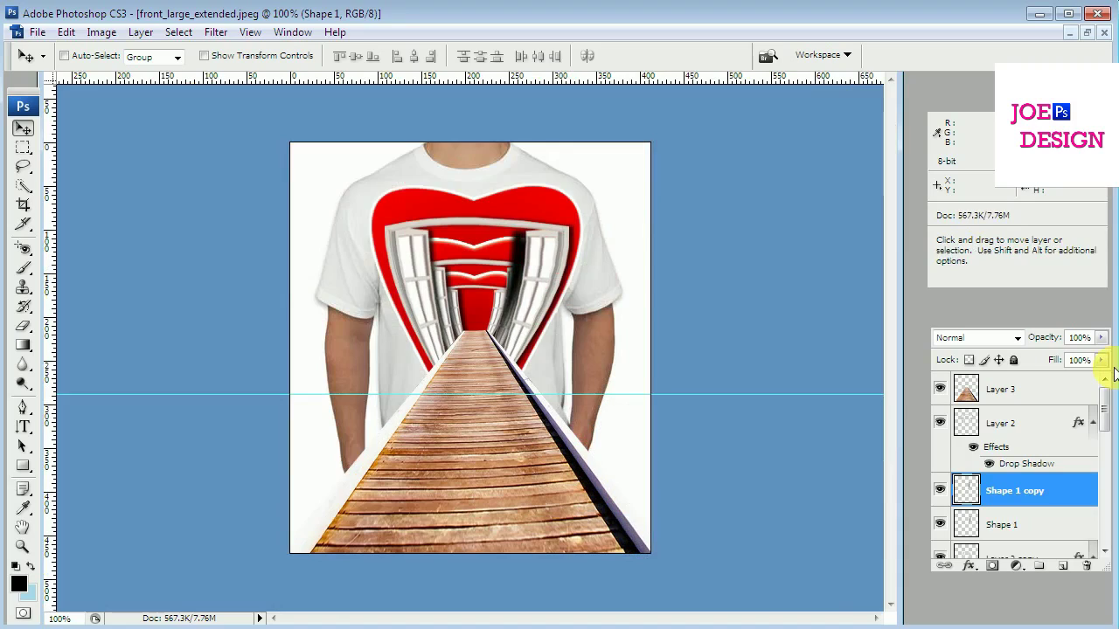
pyautogui.hotkey('ctrl', '[')
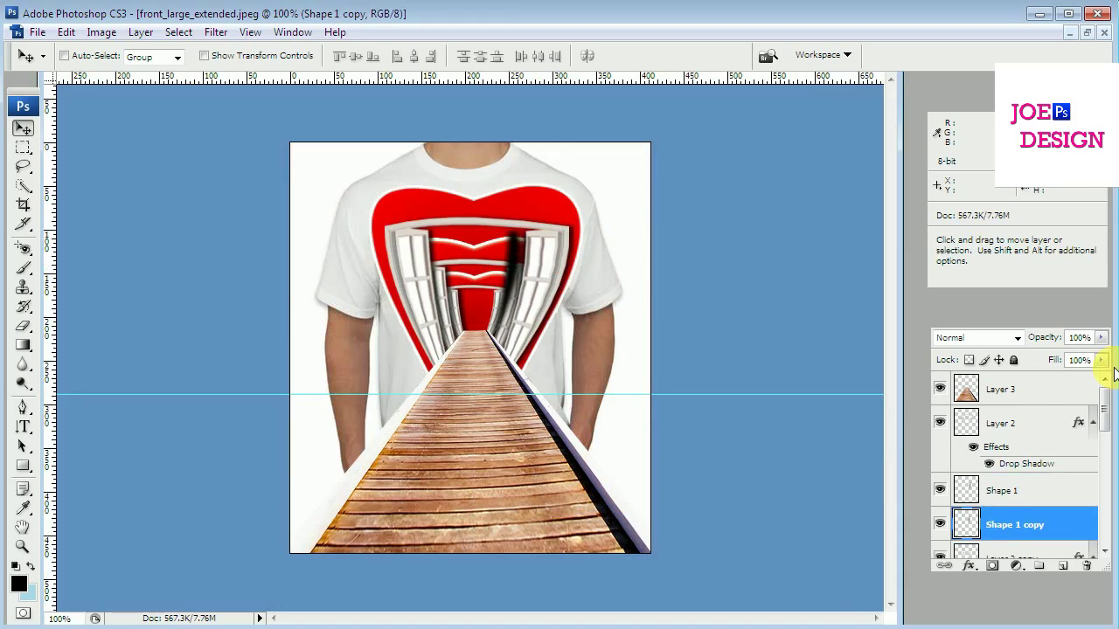
pyautogui.hotkey('ctrl', '[')
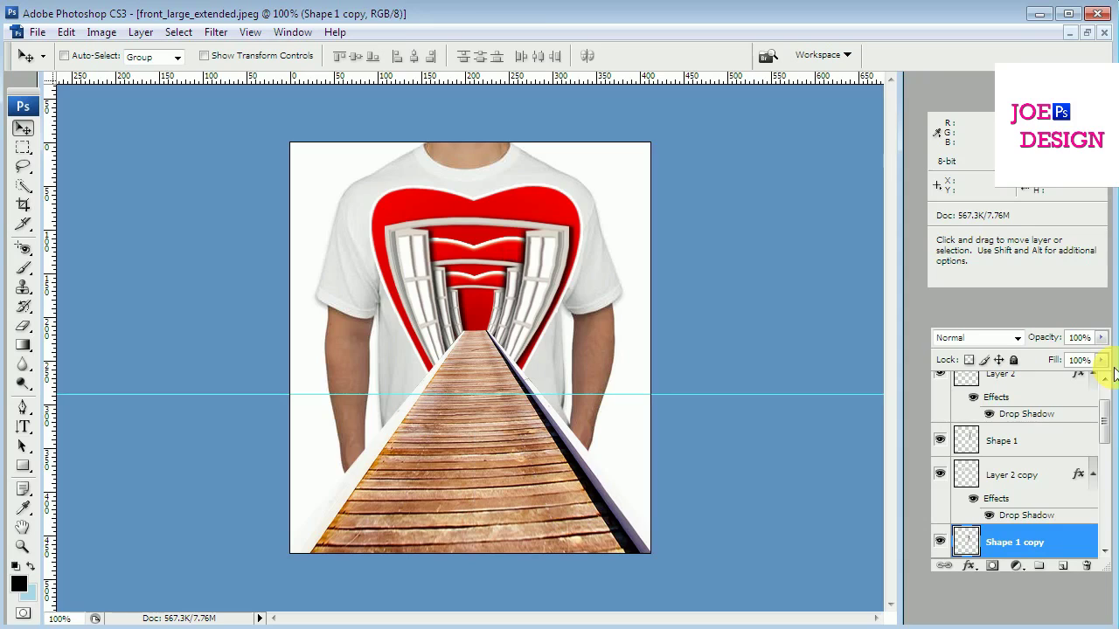
pyautogui.hotkey('ctrl', '+')
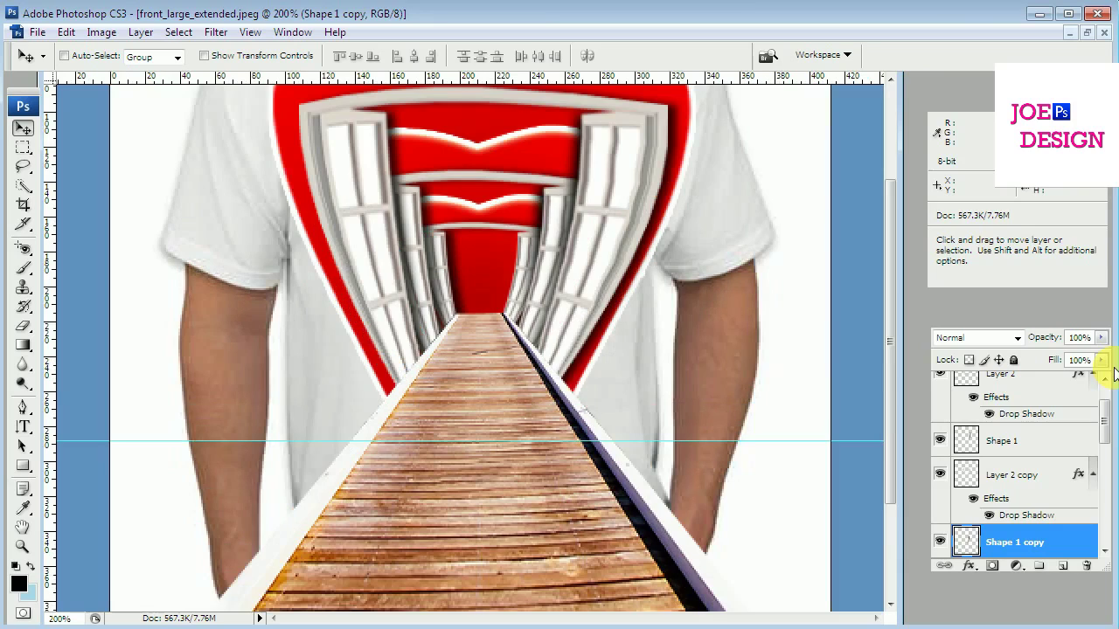
pyautogui.hotkey('ctrl', '-')
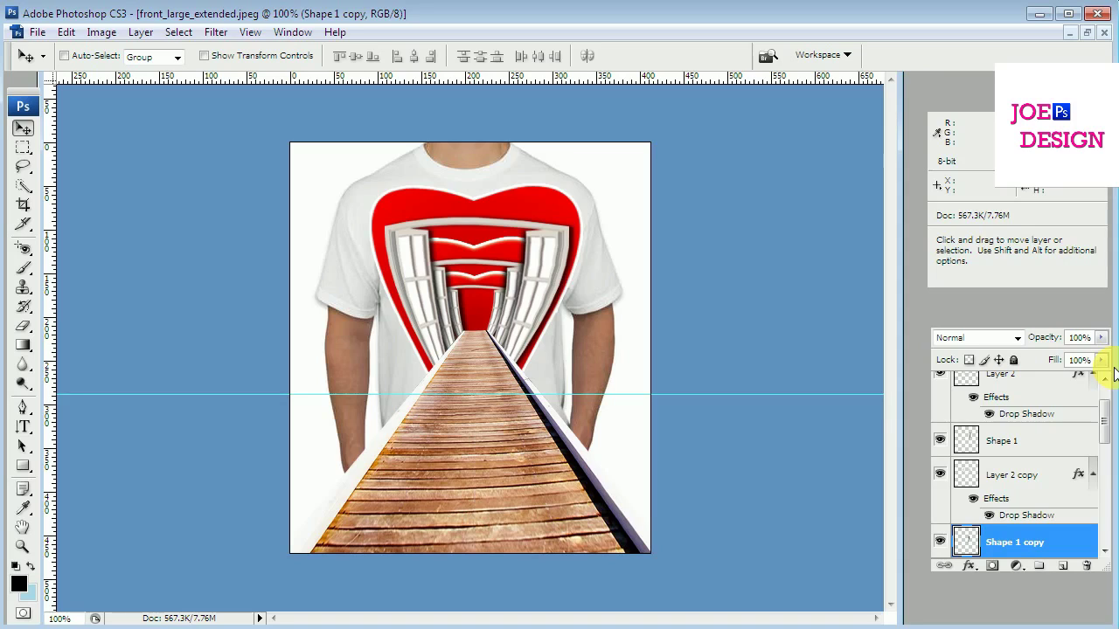
# Scale the shadow copy to about 84%, tilt it 2.2 degrees, and Alt-drag another copy.
pyautogui.hotkey('ctrl', 't')
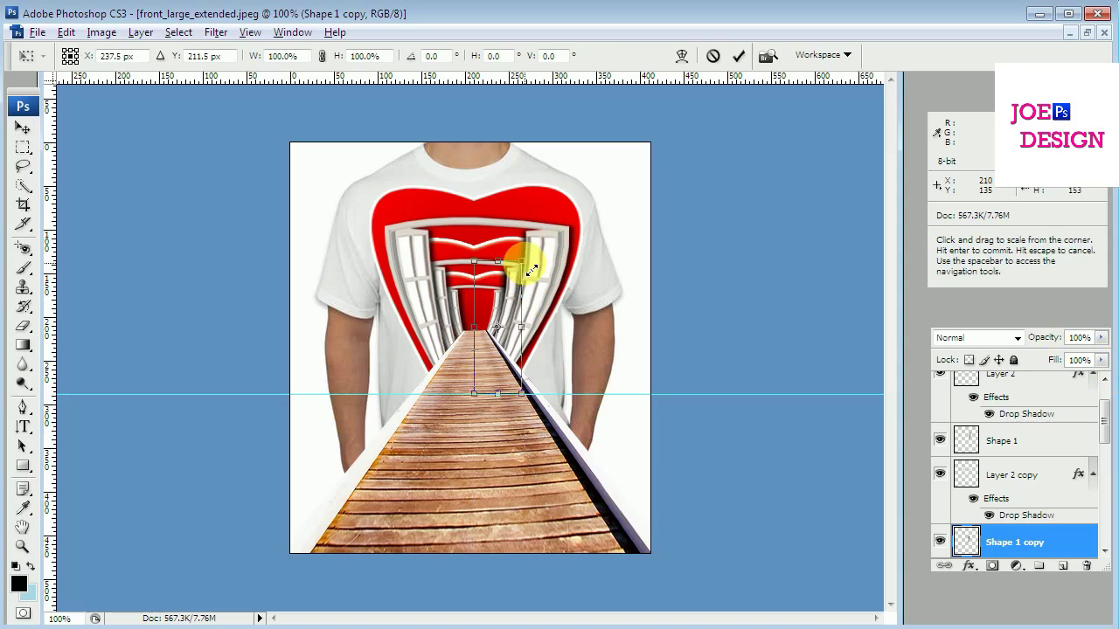
pyautogui.moveTo(529, 270); pyautogui.dragTo(517, 277)
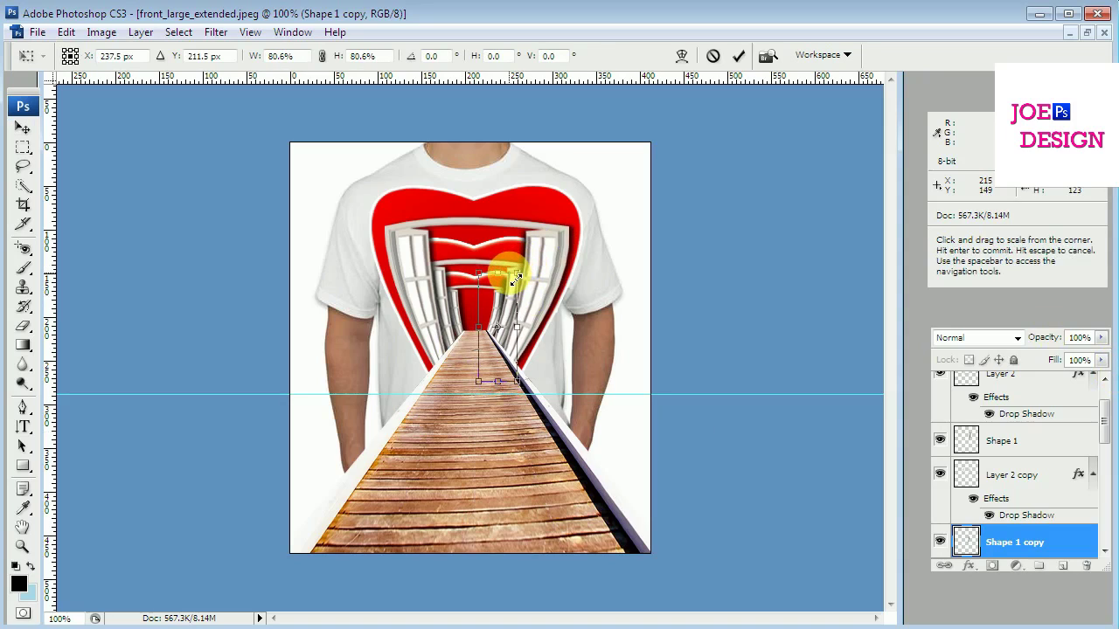
pyautogui.press('Return')
pyautogui.hotkey('ctrl', 't')
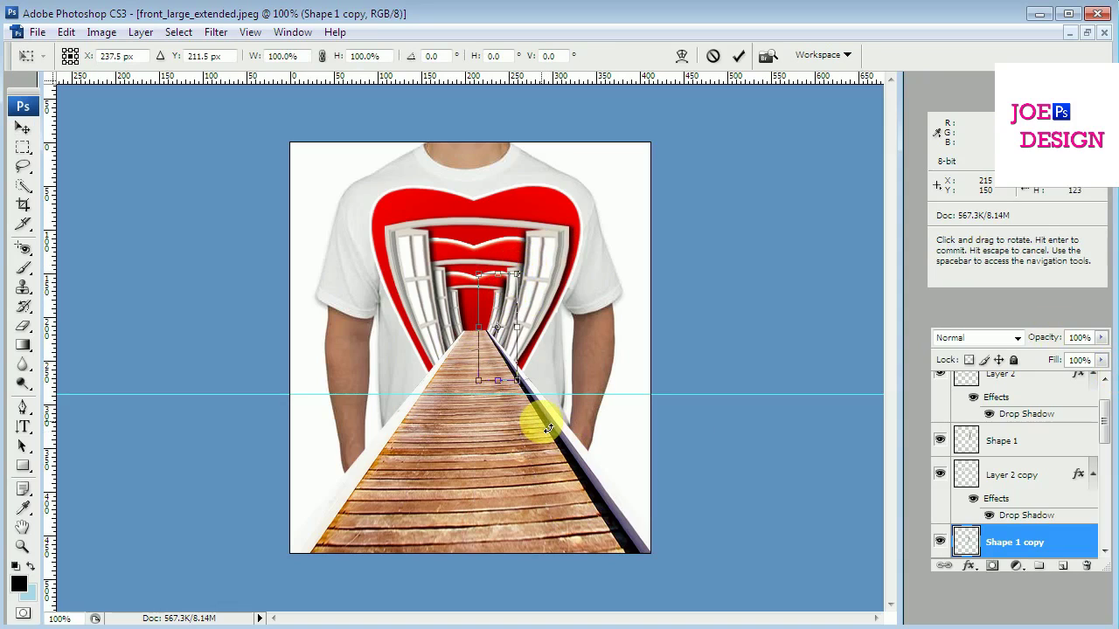
pyautogui.press('Return')
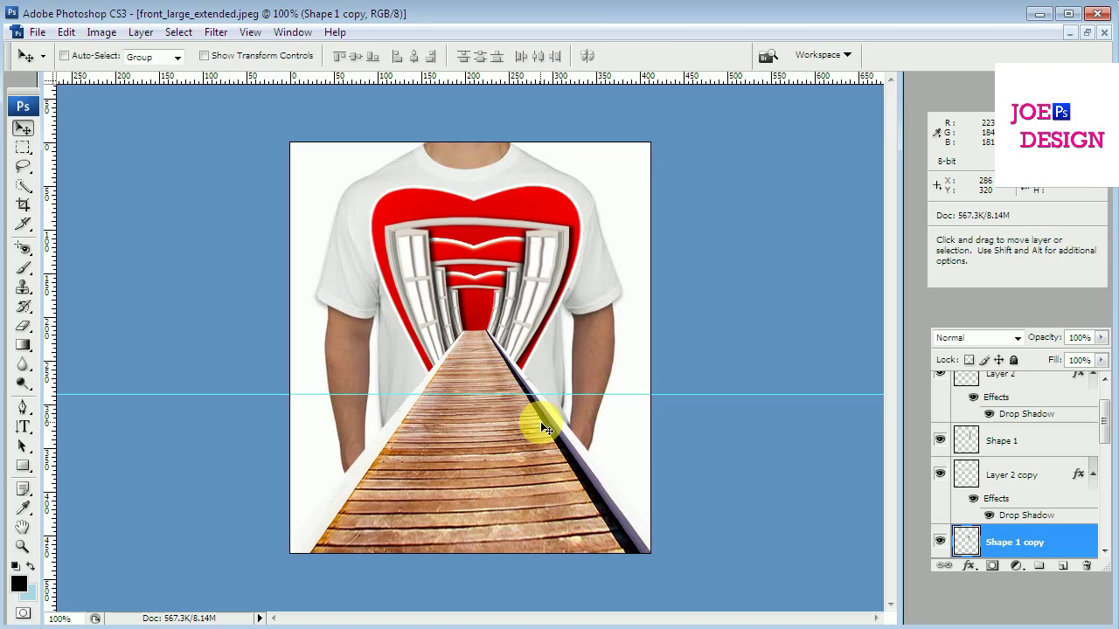
pyautogui.hotkey('ctrl', 't')
pyautogui.moveTo(543, 428); pyautogui.dragTo(544, 421)
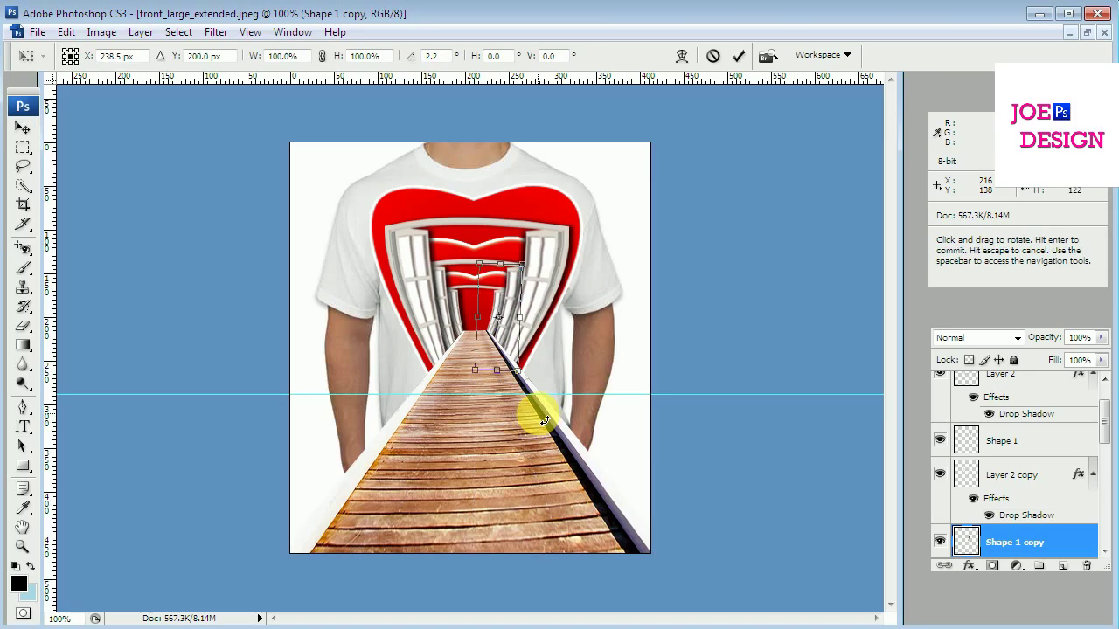
pyautogui.press('Return')
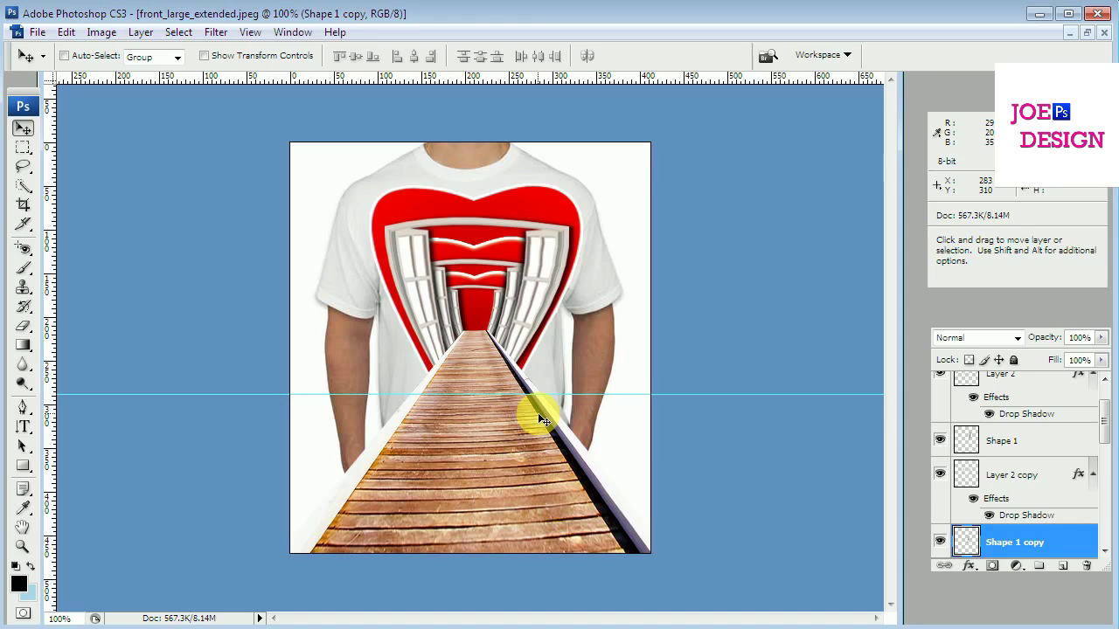
pyautogui.moveTo(544, 421); pyautogui.dragTo(543, 421)
pyautogui.press('alt')
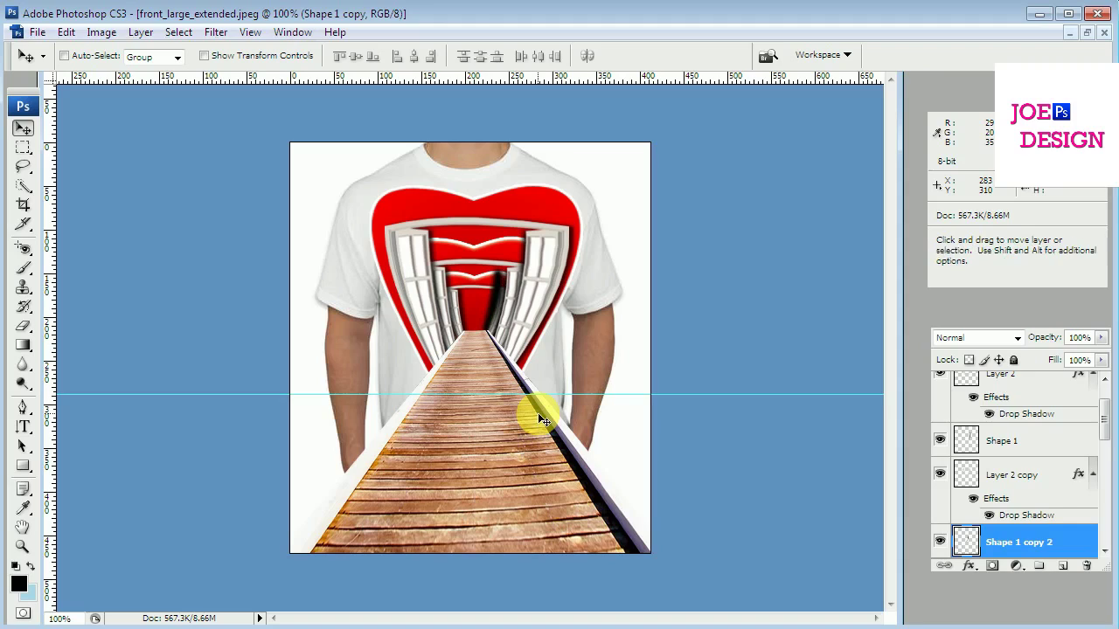
# Finish the duplicate and identify and select Shape 1 copy 2 in the Layers panel.
pyautogui.moveTo(543, 422); pyautogui.dragTo(540, 418)
pyautogui.hotkey('alt', '[')
pyautogui.hotkey('alt', '[')
pyautogui.hotkey('alt', '[')
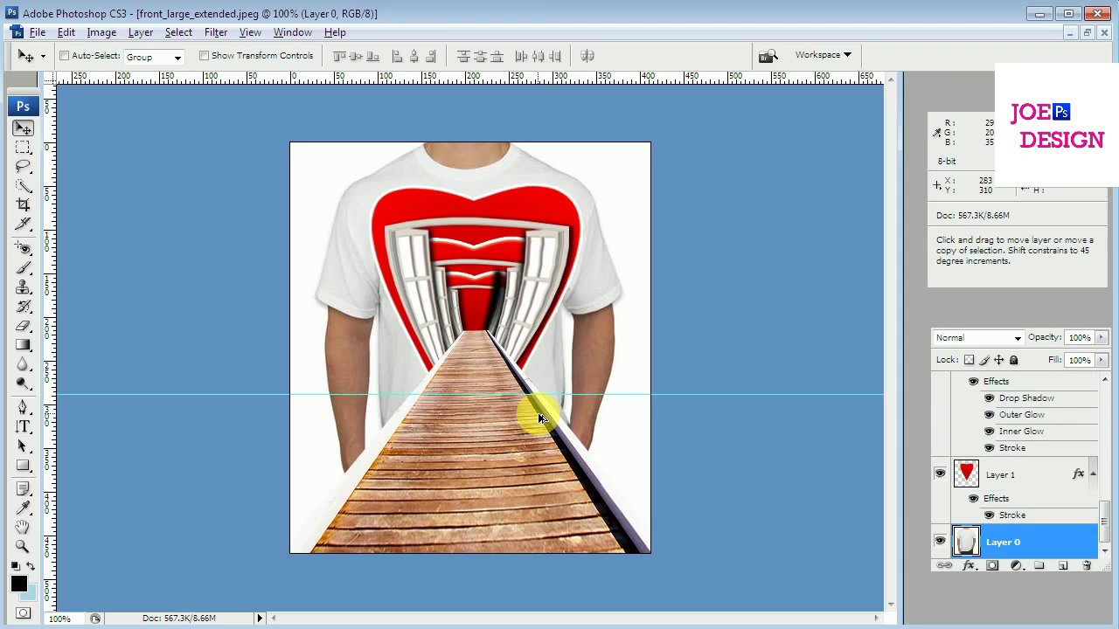
pyautogui.hotkey('alt', '[')
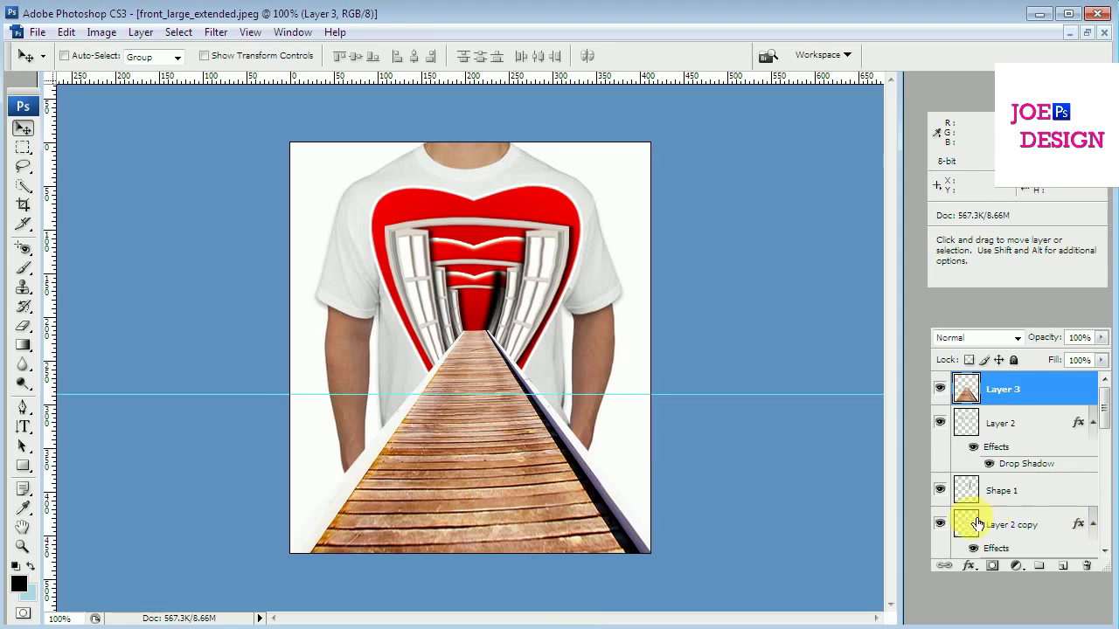
pyautogui.click(939, 491)
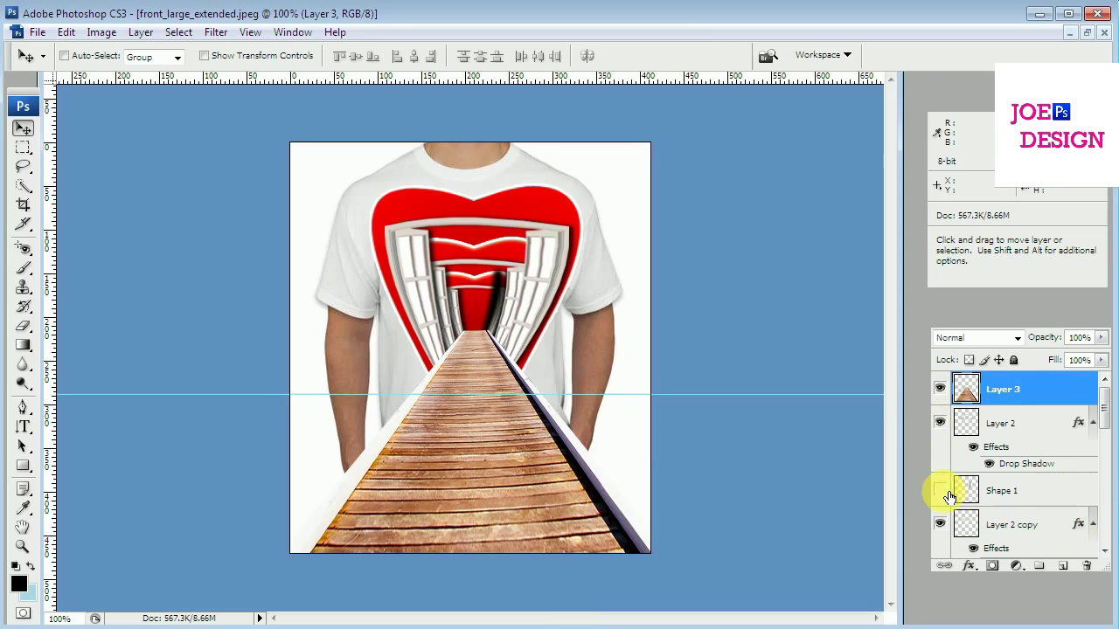
pyautogui.click(1104, 552)
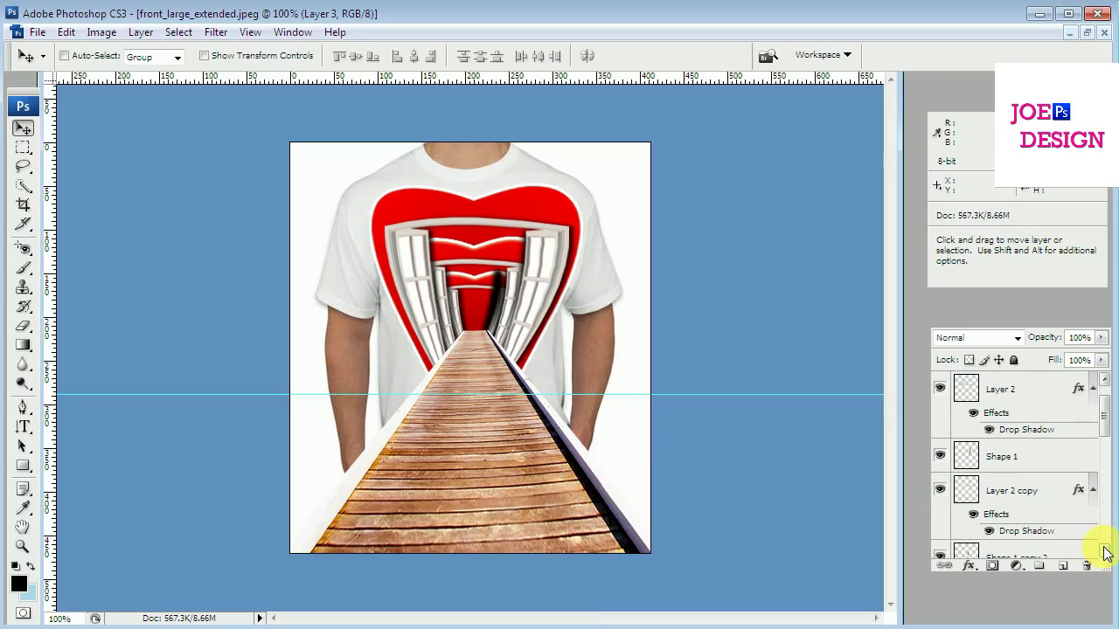
pyautogui.click(1104, 553)
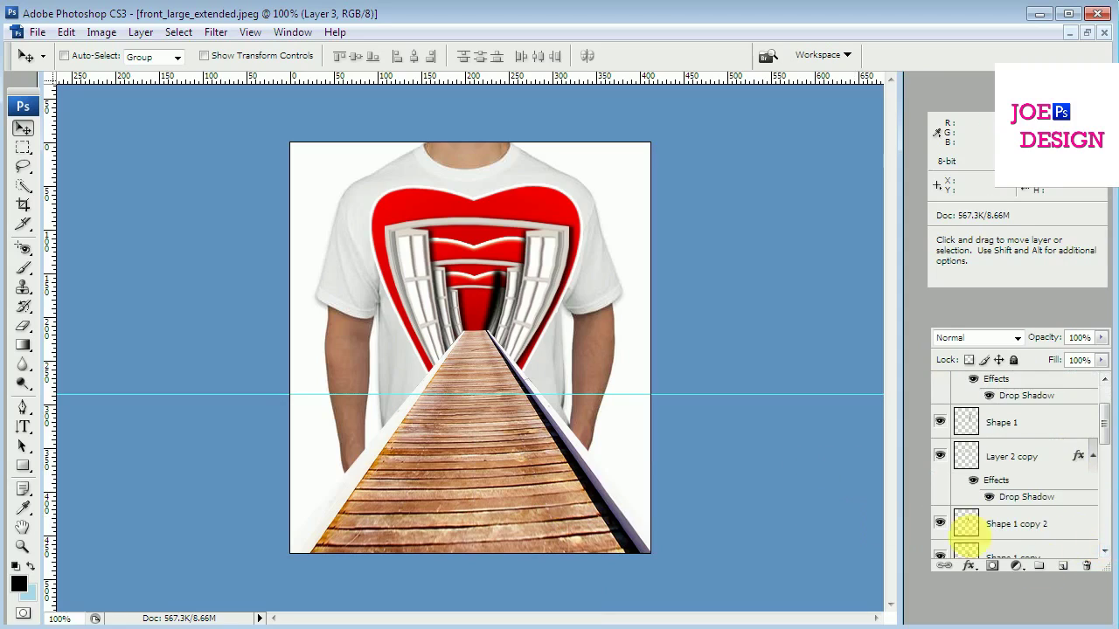
pyautogui.click(940, 522)
pyautogui.click(1000, 525)
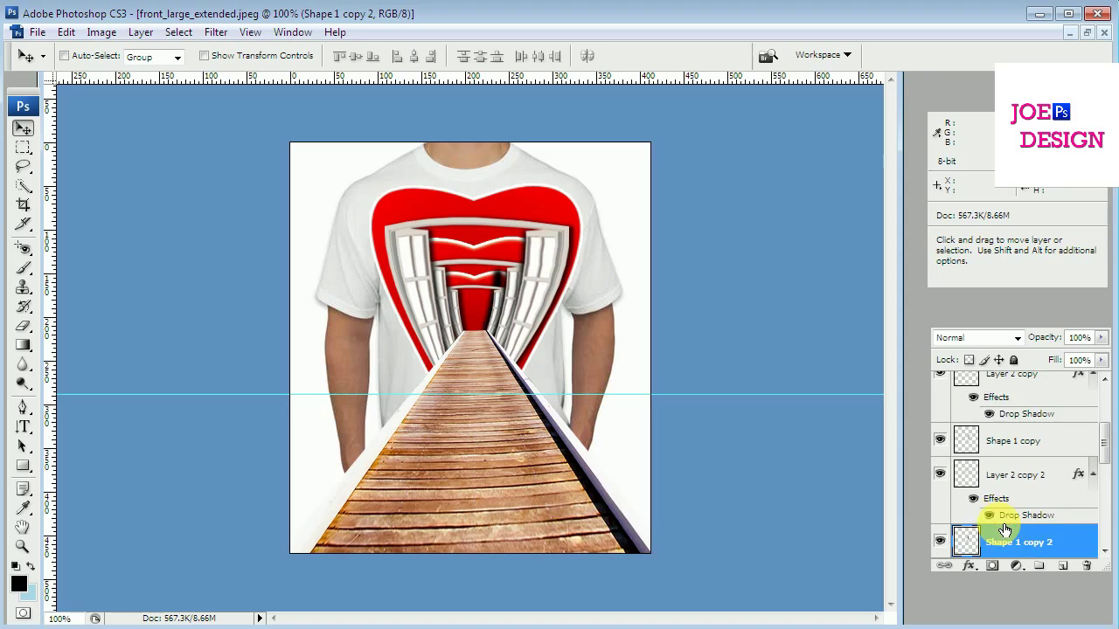
# Scale Shape 1 copy 2 down to about 73.5% so it sits deeper in the corridor.
pyautogui.hotkey('ctrl', 't')
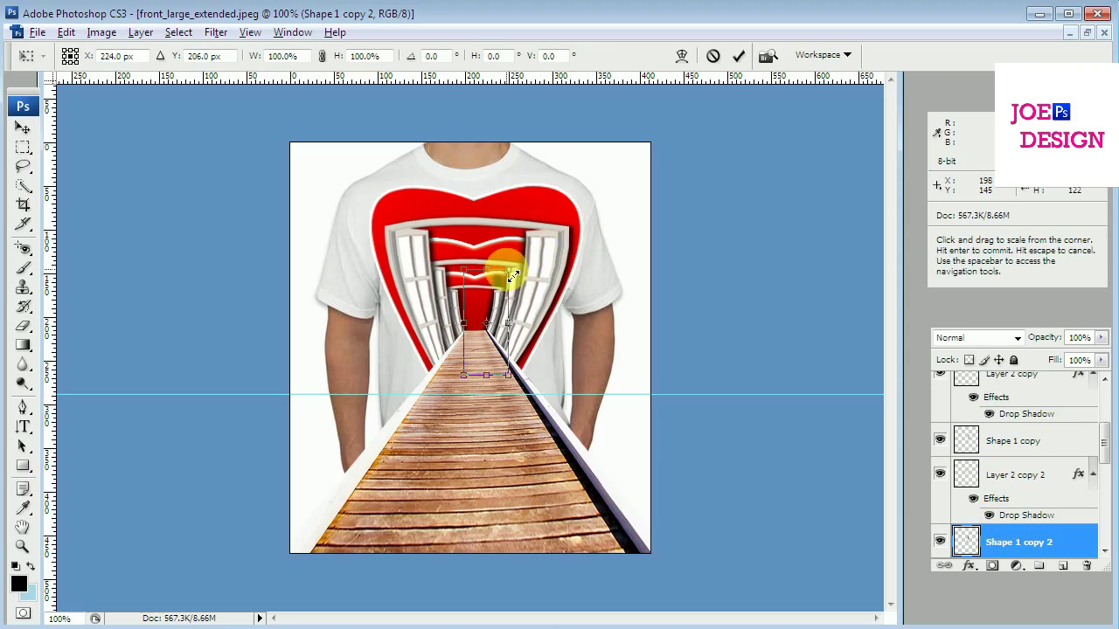
pyautogui.moveTo(512, 276); pyautogui.dragTo(502, 282)
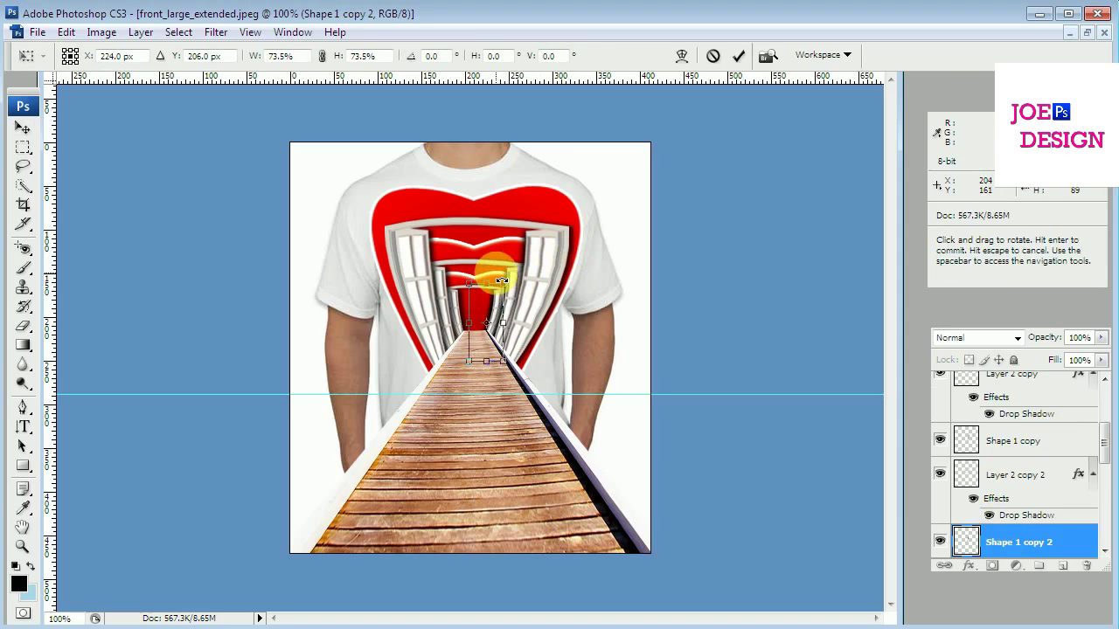
pyautogui.press('Return')
pyautogui.press('p')
pyautogui.click(443, 291)
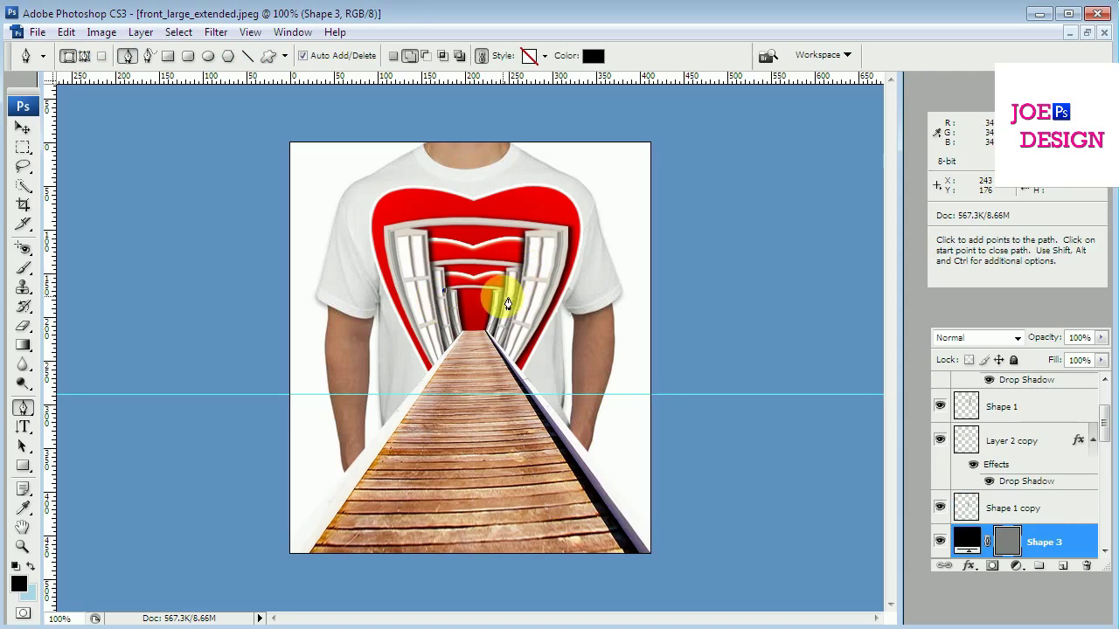
# Draw a closed black tunnel shape with the Pen tool at the corridor's far end.
pyautogui.click(507, 298)
pyautogui.moveTo(506, 298); pyautogui.dragTo(522, 306)
pyautogui.keyDown('alt'); pyautogui.click(500, 291); pyautogui.keyUp('alt')
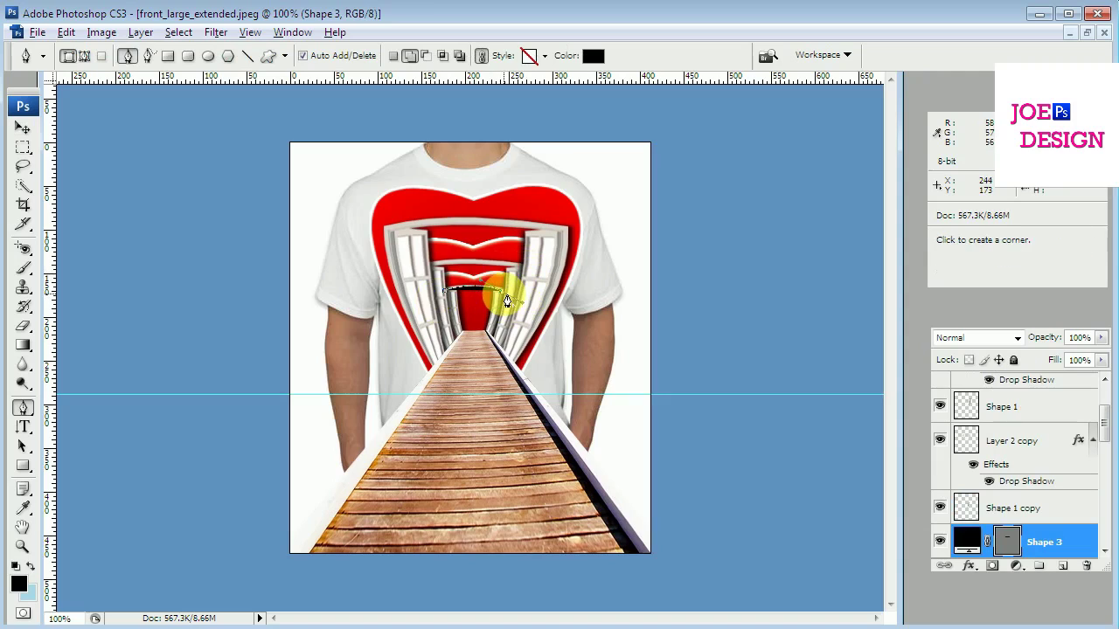
pyautogui.click(480, 355)
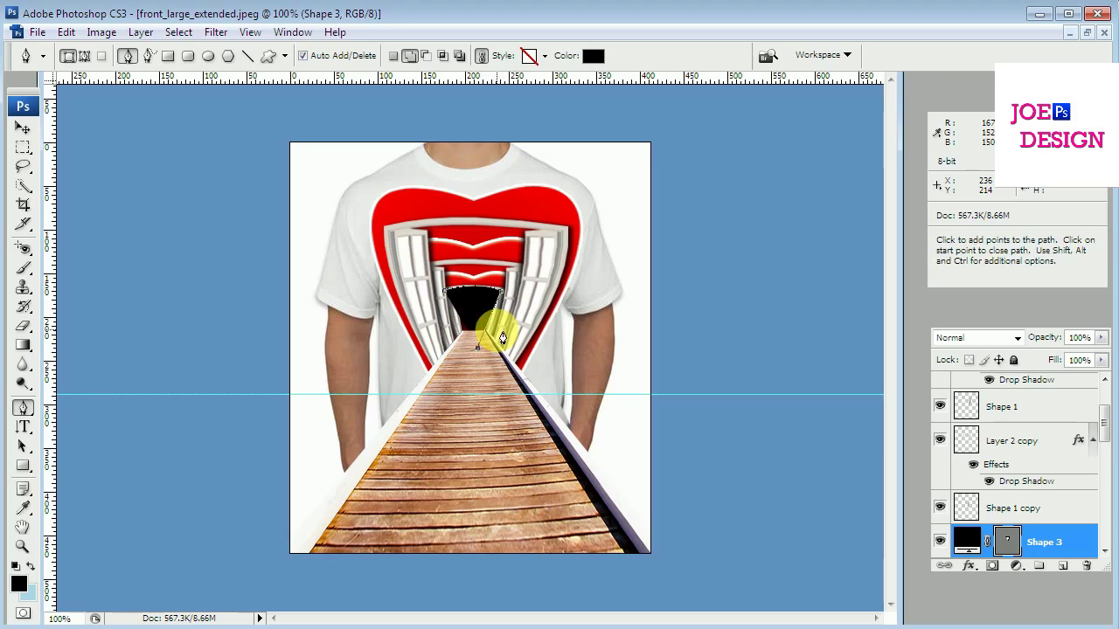
pyautogui.click(438, 294)
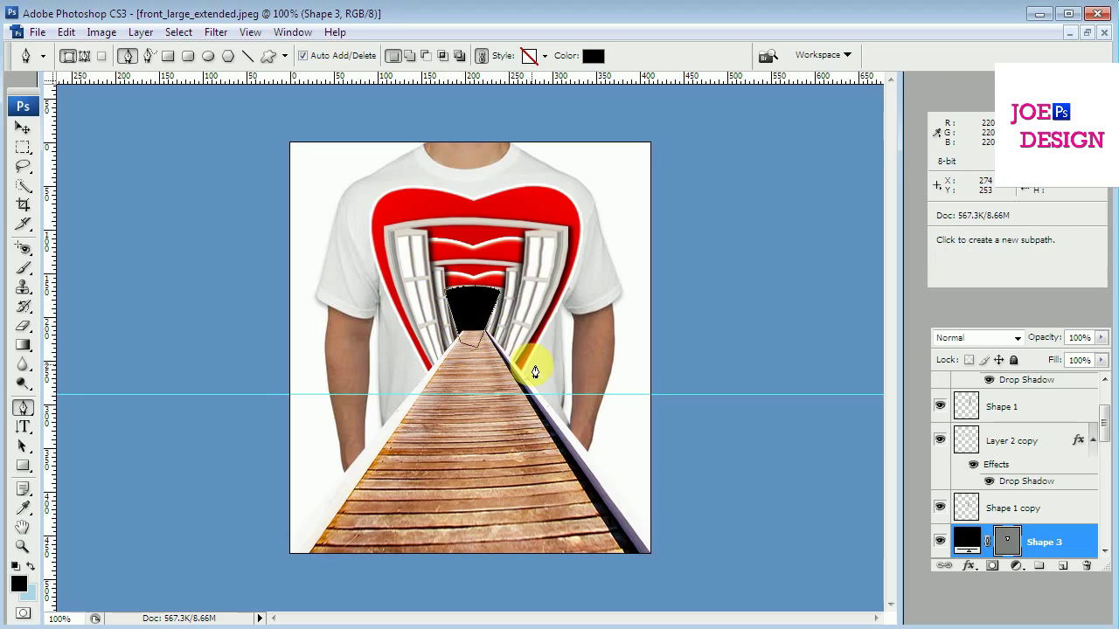
# Reorder the tunnel shape layer in the stack and rasterize it.
pyautogui.hotkey('ctrl', '[')
pyautogui.hotkey('ctrl', '[')
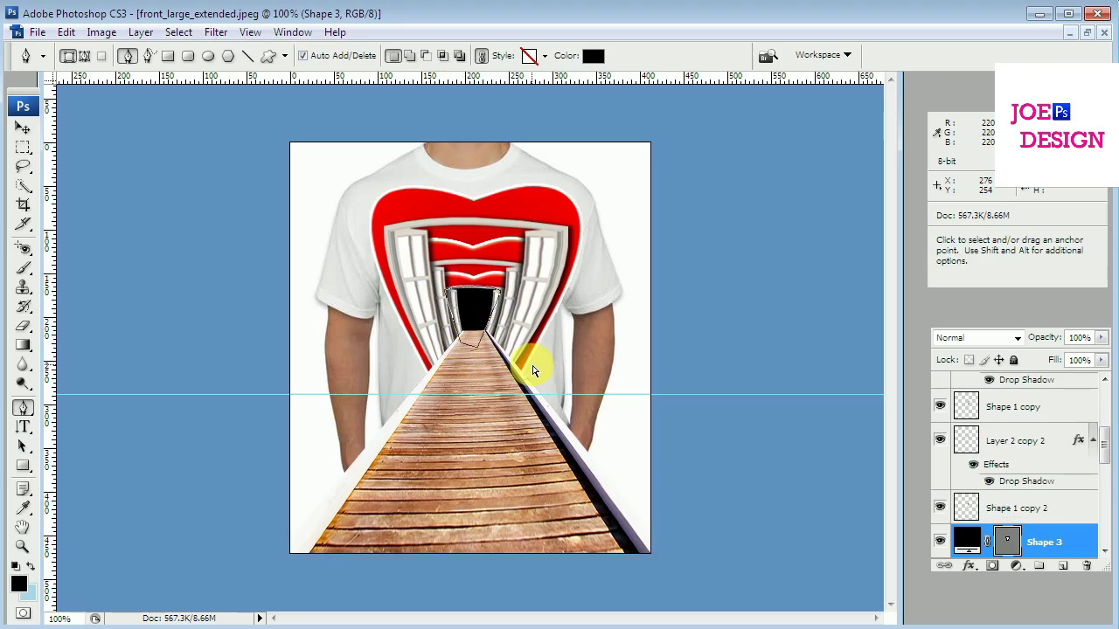
pyautogui.hotkey('ctrl', '[')
pyautogui.hotkey('ctrl', ']')
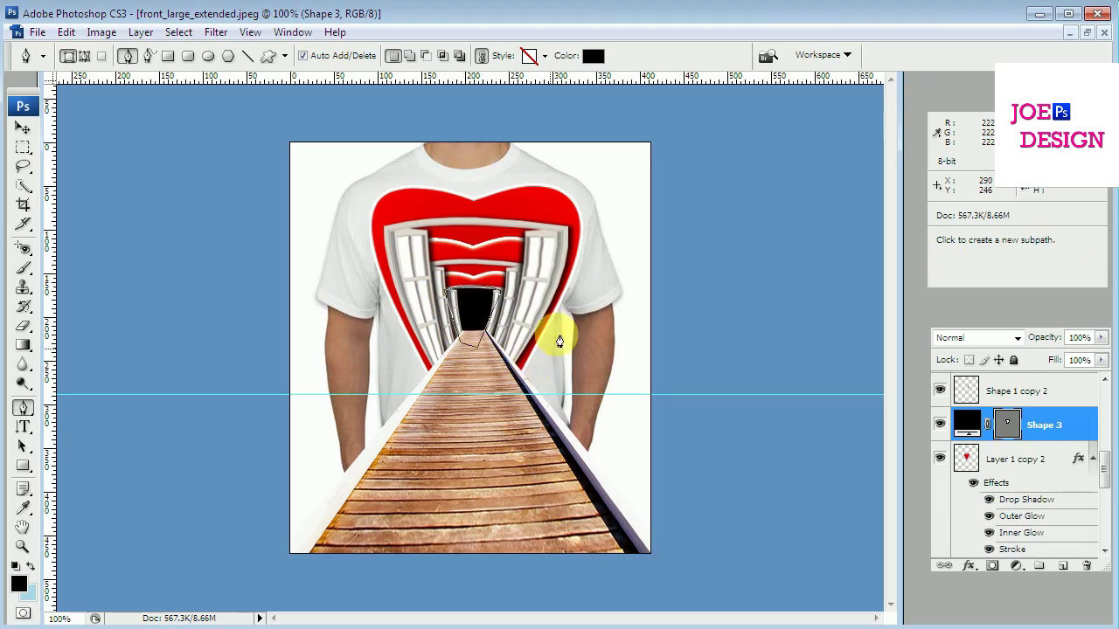
pyautogui.rightClick(1065, 426)
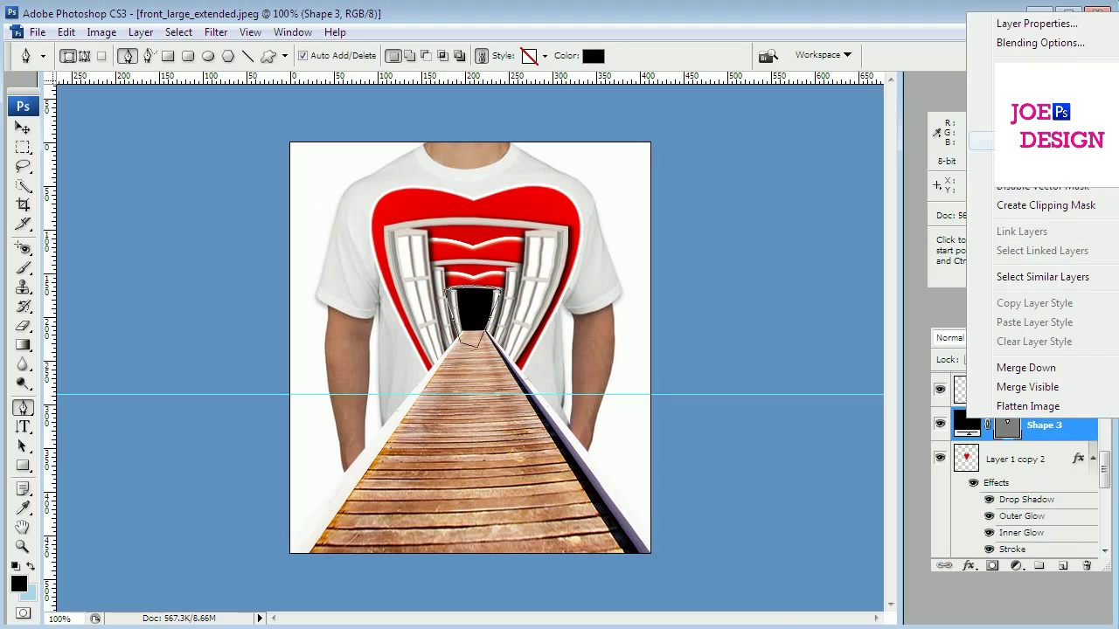
pyautogui.click(1049, 175)
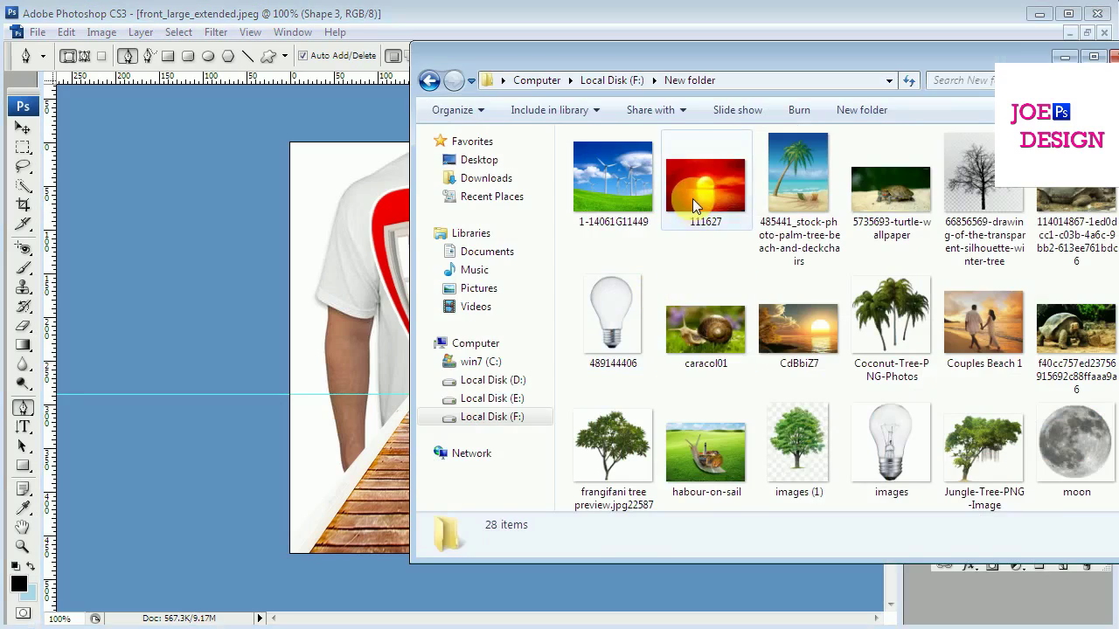
# Open 111627.jpg from folder 66 on the F: drive in Photoshop.
pyautogui.click(692, 198)
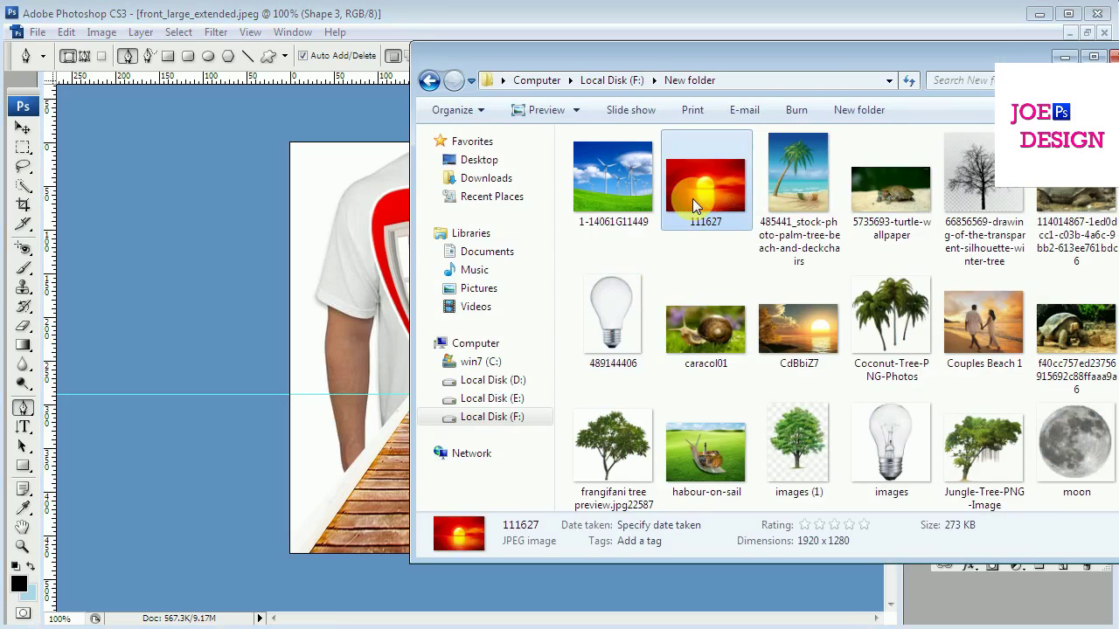
pyautogui.click(611, 79)
pyautogui.doubleClick(620, 253)
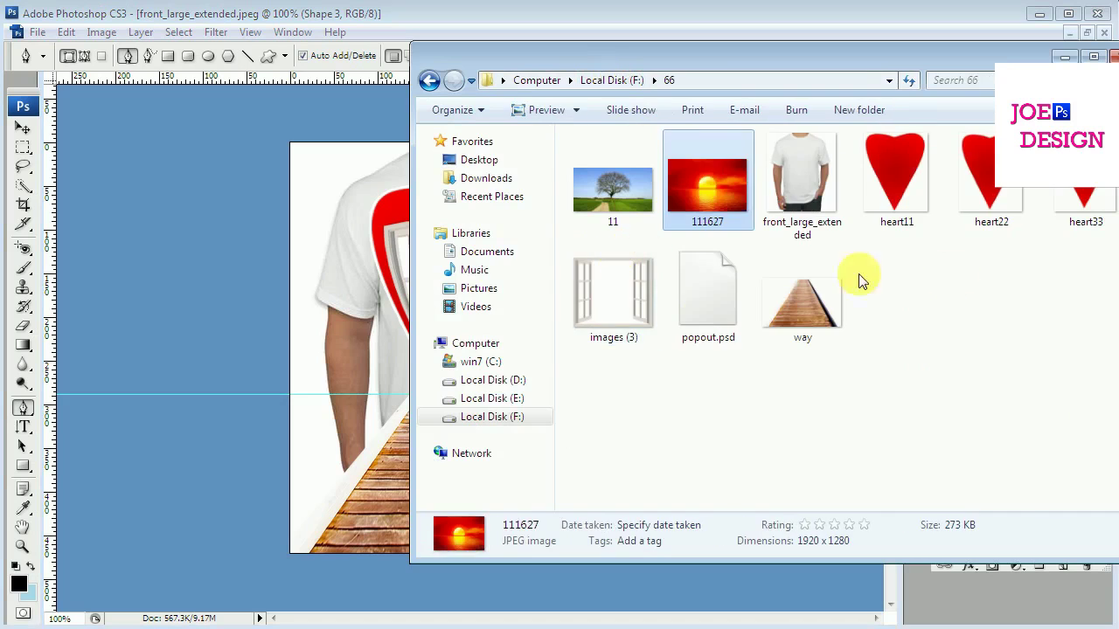
pyautogui.moveTo(713, 199); pyautogui.dragTo(311, 273)
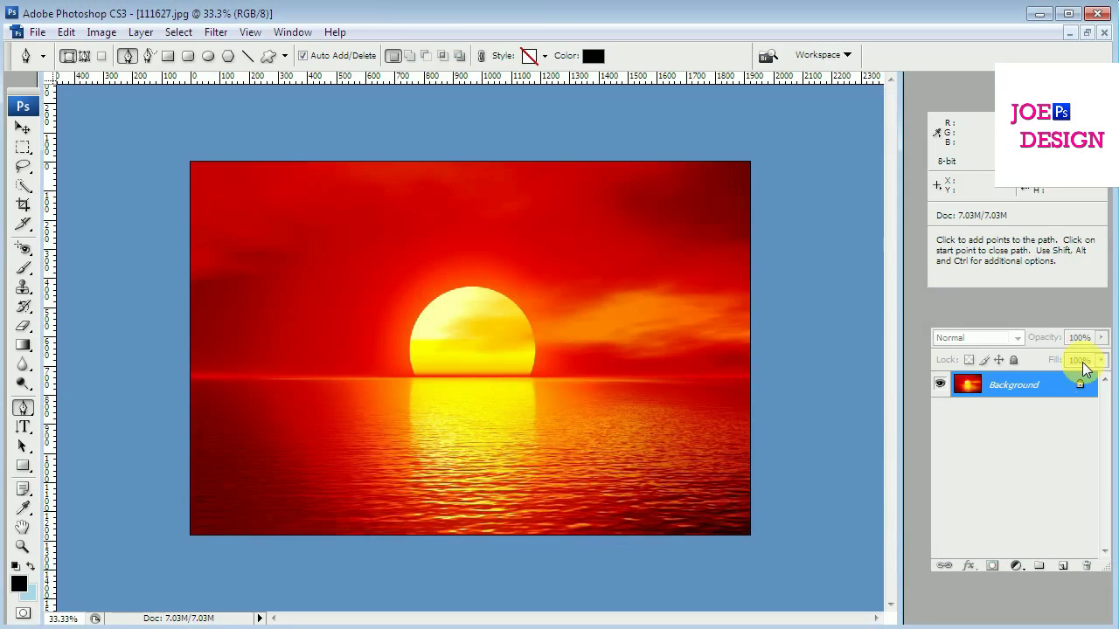
# Convert the sunset's Background to Layer 0 and scale it to about 22%.
pyautogui.doubleClick(1078, 386)
pyautogui.click(706, 201)
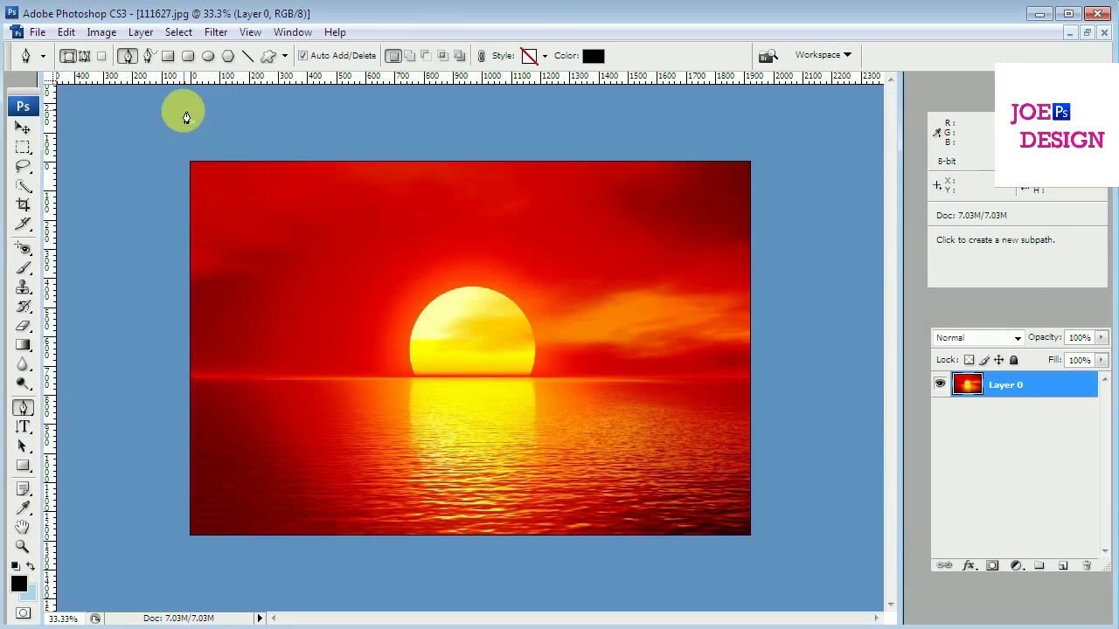
pyautogui.click(24, 128)
pyautogui.hotkey('ctrl', 't')
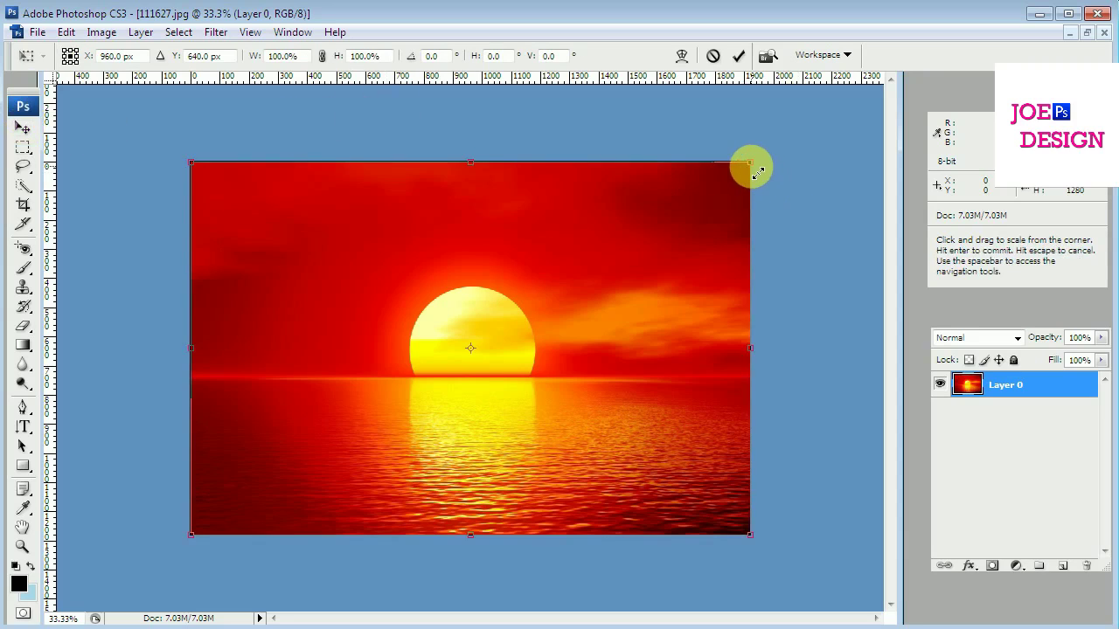
pyautogui.moveTo(757, 171); pyautogui.dragTo(524, 313)
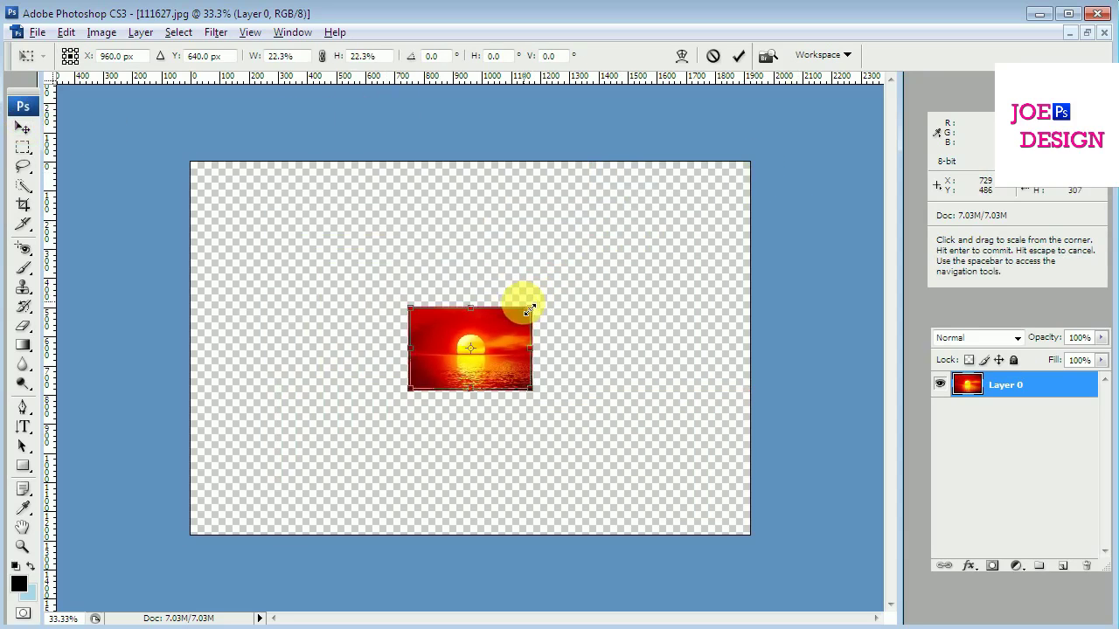
pyautogui.press('Return')
# Copy the scaled sunset into front_large_extended and position it over the corridor.
pyautogui.click(1086, 32)
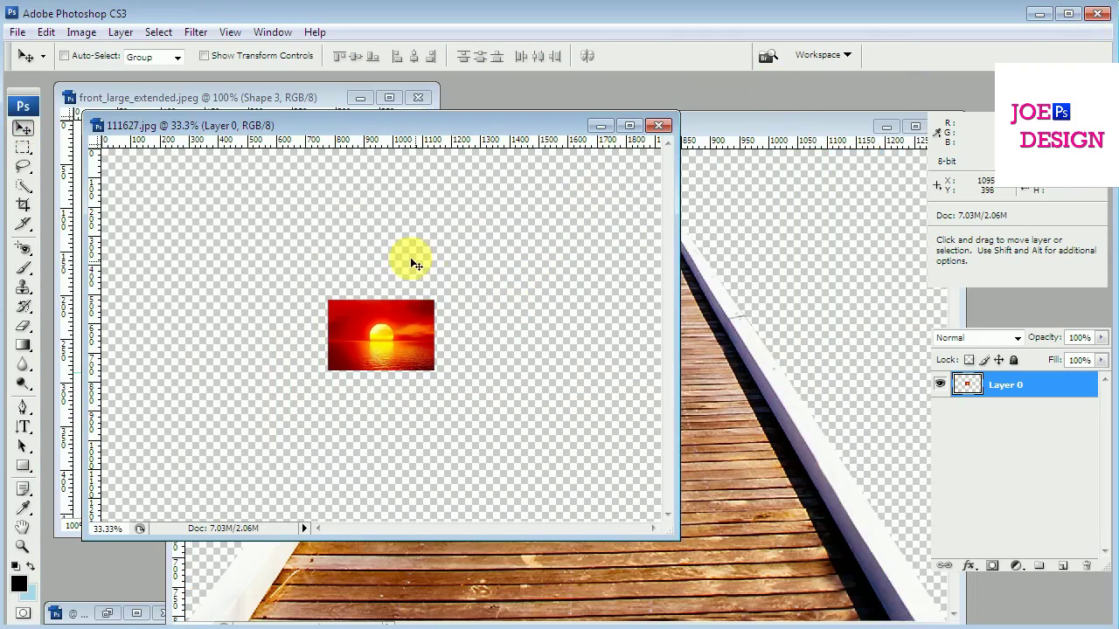
pyautogui.click(887, 126)
pyautogui.moveTo(411, 132); pyautogui.dragTo(568, 114)
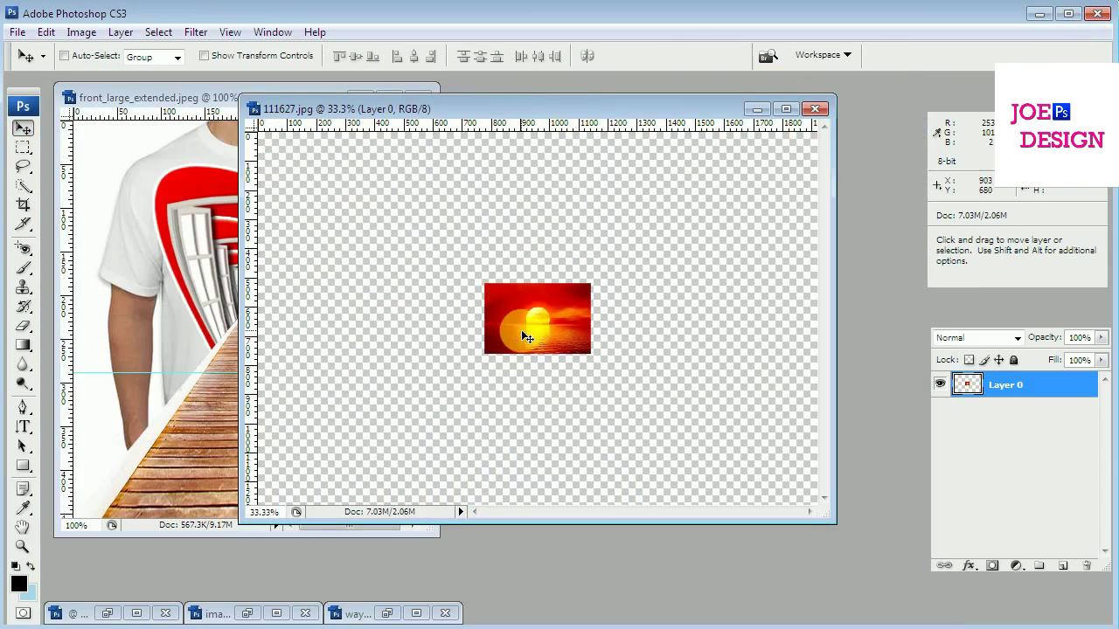
pyautogui.moveTo(521, 329); pyautogui.dragTo(285, 298)
pyautogui.click(757, 108)
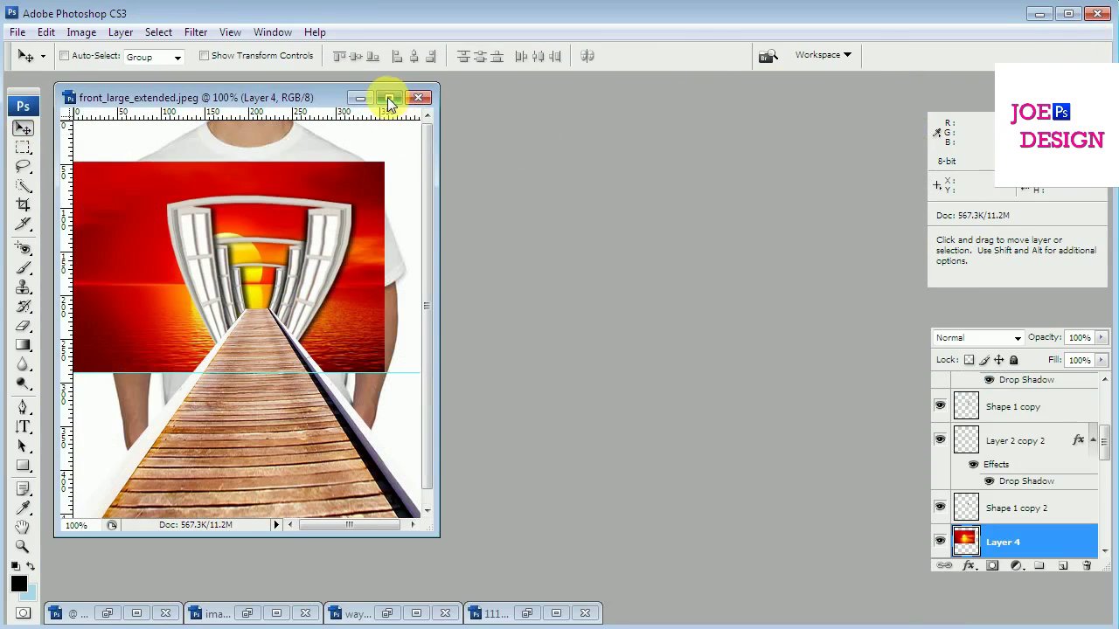
pyautogui.click(389, 97)
pyautogui.moveTo(367, 224); pyautogui.dragTo(399, 250)
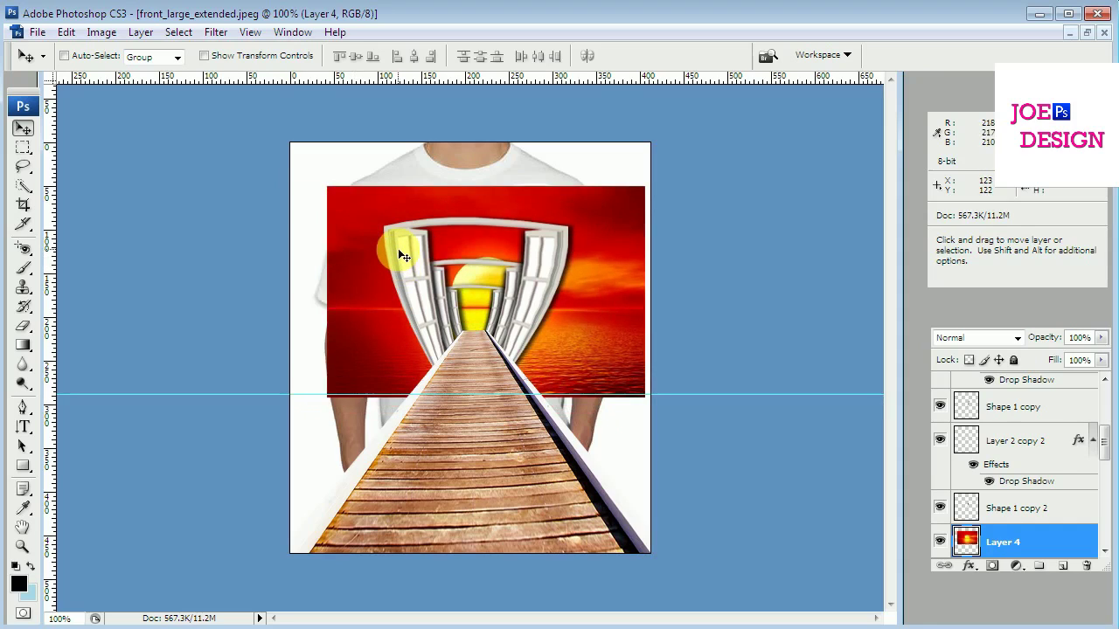
# Shrink the sunset into the tunnel opening and raise it above the tunnel shape.
pyautogui.hotkey('ctrl', 't')
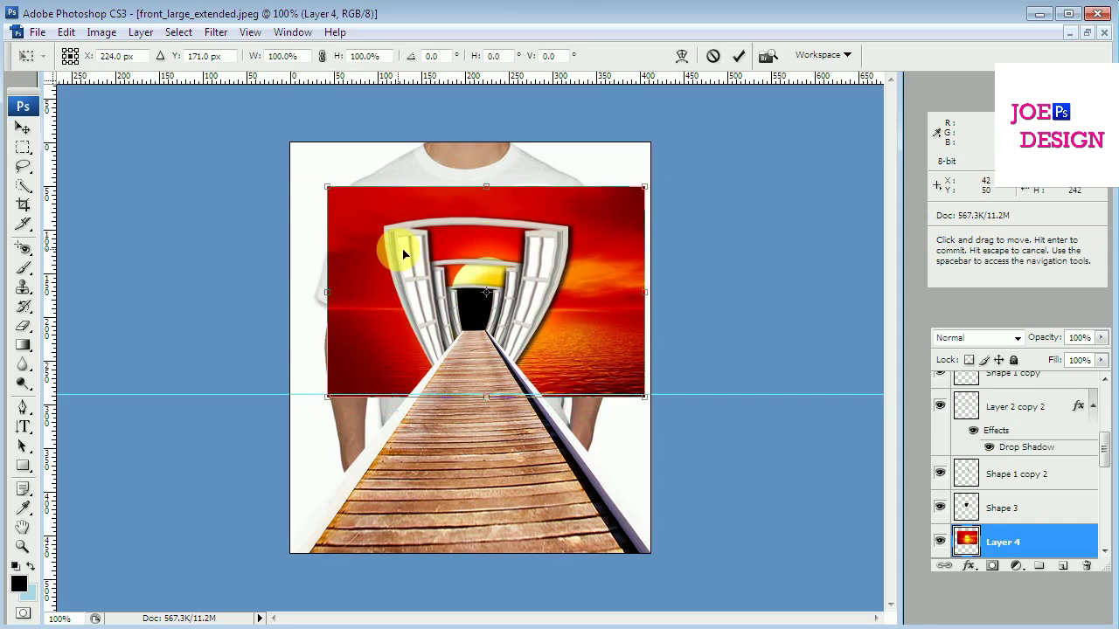
pyautogui.moveTo(647, 191)
pyautogui.mouseDown()
pyautogui.moveTo(554, 239)
pyautogui.moveTo(517, 274)
pyautogui.mouseUp()
pyautogui.moveTo(455, 297); pyautogui.dragTo(451, 306)
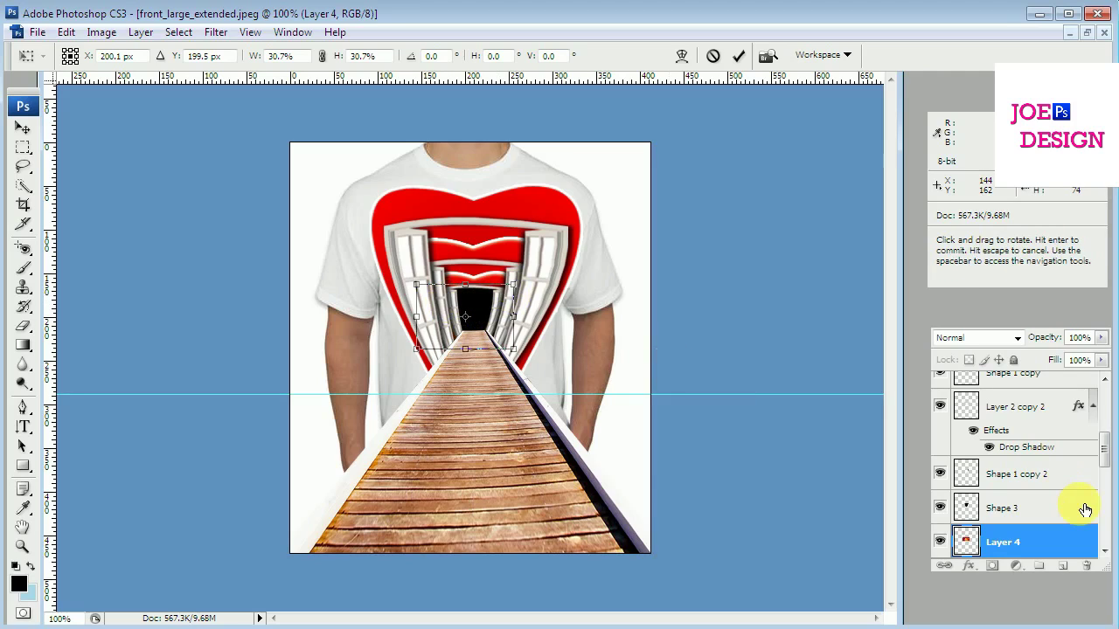
pyautogui.press('Return')
pyautogui.hotkey('ctrl', ']')
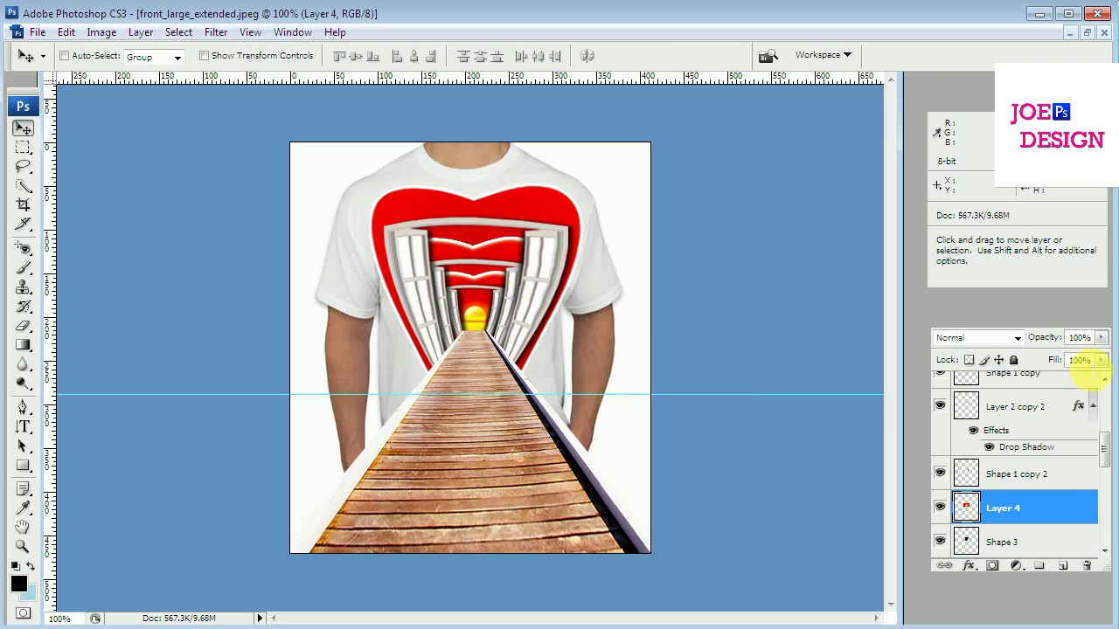
pyautogui.press('Down')
pyautogui.press('Down')
pyautogui.press('Down')
pyautogui.press('Left')
# Hide the tunnel shape layer and clip the sunset to it.
pyautogui.click(939, 542)
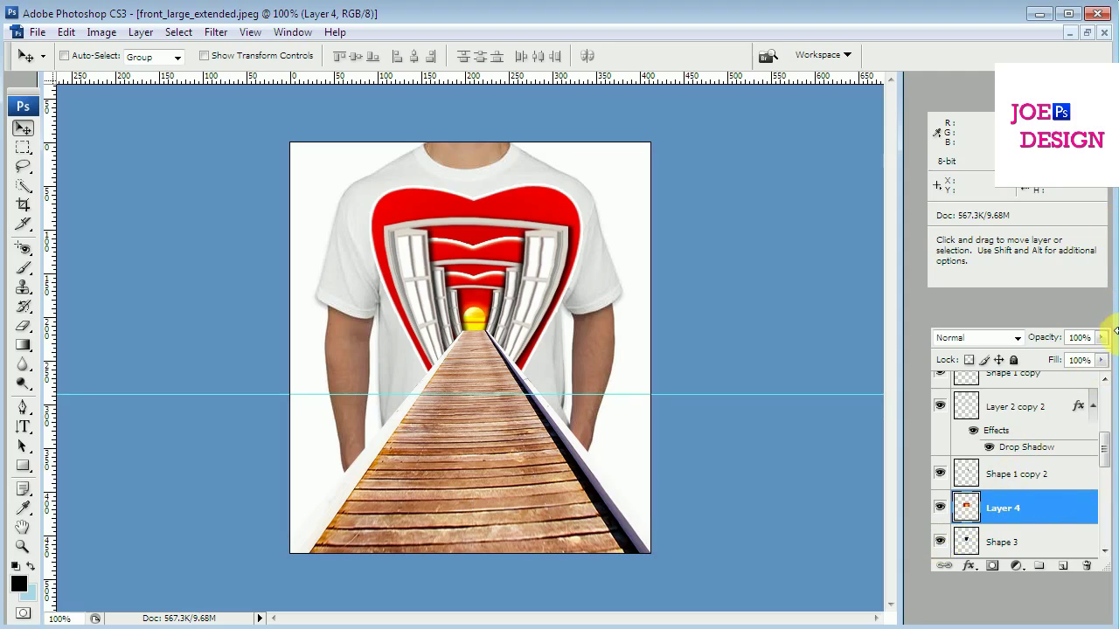
pyautogui.click(1108, 330)
pyautogui.click(1028, 481)
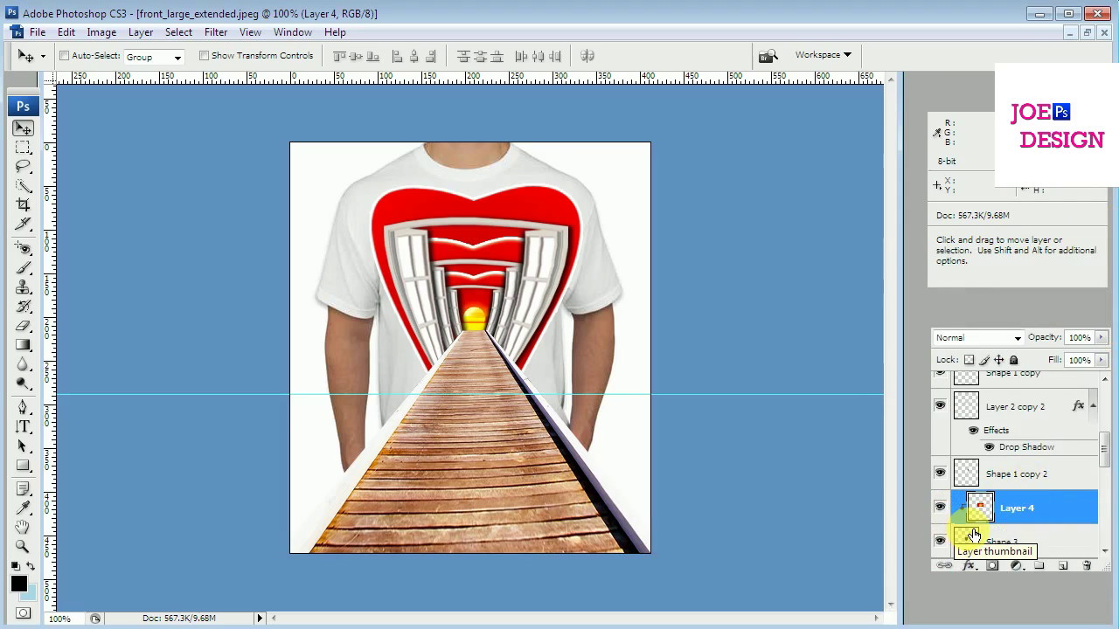
# Scale the sun to 76.9% and nudge it into place at the boardwalk's end.
pyautogui.hotkey('ctrl', 't')
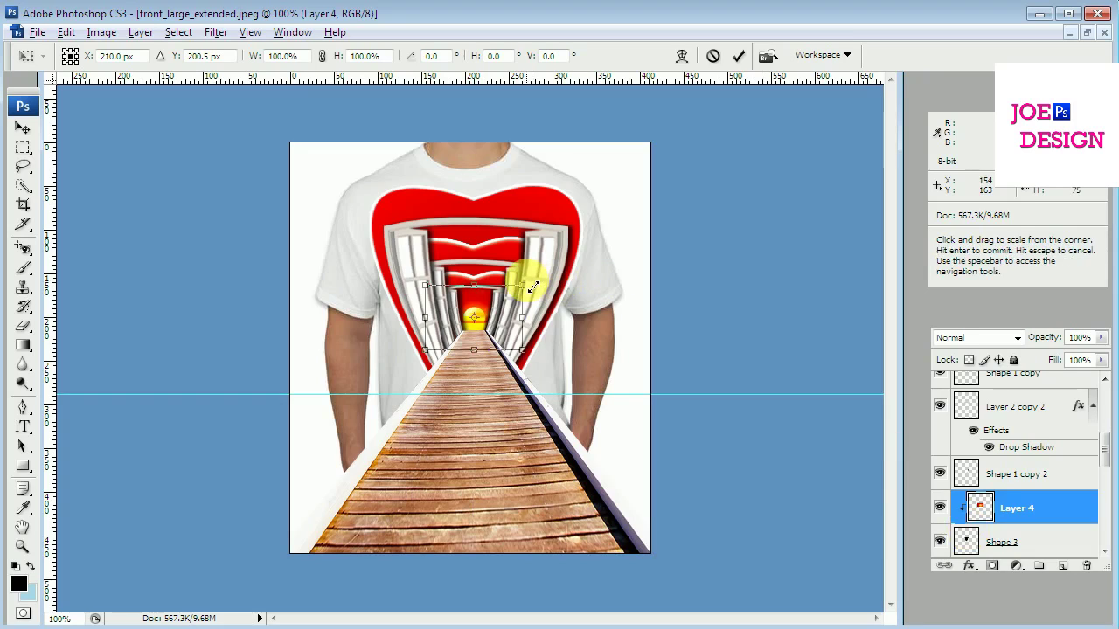
pyautogui.moveTo(533, 288); pyautogui.dragTo(522, 296)
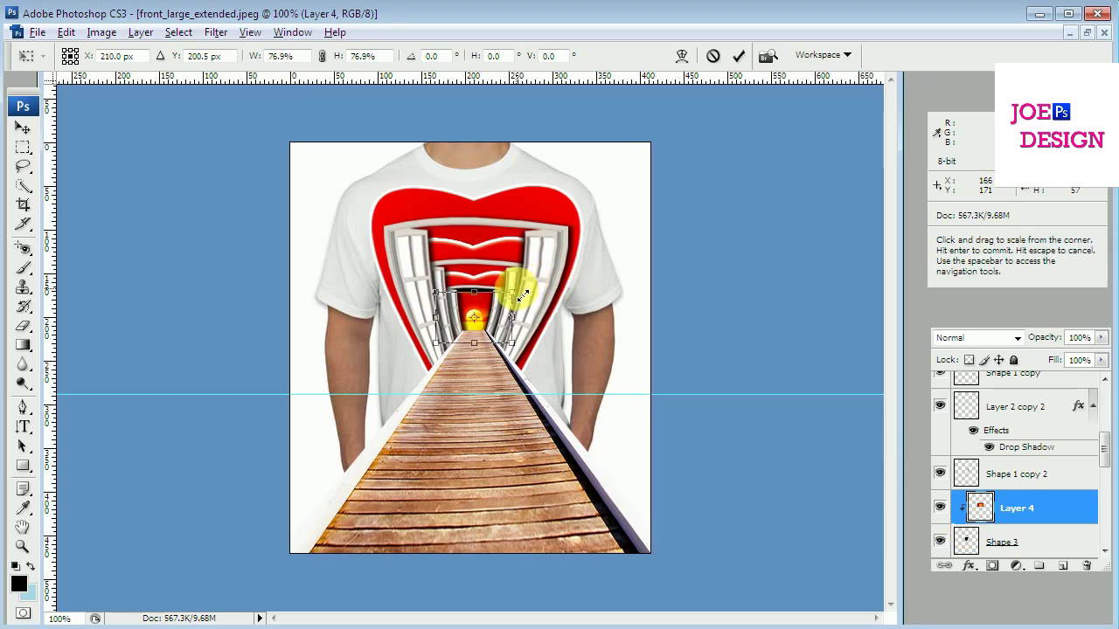
pyautogui.press('Return')
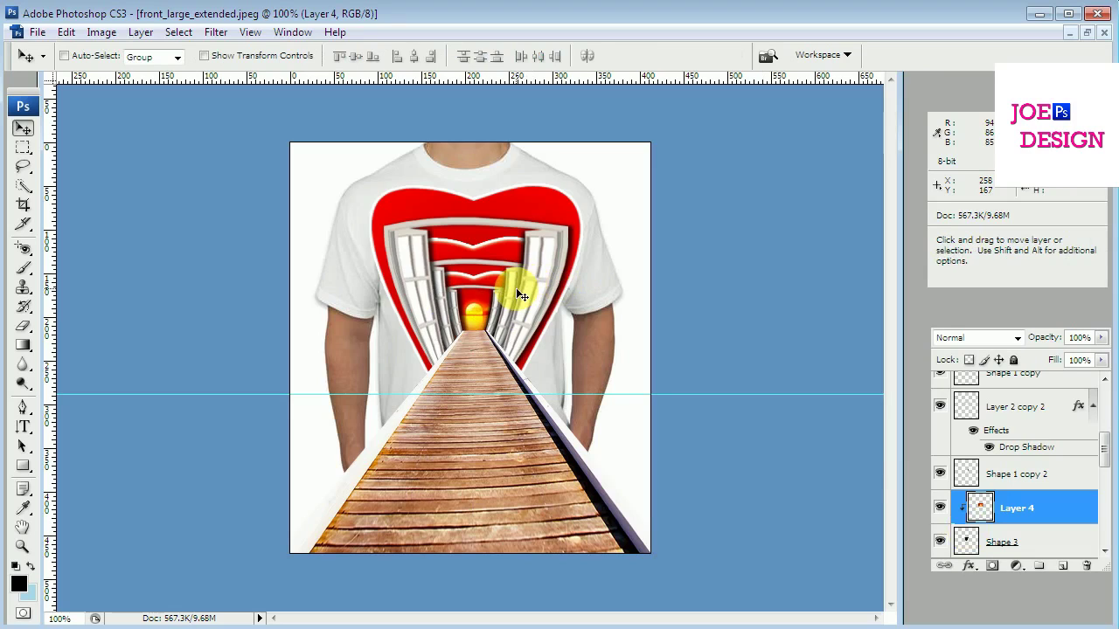
pyautogui.press('Up')
pyautogui.press('Down')
pyautogui.press('Down')
pyautogui.press('Down')
pyautogui.press('Up')
pyautogui.press('Down')
pyautogui.press('Up')
pyautogui.press('Up')
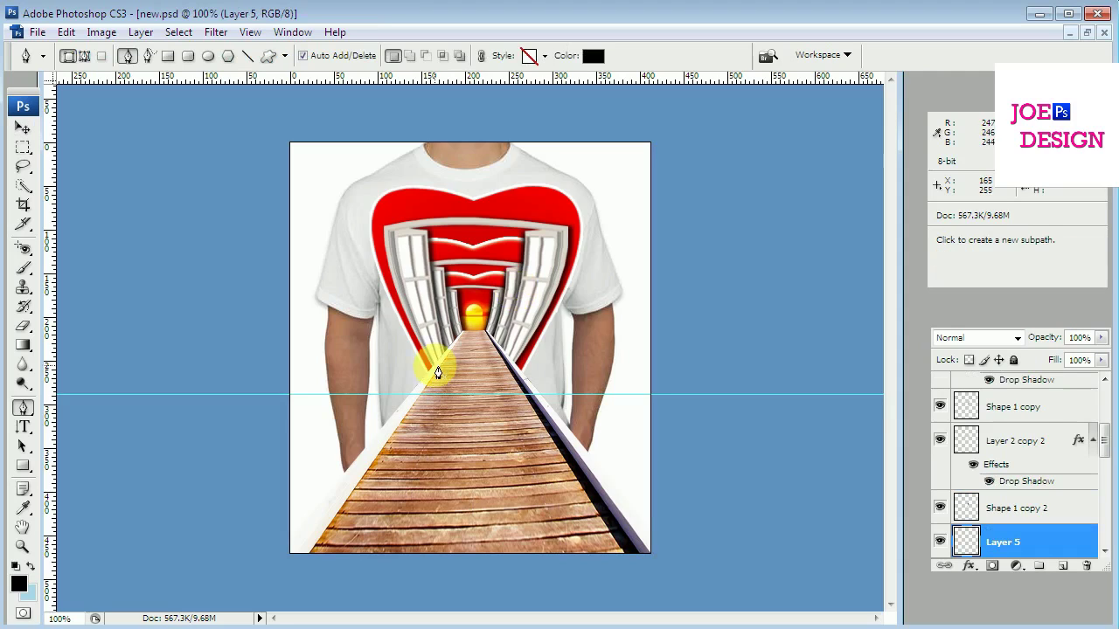
# Draw black Shape 4 from the boardwalk edges out to both bottom canvas corners.
pyautogui.click(436, 372)
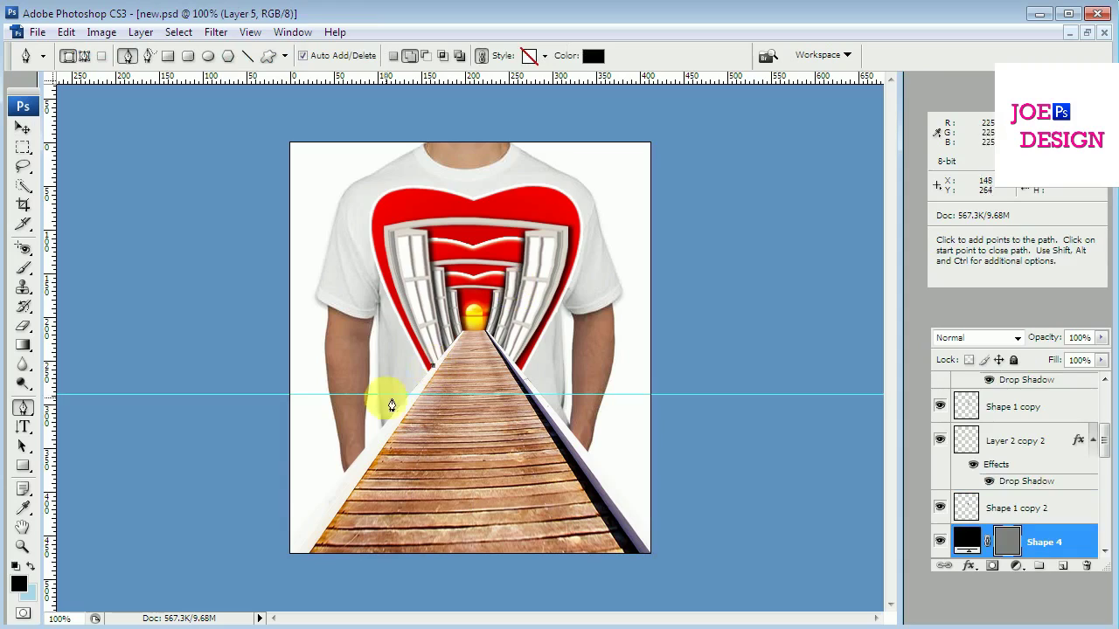
pyautogui.click(291, 528)
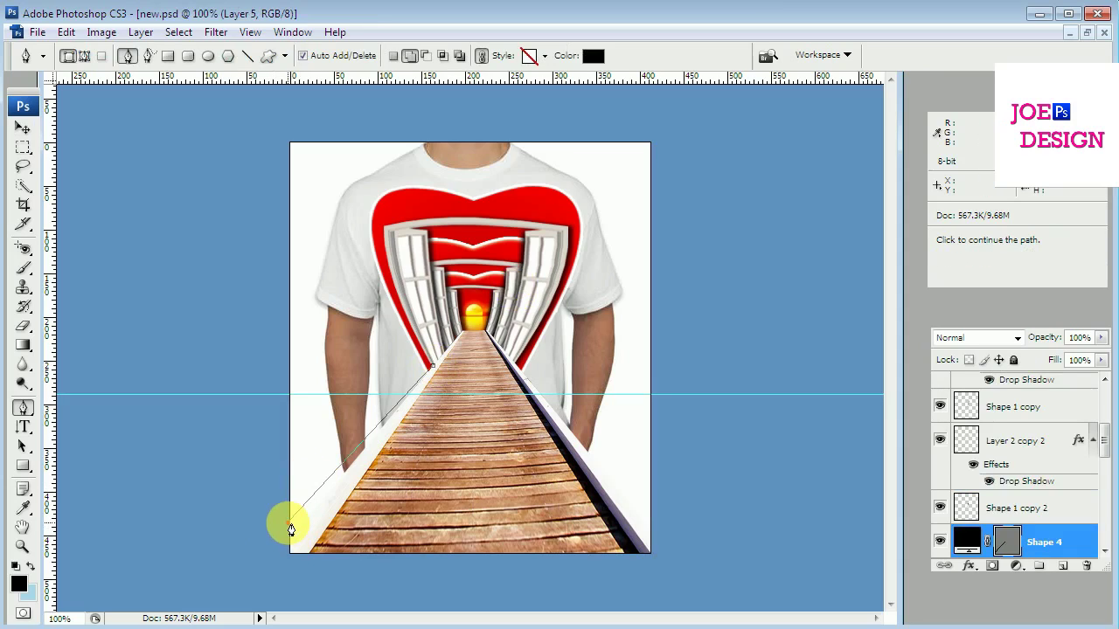
pyautogui.hotkey('ctrl', 'z')
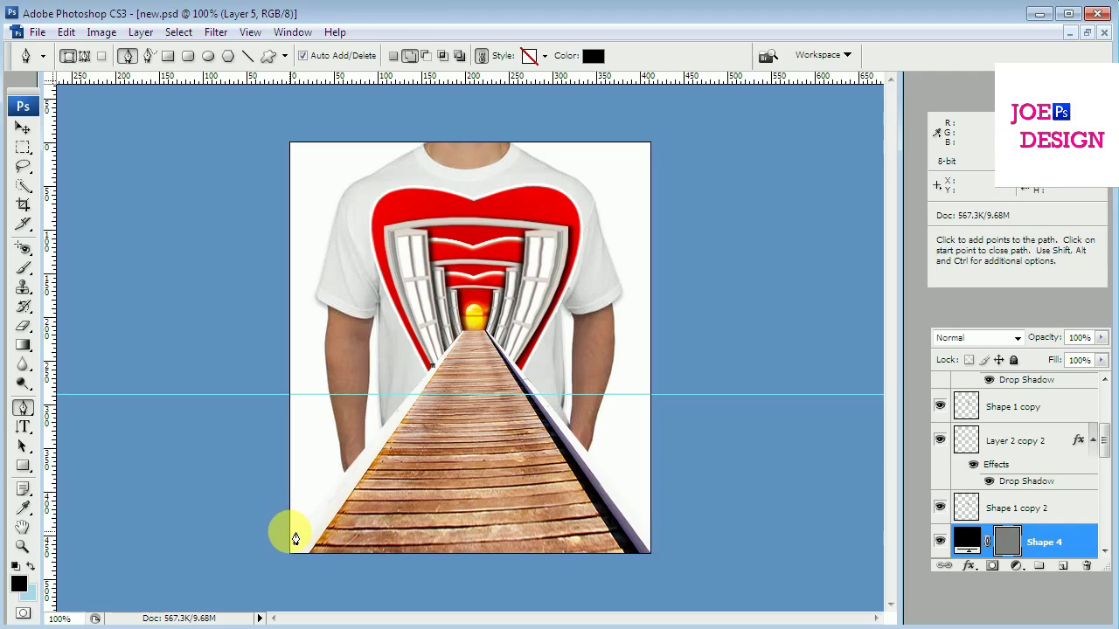
pyautogui.click(290, 530)
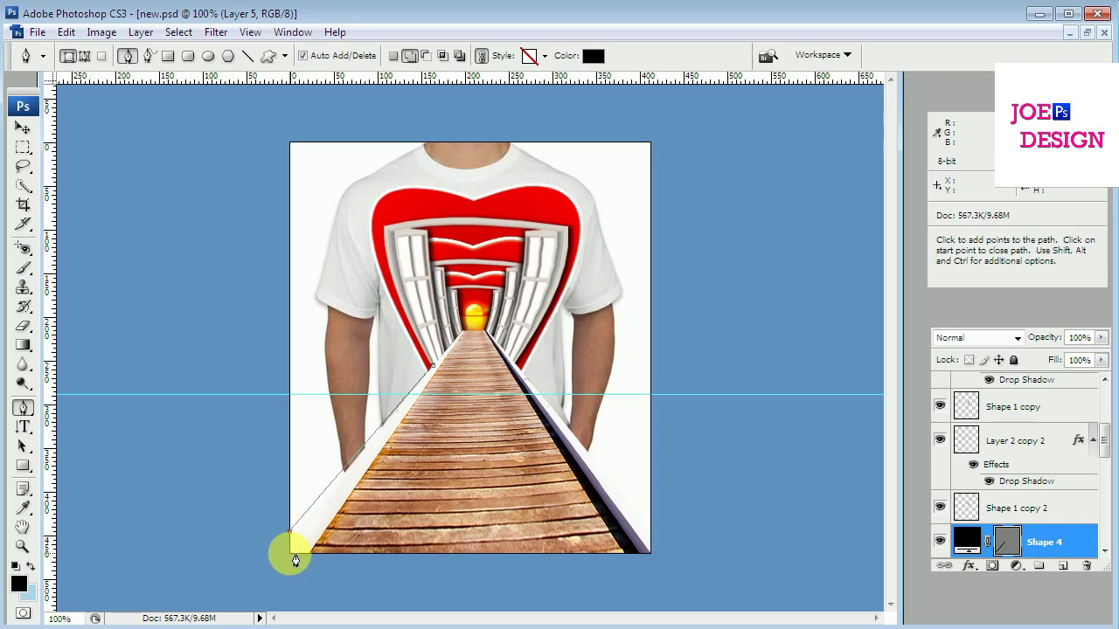
pyautogui.click(290, 552)
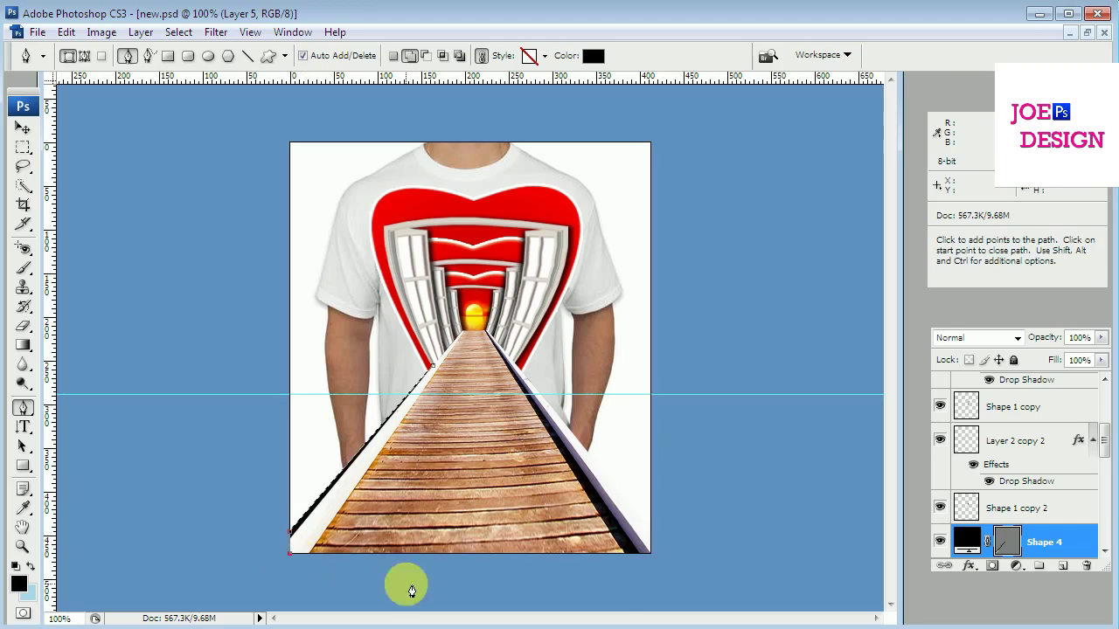
pyautogui.click(652, 553)
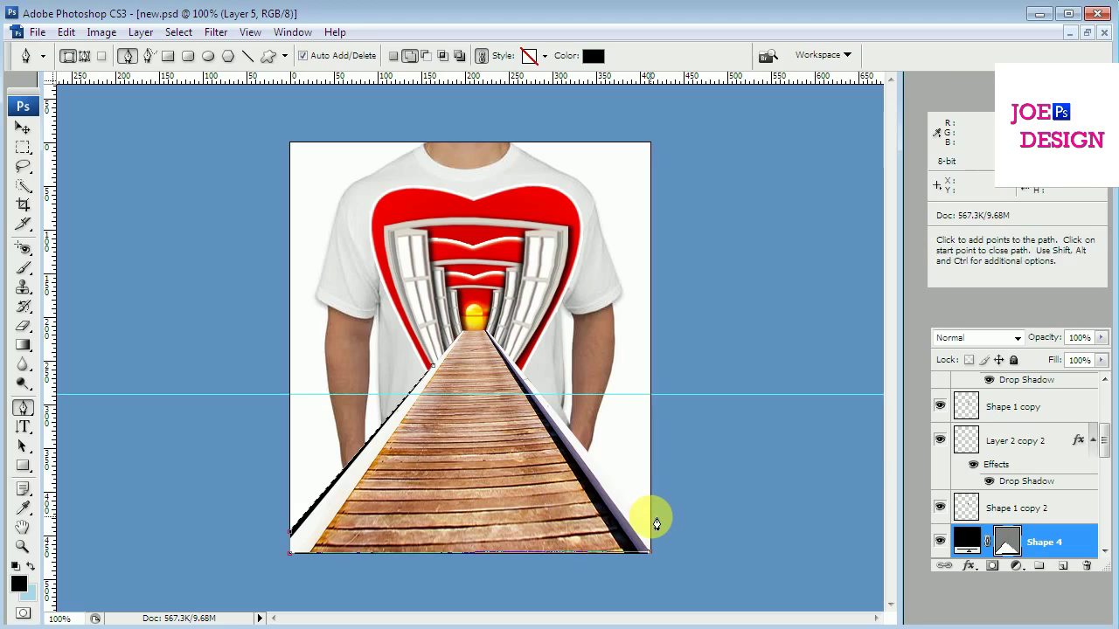
pyautogui.click(652, 516)
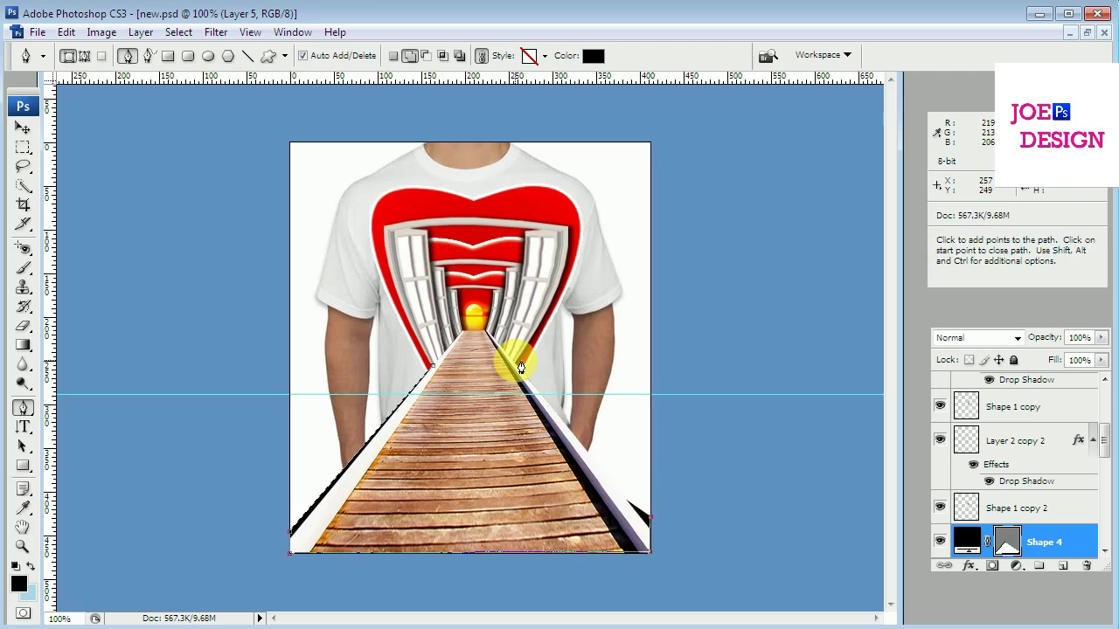
pyautogui.click(521, 367)
pyautogui.click(433, 366)
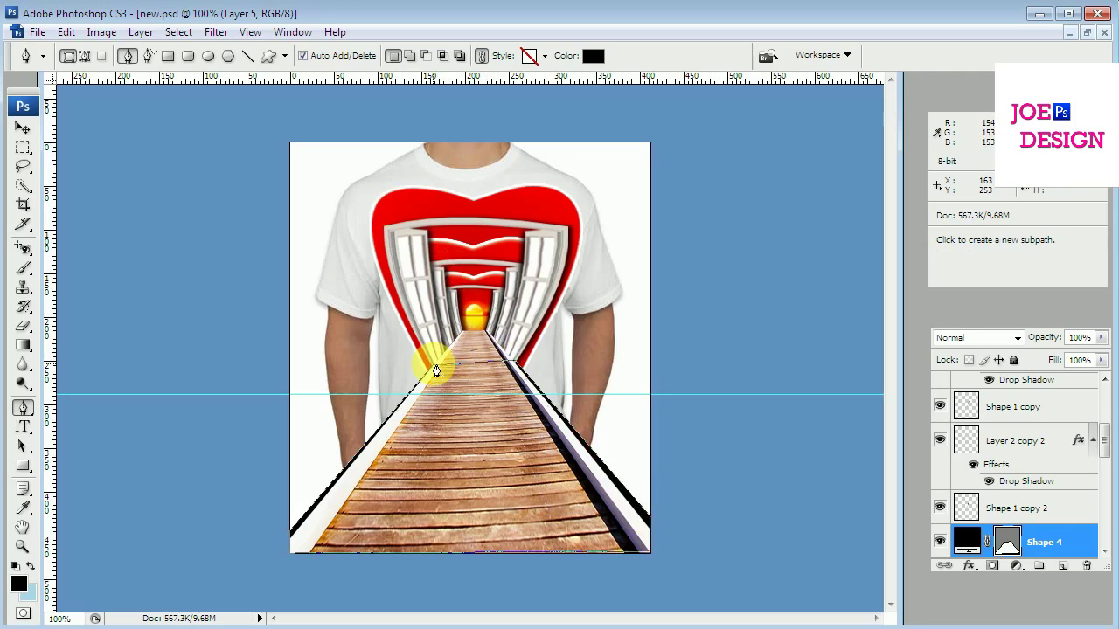
# Rasterize Shape 4 and pull its bottom corners slightly inward with Perspective.
pyautogui.rightClick(1062, 536)
pyautogui.click(1044, 251)
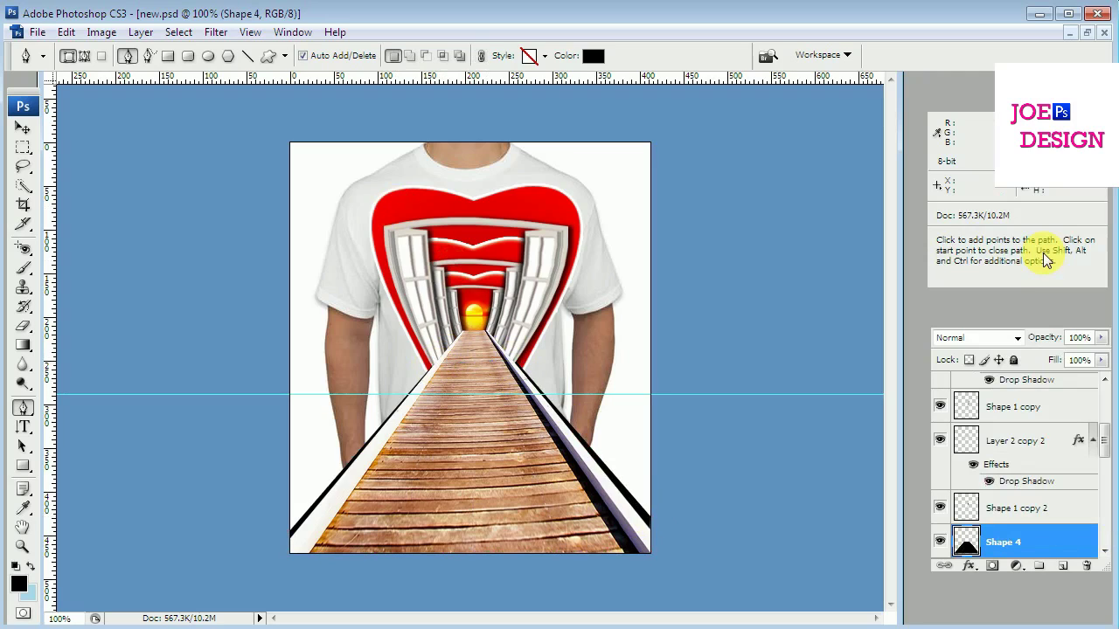
pyautogui.hotkey('ctrl', 't')
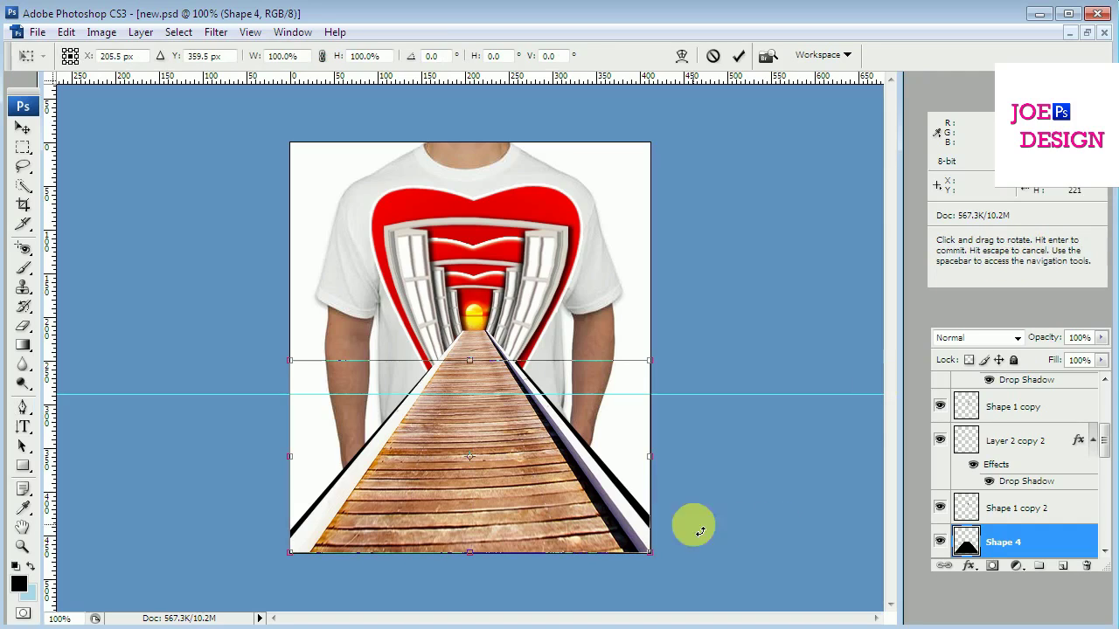
pyautogui.rightClick(584, 500)
pyautogui.click(651, 353)
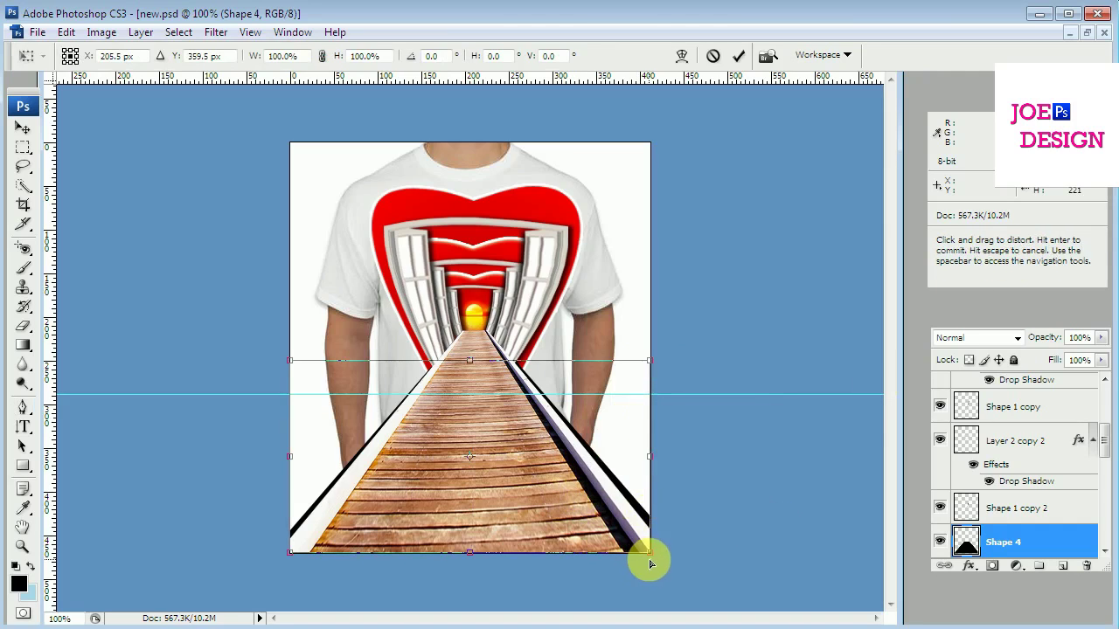
pyautogui.moveTo(650, 554); pyautogui.dragTo(647, 554)
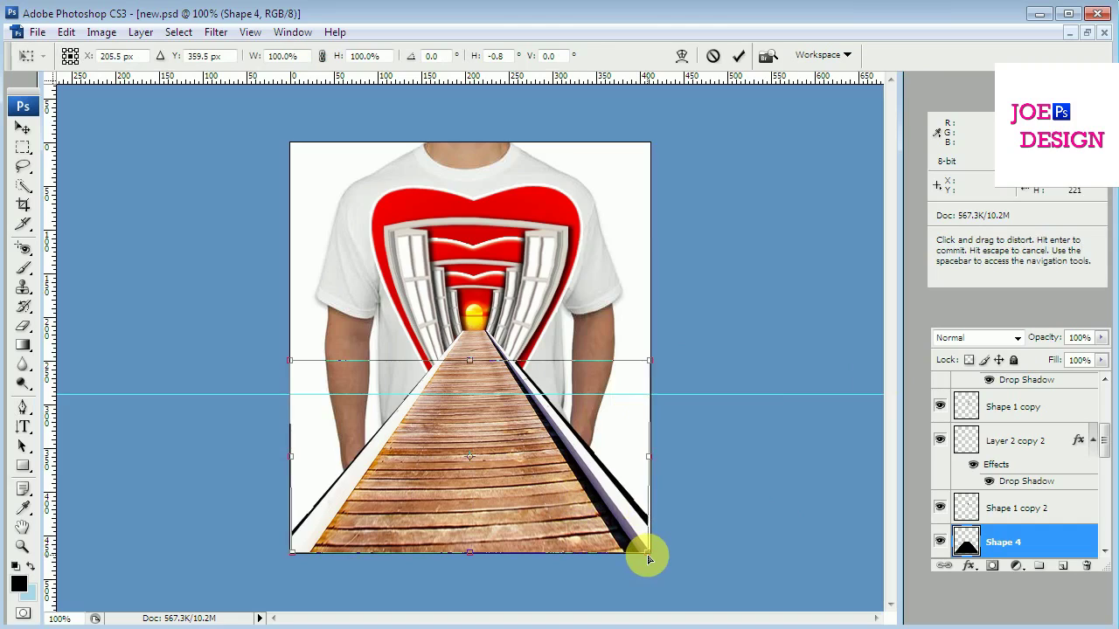
pyautogui.press('Return')
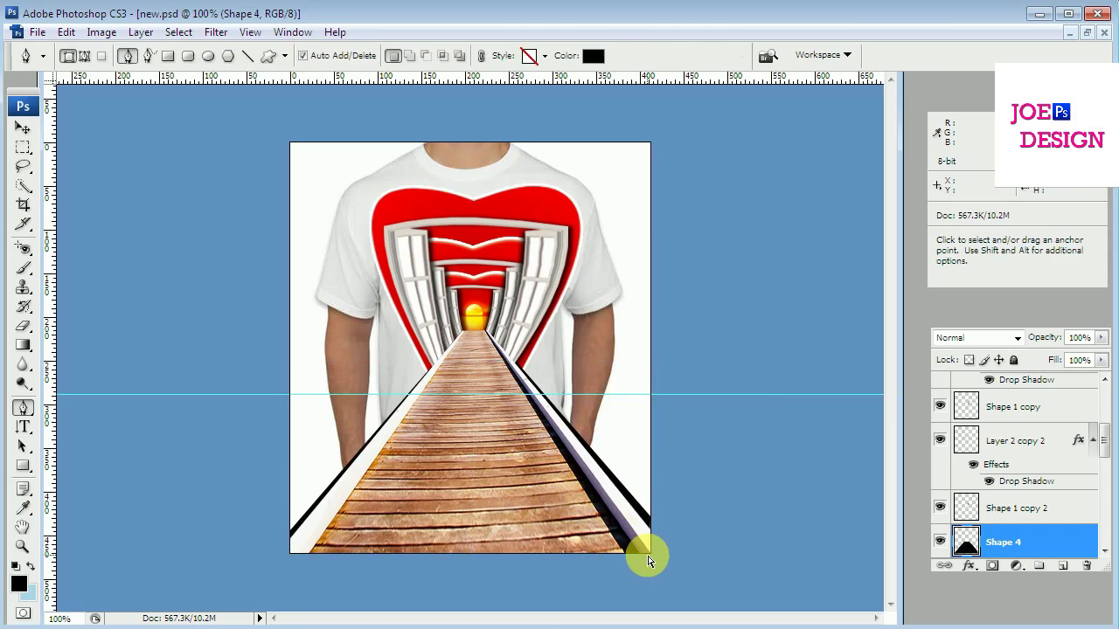
# Commit another transform on Shape 4 and rasterize it again.
pyautogui.hotkey('ctrl', 't')
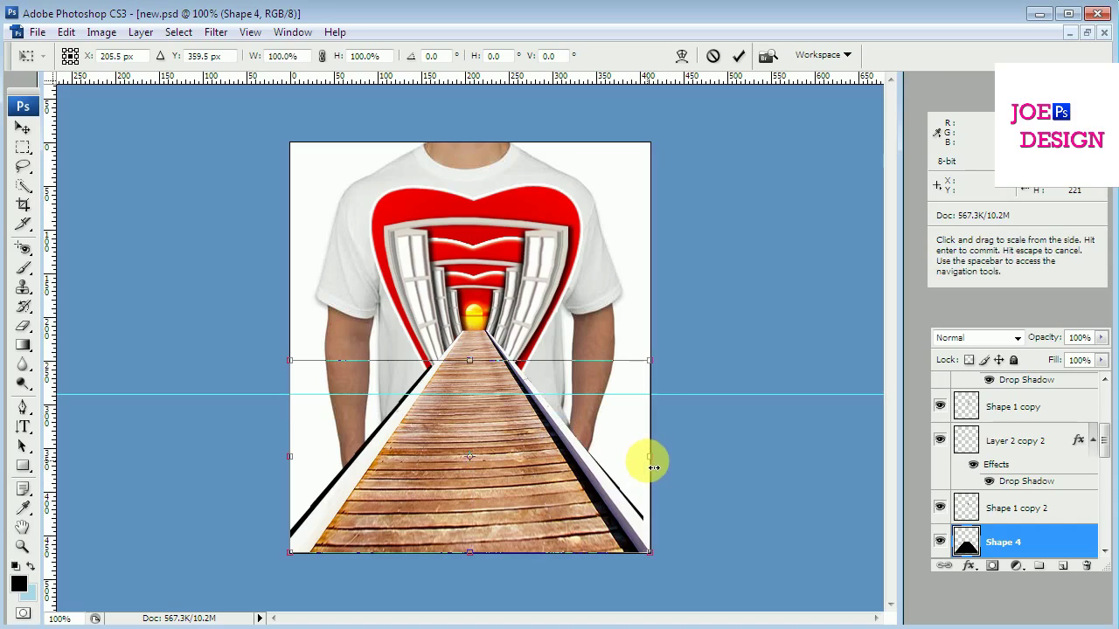
pyautogui.press('Return')
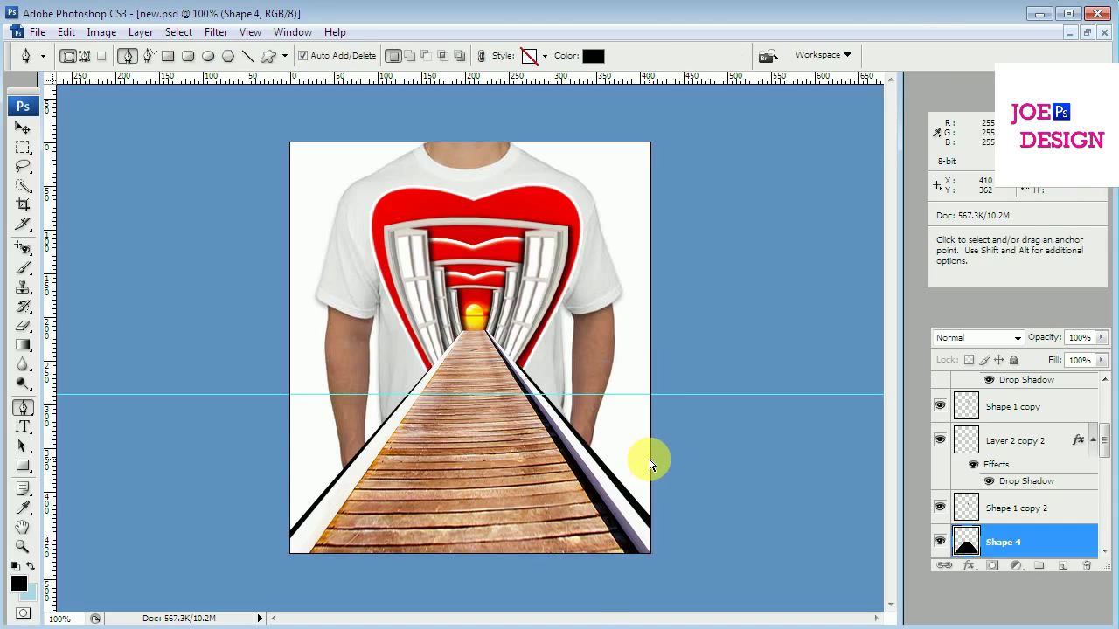
pyautogui.rightClick(1031, 542)
pyautogui.click(1044, 266)
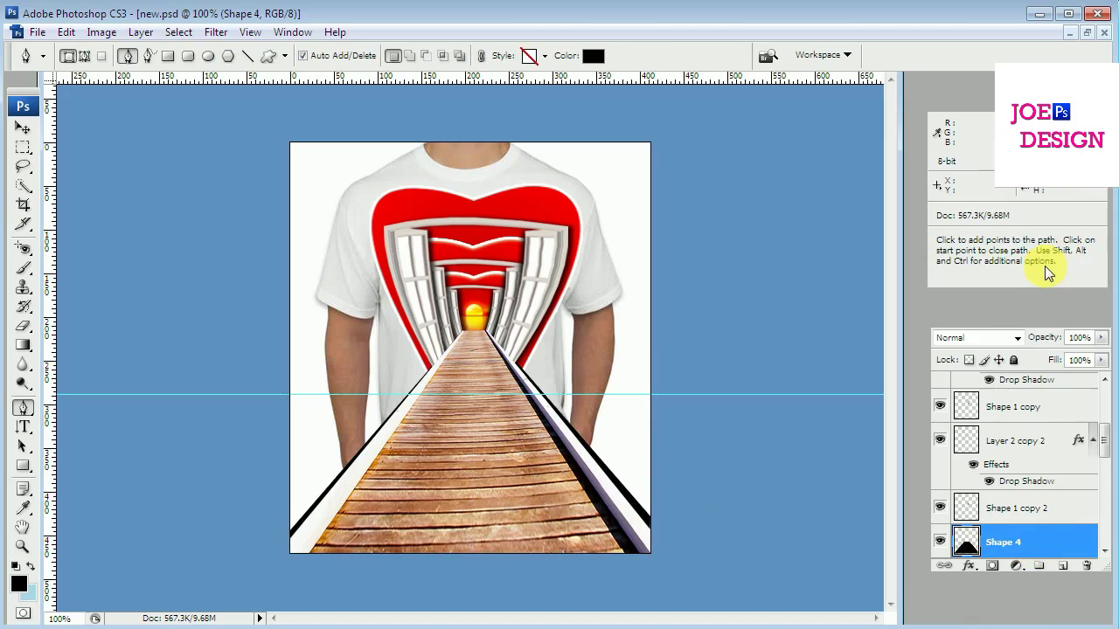
# Apply a Gaussian Blur with radius 210 to the black edge layer.
pyautogui.click(216, 32)
pyautogui.moveTo(306, 208)
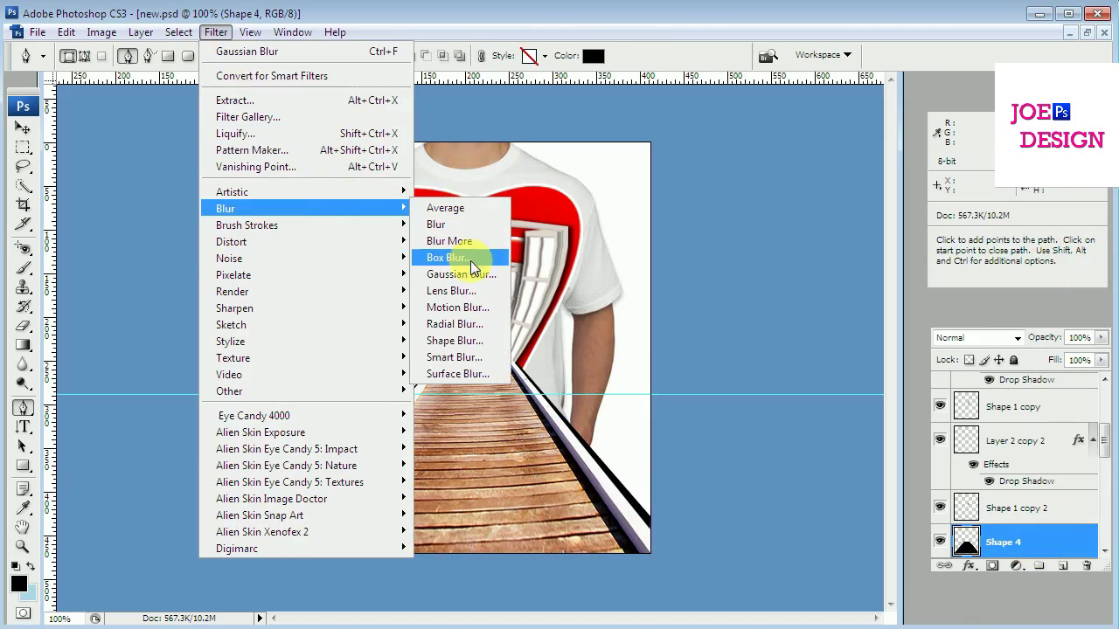
pyautogui.click(467, 277)
pyautogui.write('2')
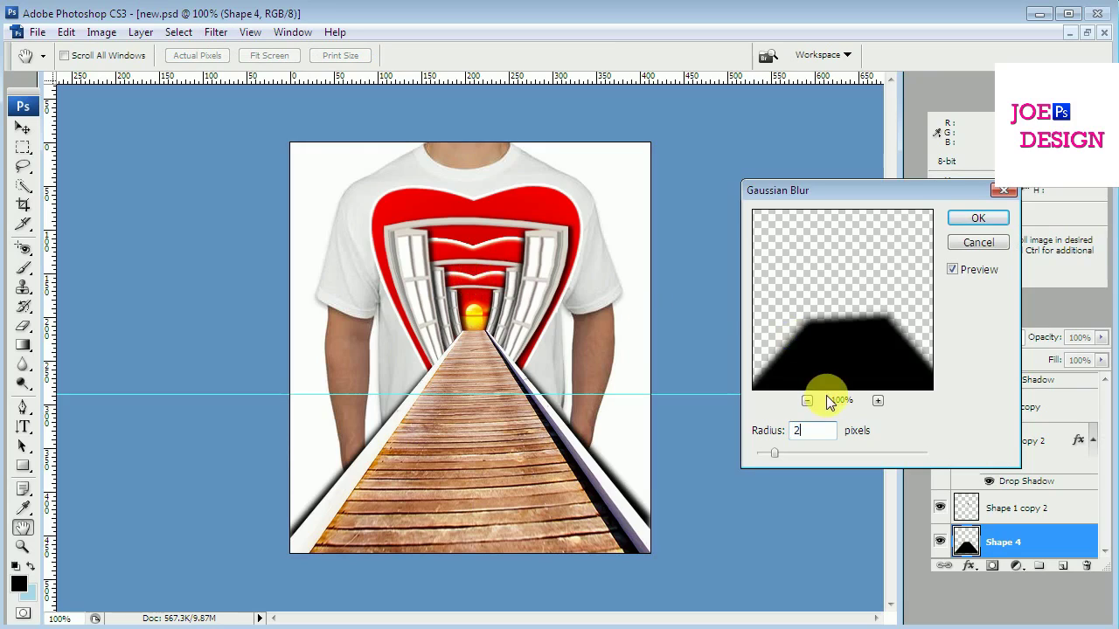
pyautogui.write('10')
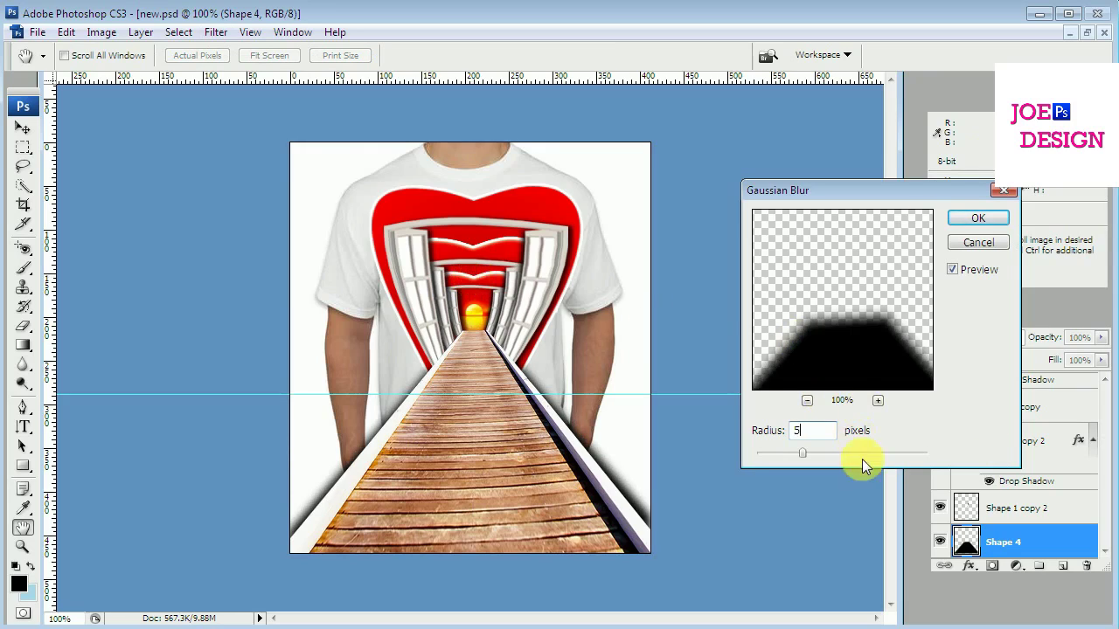
pyautogui.click(972, 218)
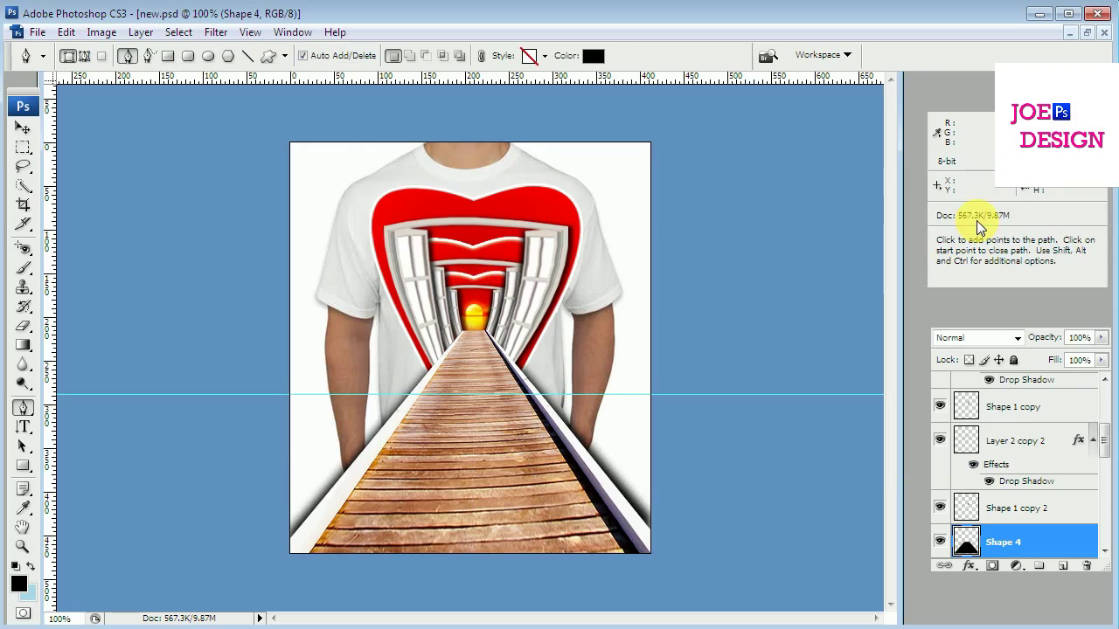
# Narrow the blurred shadow layer slightly from the right.
pyautogui.hotkey('ctrl', 't')
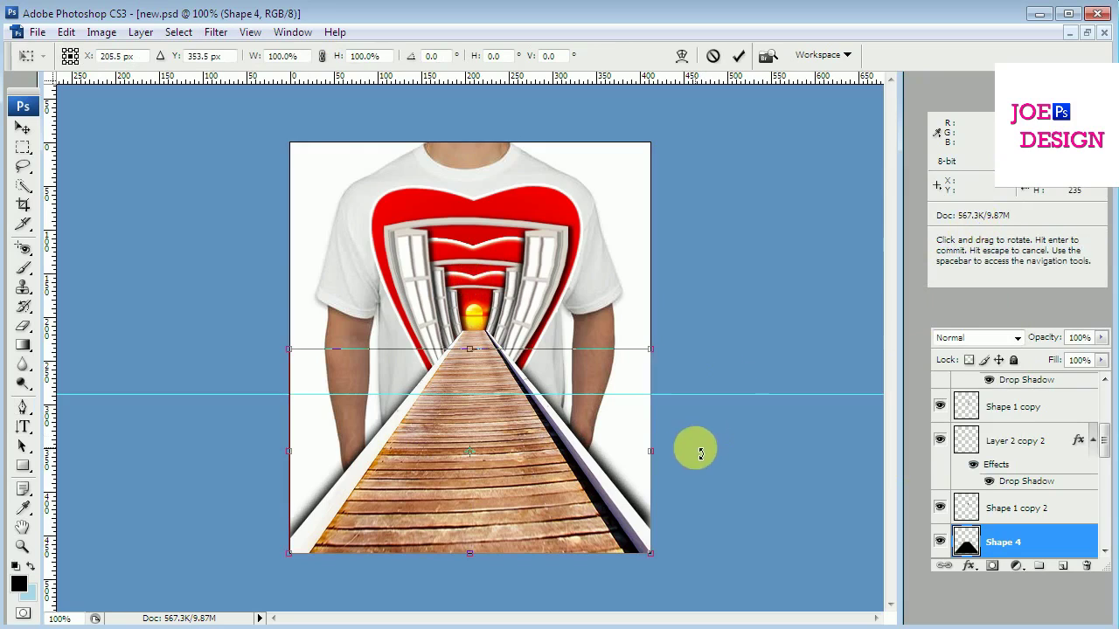
pyautogui.moveTo(651, 453); pyautogui.dragTo(651, 467)
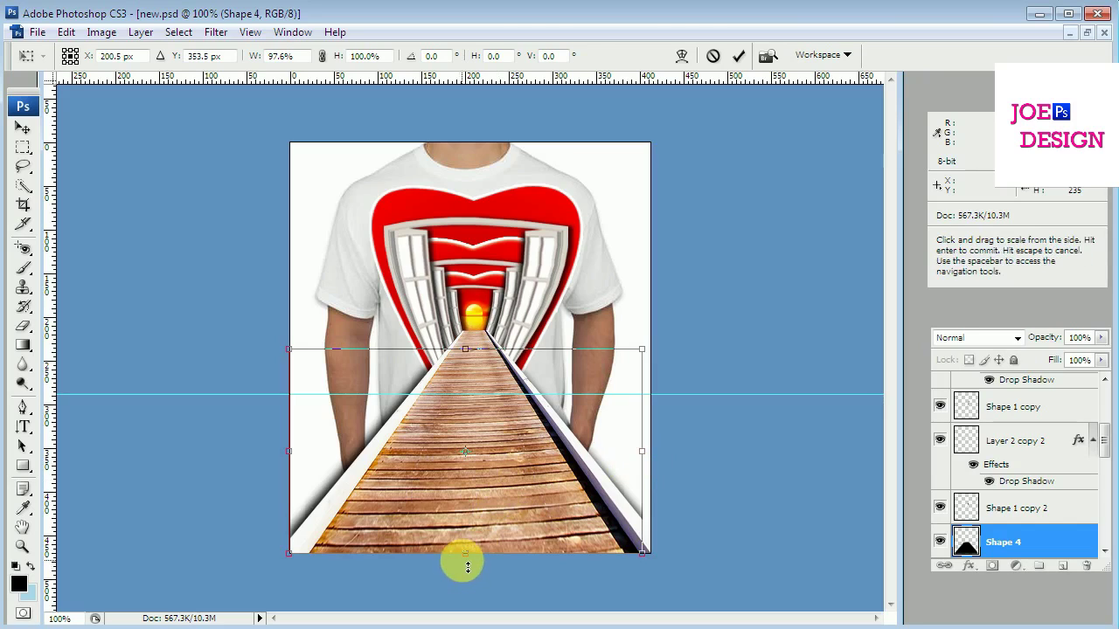
pyautogui.press('Return')
pyautogui.press('p')
# Stretch the shadow layer down and widen it to about 104% on both sides.
pyautogui.click(21, 131)
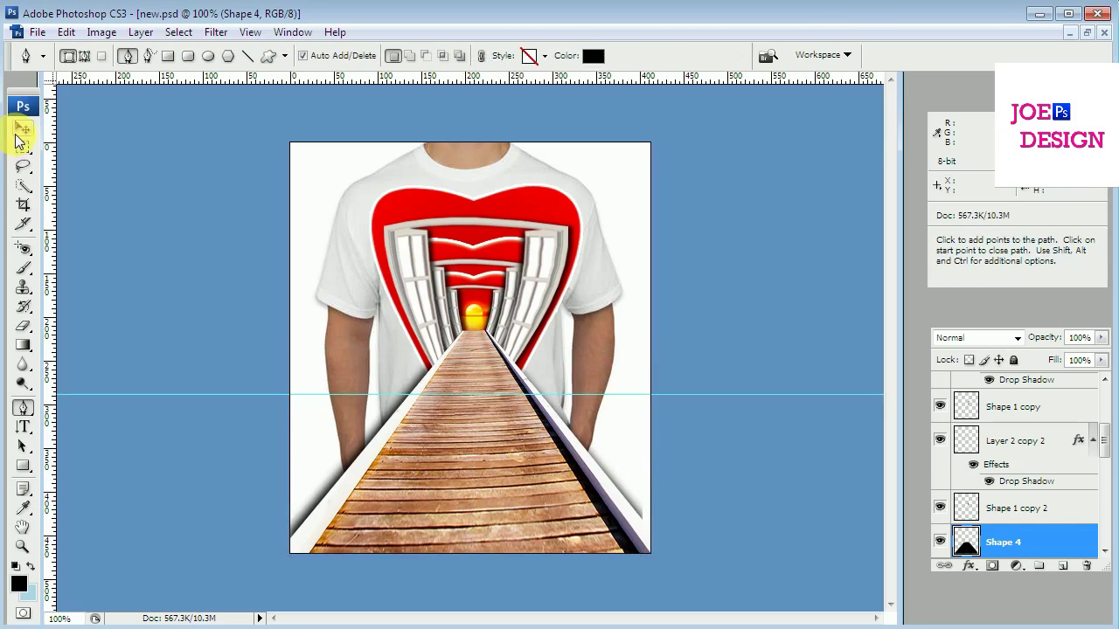
pyautogui.hotkey('ctrl', 't')
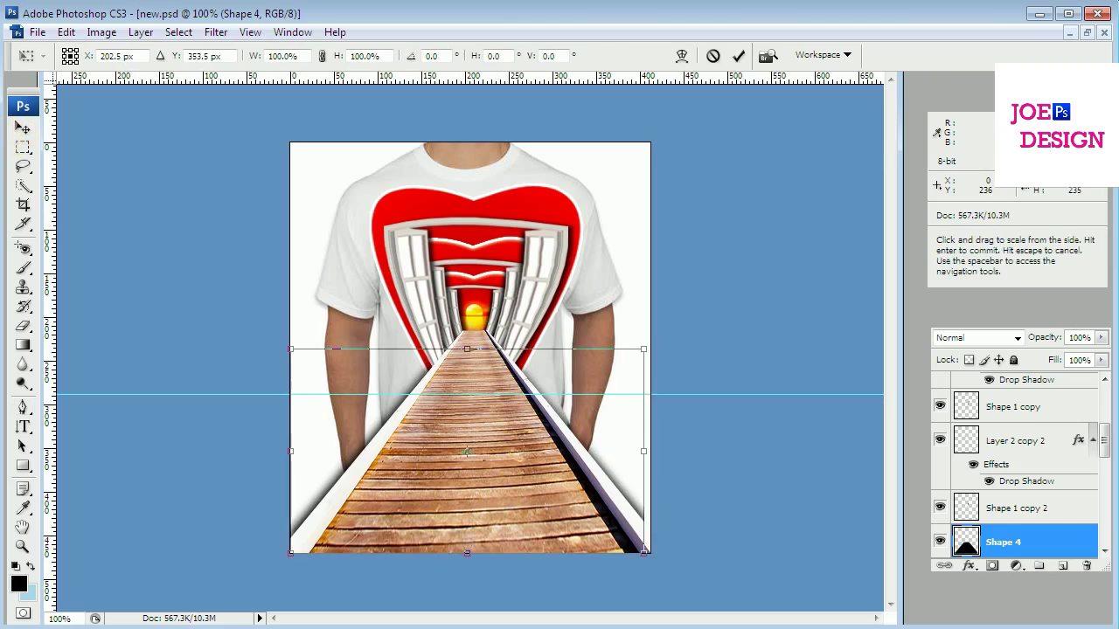
pyautogui.moveTo(467, 554); pyautogui.dragTo(472, 574)
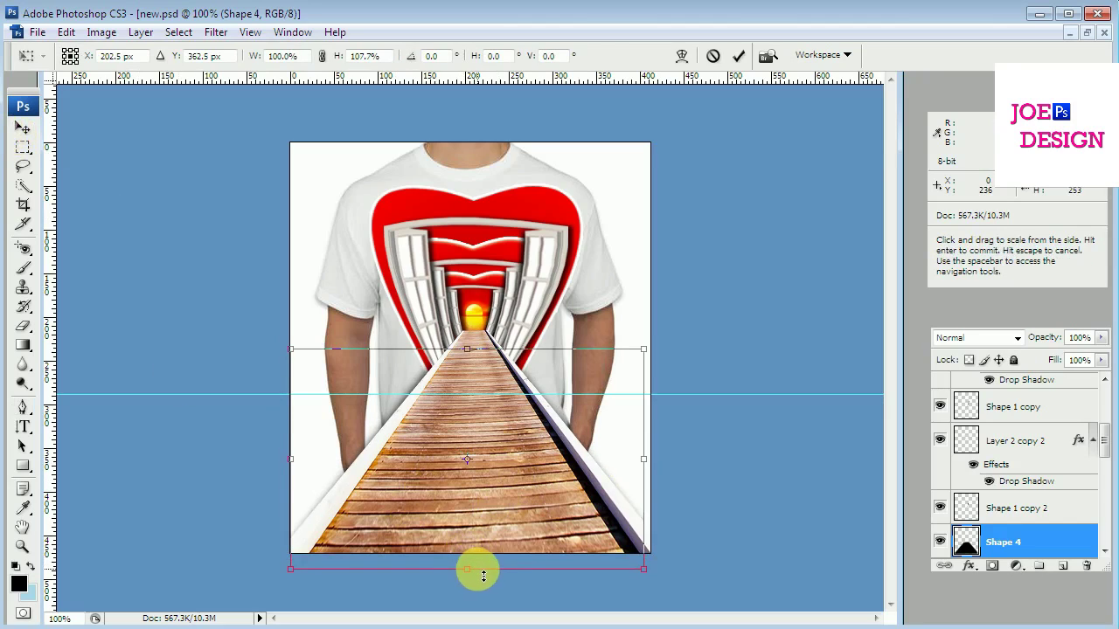
pyautogui.moveTo(654, 469); pyautogui.dragTo(658, 468)
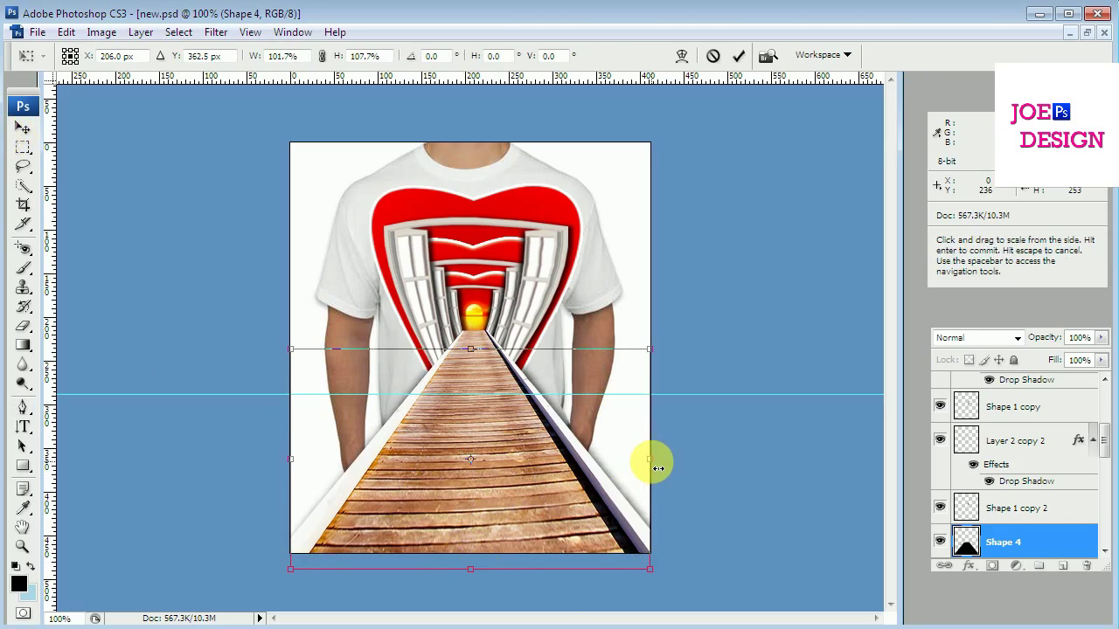
pyautogui.moveTo(294, 459); pyautogui.dragTo(290, 463)
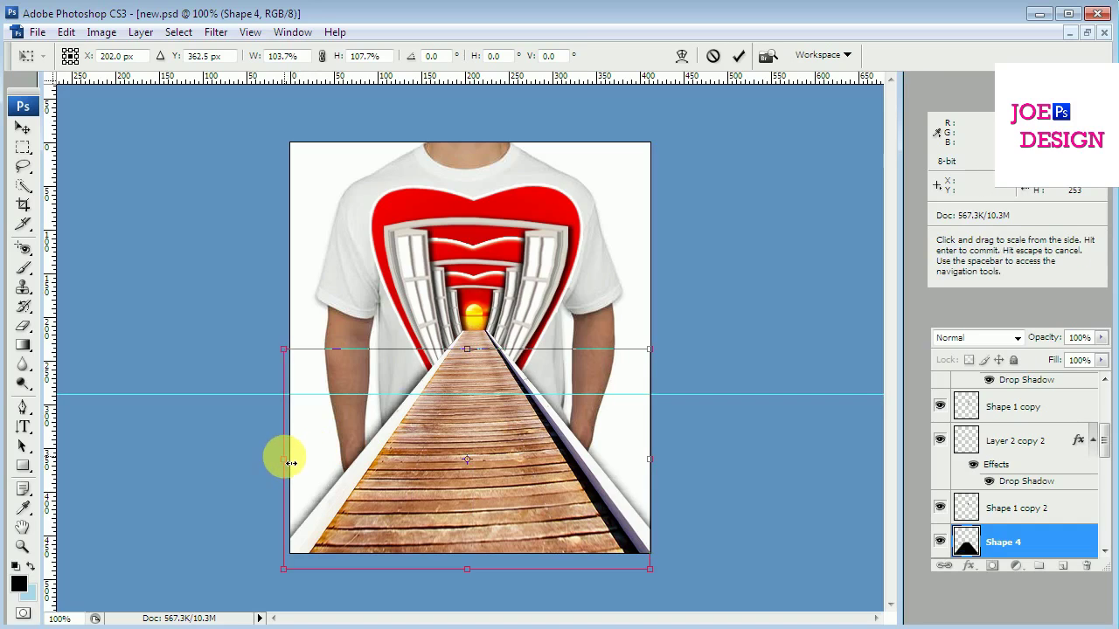
pyautogui.press('Return')
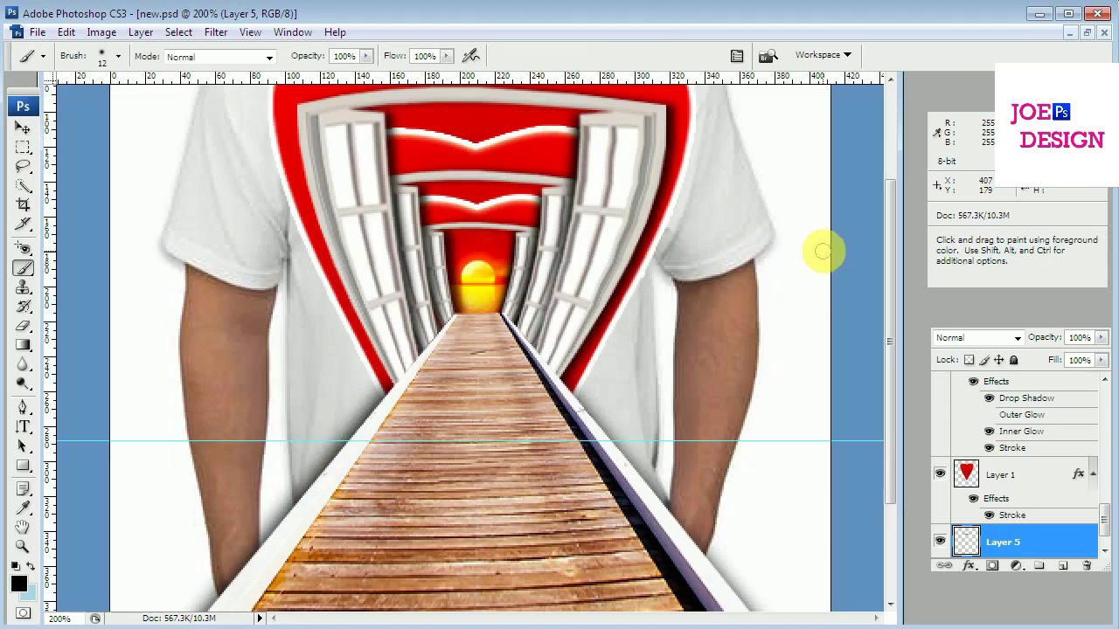
# Raise Layer 5 above the heart layer, nudge it, and zoom out.
pyautogui.click(24, 127)
pyautogui.hotkey('ctrl', ']')
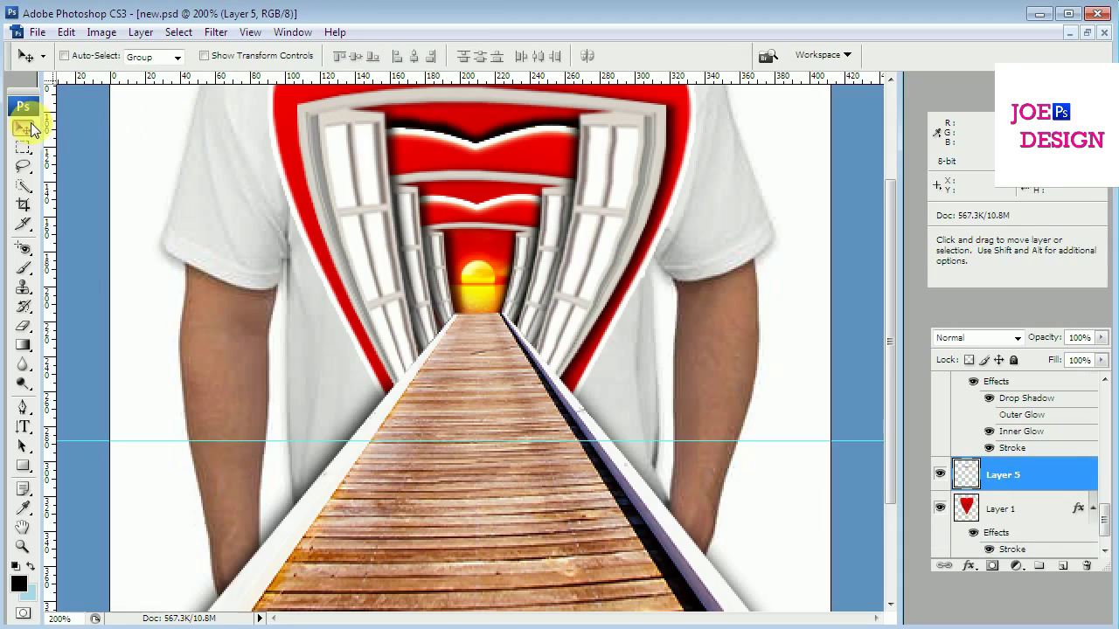
pyautogui.press('Up')
pyautogui.press('Up')
pyautogui.press('Up')
pyautogui.press('Up')
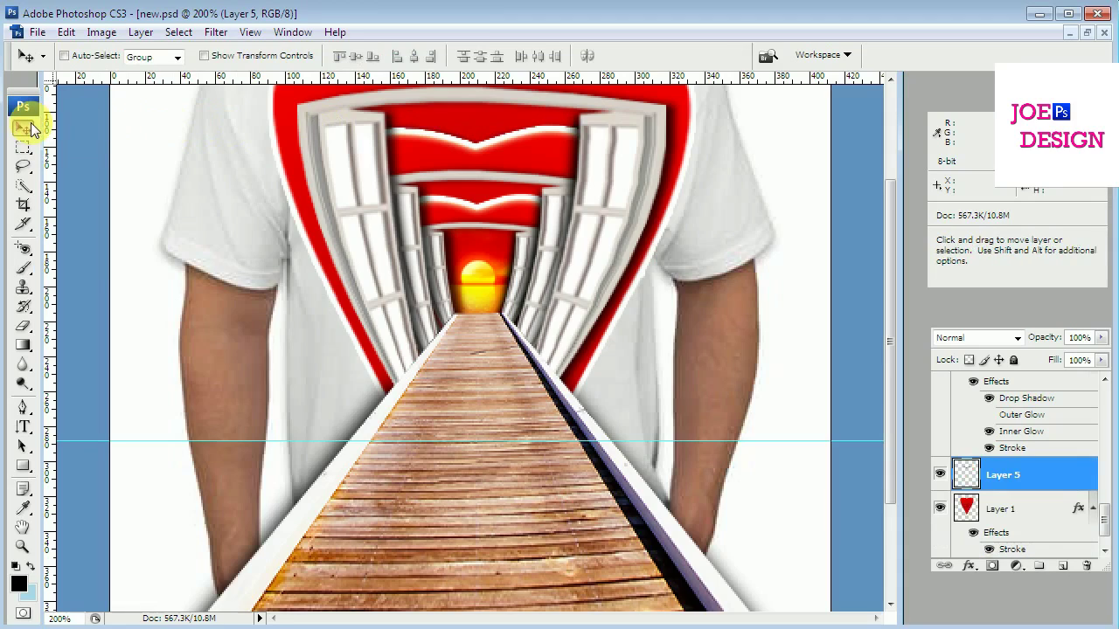
pyautogui.press('Down')
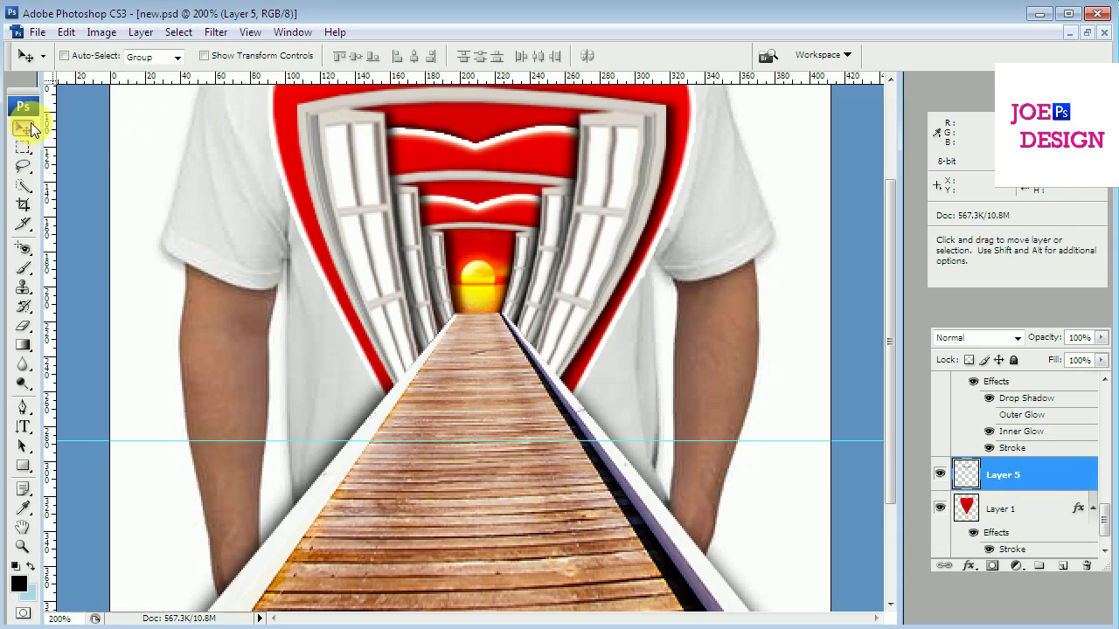
pyautogui.hotkey('ctrl', '-')
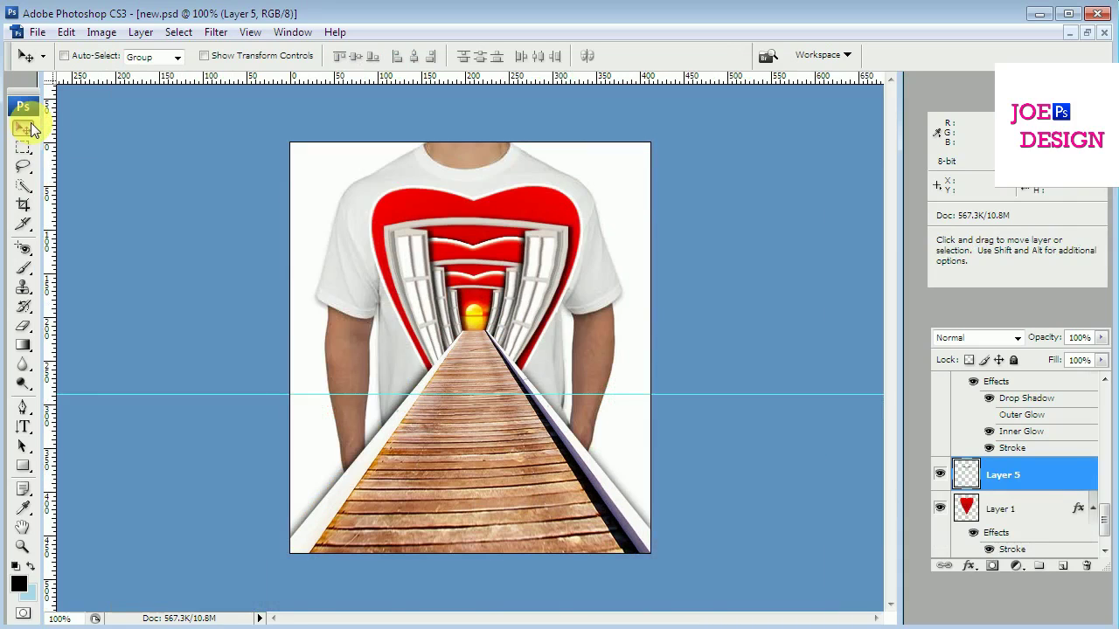
# Apply a 5-pixel Gaussian Blur to Layer 5.
pyautogui.click(214, 32)
pyautogui.moveTo(226, 209)
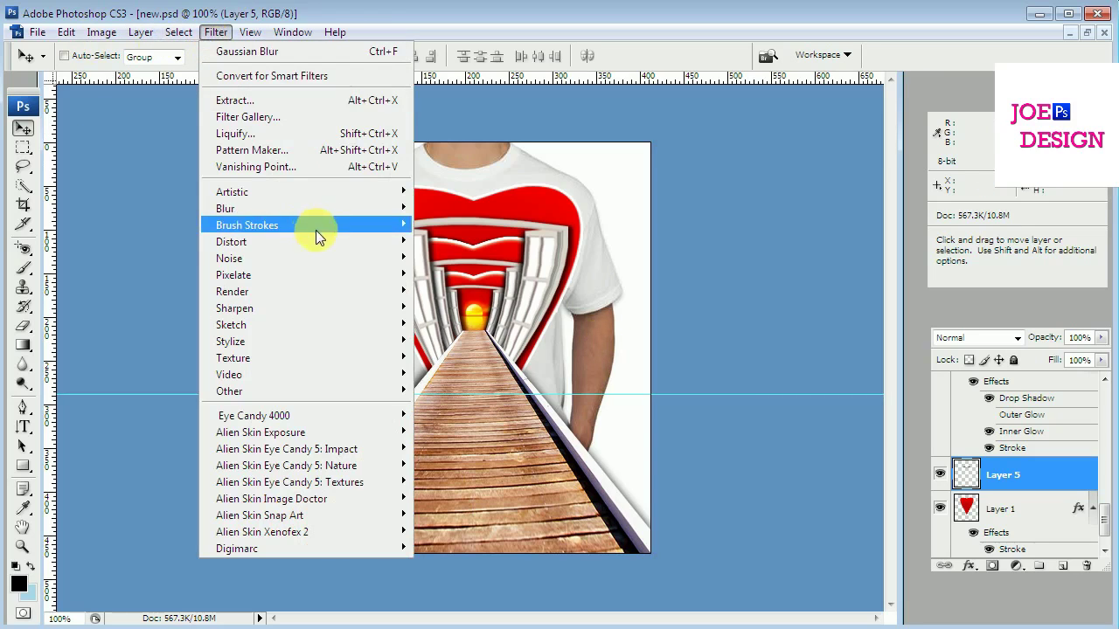
pyautogui.click(444, 272)
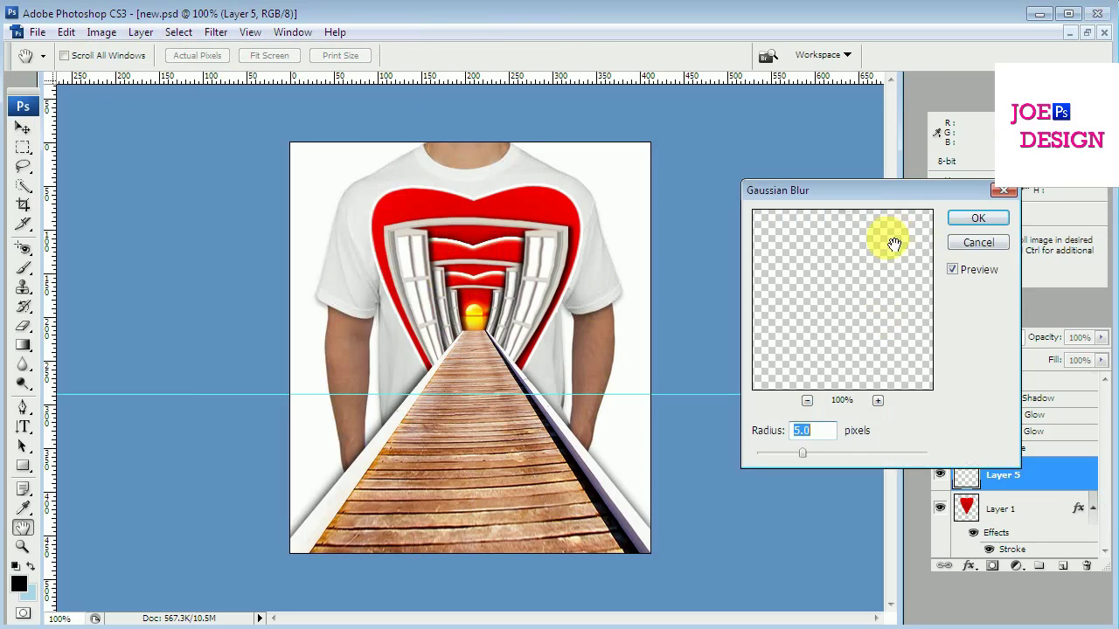
pyautogui.click(980, 218)
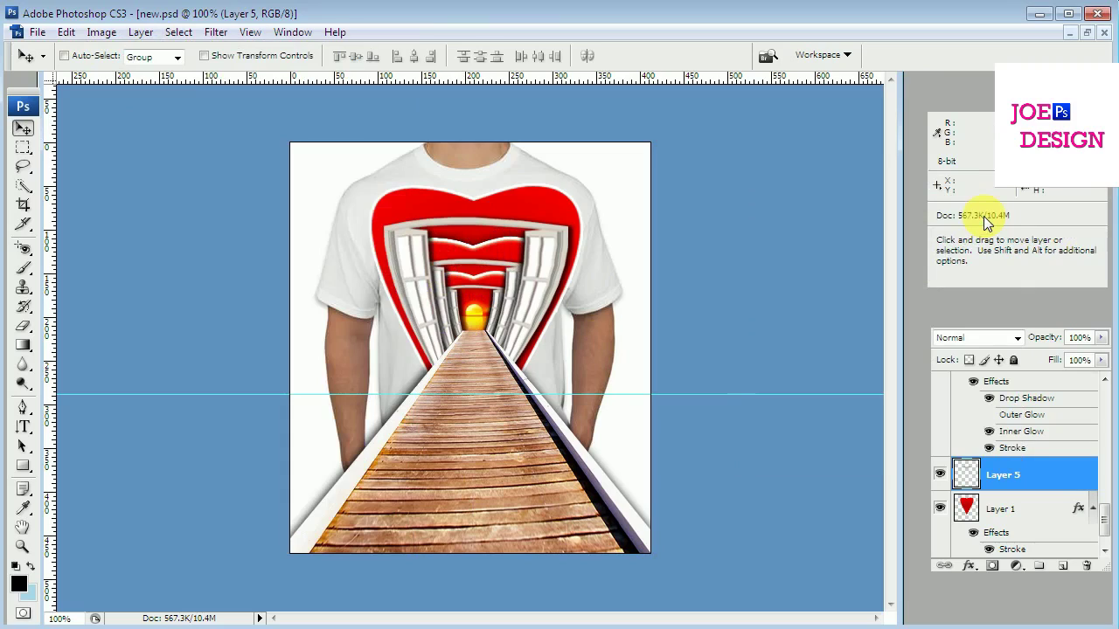
pyautogui.press('alt')
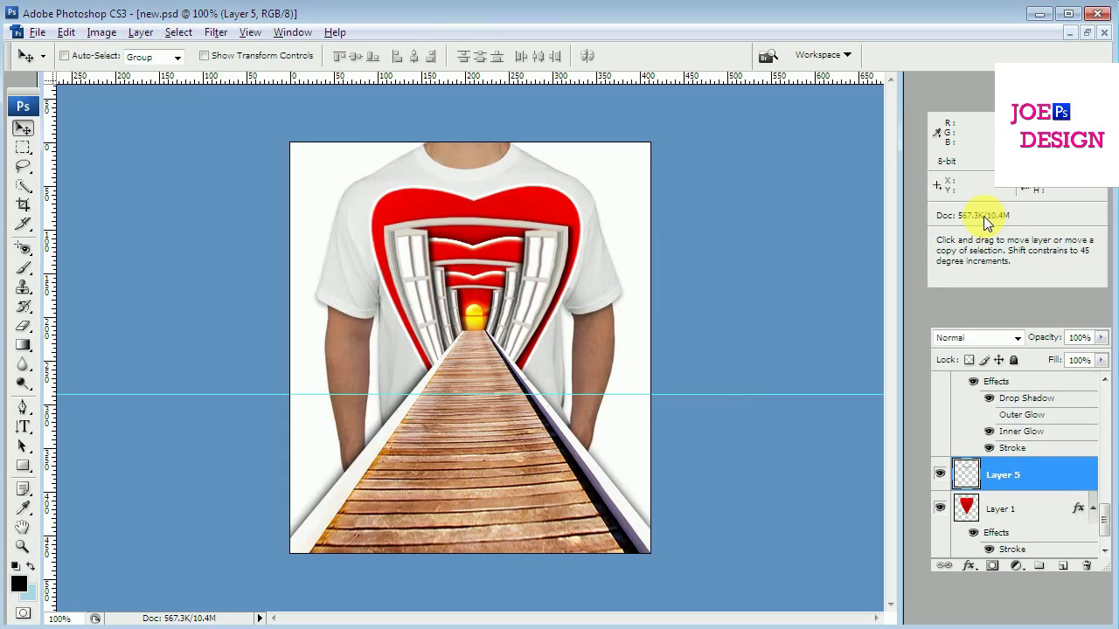
# Duplicate Layer 5 and restack the copy directly above the original.
pyautogui.press('alt')
pyautogui.hotkey('ctrl', 'j')
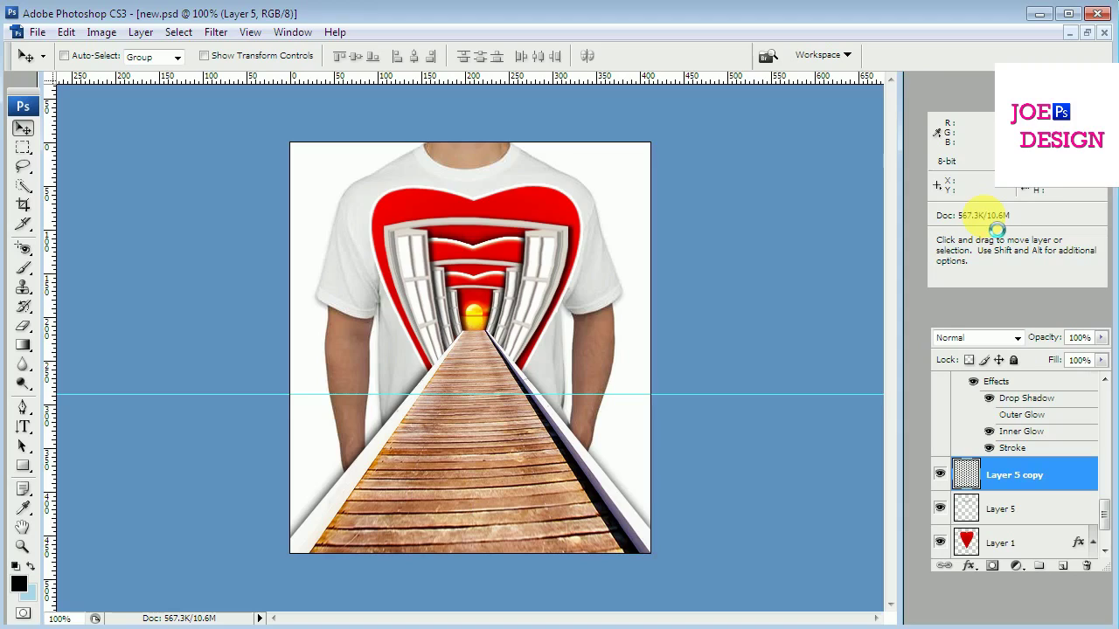
pyautogui.hotkey('ctrl', 'shift', ']')
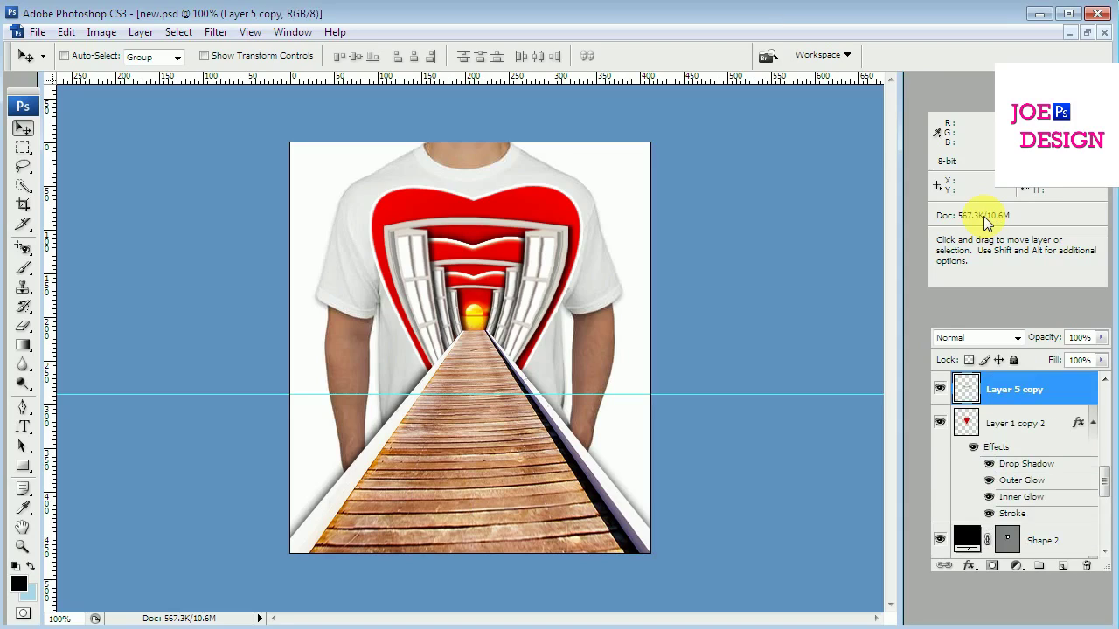
pyautogui.hotkey('ctrl', 'shift', '[')
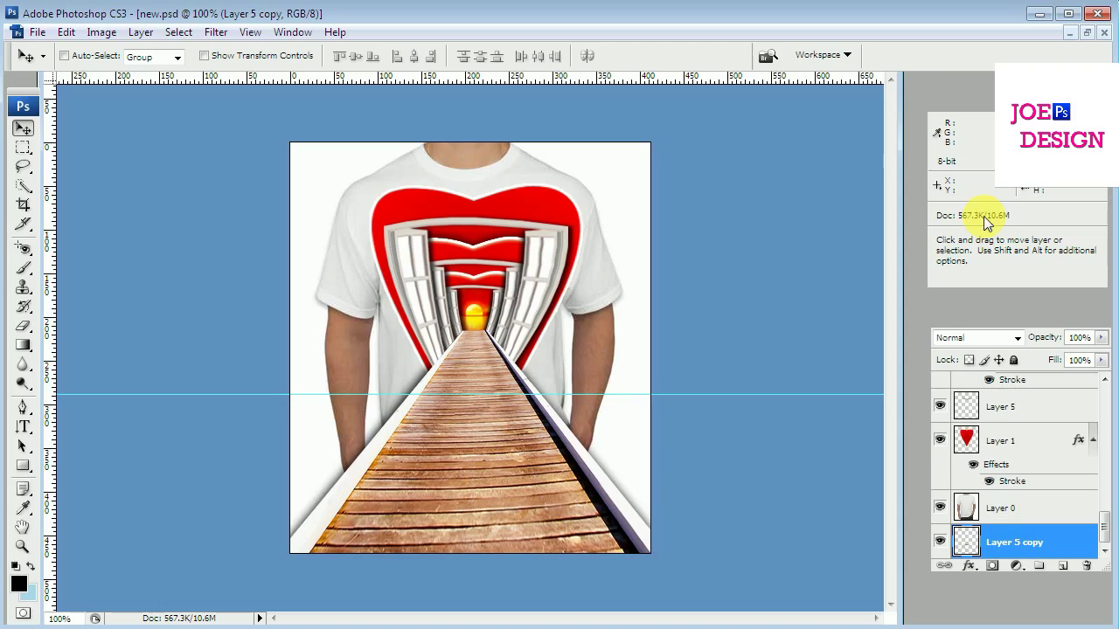
pyautogui.hotkey('ctrl', ']')
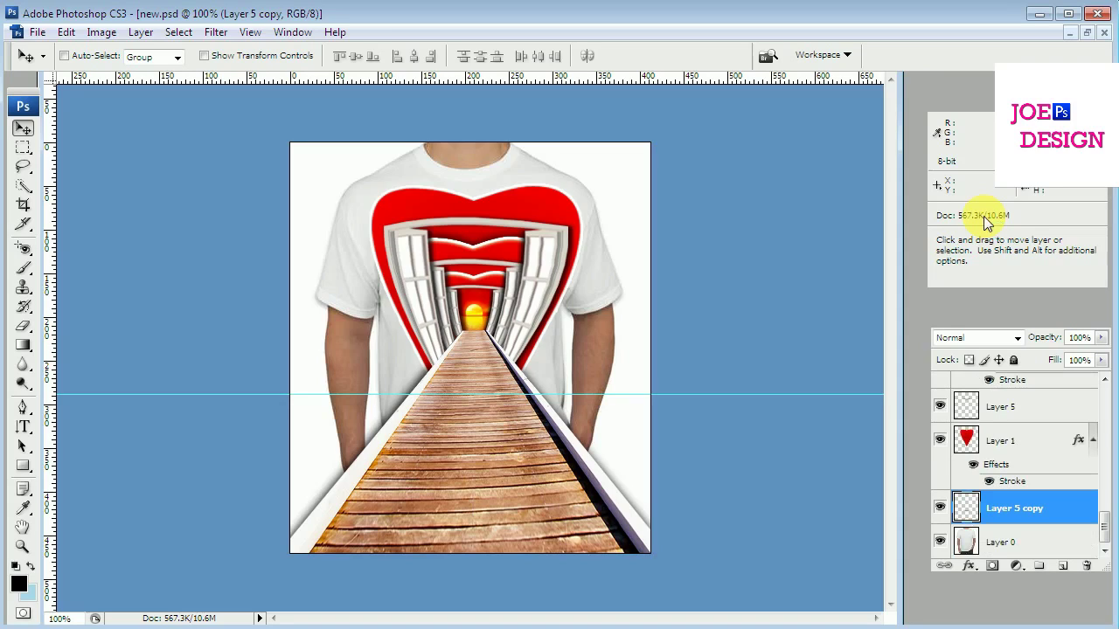
pyautogui.hotkey('ctrl', ']')
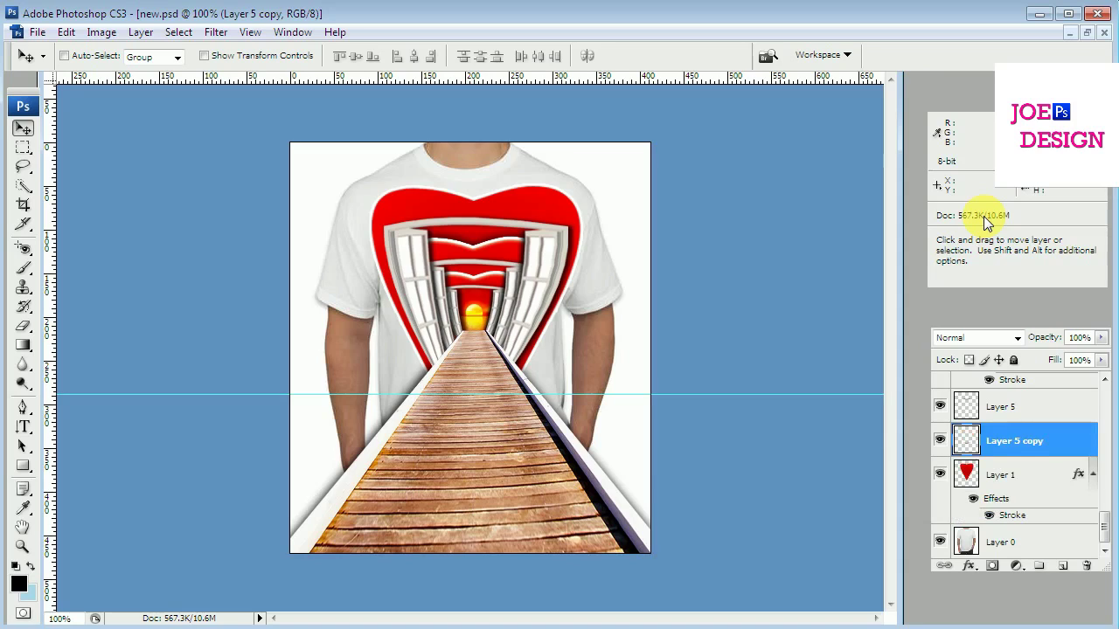
pyautogui.hotkey('ctrl', ']')
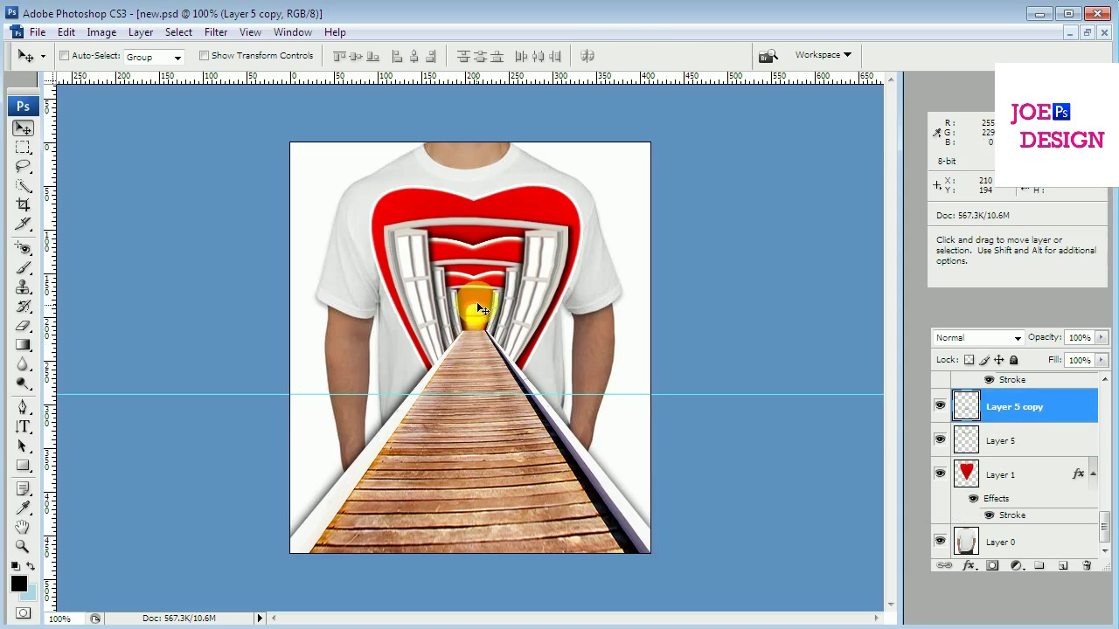
# Move Layer 5 copy up, bring it to front, and scale it to about 55%.
pyautogui.moveTo(402, 278)
pyautogui.mouseDown()
pyautogui.moveTo(452, 245)
pyautogui.moveTo(468, 279)
pyautogui.mouseUp()
pyautogui.hotkey('ctrl', ']')
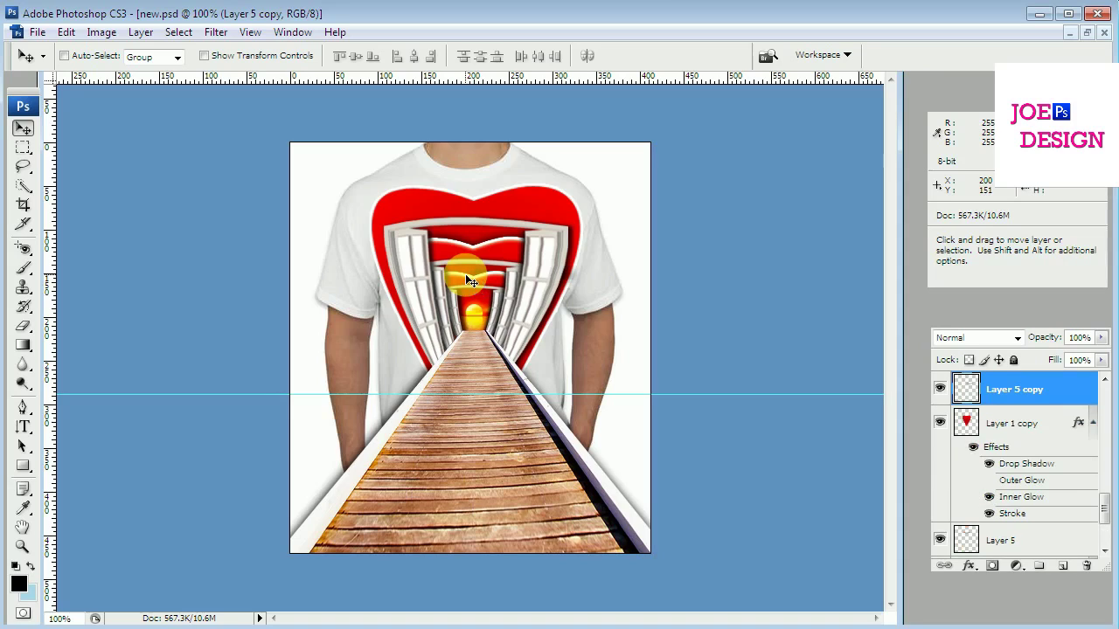
pyautogui.hotkey('ctrl', 't')
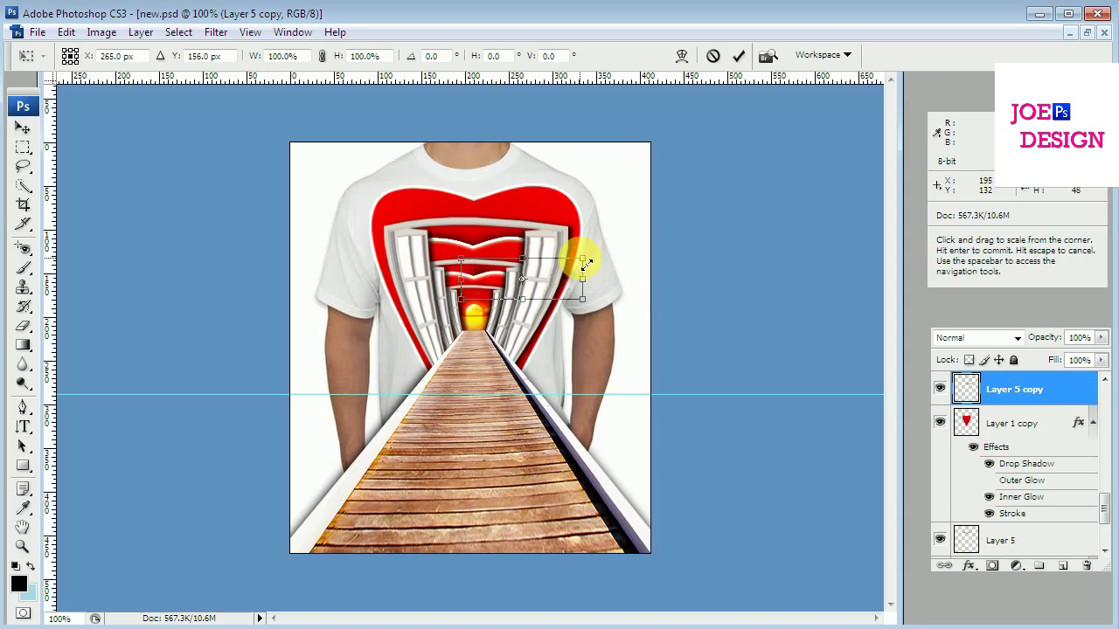
pyautogui.moveTo(585, 263); pyautogui.dragTo(560, 276)
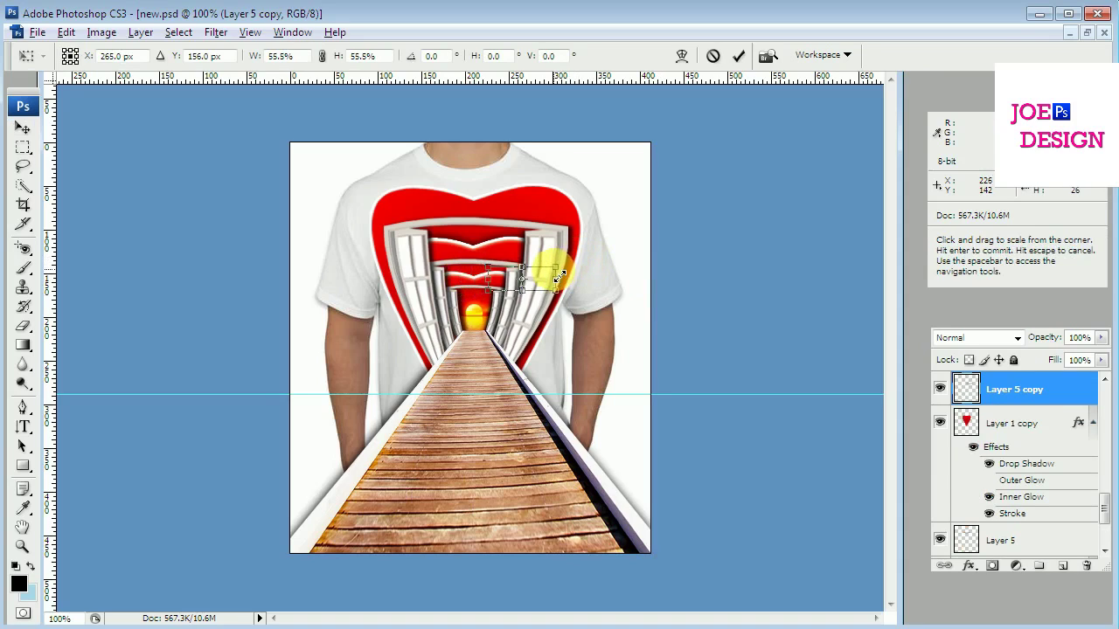
pyautogui.press('Return')
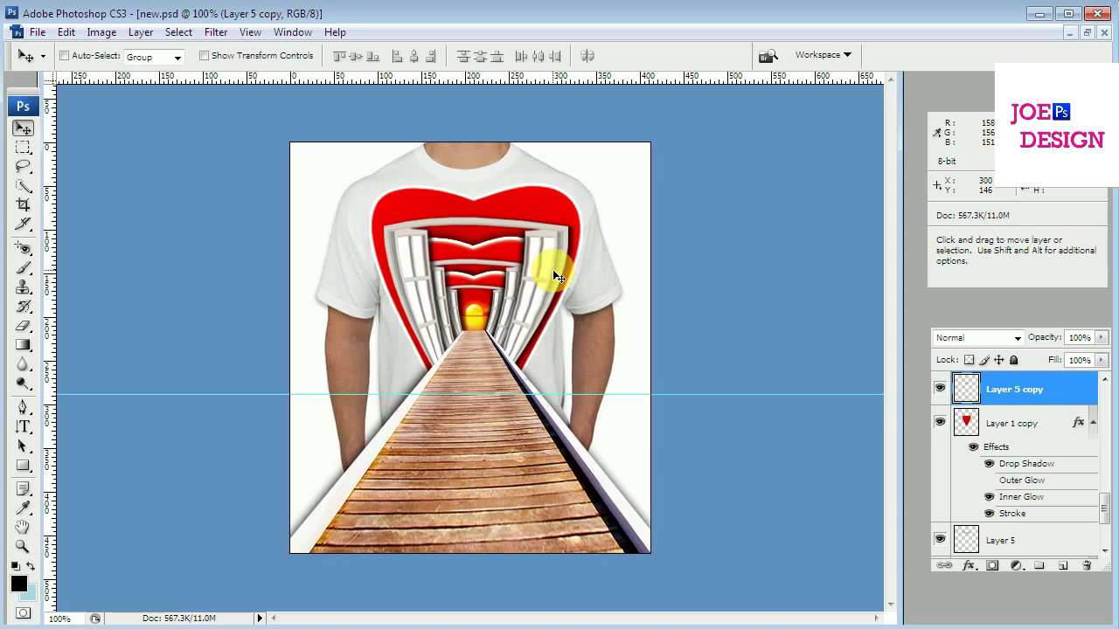
# Widen Layer 5 copy to about 116% width.
pyautogui.hotkey('ctrl', 't')
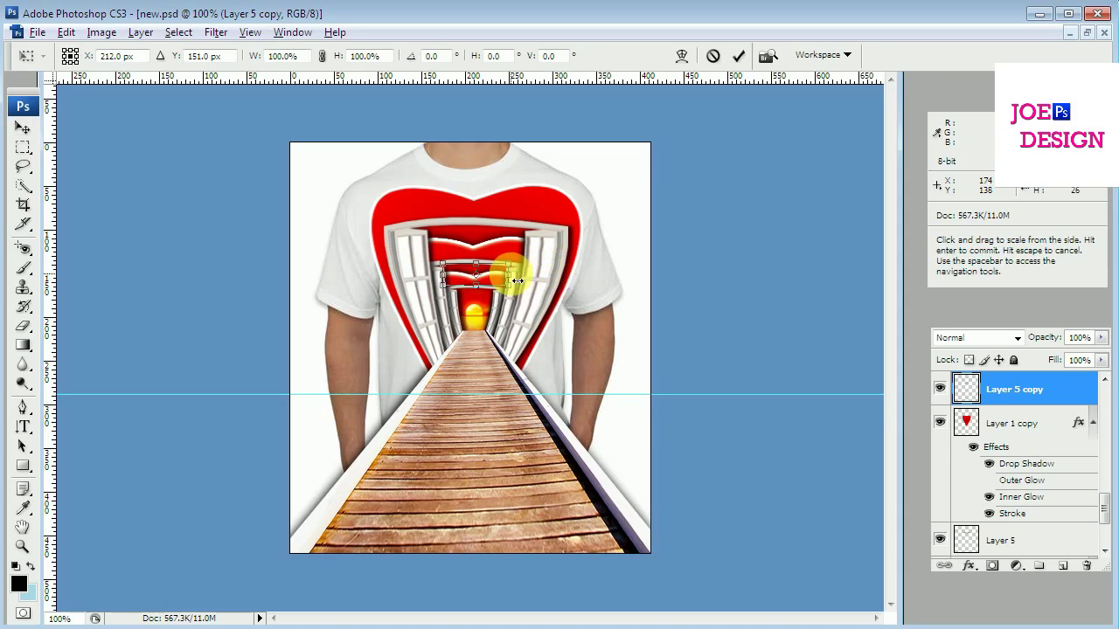
pyautogui.moveTo(518, 281); pyautogui.dragTo(522, 280)
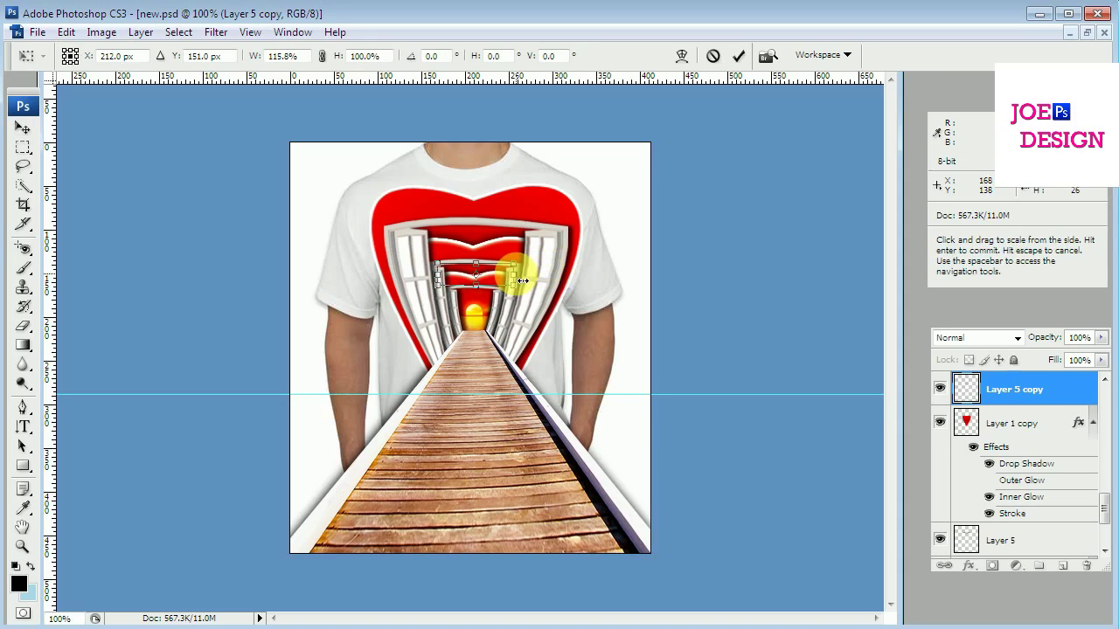
pyautogui.press('Return')
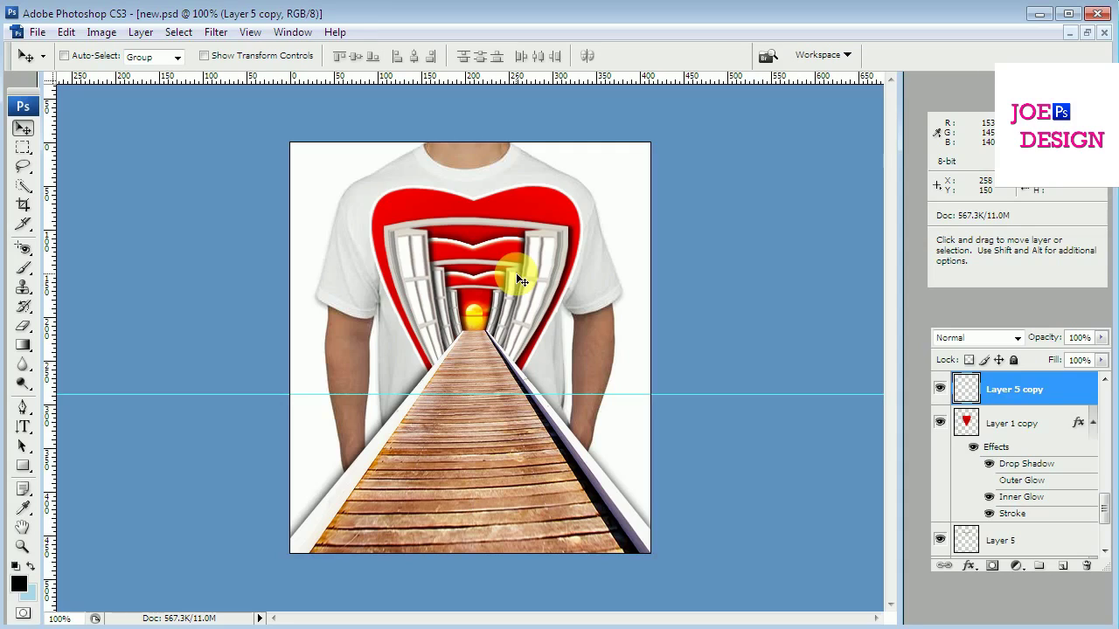
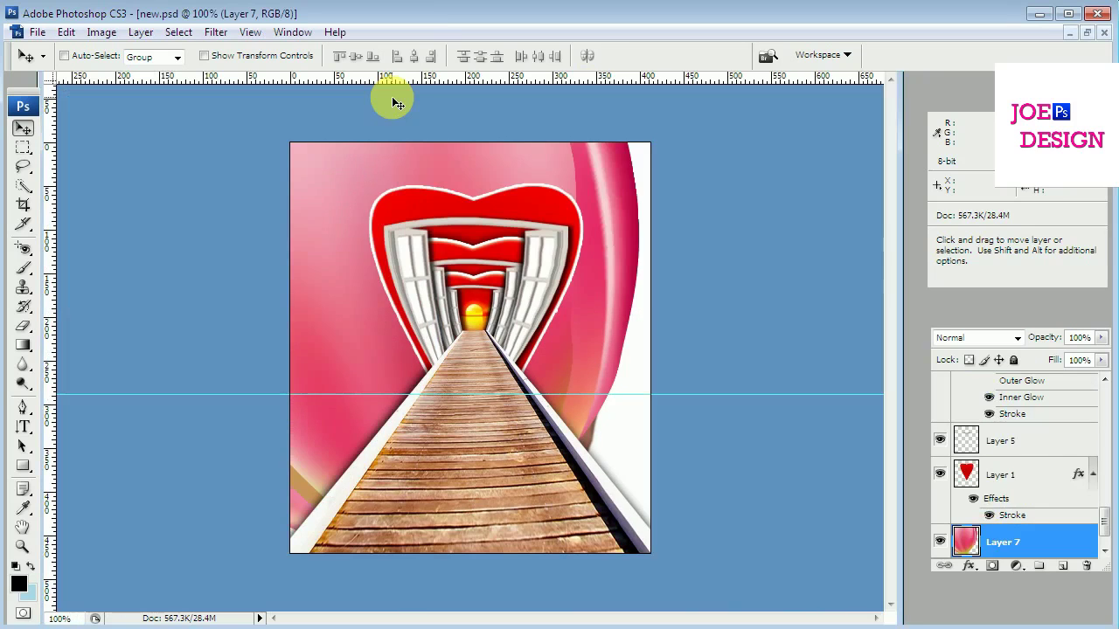
# Scale the pink tulip layer down to roughly a third of its size.
pyautogui.hotkey('ctrl', '-')
pyautogui.hotkey('ctrl', '-')
pyautogui.hotkey('ctrl', '-')
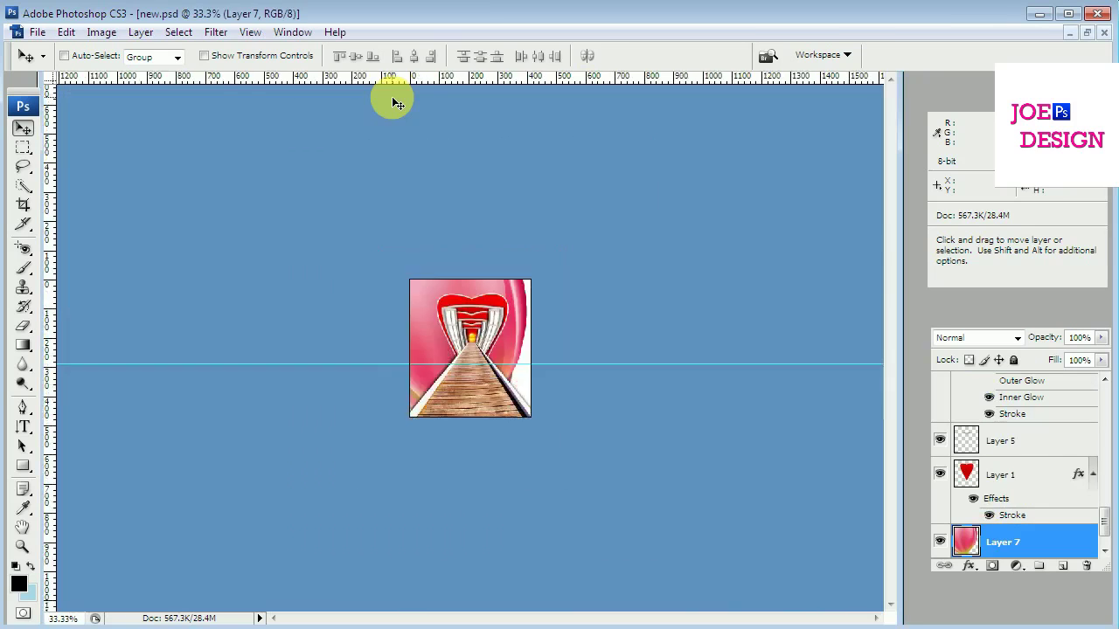
pyautogui.hotkey('ctrl', '-')
pyautogui.hotkey('ctrl', '-')
pyautogui.hotkey('ctrl', 't')
pyautogui.moveTo(609, 266)
pyautogui.mouseDown()
pyautogui.moveTo(519, 311)
pyautogui.moveTo(483, 390)
pyautogui.moveTo(445, 324)
pyautogui.mouseUp()
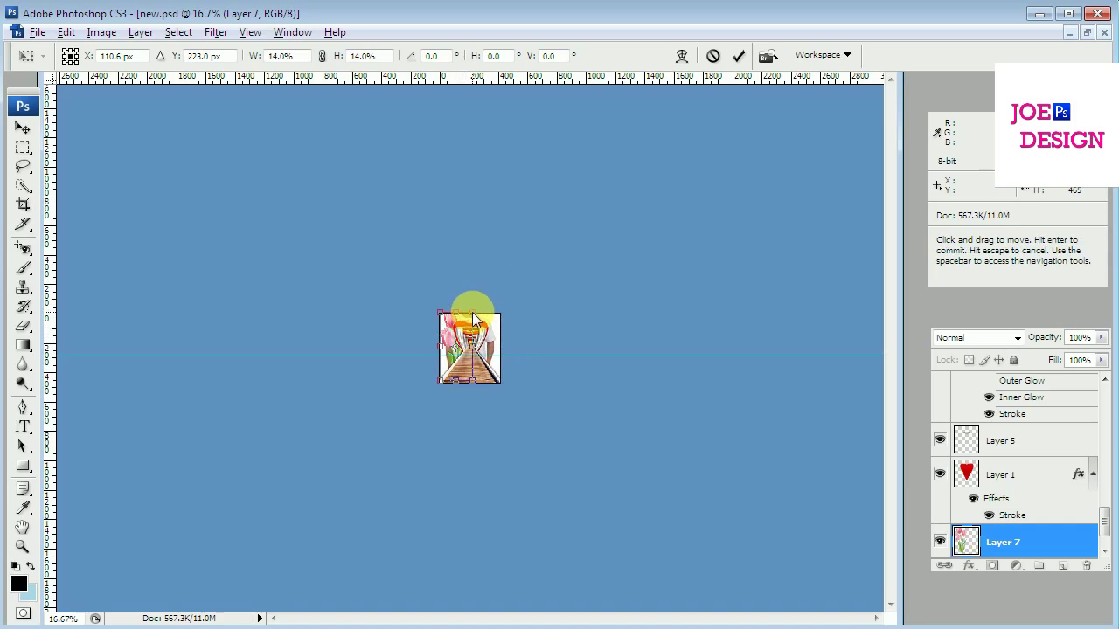
pyautogui.moveTo(473, 313); pyautogui.dragTo(469, 330)
pyautogui.press('Return')
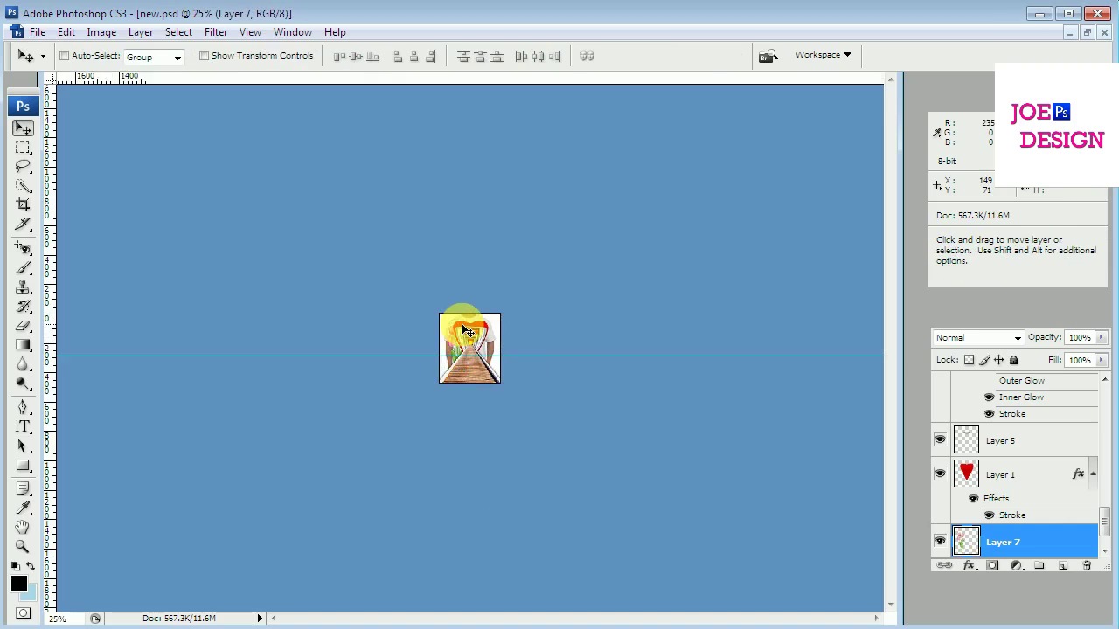
# Place the tulips left of the wooden walkway and shrink them slightly more.
pyautogui.hotkey('ctrl', 'alt', '0')
pyautogui.hotkey('ctrl', '+')
pyautogui.hotkey('ctrl', '-')
pyautogui.moveTo(373, 274); pyautogui.dragTo(313, 366)
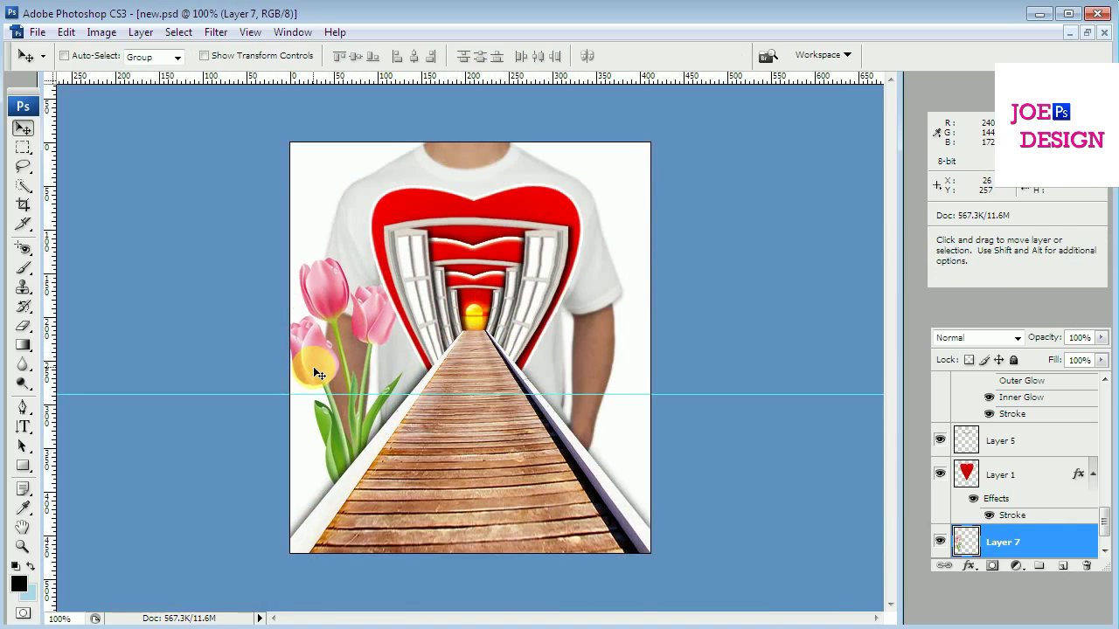
pyautogui.hotkey('ctrl', 't')
pyautogui.moveTo(398, 276); pyautogui.dragTo(376, 314)
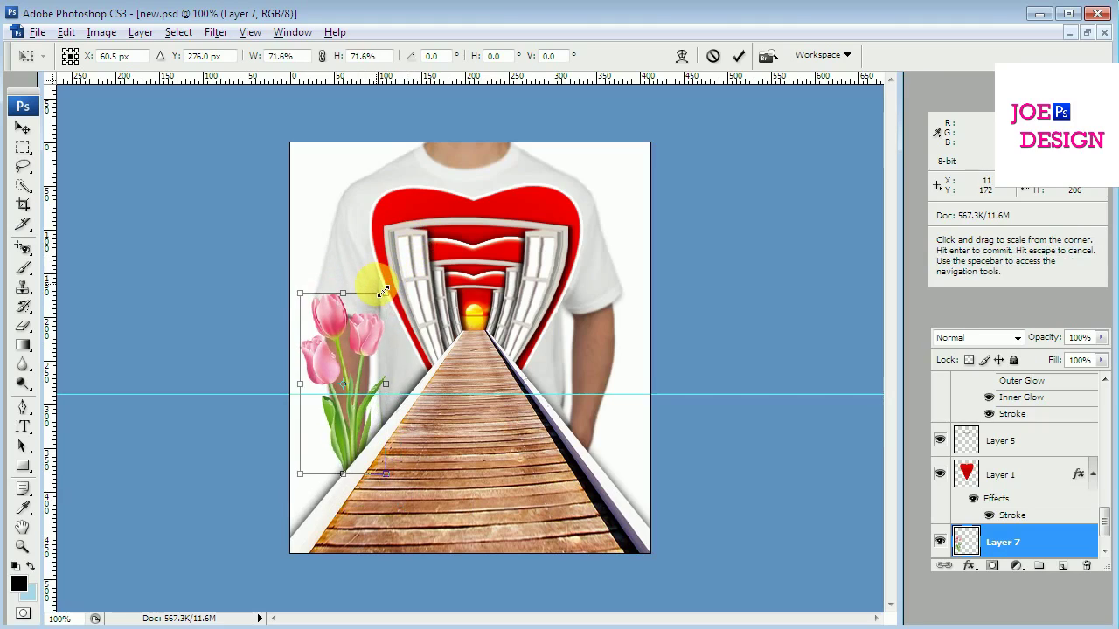
pyautogui.moveTo(321, 424)
pyautogui.mouseDown()
pyautogui.moveTo(371, 378)
pyautogui.moveTo(329, 447)
pyautogui.moveTo(347, 402)
pyautogui.moveTo(324, 434)
pyautogui.moveTo(323, 471)
pyautogui.mouseUp()
pyautogui.press('Return')
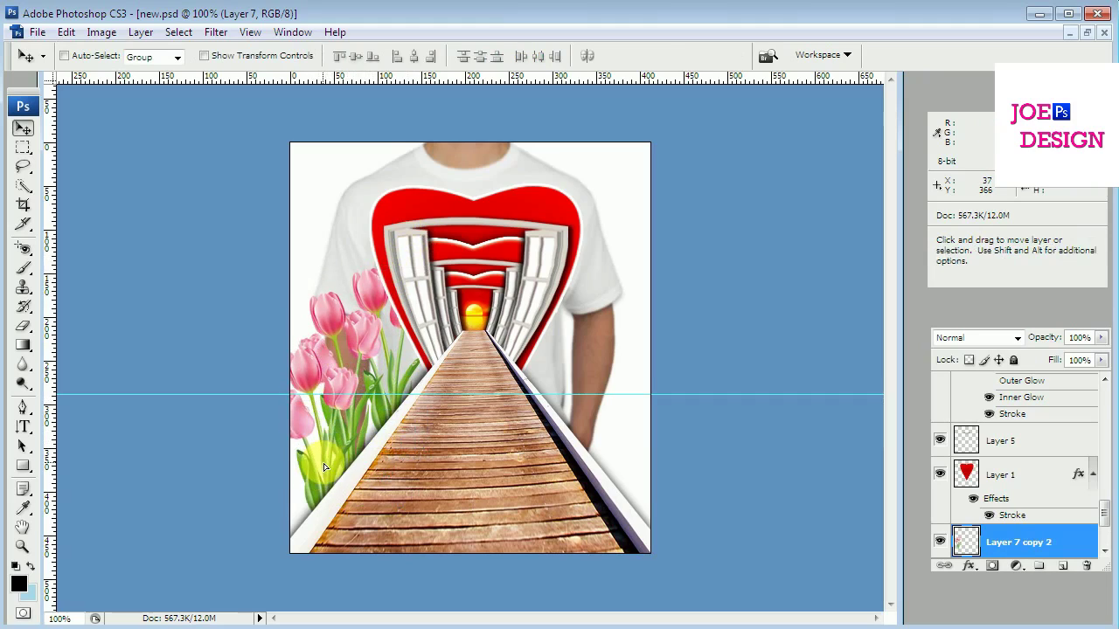
# Group the three tulip layers, duplicate the group, and flip the copy horizontally.
pyautogui.scroll(-3, 1098, 524)
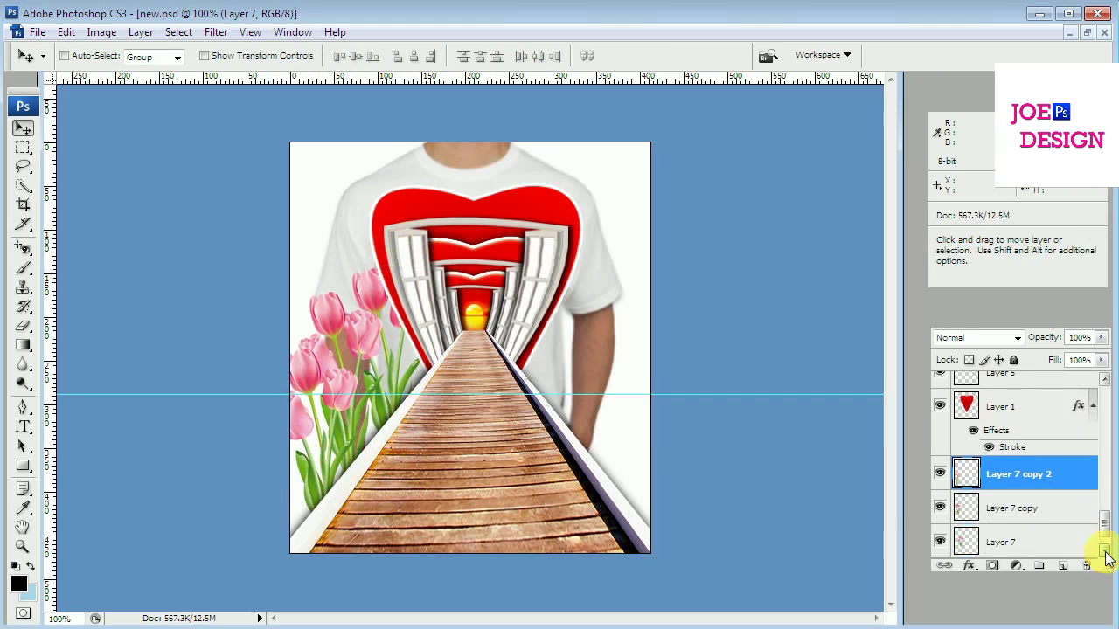
pyautogui.keyDown('shift'); pyautogui.click(1042, 510); pyautogui.keyUp('shift')
pyautogui.hotkey('ctrl', 'g')
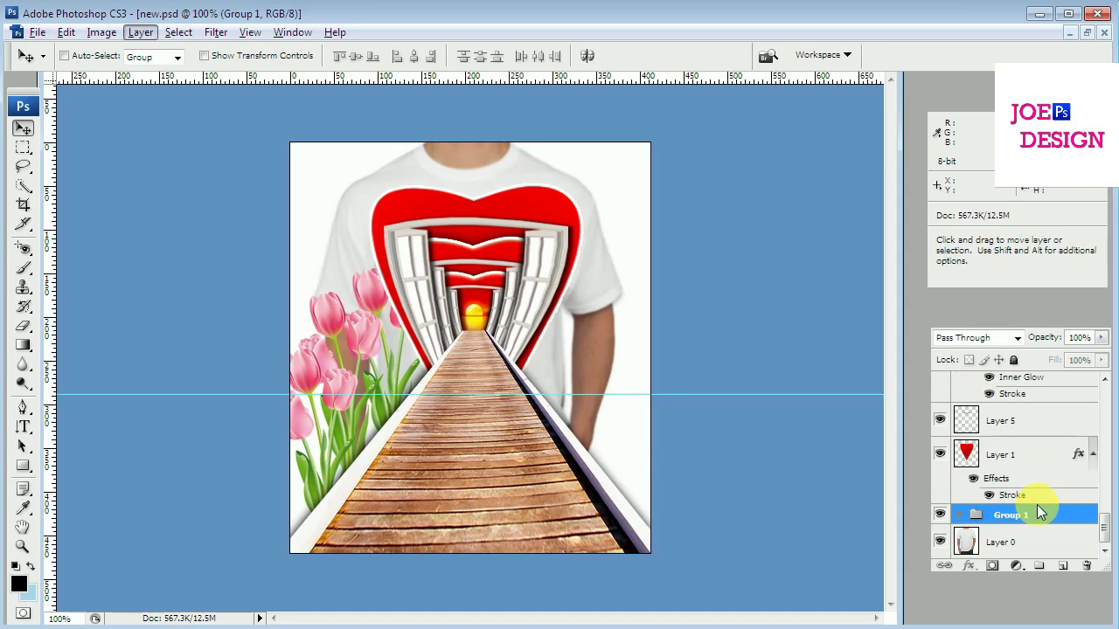
pyautogui.hotkey('ctrl', 'j')
pyautogui.hotkey('shift', 'Left')
pyautogui.hotkey('ctrl', 't')
pyautogui.rightClick(345, 507)
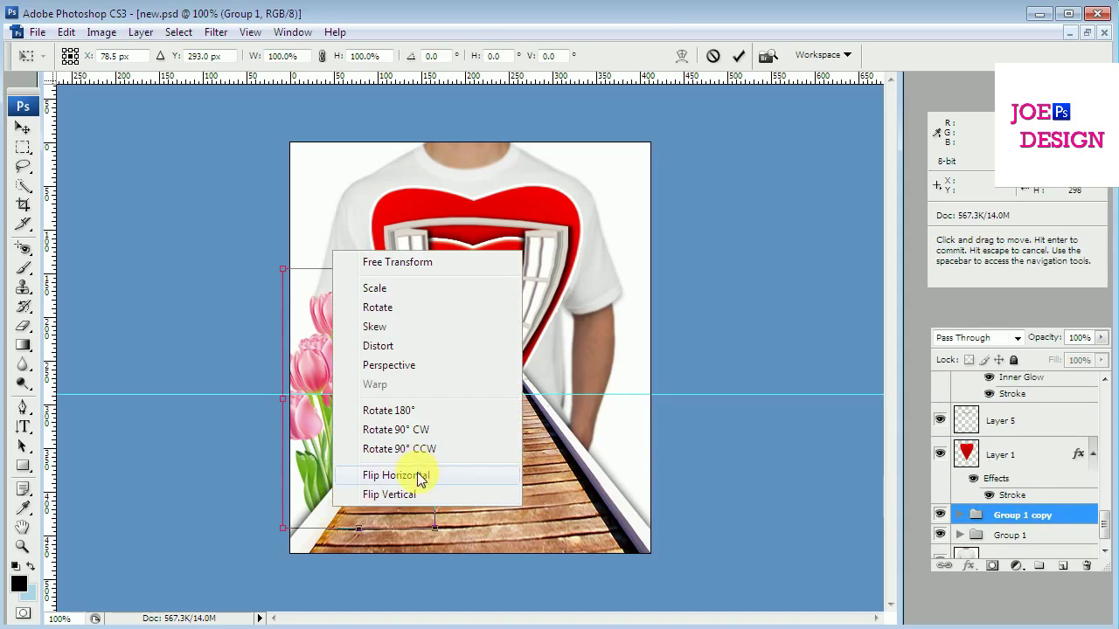
pyautogui.click(420, 475)
# Move the mirrored tulip copy to the right side of the walkway and commit.
pyautogui.hotkey('shift', 'Right')
pyautogui.hotkey('shift', 'Right')
pyautogui.hotkey('shift', 'Right')
pyautogui.hotkey('shift', 'Right')
pyautogui.hotkey('shift', 'Right')
pyautogui.hotkey('shift', 'Right')
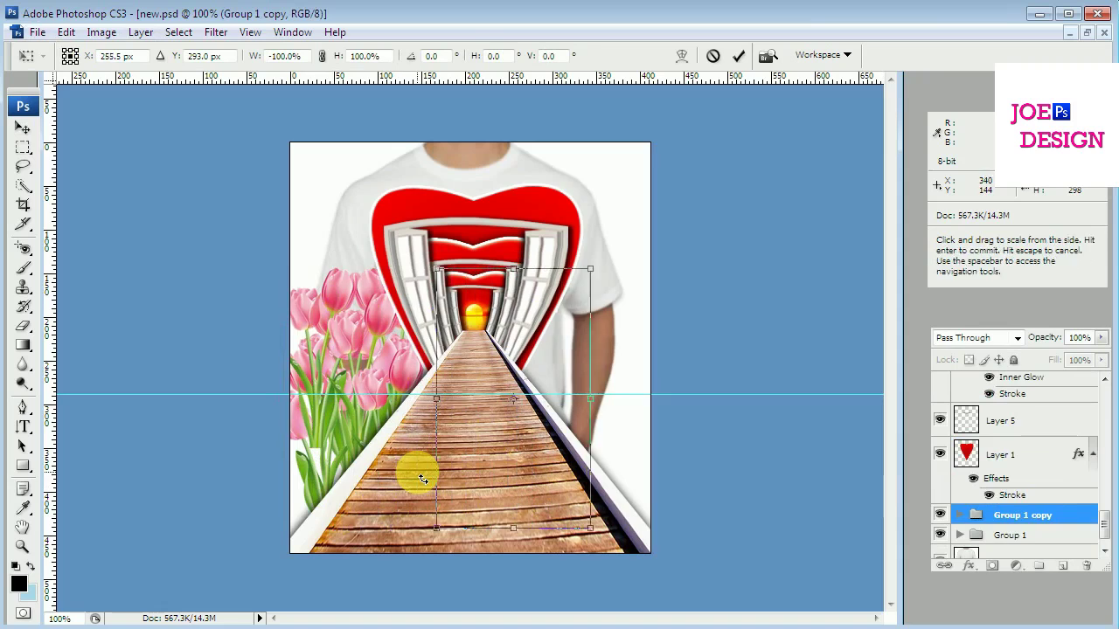
pyautogui.hotkey('shift', 'Right')
pyautogui.hotkey('shift', 'Right')
pyautogui.hotkey('shift', 'Right')
pyautogui.press('Right')
pyautogui.press('Right')
pyautogui.press('Right')
pyautogui.hotkey('shift', 'Right')
pyautogui.hotkey('shift', 'Right')
pyautogui.press('Right')
pyautogui.press('Right')
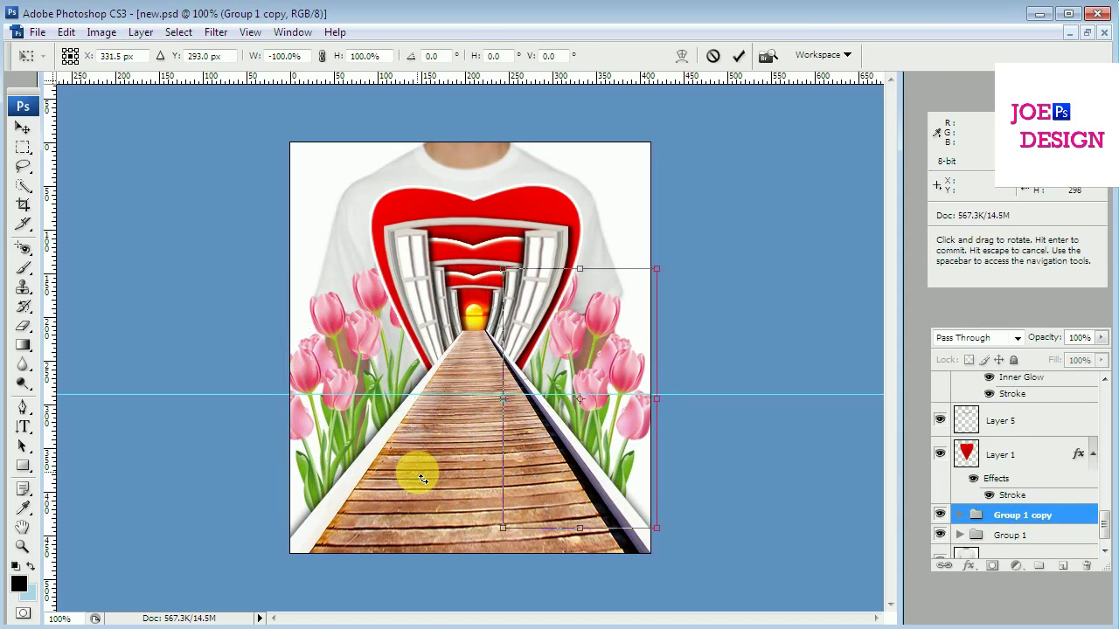
pyautogui.press('Right')
pyautogui.press('Right')
pyautogui.press('Right')
pyautogui.press('Right')
pyautogui.press('Down')
pyautogui.press('Down')
pyautogui.press('Down')
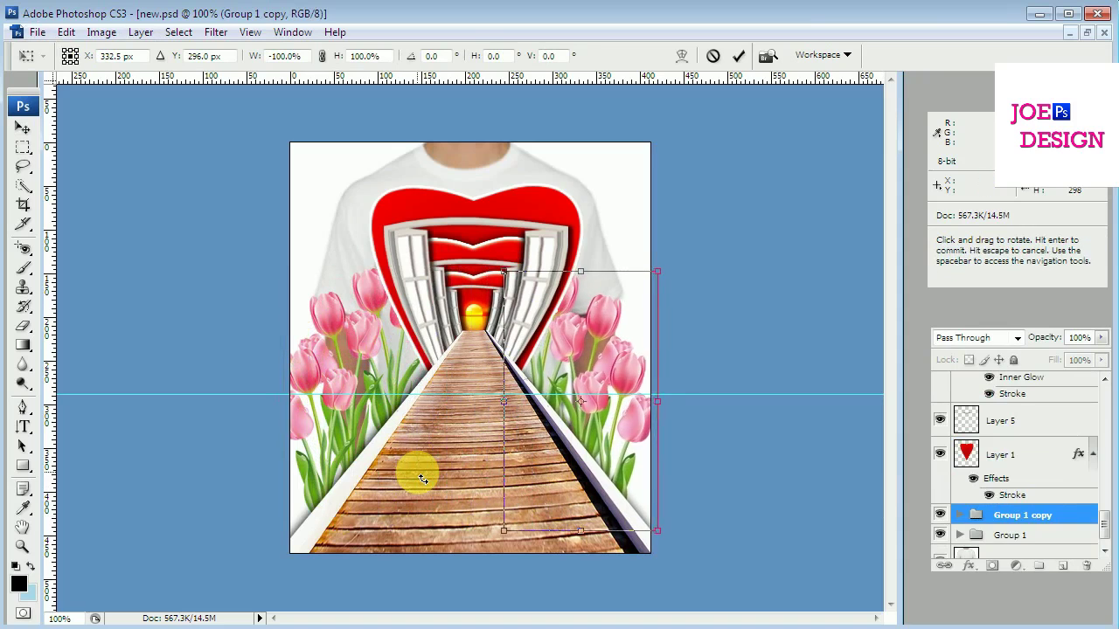
pyautogui.press('Right')
pyautogui.press('Right')
pyautogui.press('Right')
pyautogui.hotkey('shift', 'Right')
pyautogui.press('Right')
pyautogui.hotkey('shift', 'Right')
pyautogui.press('Right')
pyautogui.press('Right')
pyautogui.press('Right')
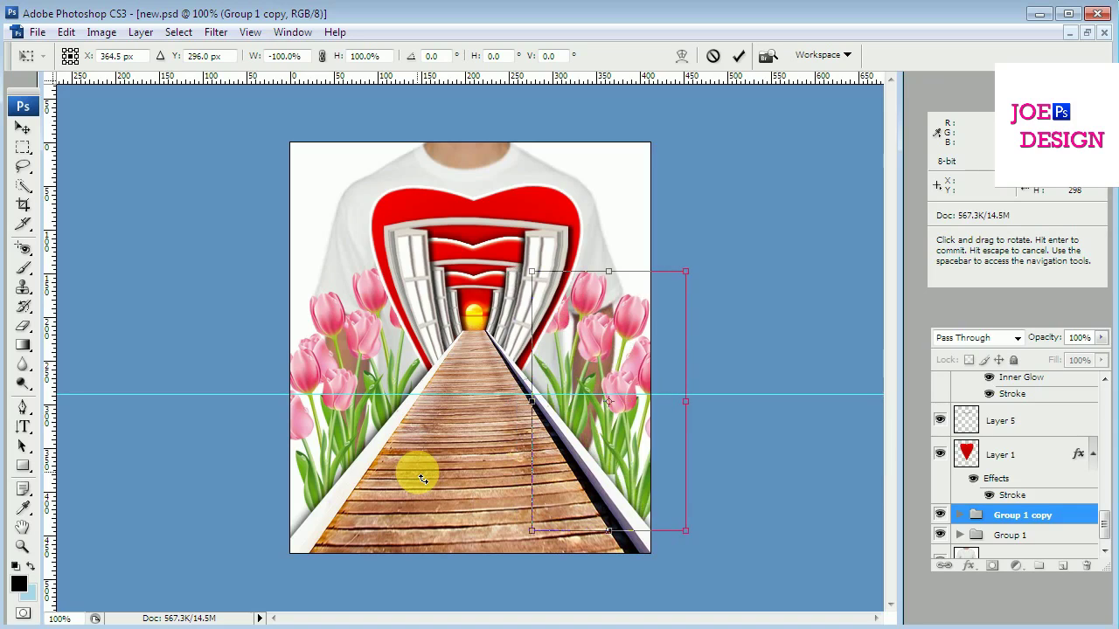
pyautogui.press('Left')
pyautogui.press('Left')
pyautogui.press('Left')
pyautogui.press('Left')
pyautogui.press('Left')
pyautogui.press('Left')
pyautogui.press('Left')
pyautogui.press('Left')
pyautogui.press('Left')
pyautogui.press('Left')
pyautogui.press('Left')
pyautogui.press('Left')
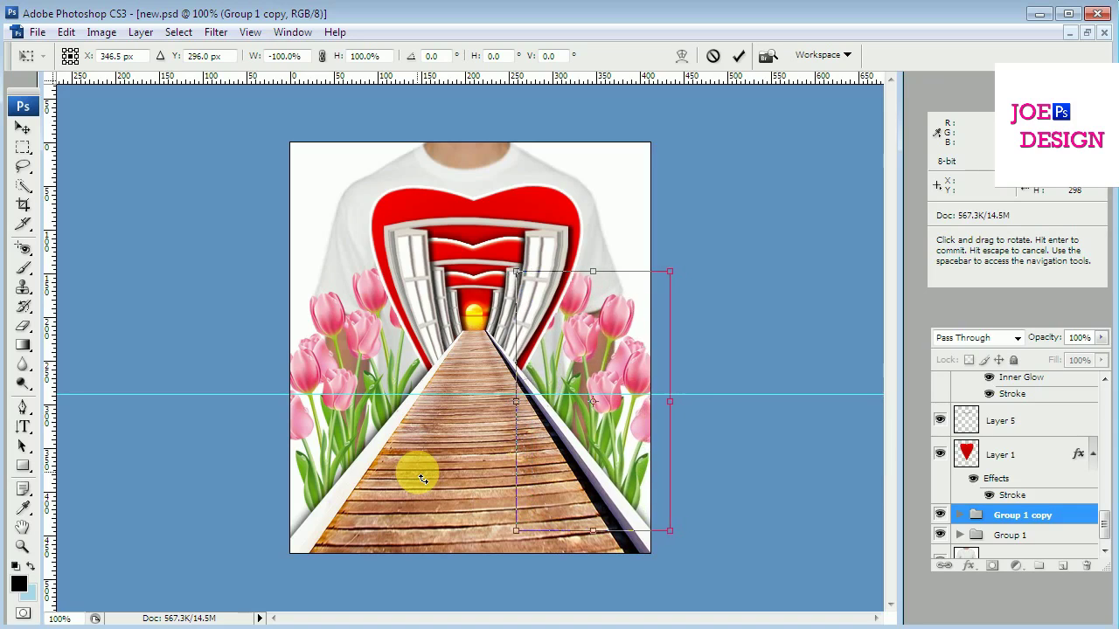
pyautogui.press('Return')
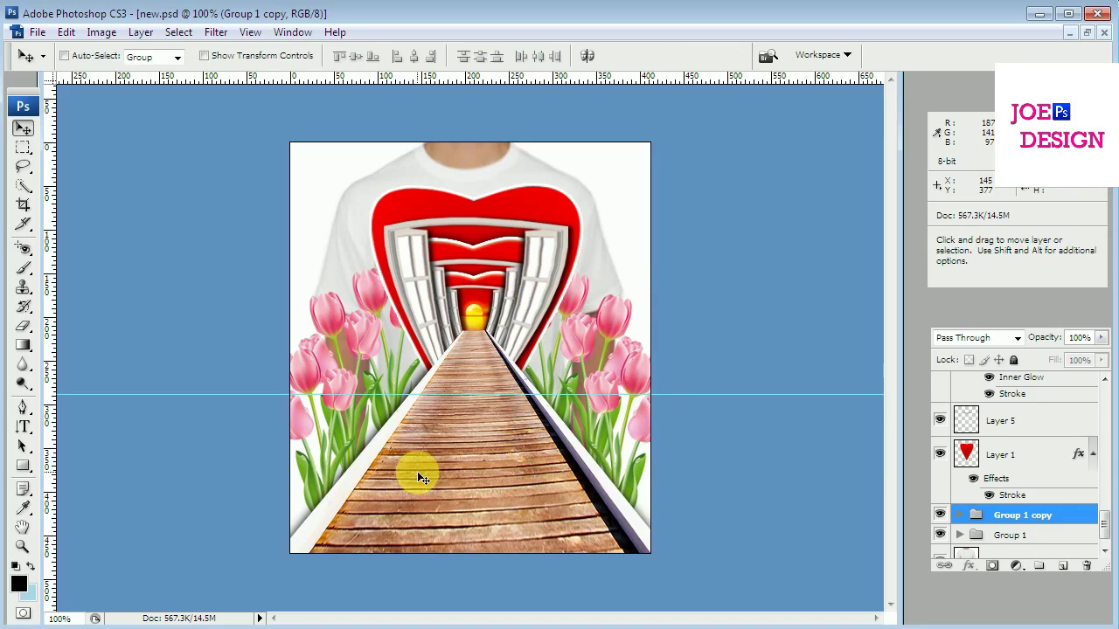
# Fine-tune the right-hand tulips' position with small arrow-key nudges.
pyautogui.press('Right')
pyautogui.press('Down')
pyautogui.press('Right')
pyautogui.press('Down')
pyautogui.press('Right')
pyautogui.press('Down')
pyautogui.press('Right')
pyautogui.press('Down')
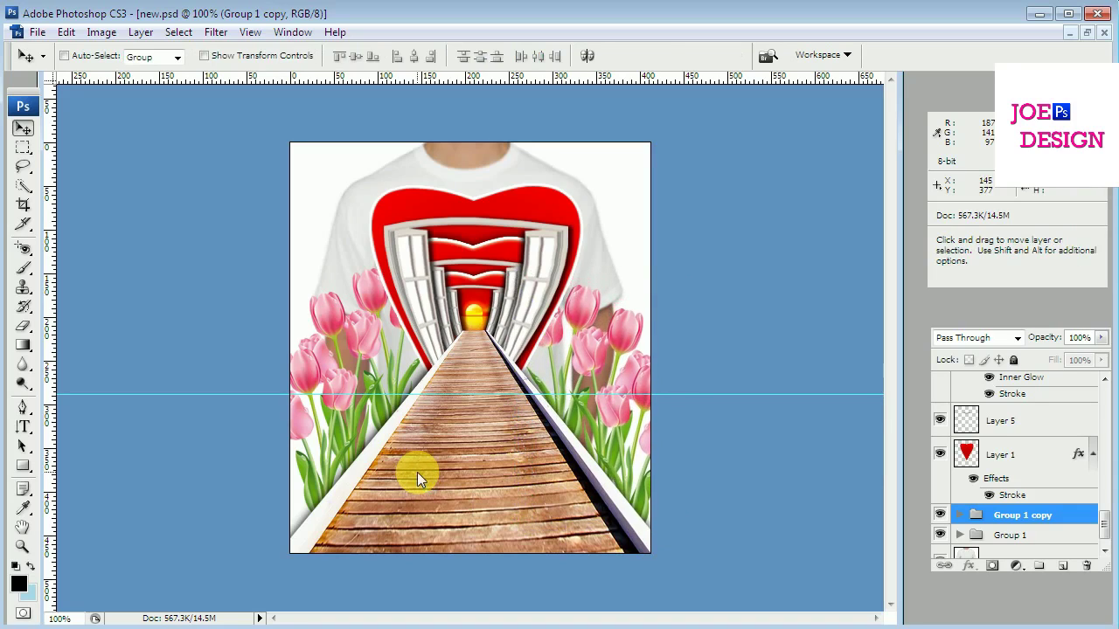
pyautogui.press('Left')
pyautogui.press('Up')
pyautogui.press('Left')
pyautogui.press('Up')
pyautogui.press('Left')
pyautogui.press('Up')
pyautogui.press('Left')
pyautogui.press('Up')
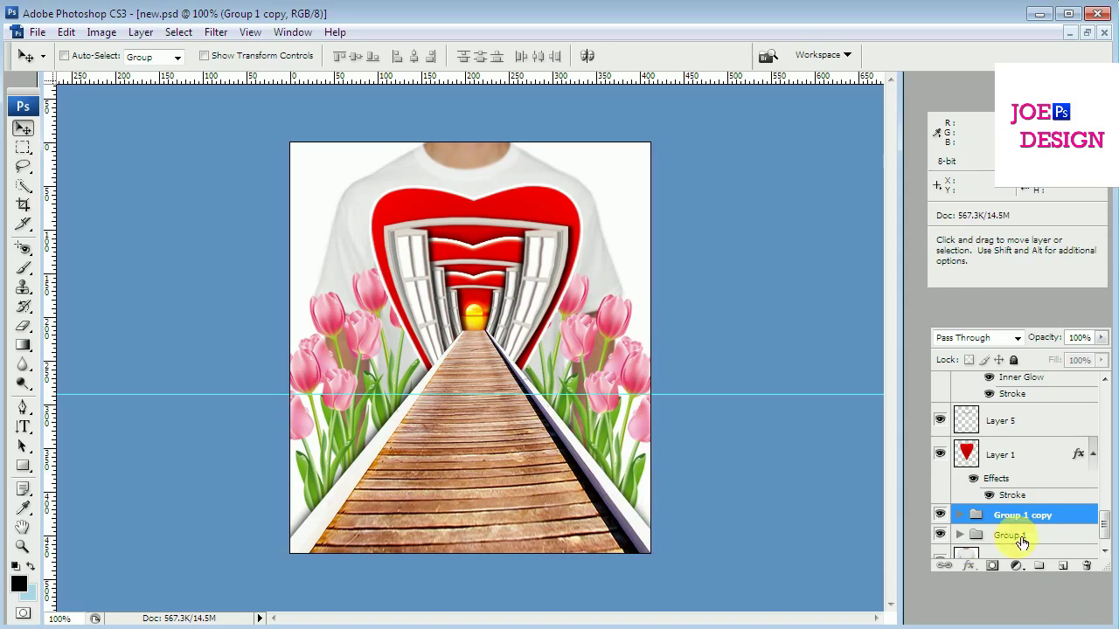
# Nudge the Layer 7 copy 2 tulips inside Group 1 further left.
pyautogui.click(960, 535)
pyautogui.click(1104, 552)
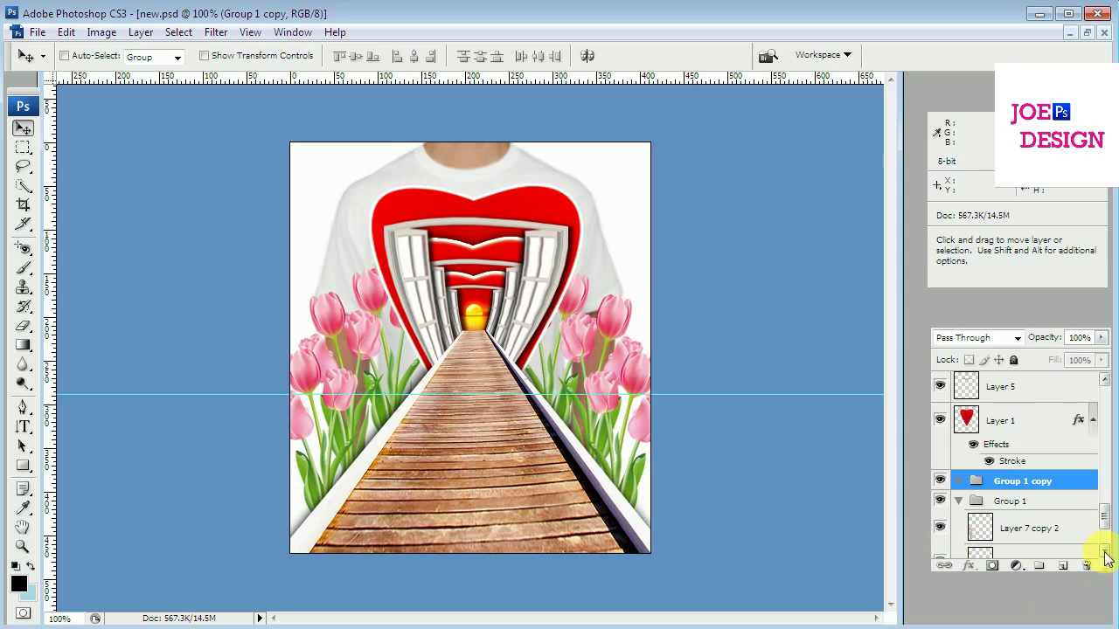
pyautogui.click(1104, 552)
pyautogui.click(1022, 509)
pyautogui.press('Left')
pyautogui.press('Left')
pyautogui.press('Left')
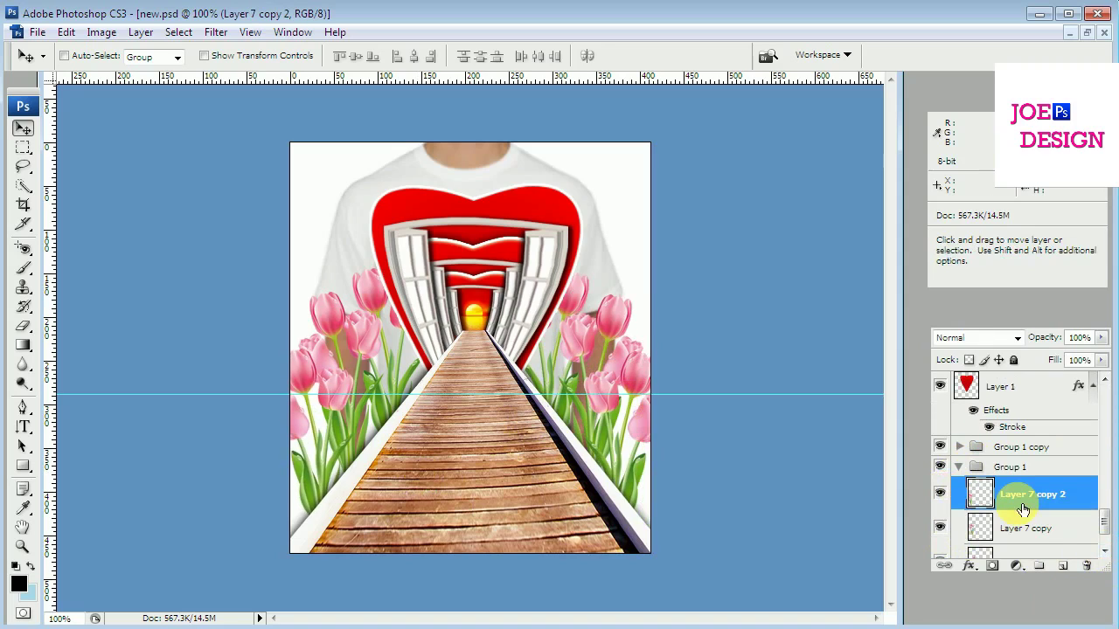
pyautogui.press('Left')
pyautogui.press('Left')
pyautogui.press('Left')
pyautogui.press('Left')
pyautogui.press('Left')
pyautogui.press('Left')
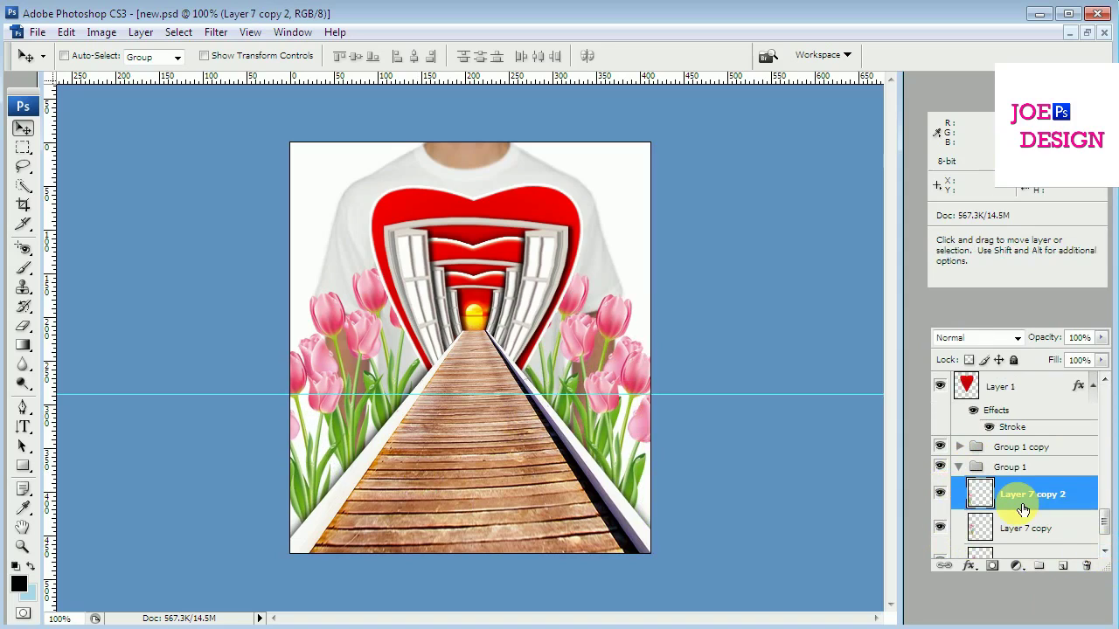
# Select the Layer 7 copy 5 tulips and open bride cut-out Untitled-1.png as a new document.
pyautogui.click(958, 467)
pyautogui.click(959, 494)
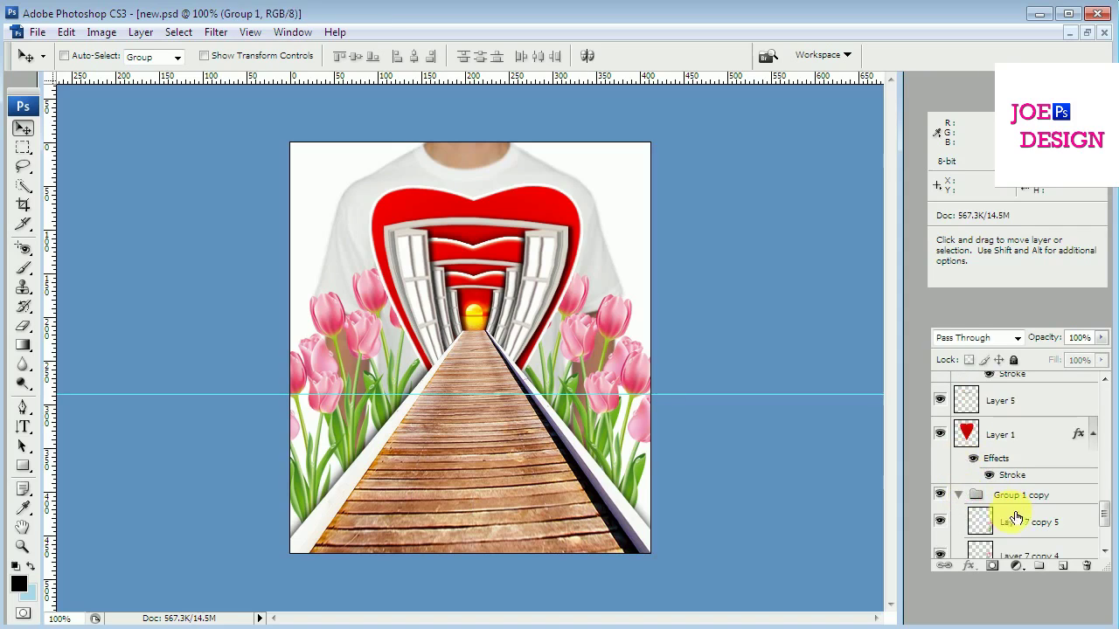
pyautogui.click(961, 521)
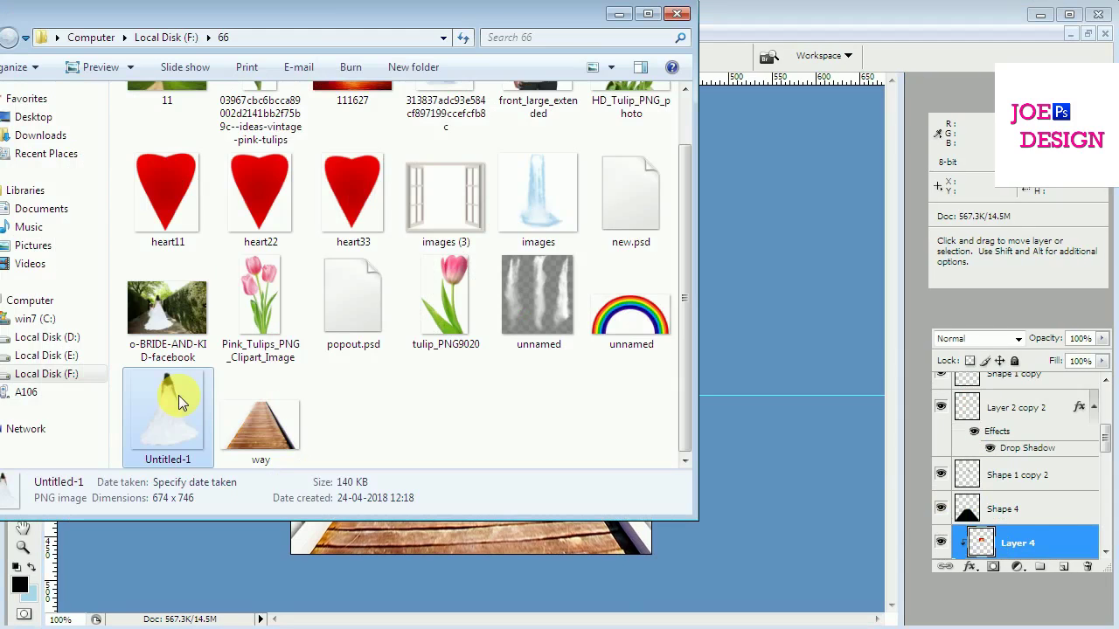
pyautogui.moveTo(178, 395); pyautogui.dragTo(405, 600)
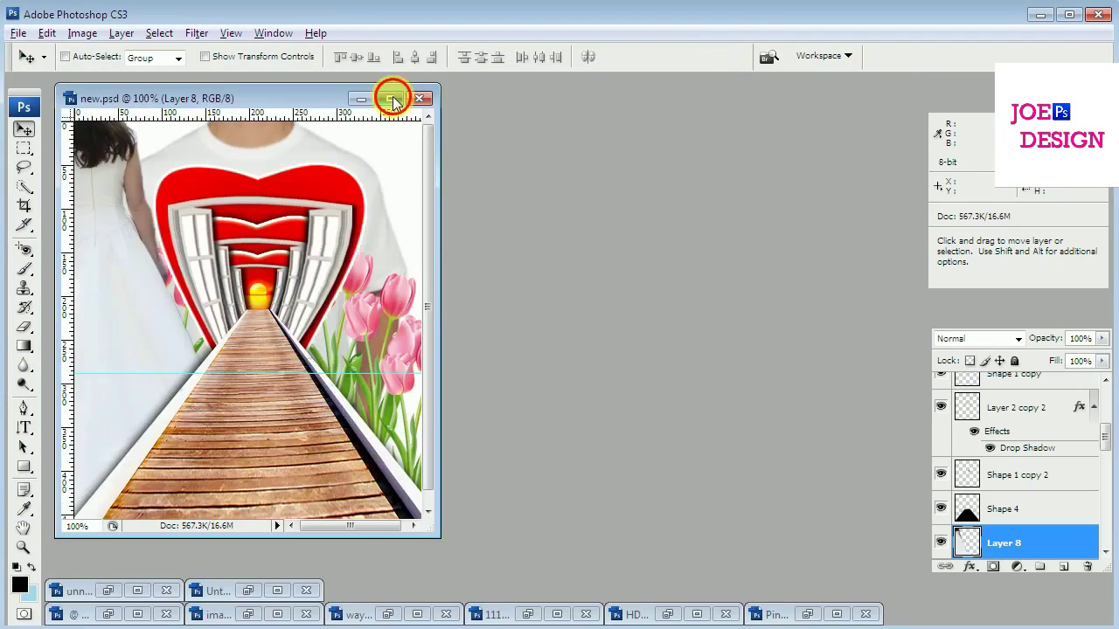
# Bring the bride into the mockup in front of everything, scaled to about 30% on the boardwalk.
pyautogui.click(388, 94)
pyautogui.moveTo(404, 361); pyautogui.dragTo(488, 437)
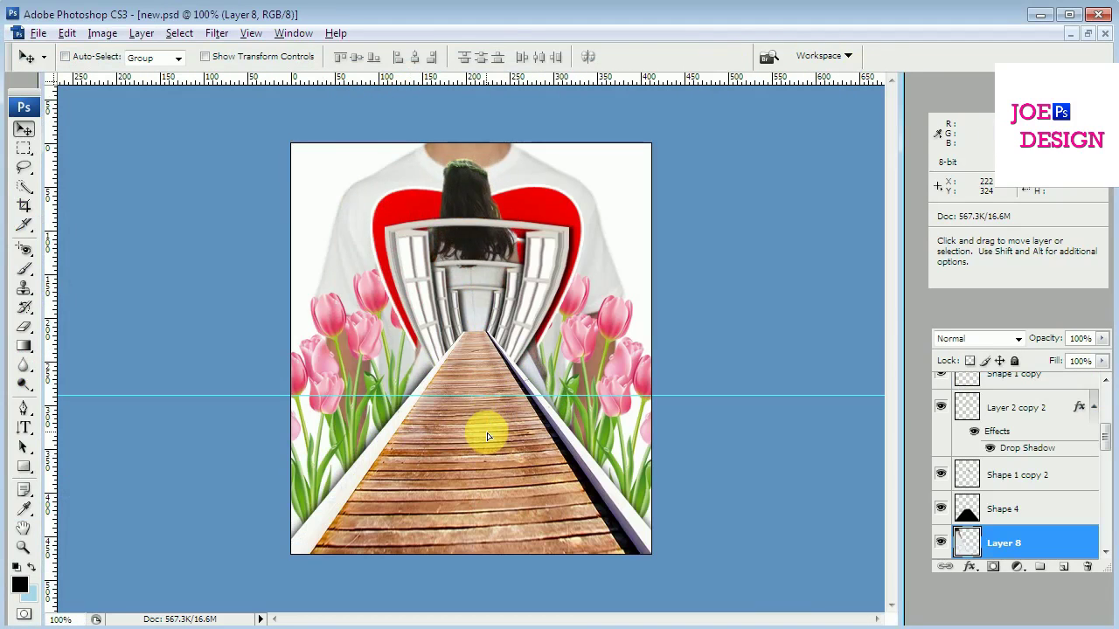
pyautogui.hotkey('ctrl', 'shift', ']')
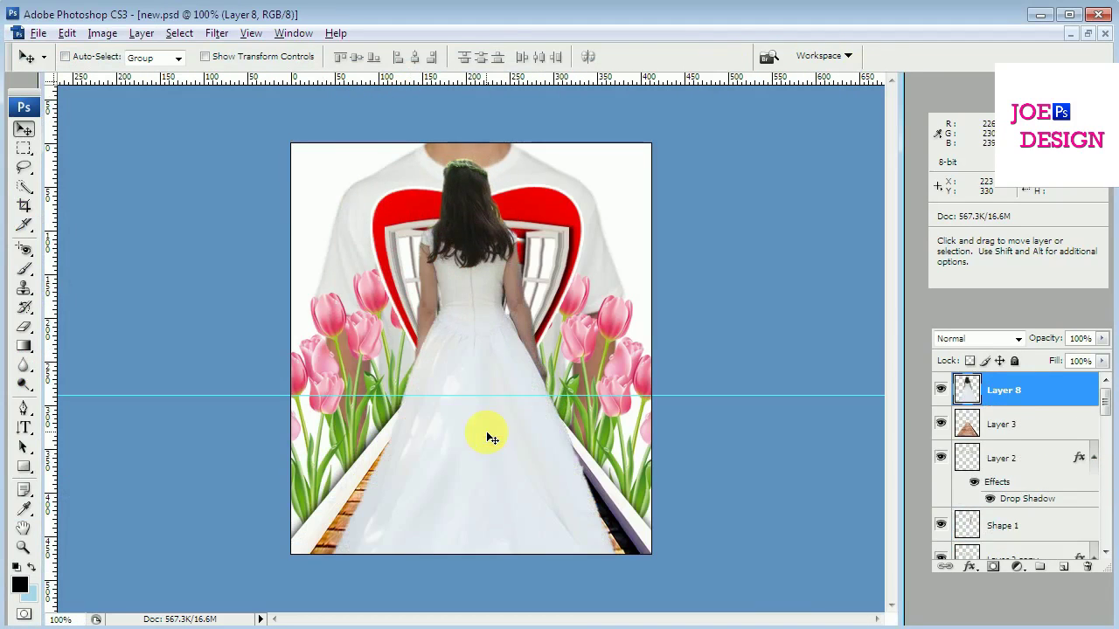
pyautogui.hotkey('ctrl', 't')
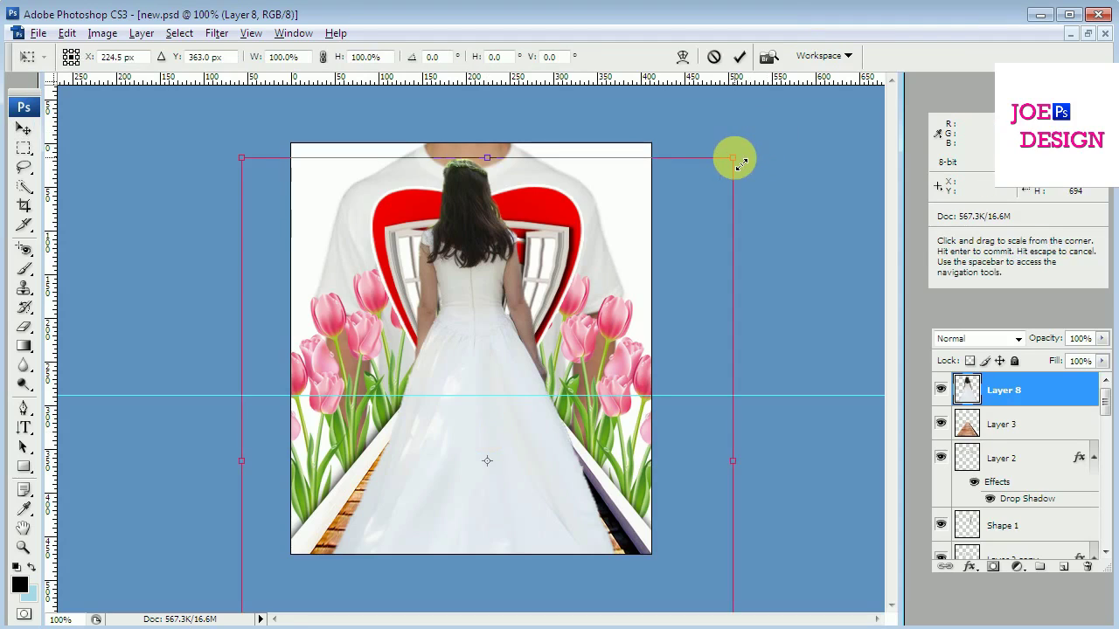
pyautogui.moveTo(734, 159); pyautogui.dragTo(516, 291)
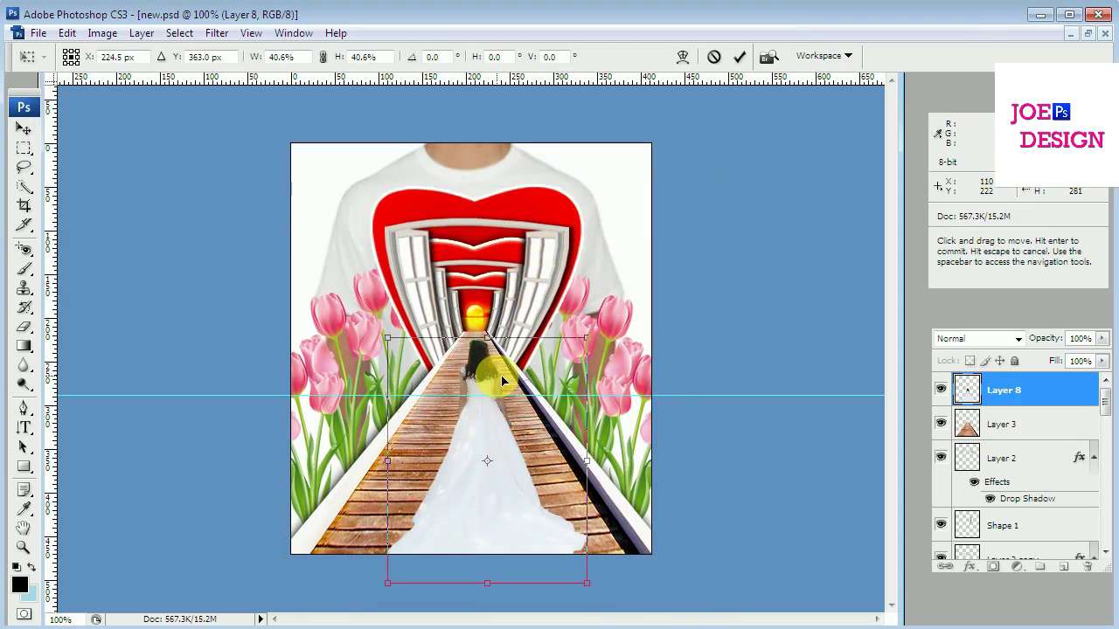
pyautogui.moveTo(494, 372); pyautogui.dragTo(499, 325)
pyautogui.moveTo(582, 306); pyautogui.dragTo(560, 335)
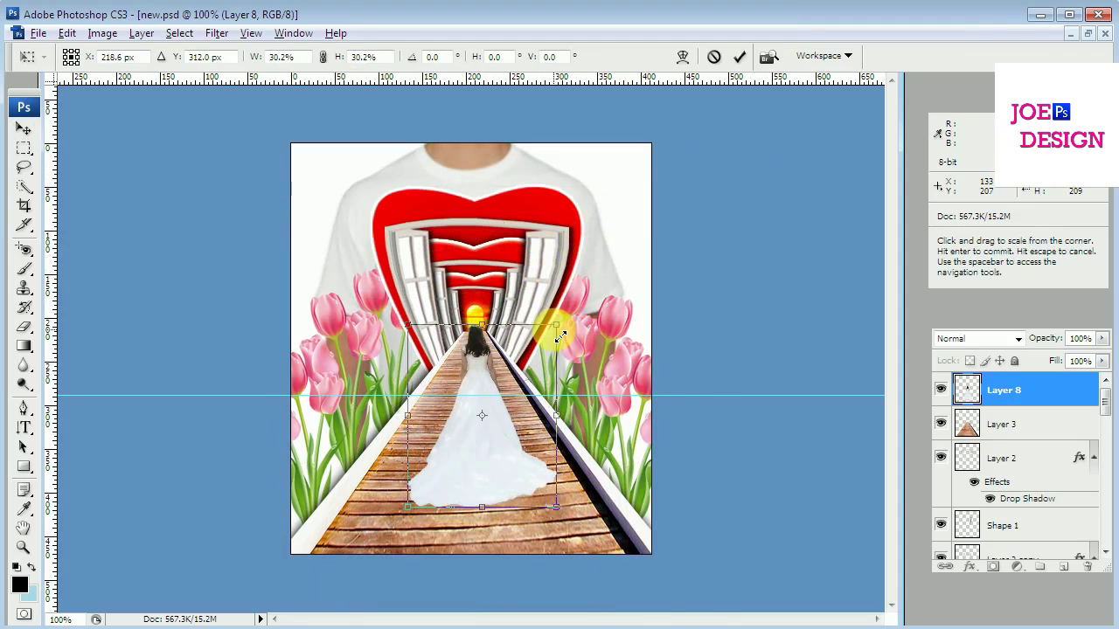
pyautogui.press('Return')
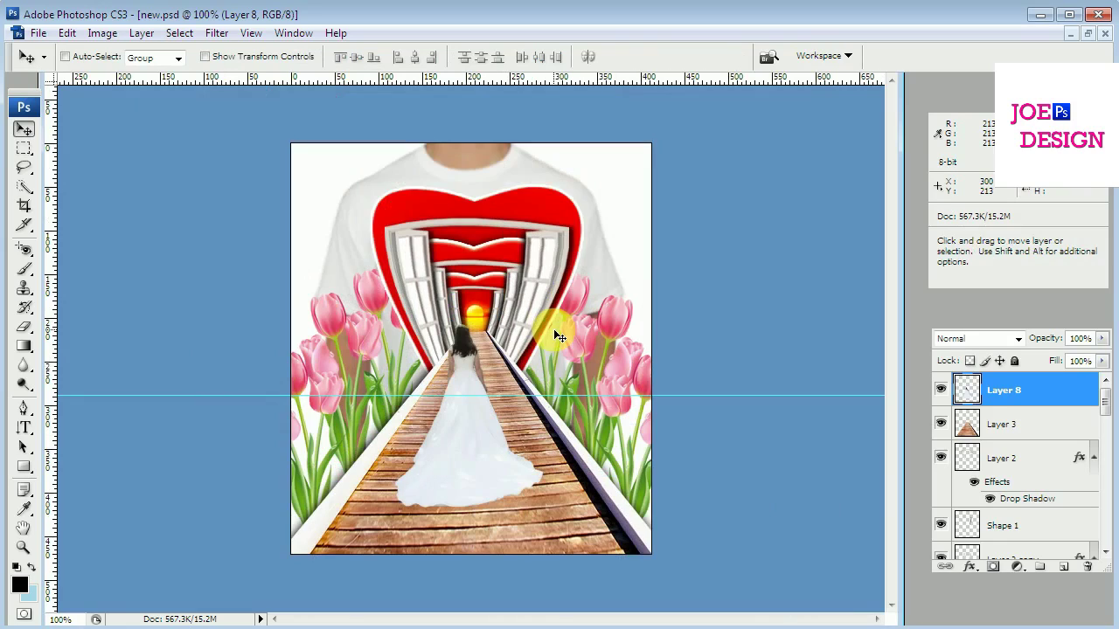
pyautogui.press('Right')
pyautogui.press('Right')
pyautogui.press('Right')
pyautogui.press('Right')
pyautogui.press('Right')
pyautogui.press('Right')
pyautogui.press('Right')
pyautogui.press('Right')
pyautogui.press('Right')
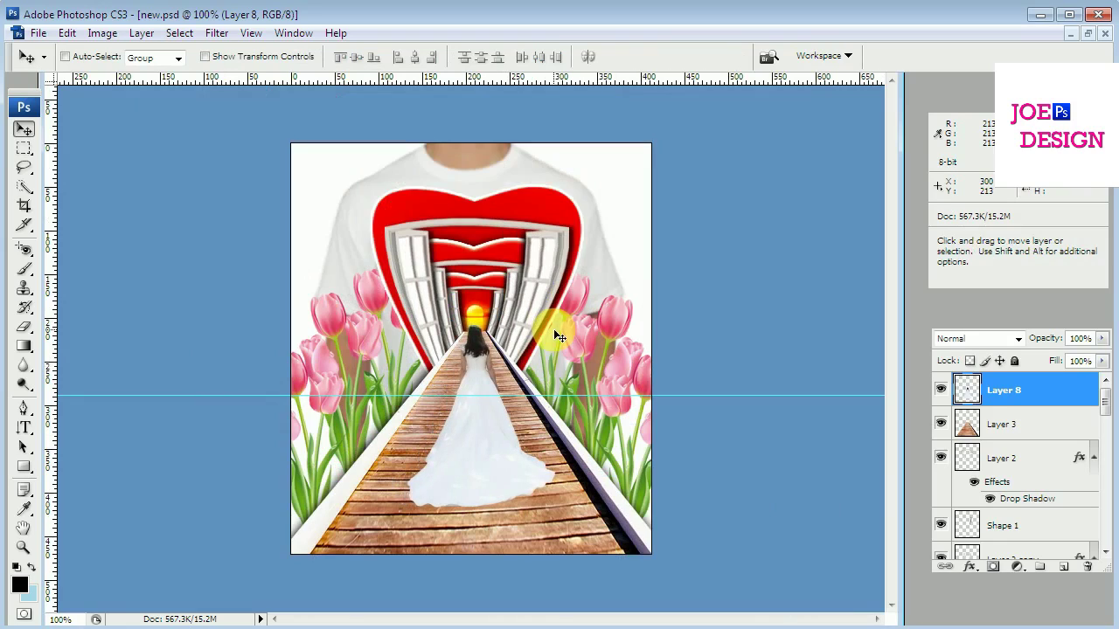
# Paint a black shadow under the gown hem on a new layer with a 21 px soft brush.
pyautogui.click(1063, 566)
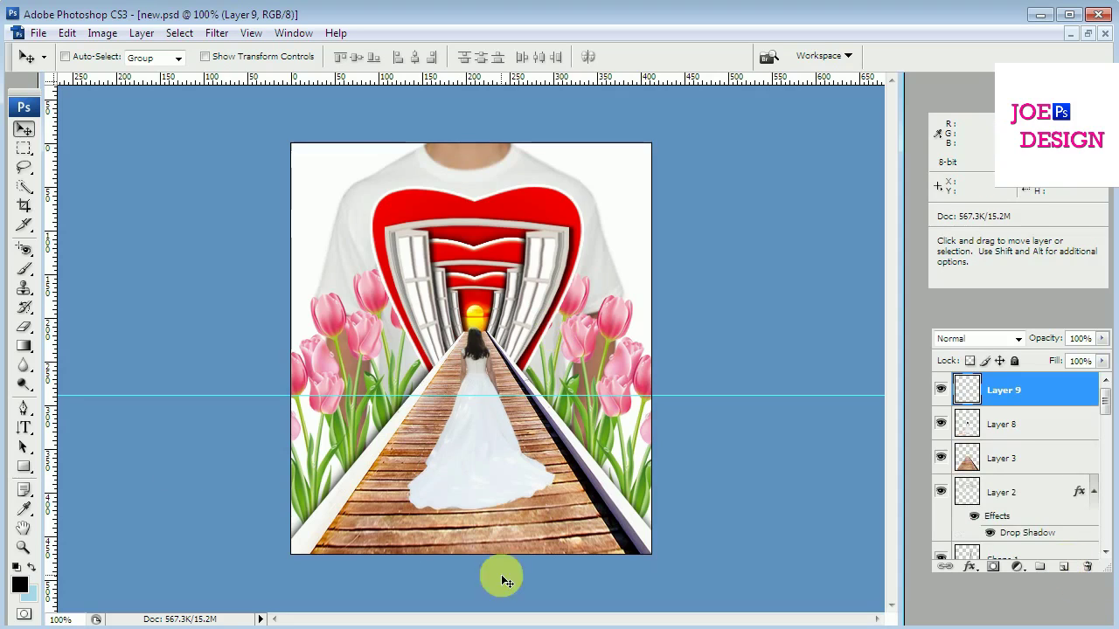
pyautogui.click(25, 270)
pyautogui.click(119, 58)
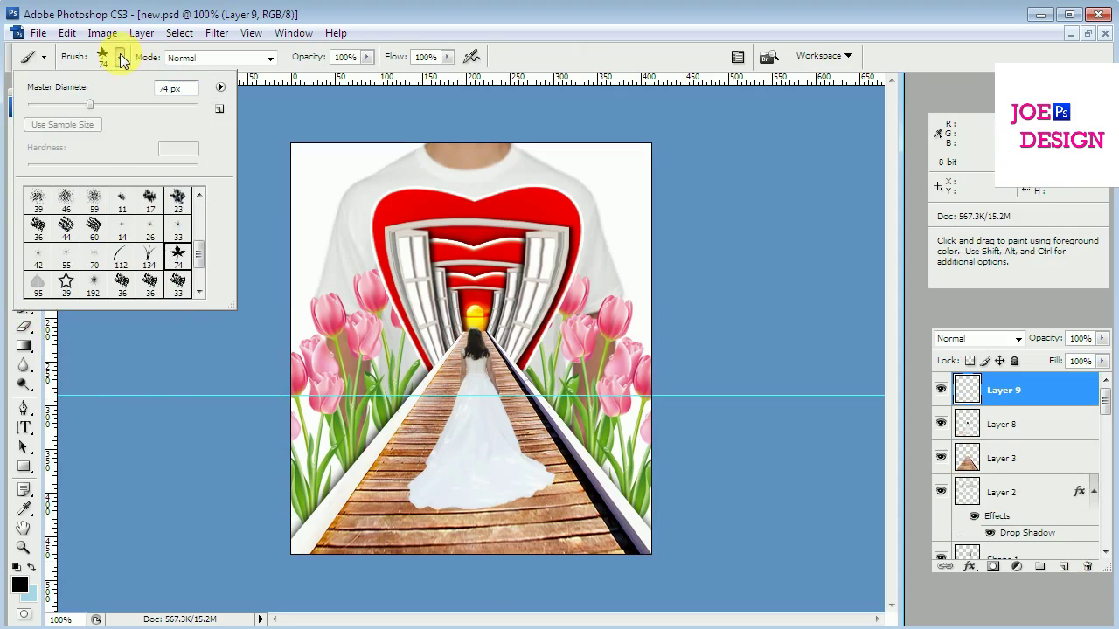
pyautogui.scroll(5, 200, 232)
pyautogui.click(150, 212)
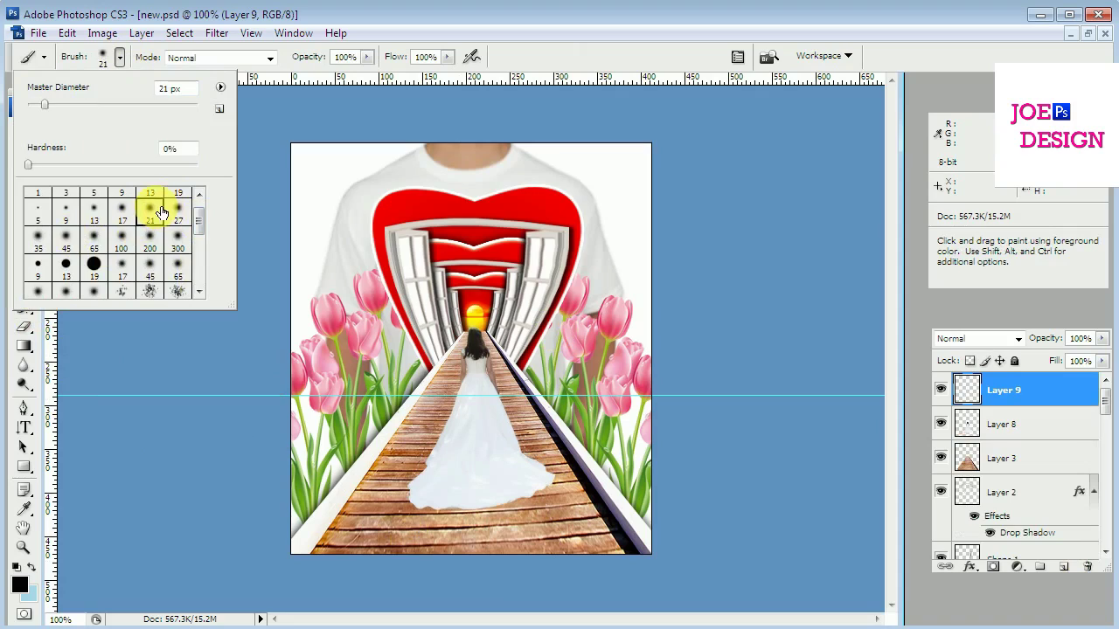
pyautogui.click(404, 494)
pyautogui.moveTo(404, 495)
pyautogui.mouseDown()
pyautogui.moveTo(458, 507)
pyautogui.moveTo(542, 470)
pyautogui.mouseUp()
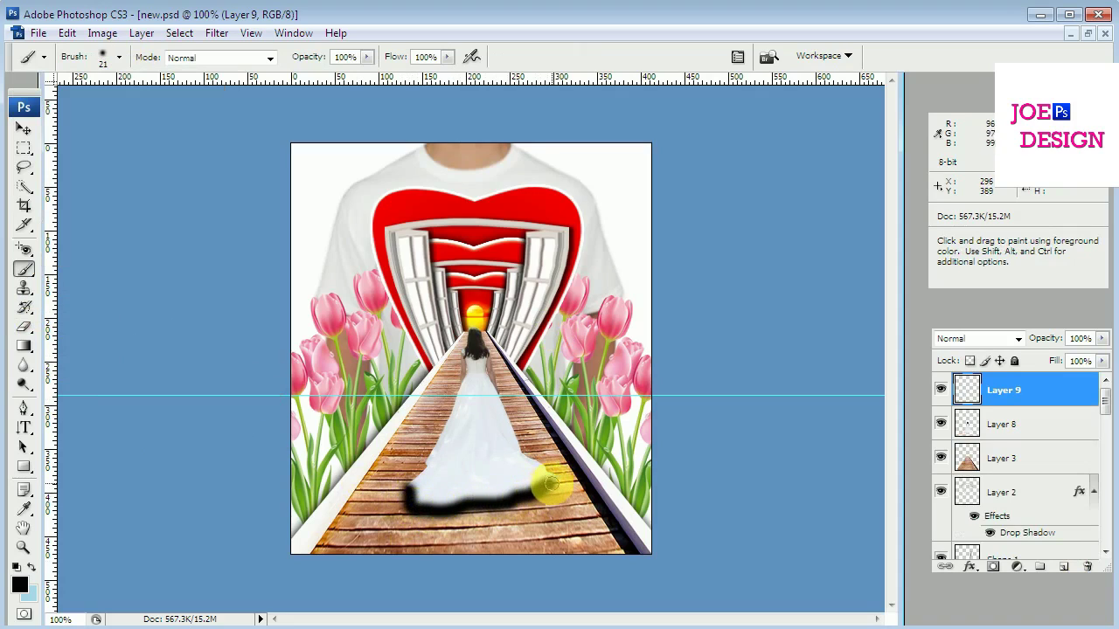
# Move the shadow layer below the bride and scale it to 87.8%.
pyautogui.hotkey('ctrl', '[')
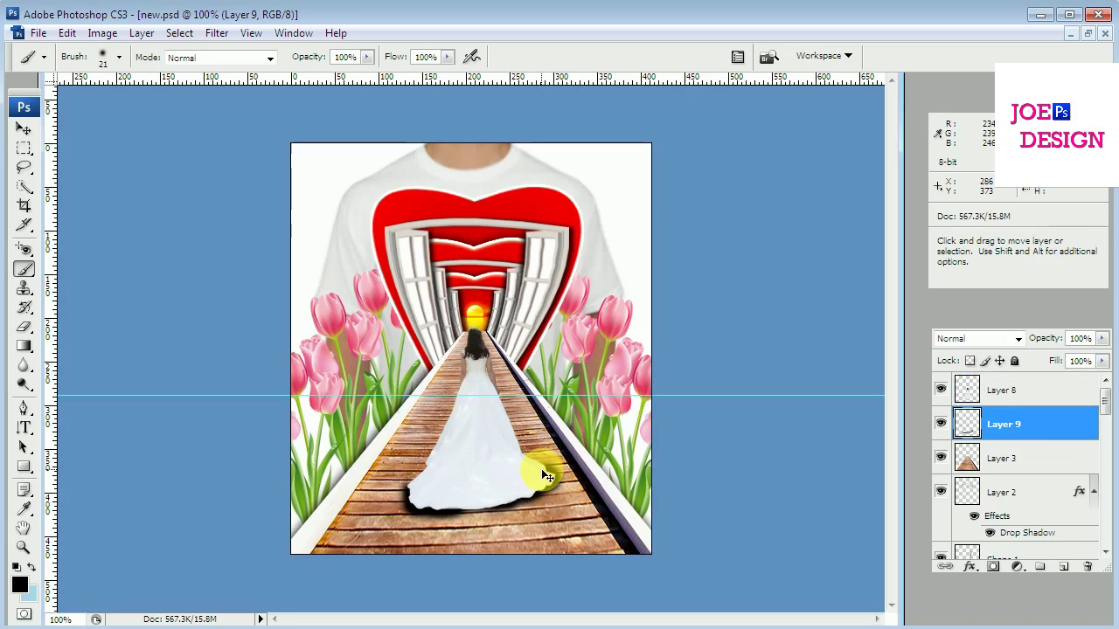
pyautogui.click(23, 128)
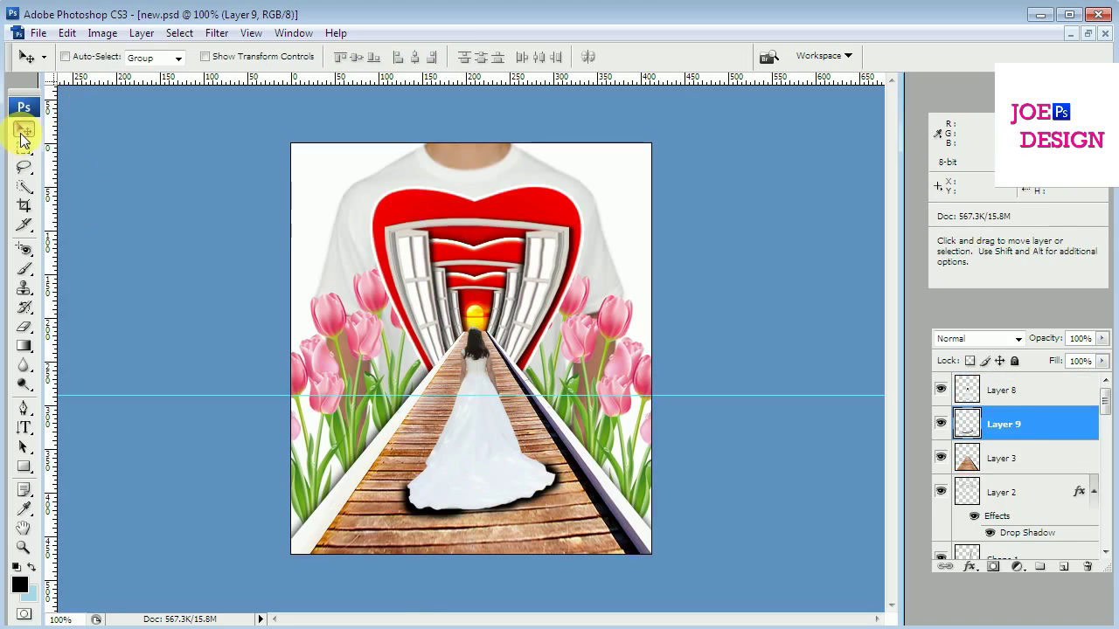
pyautogui.hotkey('ctrl', 't')
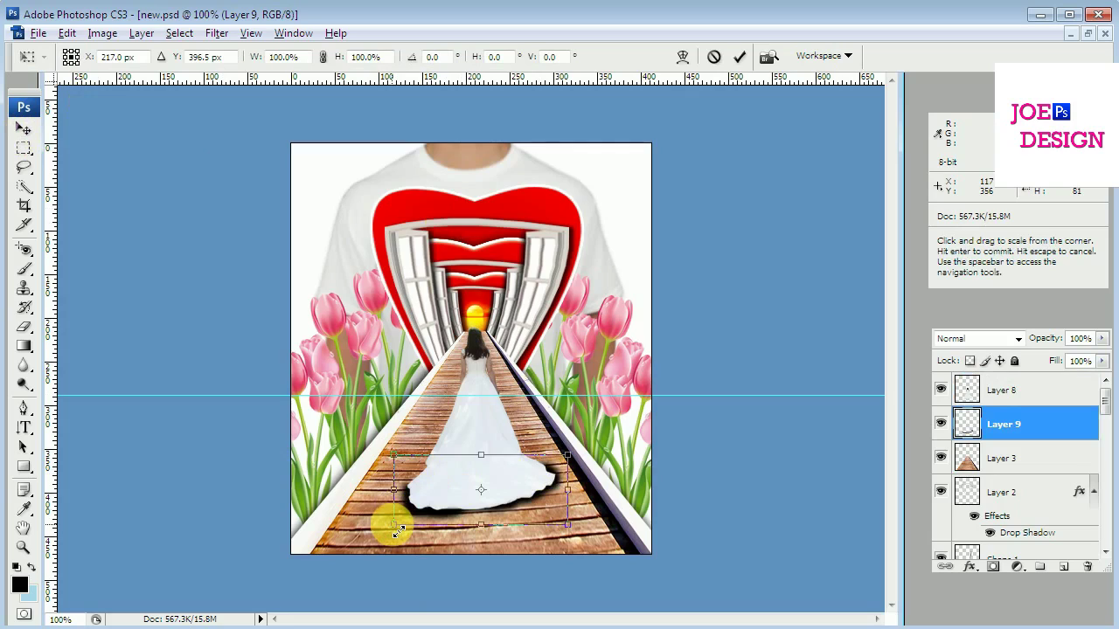
pyautogui.moveTo(395, 529); pyautogui.dragTo(408, 523)
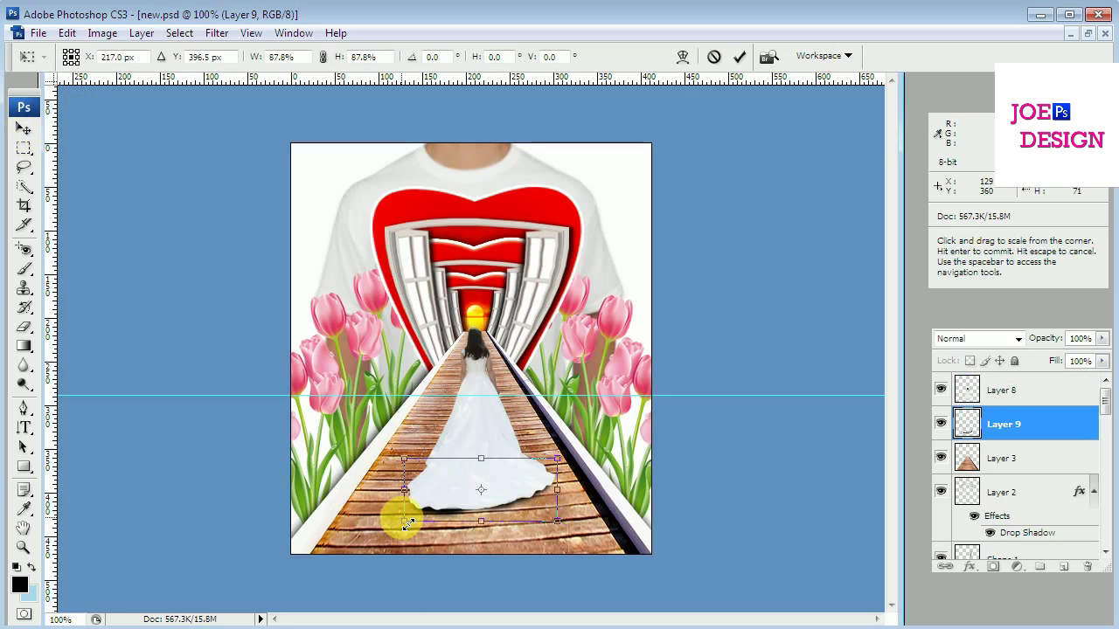
pyautogui.press('Return')
# Gaussian-blur the shadow layer twice, finishing with a 5-pixel radius.
pyautogui.click(216, 33)
pyautogui.moveTo(227, 209)
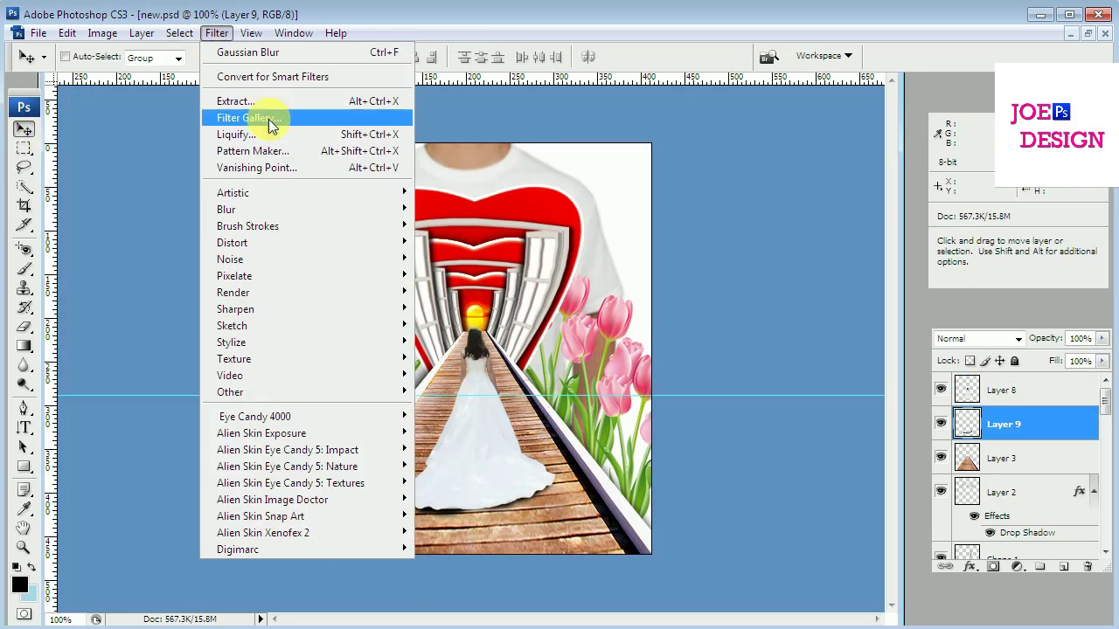
pyautogui.click(462, 274)
pyautogui.write('5')
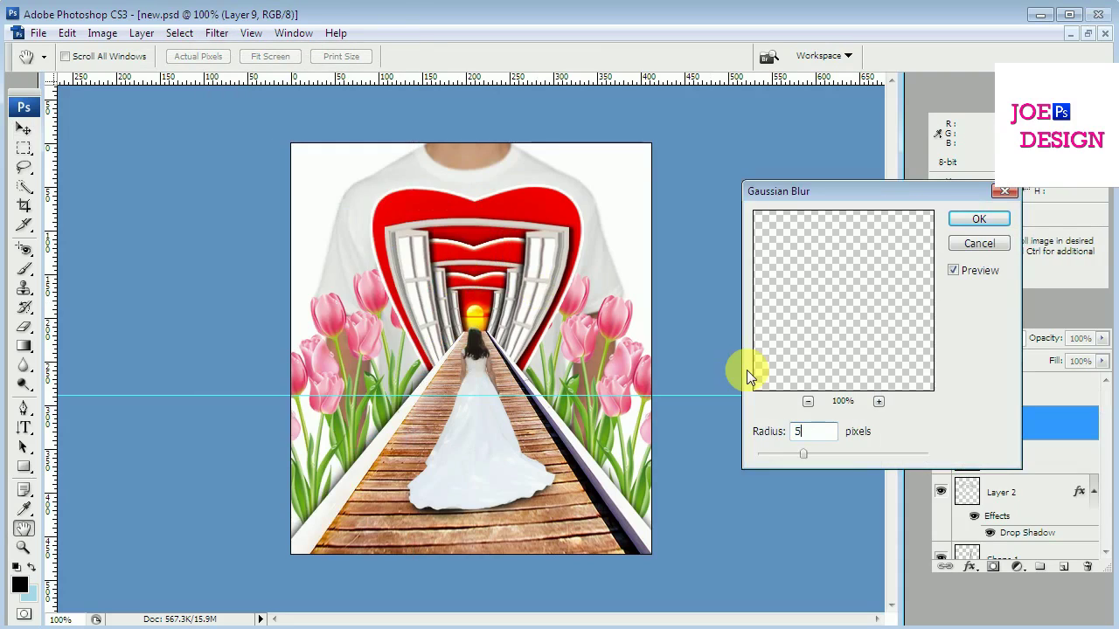
pyautogui.write('5')
pyautogui.click(968, 221)
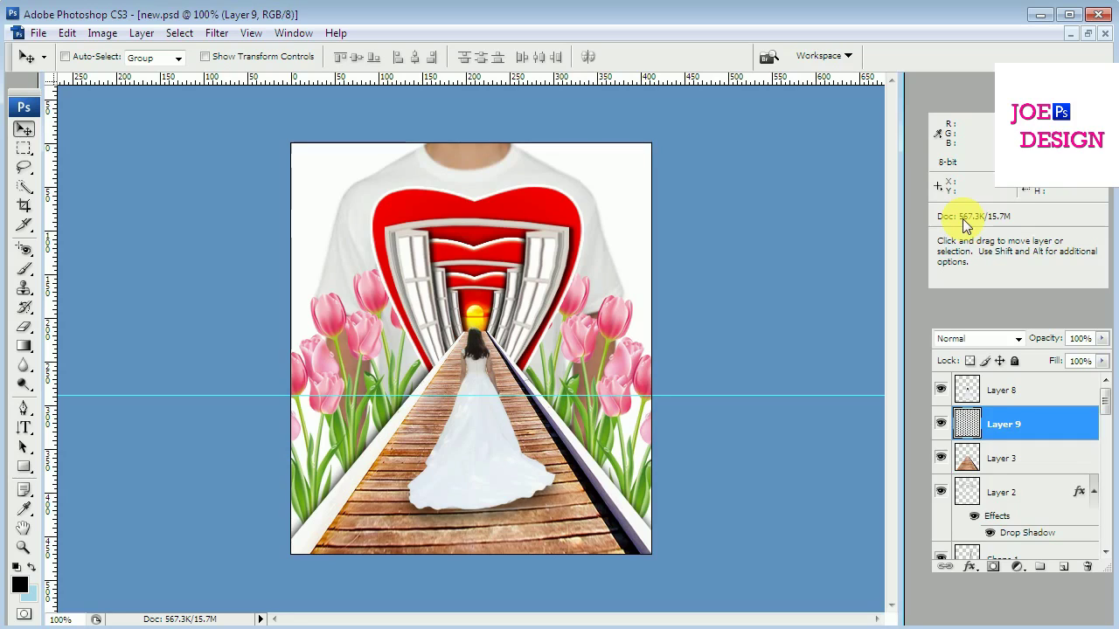
pyautogui.click(217, 33)
pyautogui.moveTo(225, 210)
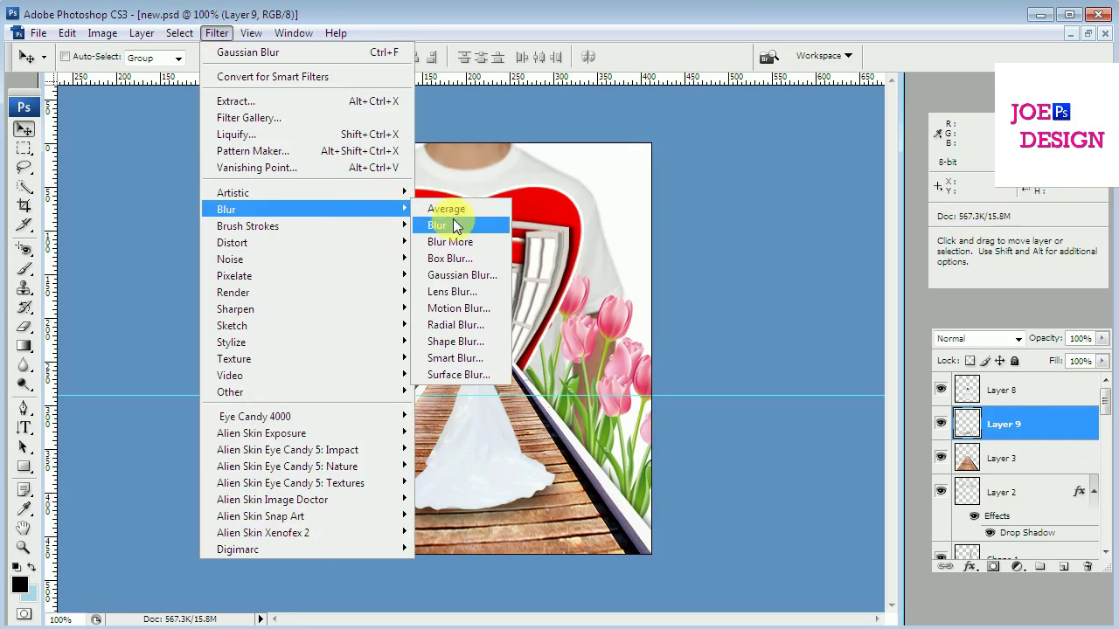
pyautogui.click(466, 276)
pyautogui.write('5')
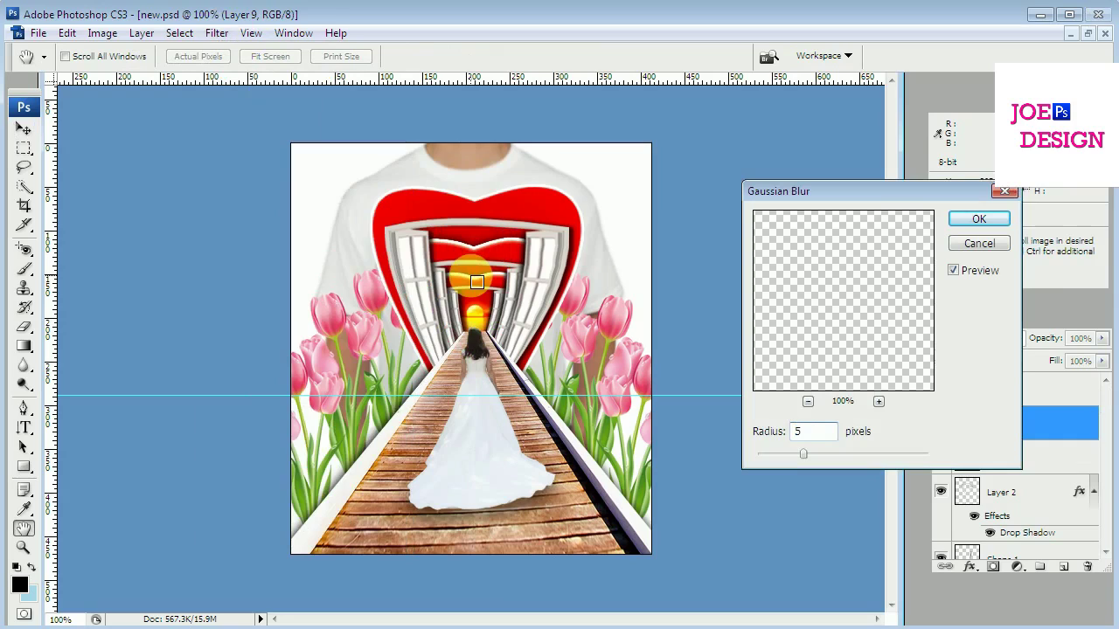
pyautogui.click(970, 221)
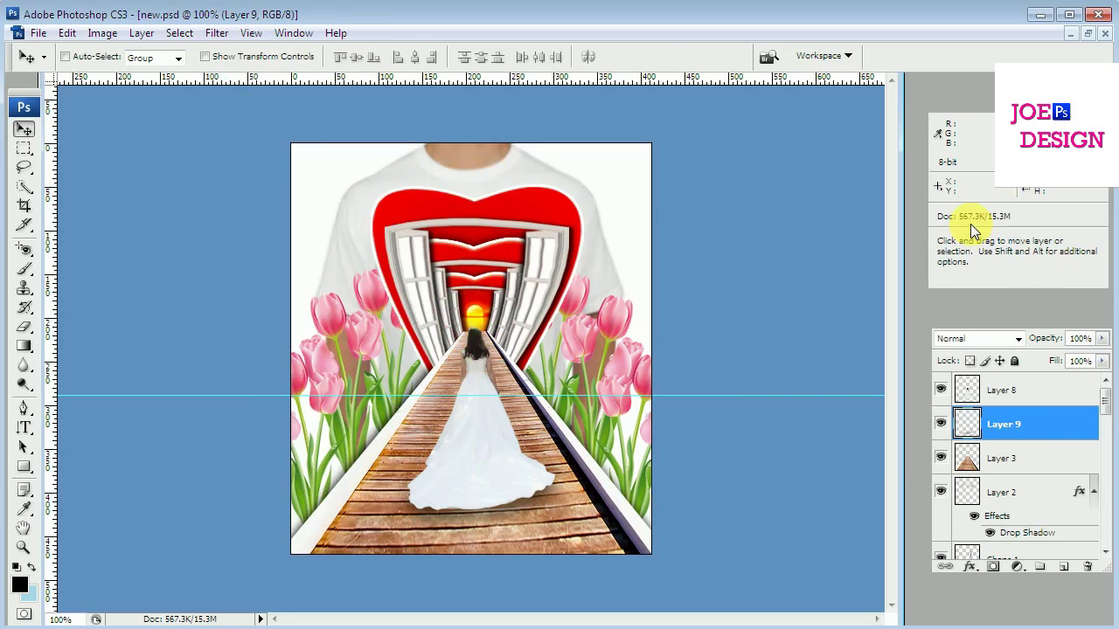
# Scale the bride and her shadow together to 92.4% and add an empty Layer 10.
pyautogui.keyDown('shift'); pyautogui.click(1003, 390); pyautogui.keyUp('shift')
pyautogui.hotkey('ctrl', 't')
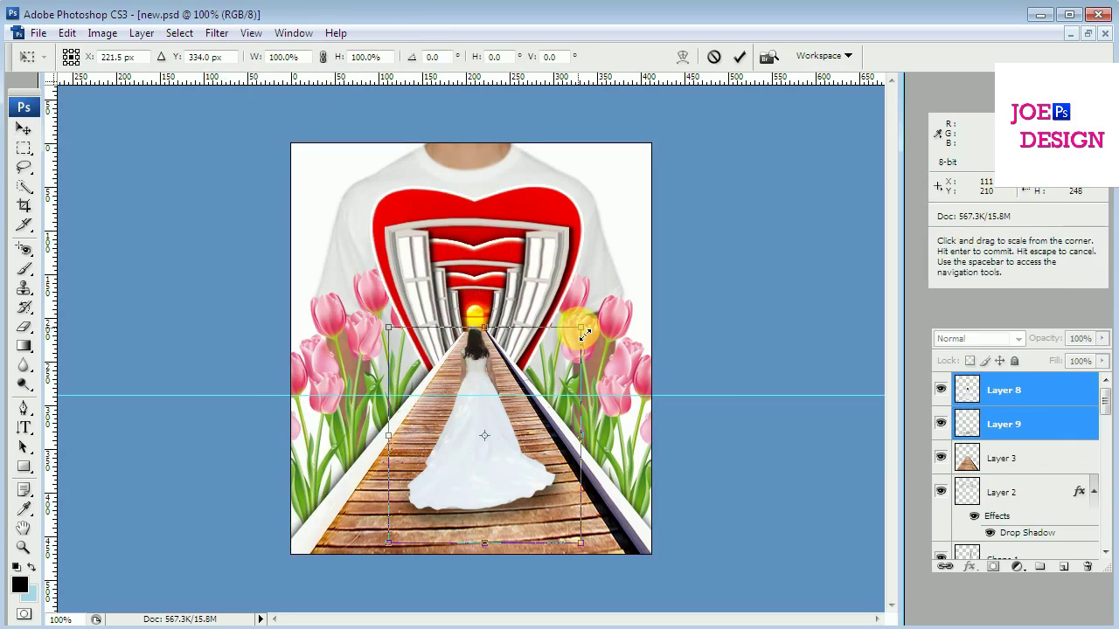
pyautogui.moveTo(583, 334); pyautogui.dragTo(574, 340)
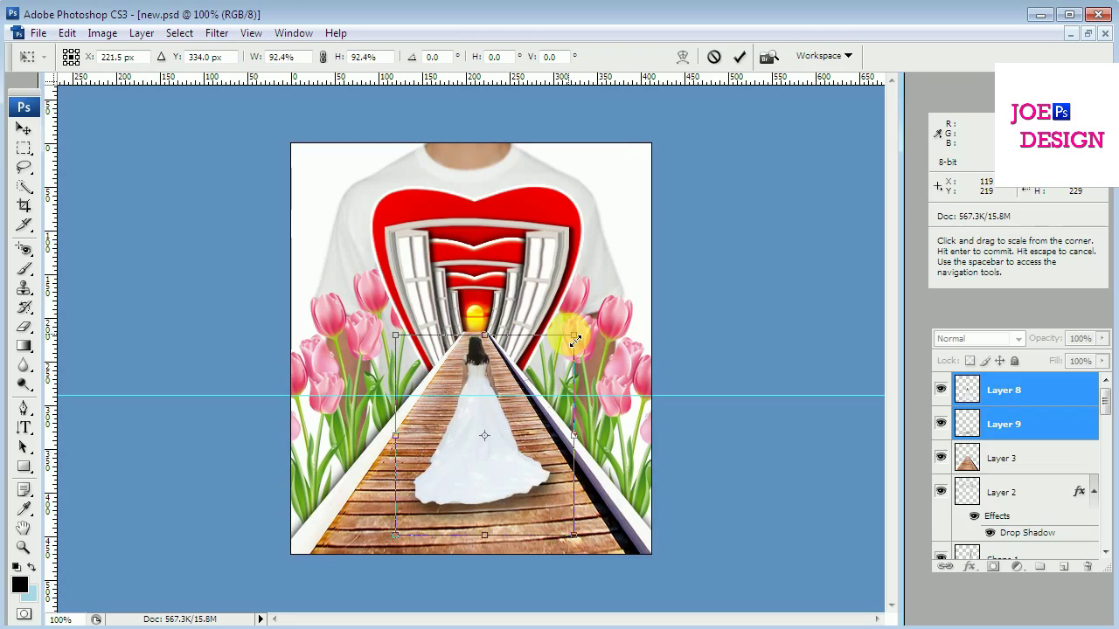
pyautogui.press('Return')
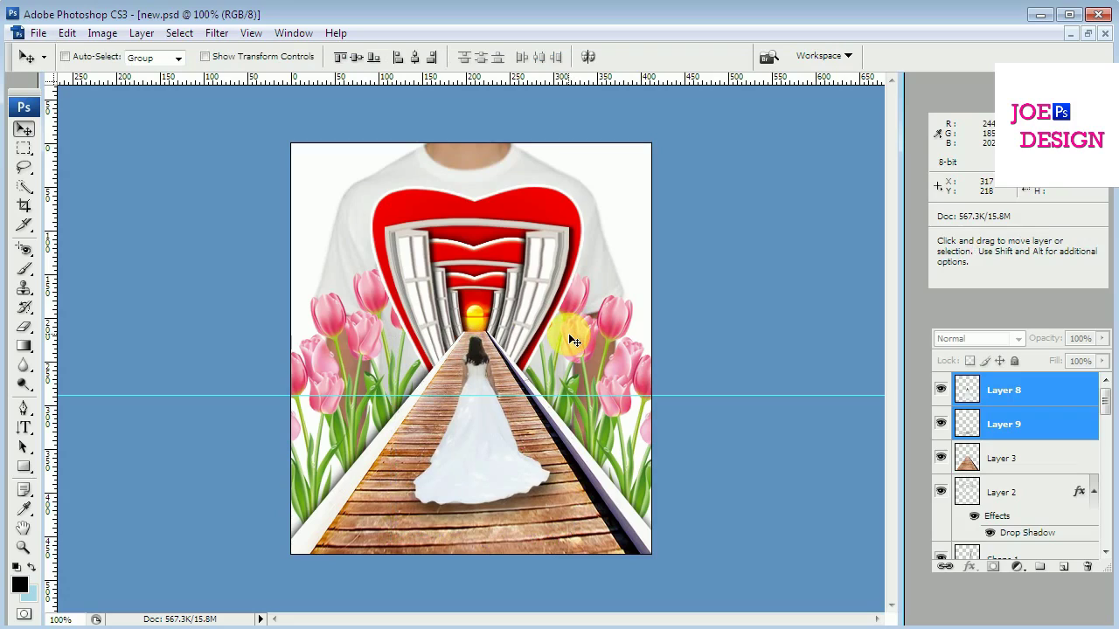
pyautogui.hotkey('ctrl', 'shift', 'alt', 'n')
# Lasso the walkway and fill it with a light green Solid Color fill layer.
pyautogui.press('l')
pyautogui.press('x')
pyautogui.moveTo(455, 377)
pyautogui.mouseDown()
pyautogui.moveTo(456, 539)
pyautogui.moveTo(449, 360)
pyautogui.mouseUp()
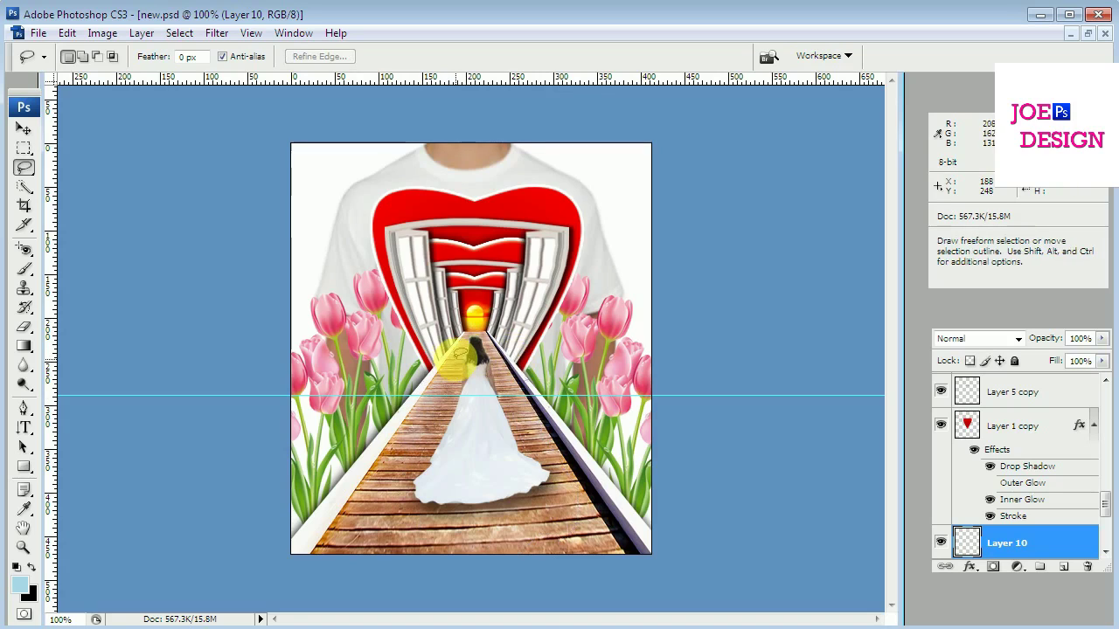
pyautogui.moveTo(448, 358)
pyautogui.mouseDown()
pyautogui.moveTo(350, 513)
pyautogui.moveTo(382, 551)
pyautogui.moveTo(479, 559)
pyautogui.moveTo(593, 549)
pyautogui.moveTo(600, 516)
pyautogui.moveTo(529, 388)
pyautogui.moveTo(475, 330)
pyautogui.moveTo(449, 351)
pyautogui.mouseUp()
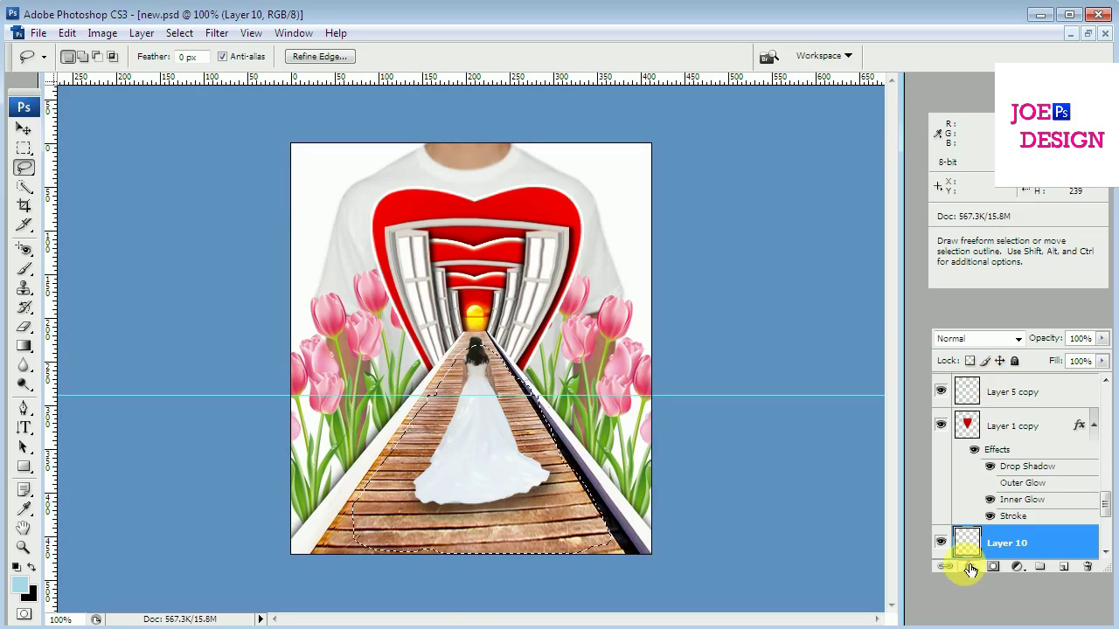
pyautogui.click(1017, 567)
pyautogui.click(1049, 226)
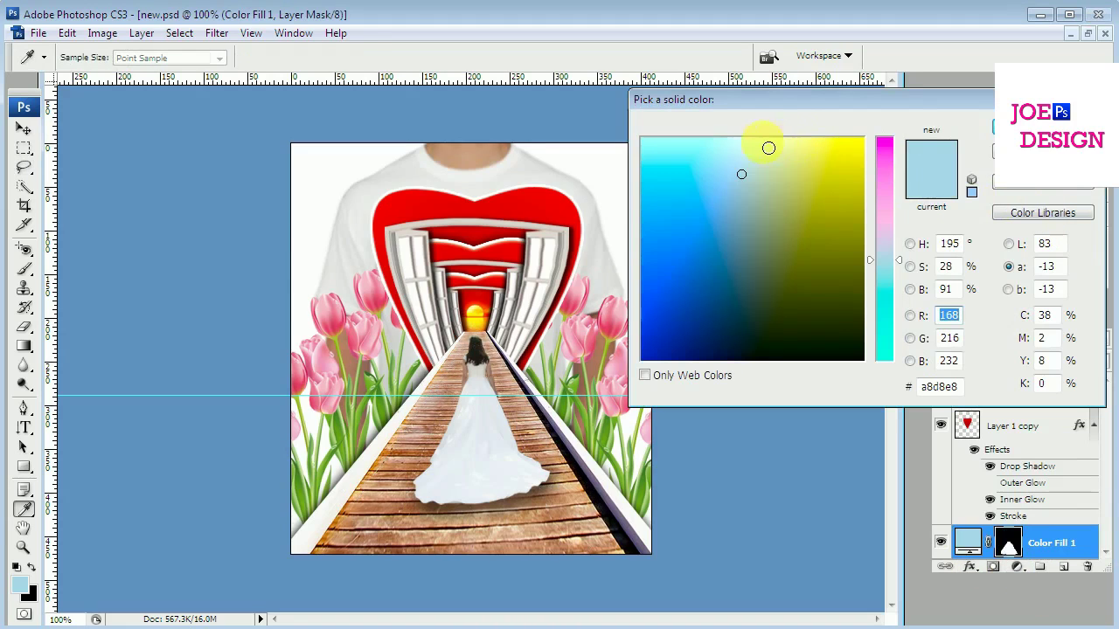
pyautogui.moveTo(760, 158); pyautogui.dragTo(772, 148)
pyautogui.click(1040, 127)
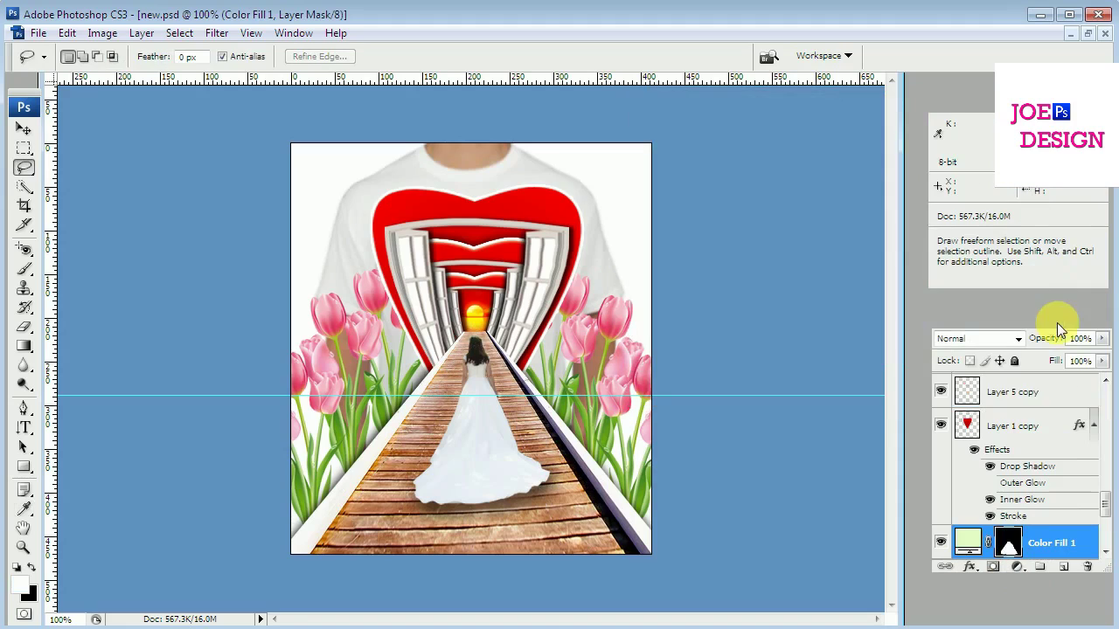
# Rasterize Color Fill 1, place it above Layer 3, and lower its opacity to 48%.
pyautogui.rightClick(1065, 545)
pyautogui.click(1044, 257)
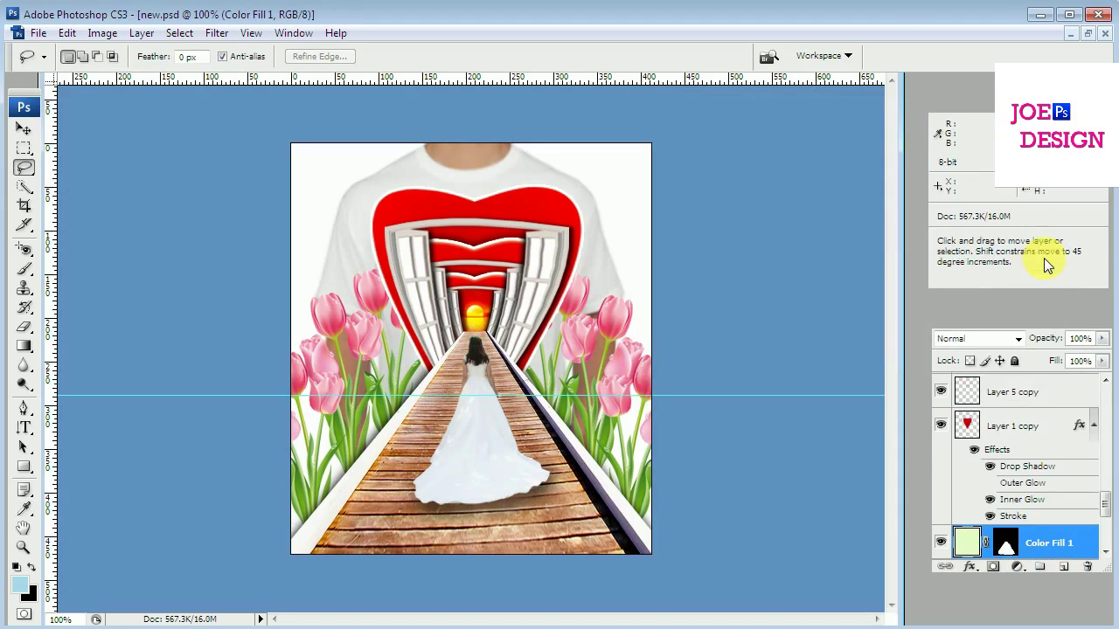
pyautogui.hotkey('ctrl', 'shift', ']')
pyautogui.hotkey('ctrl', '[')
pyautogui.hotkey('ctrl', '[')
pyautogui.hotkey('ctrl', '[')
pyautogui.hotkey('ctrl', '[')
pyautogui.hotkey('ctrl', '[')
pyautogui.hotkey('ctrl', '[')
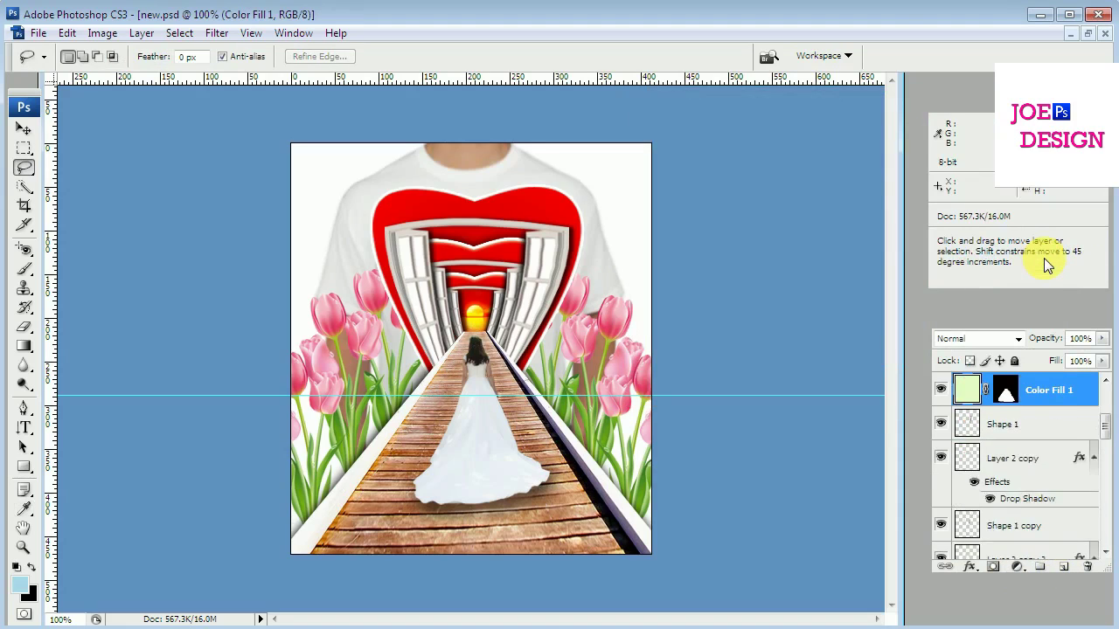
pyautogui.hotkey('ctrl', '[')
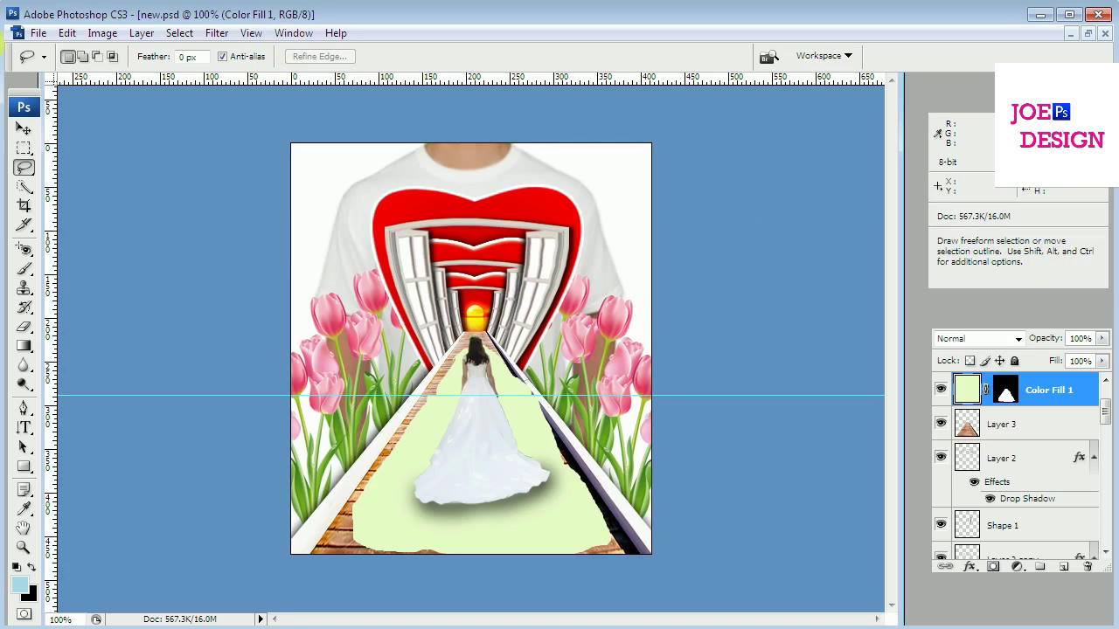
pyautogui.click(24, 129)
pyautogui.press('Left')
pyautogui.press('Left')
pyautogui.press('Left')
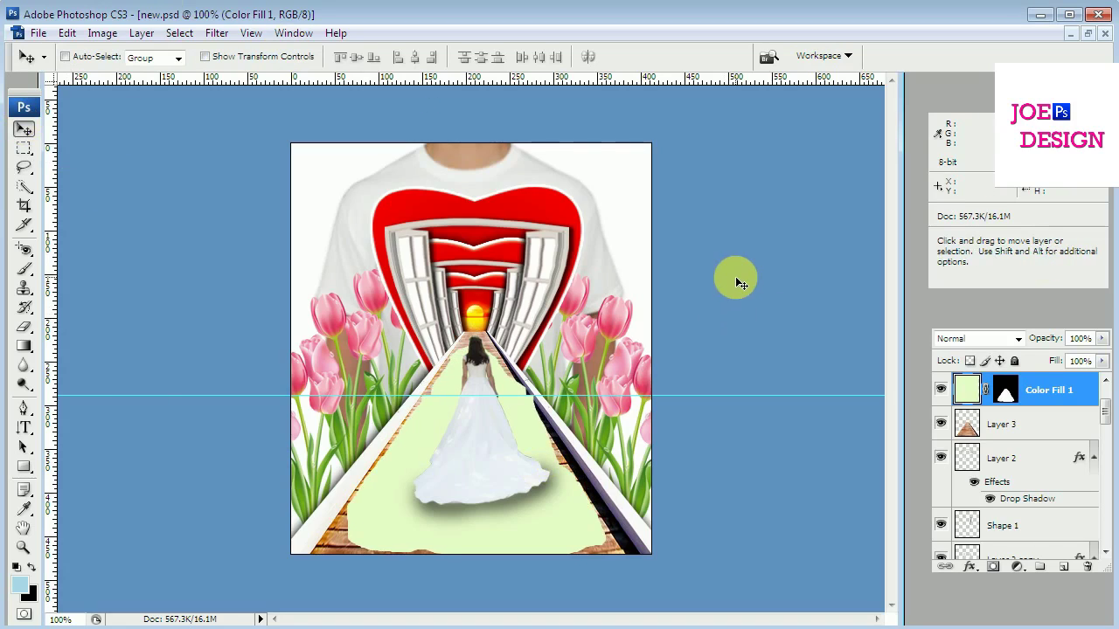
pyautogui.moveTo(1106, 342); pyautogui.dragTo(1056, 361)
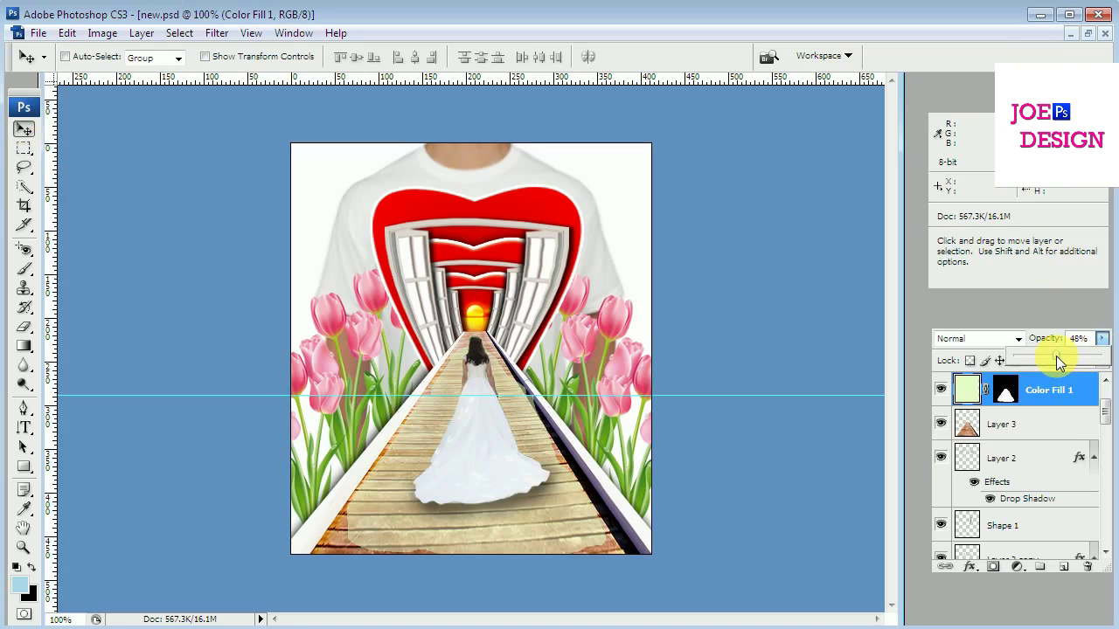
# Blur the tint with a 3-pixel Gaussian Blur and add an orange-to-yellow Gradient Overlay.
pyautogui.click(217, 32)
pyautogui.moveTo(226, 210)
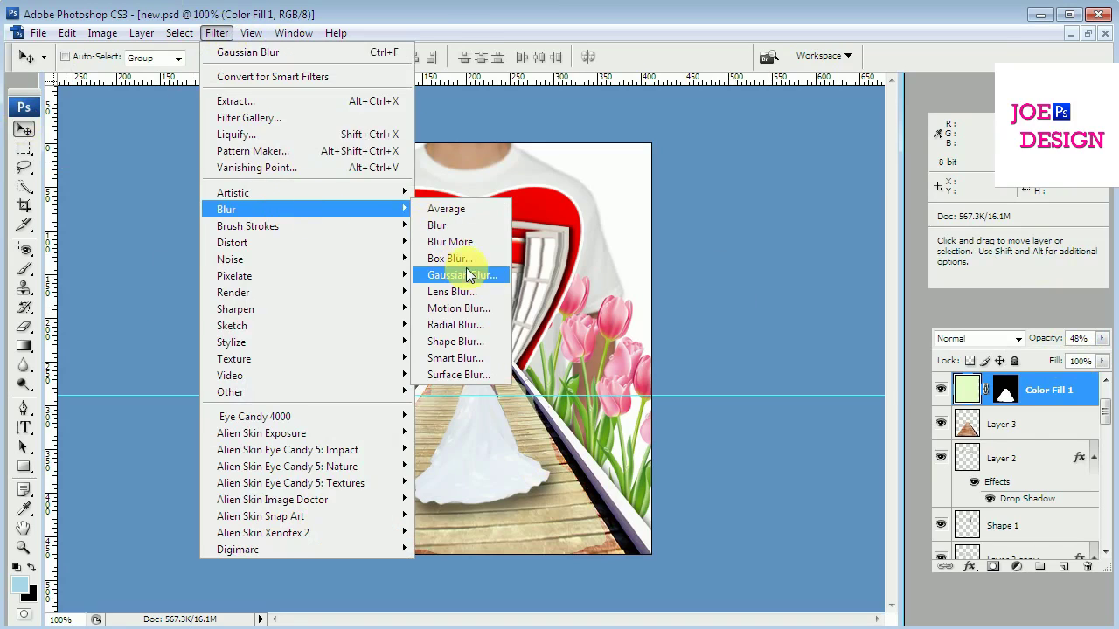
pyautogui.click(467, 275)
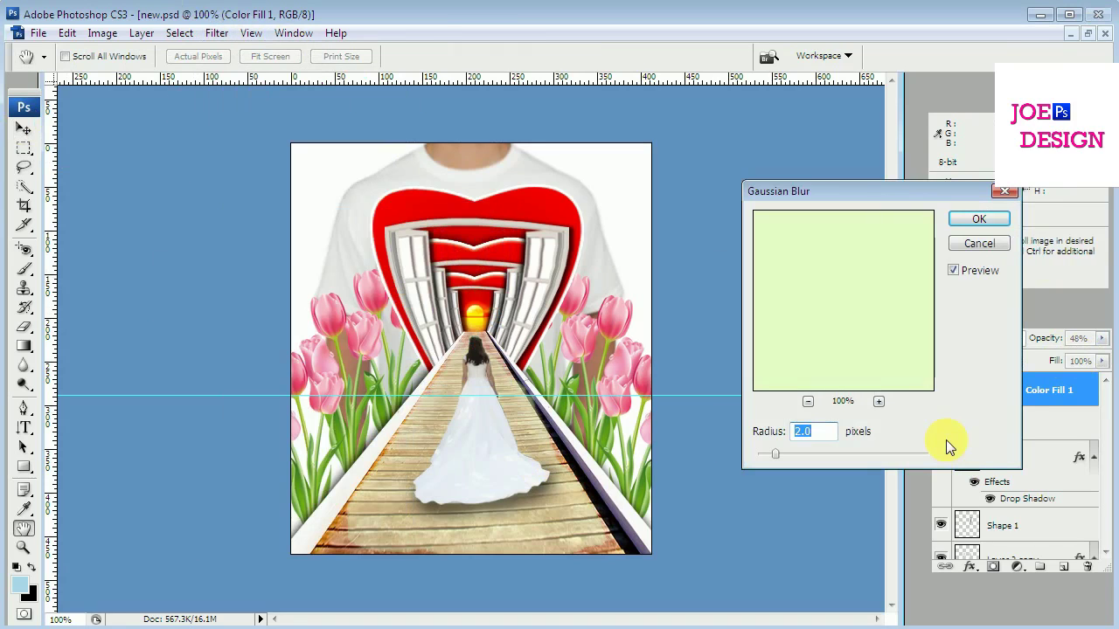
pyautogui.write('3')
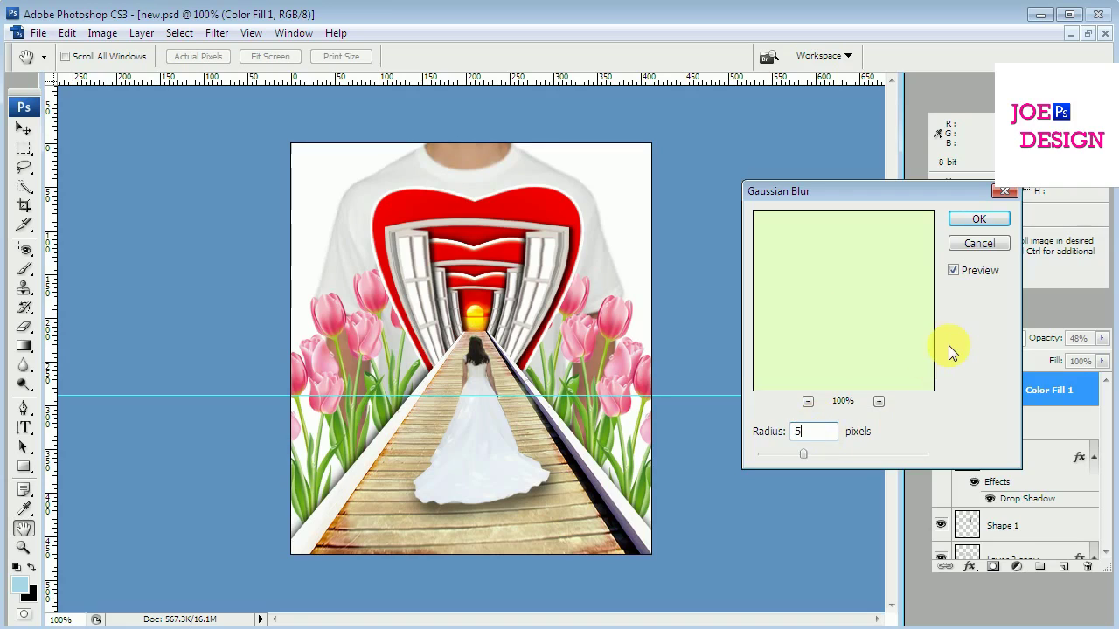
pyautogui.click(979, 219)
pyautogui.doubleClick(1046, 391)
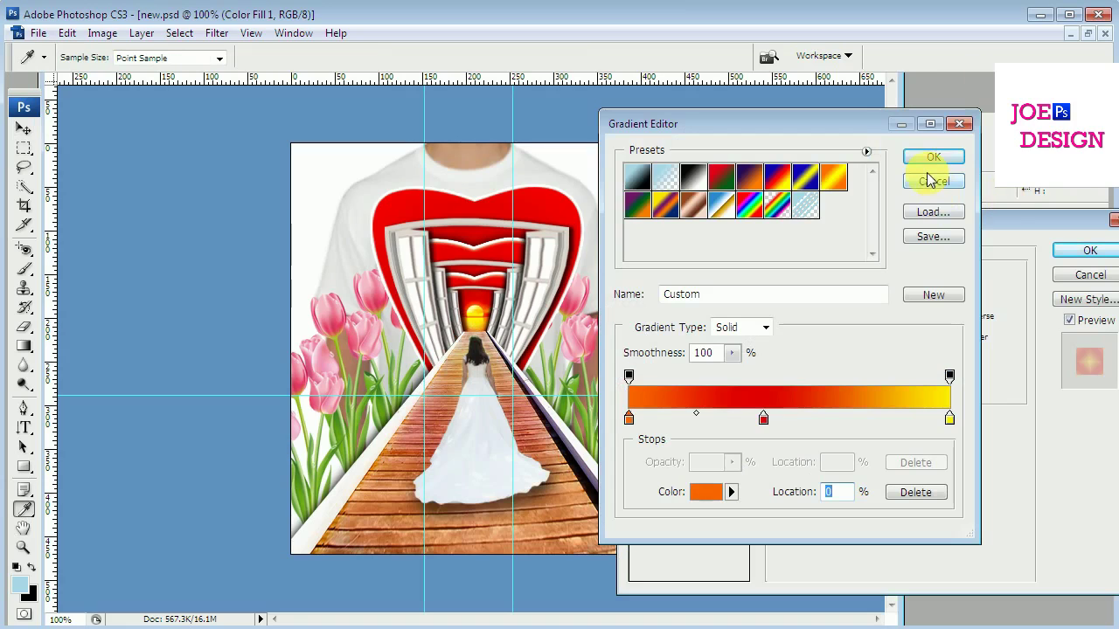
pyautogui.click(932, 157)
# Apply the gradient overlay, drop the tint to 16% opacity, and scale bride and shadow to 90.9%.
pyautogui.click(1073, 251)
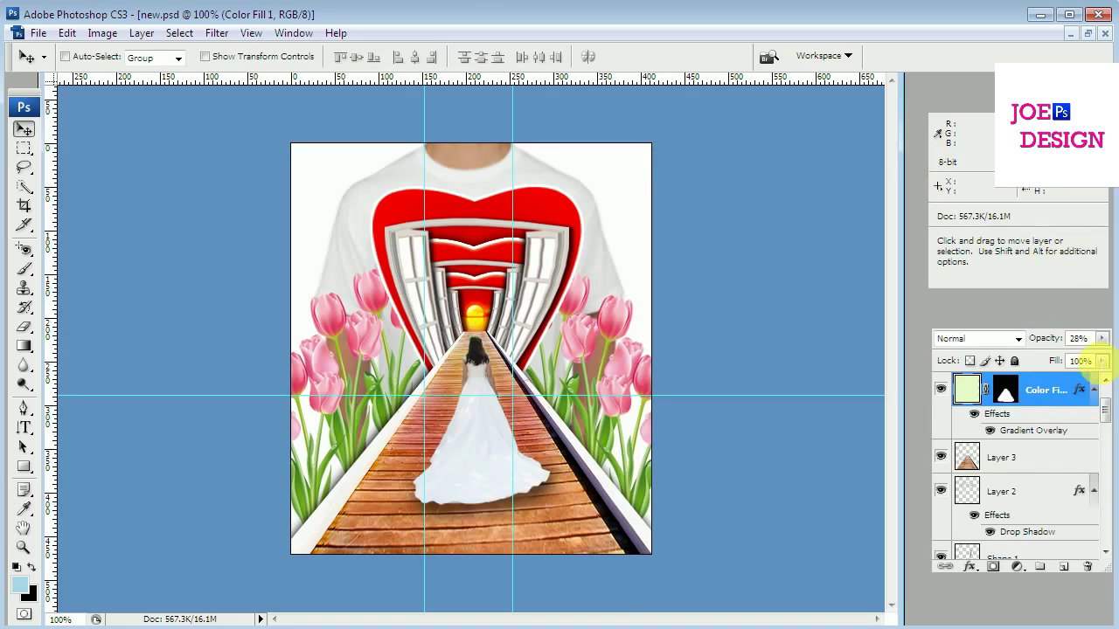
pyautogui.moveTo(1102, 338); pyautogui.dragTo(1029, 361)
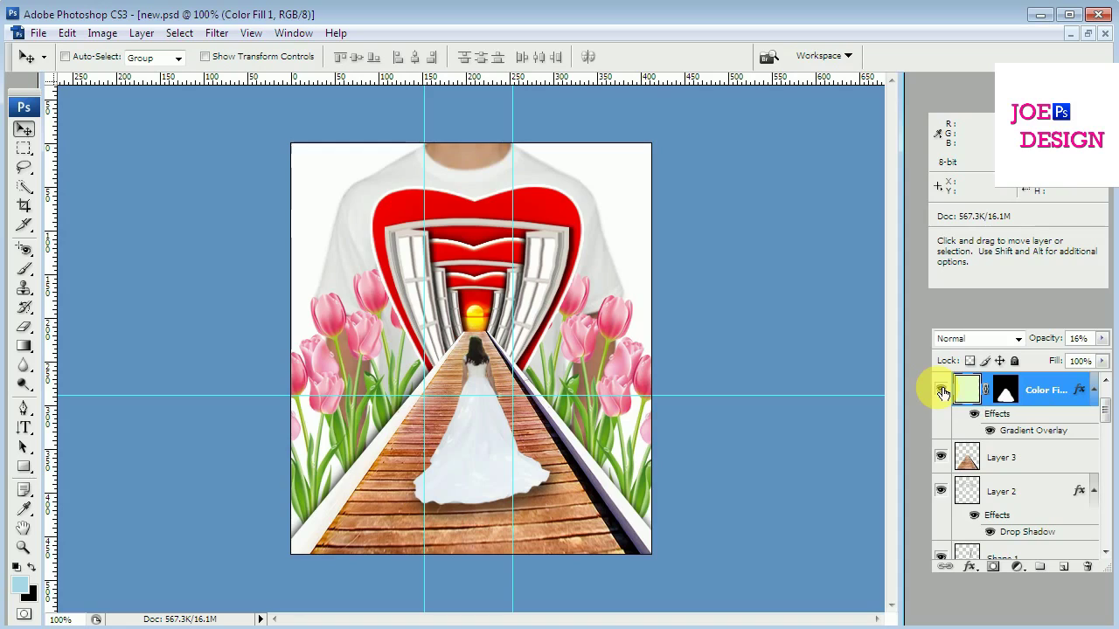
pyautogui.click(1105, 381)
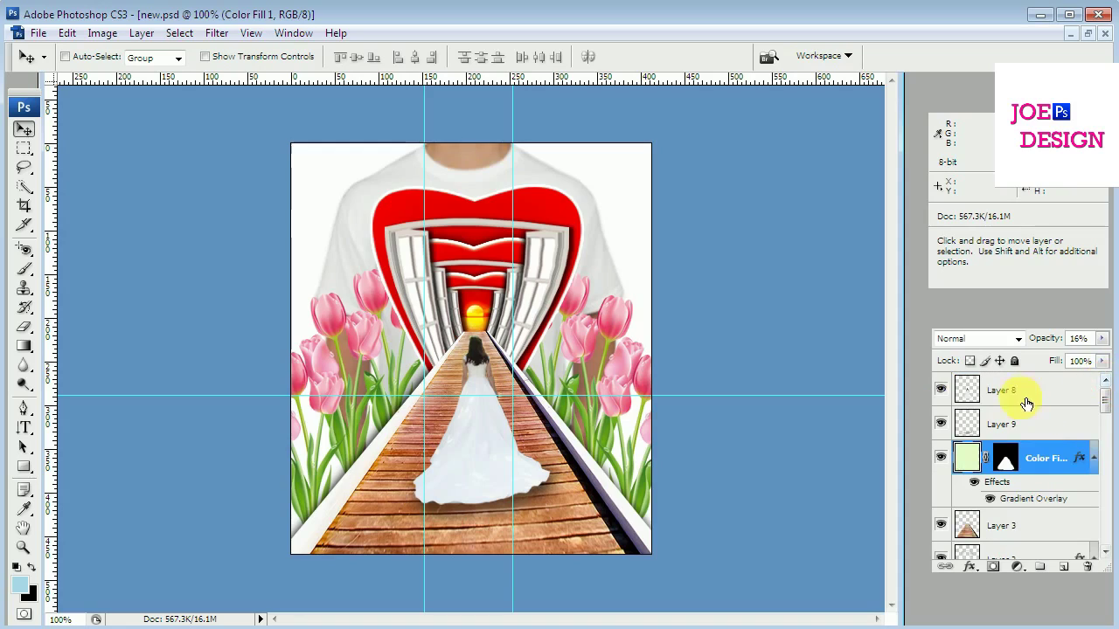
pyautogui.click(1025, 398)
pyautogui.keyDown('shift'); pyautogui.click(1020, 426); pyautogui.keyUp('shift')
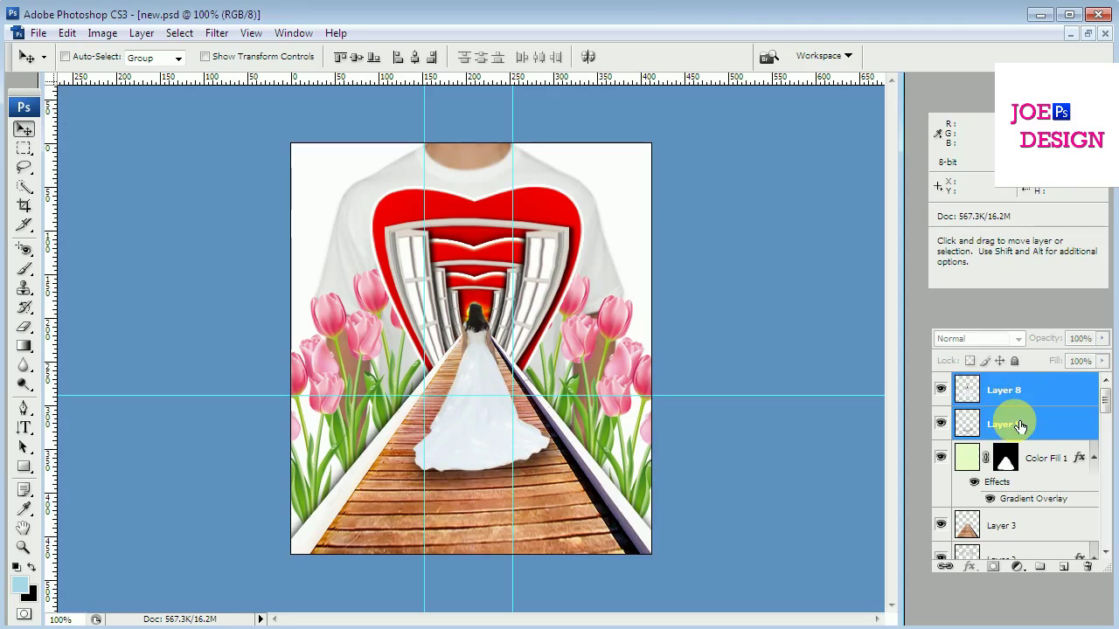
pyautogui.hotkey('ctrl', 't')
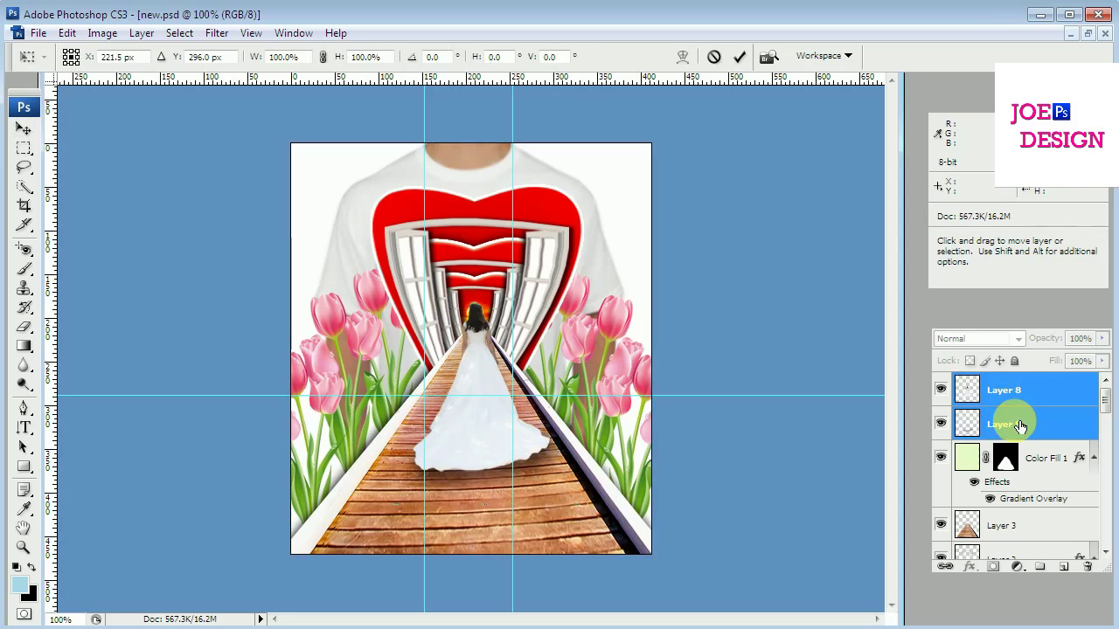
pyautogui.moveTo(581, 310); pyautogui.dragTo(564, 321)
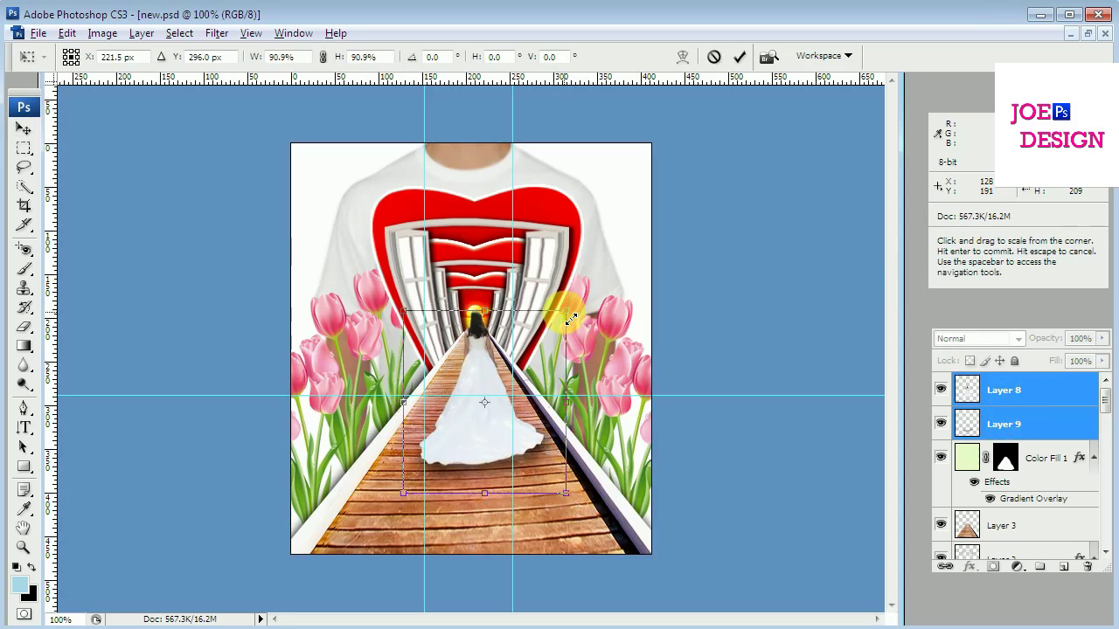
pyautogui.press('Return')
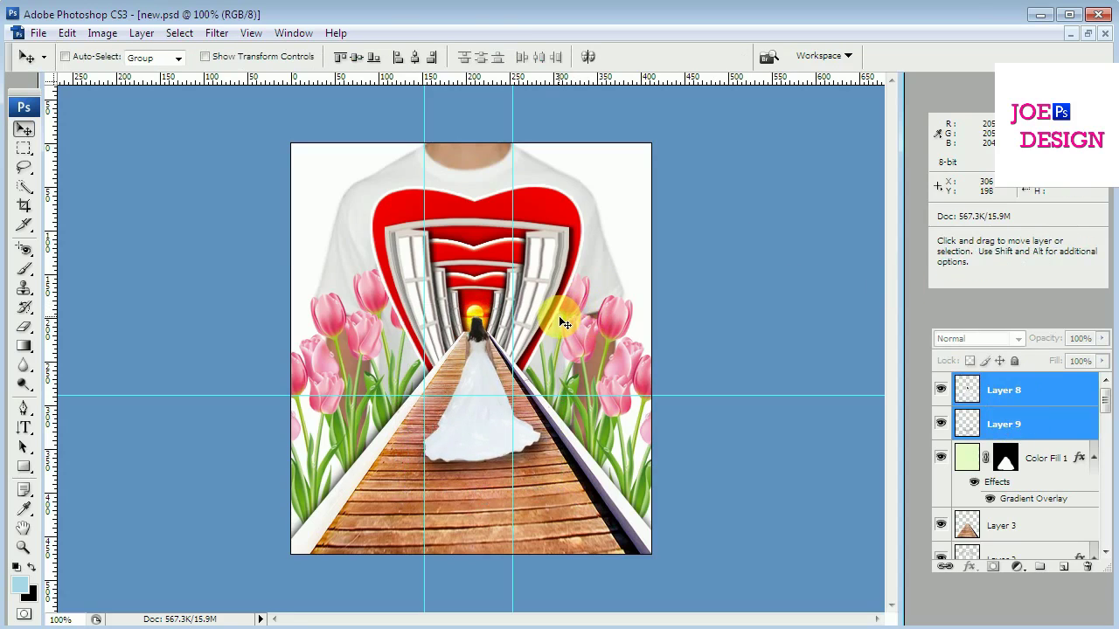